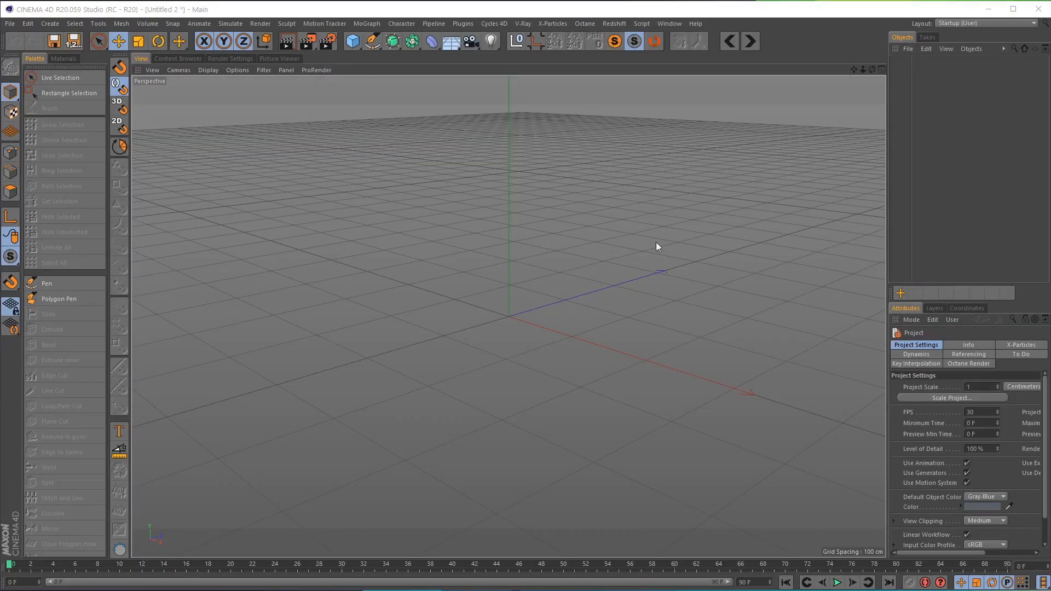
Step: Add a torus primitive to the scene
{"action": "left_click", "coordinate": [352, 42]}
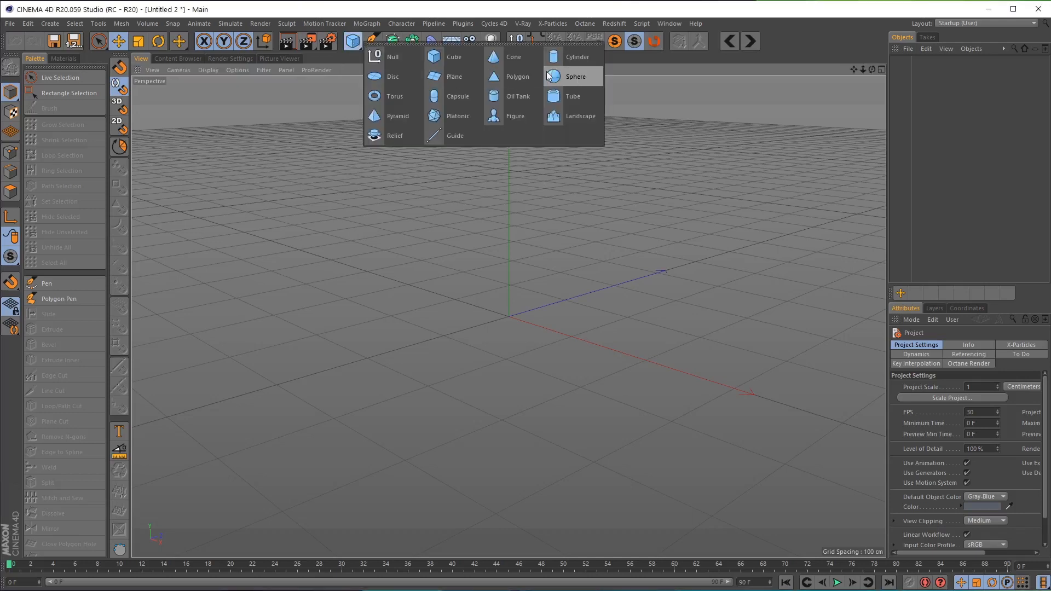
{"action": "left_click", "coordinate": [405, 97]}
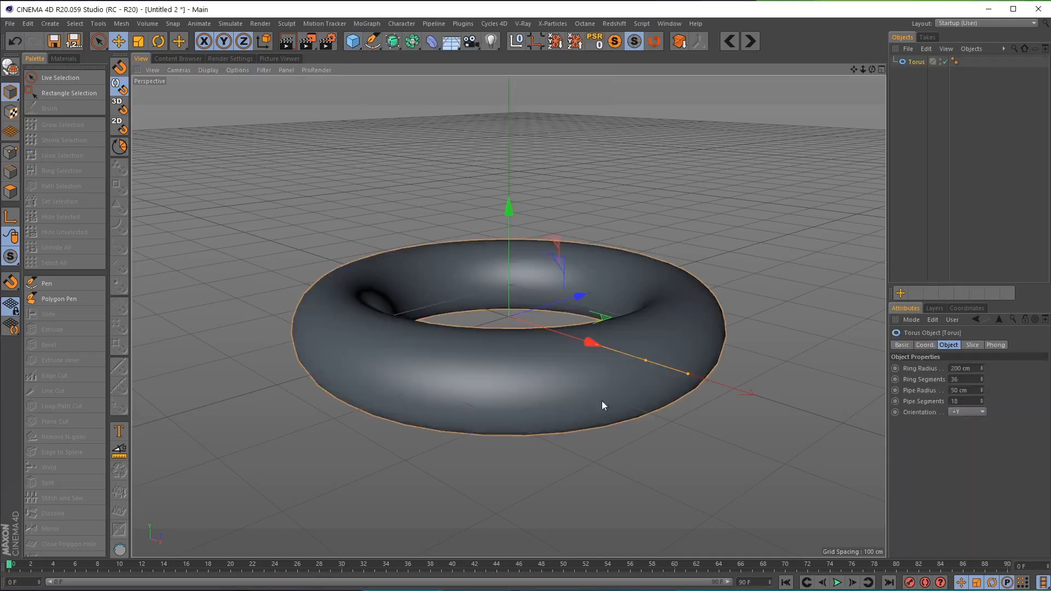
{"action": "scroll", "coordinate": [517, 362], "scroll_direction": "up", "scroll_amount": 5}
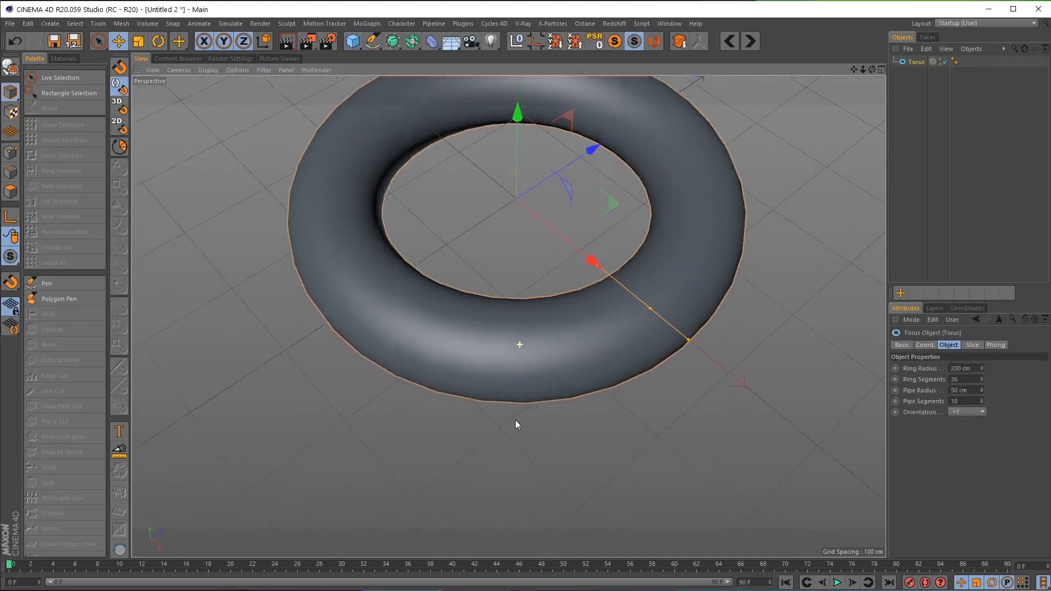
{"action": "right_click_drag", "start_coordinate": [515, 421], "coordinate": [605, 85], "text": "alt"}
{"action": "middle_click_drag", "start_coordinate": [584, 175], "coordinate": [533, 292], "text": "alt"}
{"action": "right_click_drag", "start_coordinate": [533, 292], "coordinate": [559, 284], "text": "alt"}
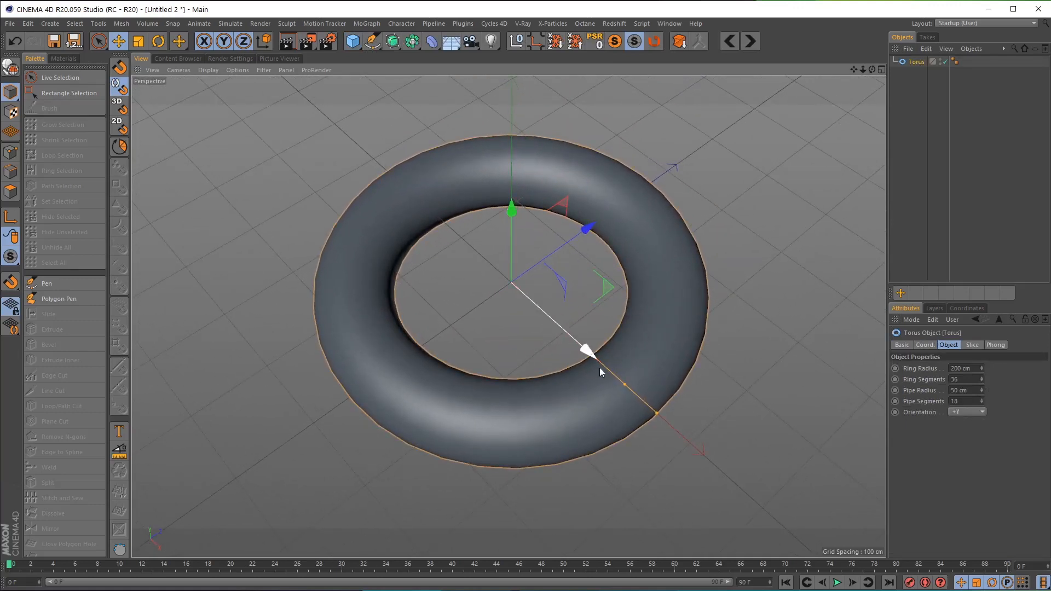
Step: Shrink the torus's ring radius to about 68.5 cm, leaving only a small centre hole for a doughnut shape
{"action": "scroll", "coordinate": [599, 355], "scroll_direction": "up", "scroll_amount": 2}
{"action": "mouse_move", "coordinate": [595, 342]}
{"action": "left_mouse_down", "text": "alt"}
{"action": "mouse_move", "coordinate": [626, 330]}
{"action": "mouse_move", "coordinate": [610, 354]}
{"action": "left_mouse_up", "text": "alt"}
{"action": "left_click_drag", "start_coordinate": [671, 364], "coordinate": [557, 307]}
{"action": "left_click_drag", "start_coordinate": [451, 167], "coordinate": [446, 222], "text": "alt"}
{"action": "middle_click_drag", "start_coordinate": [541, 148], "coordinate": [540, 180], "text": "alt"}
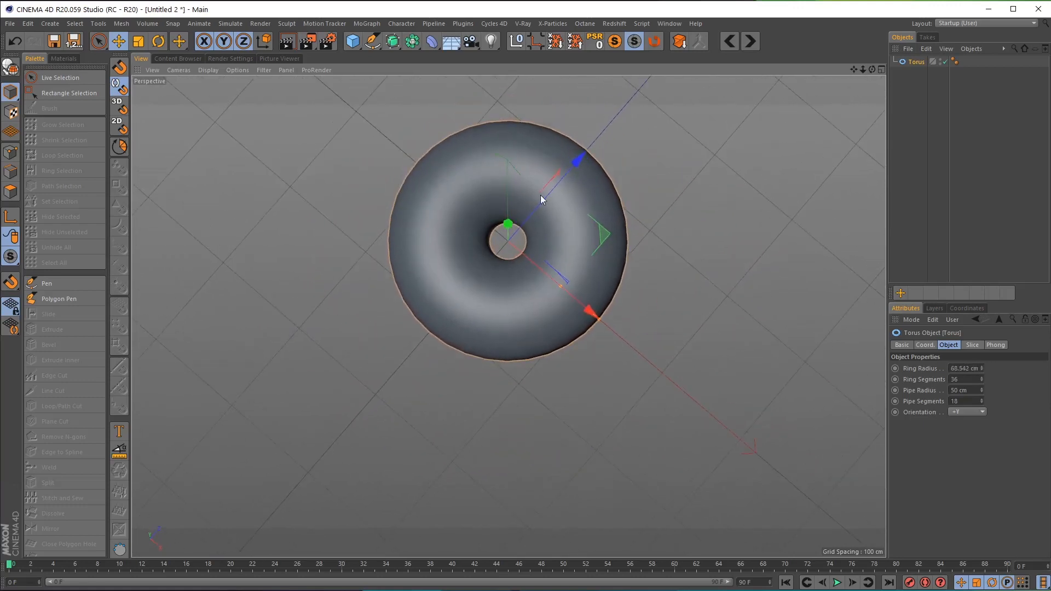
{"action": "right_click_drag", "start_coordinate": [539, 180], "coordinate": [538, 222], "text": "alt"}
{"action": "left_click_drag", "start_coordinate": [537, 220], "coordinate": [459, 242], "text": "alt"}
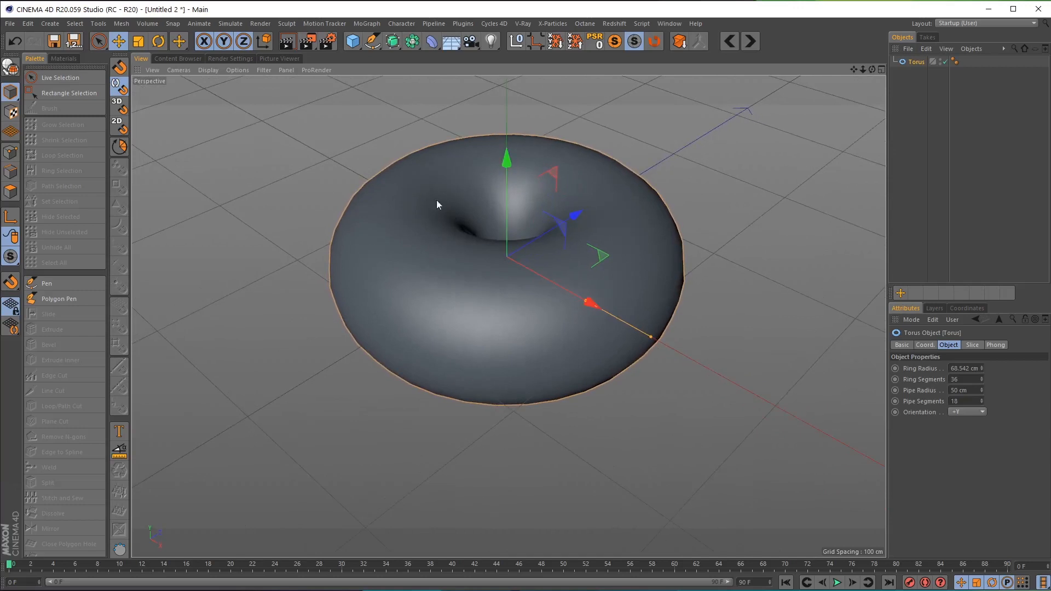
{"action": "mouse_move", "coordinate": [529, 178]}
{"action": "left_mouse_down", "text": "alt"}
{"action": "mouse_move", "coordinate": [545, 250]}
{"action": "mouse_move", "coordinate": [531, 171]}
{"action": "left_mouse_up", "text": "alt"}
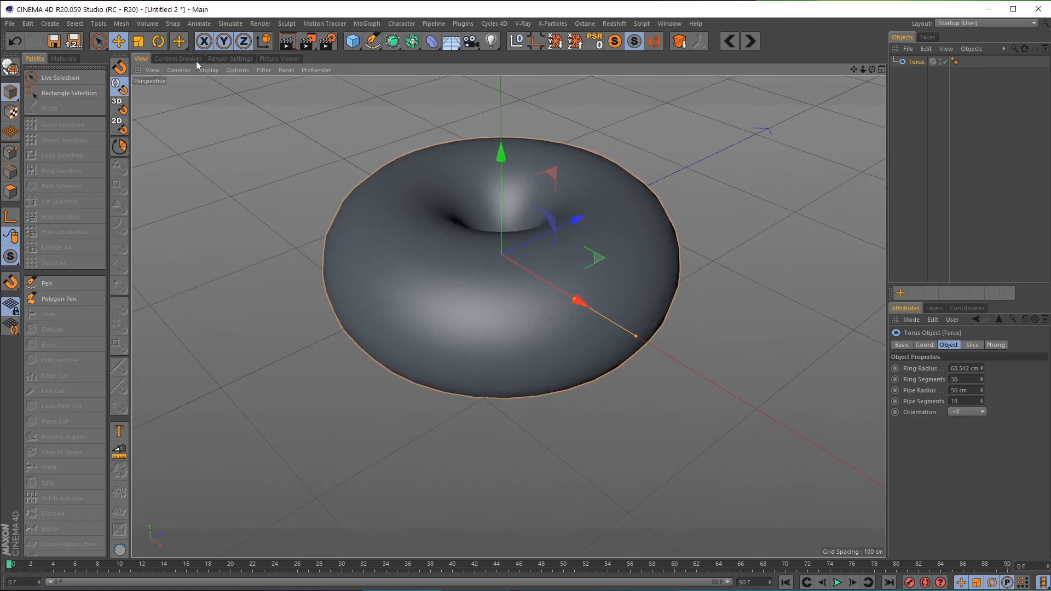
Step: Show the mesh lines over the shaded torus in the viewport
{"action": "left_click", "coordinate": [208, 70]}
{"action": "left_click", "coordinate": [228, 97]}
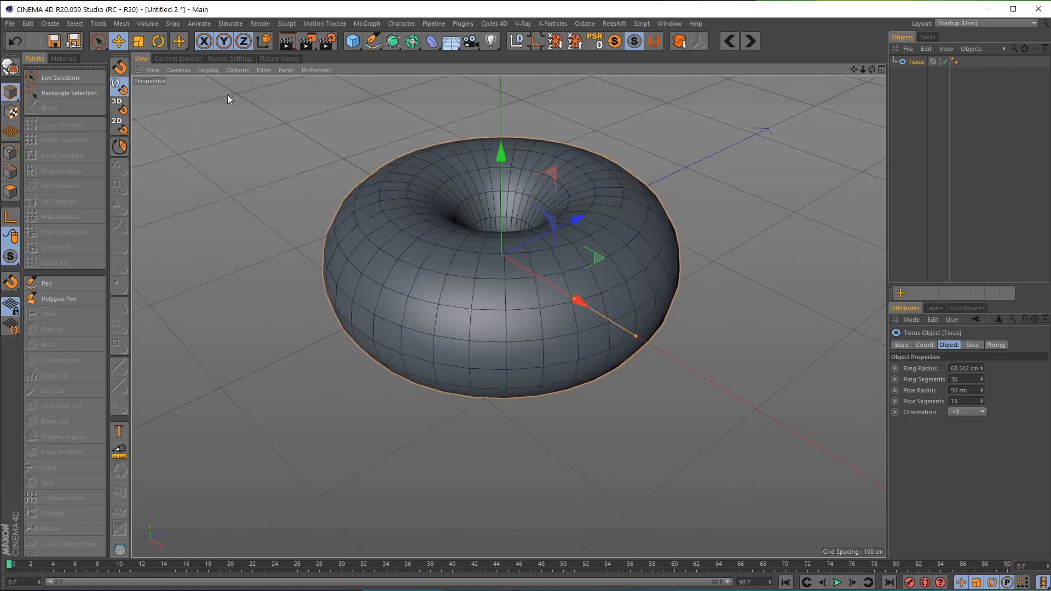
{"action": "left_click_drag", "start_coordinate": [406, 173], "coordinate": [798, 146], "text": "alt"}
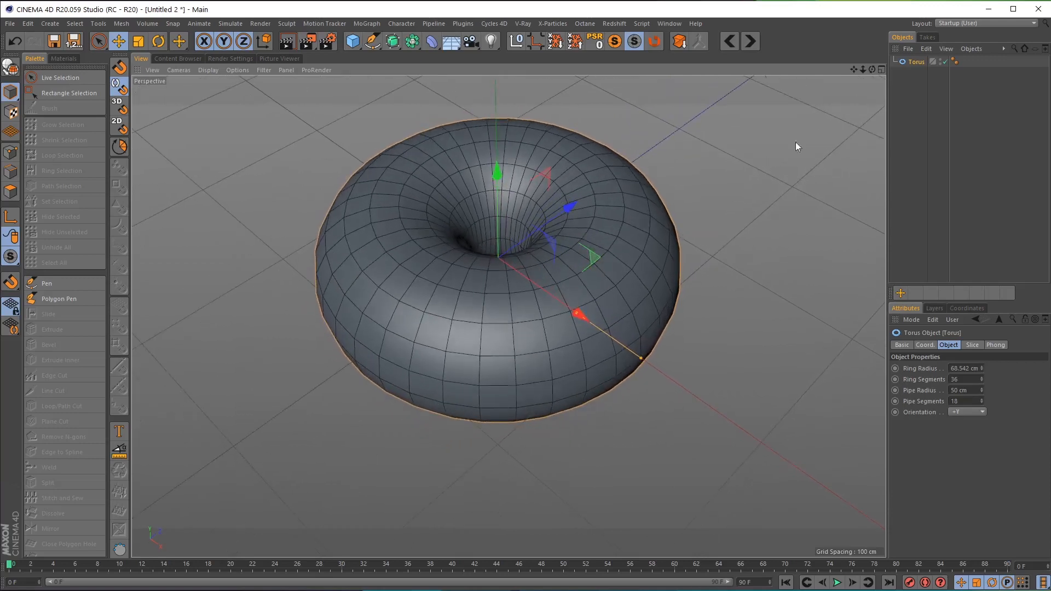
Step: Make the torus editable and use Loop Selection to select the polygon loops around its underside
{"action": "left_click", "coordinate": [9, 67]}
{"action": "left_click", "coordinate": [10, 191]}
{"action": "left_click", "coordinate": [93, 157]}
{"action": "left_click_drag", "start_coordinate": [772, 394], "coordinate": [564, 414], "text": "alt"}
{"action": "left_click", "coordinate": [517, 299]}
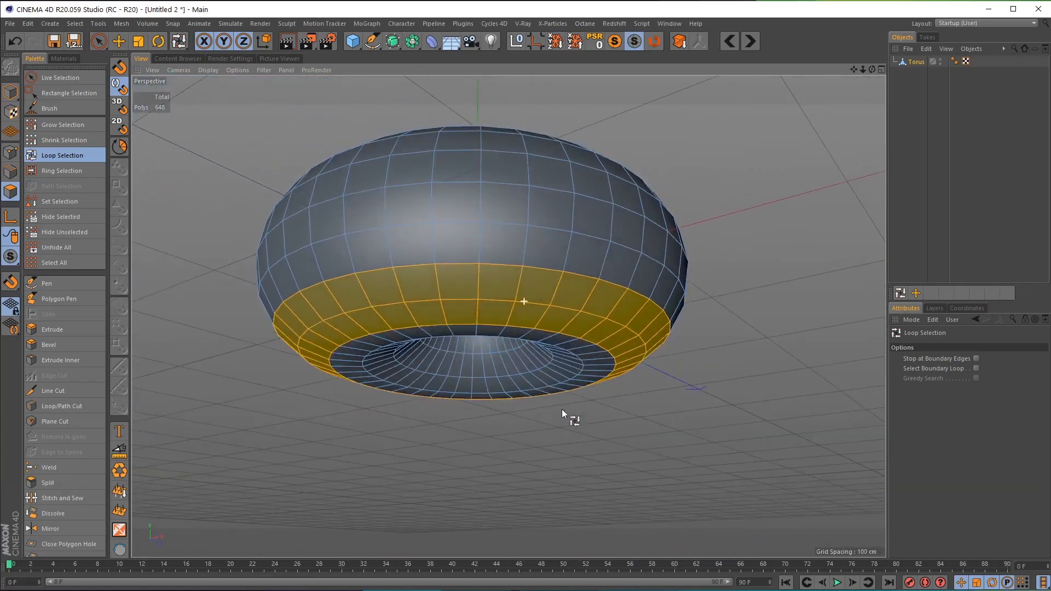
{"action": "left_click", "coordinate": [504, 331]}
Step: Flatten the selected underside polygons by scaling them along the vertical axis to about 20%
{"action": "left_click_drag", "start_coordinate": [510, 312], "coordinate": [533, 355], "text": "alt"}
{"action": "key", "text": "t"}
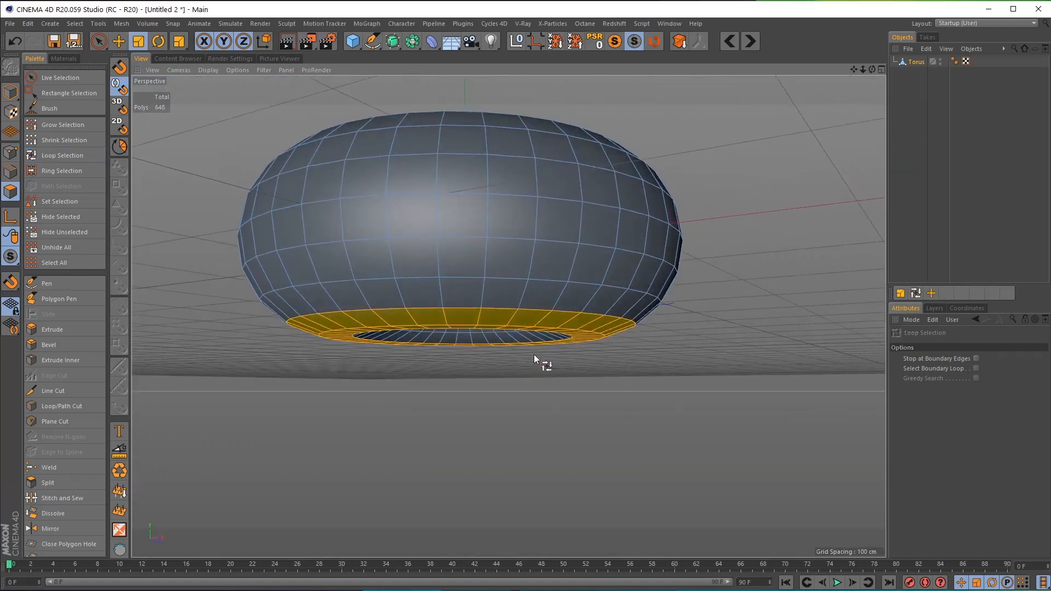
{"action": "left_click_drag", "start_coordinate": [465, 223], "coordinate": [463, 315]}
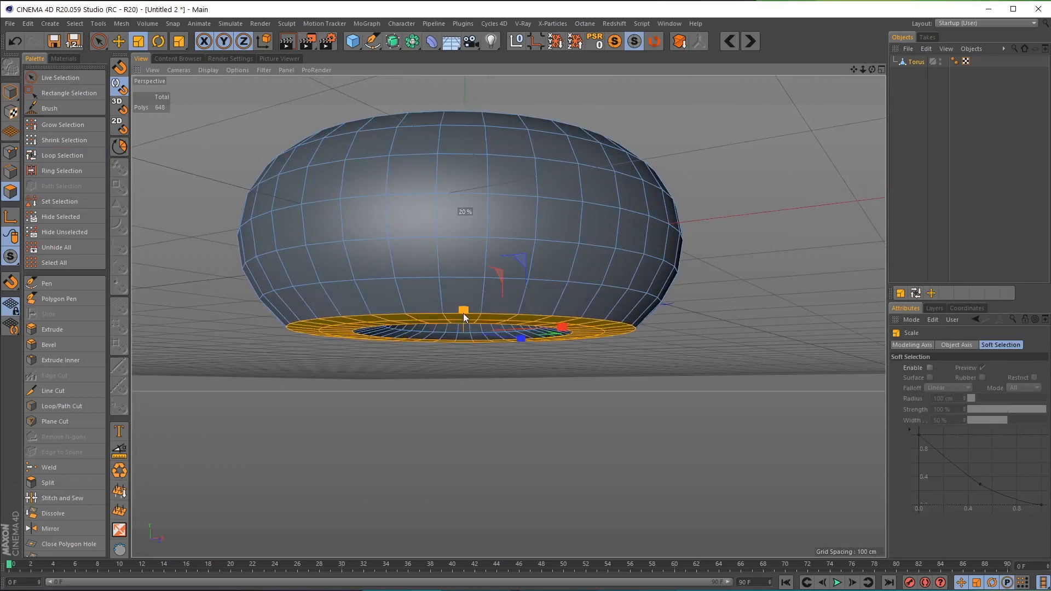
Step: Apply Extrude Inner to the selected underside polygons with an offset of 3.8 cm
{"action": "left_click", "coordinate": [57, 362]}
{"action": "left_click_drag", "start_coordinate": [219, 347], "coordinate": [234, 347]}
{"action": "mouse_move", "coordinate": [363, 338]}
{"action": "left_mouse_down", "text": "alt"}
{"action": "mouse_move", "coordinate": [359, 273]}
{"action": "mouse_move", "coordinate": [379, 318]}
{"action": "mouse_move", "coordinate": [356, 335]}
{"action": "left_mouse_up", "text": "alt"}
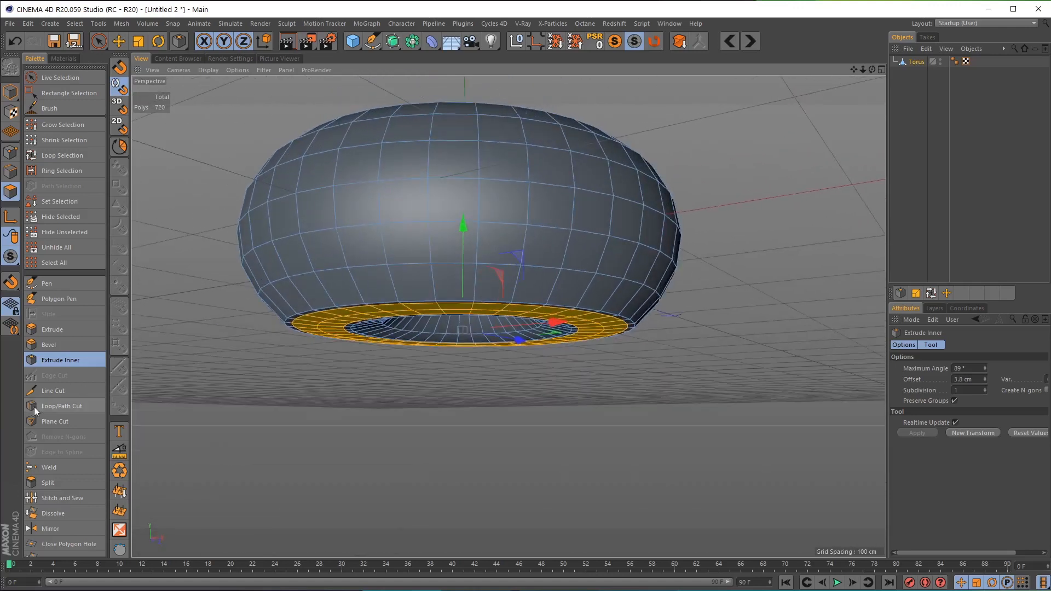
Step: Add a loop cut at about 22% offset just above the flattened underside's outer rim
{"action": "left_click", "coordinate": [48, 391]}
{"action": "left_click", "coordinate": [50, 400]}
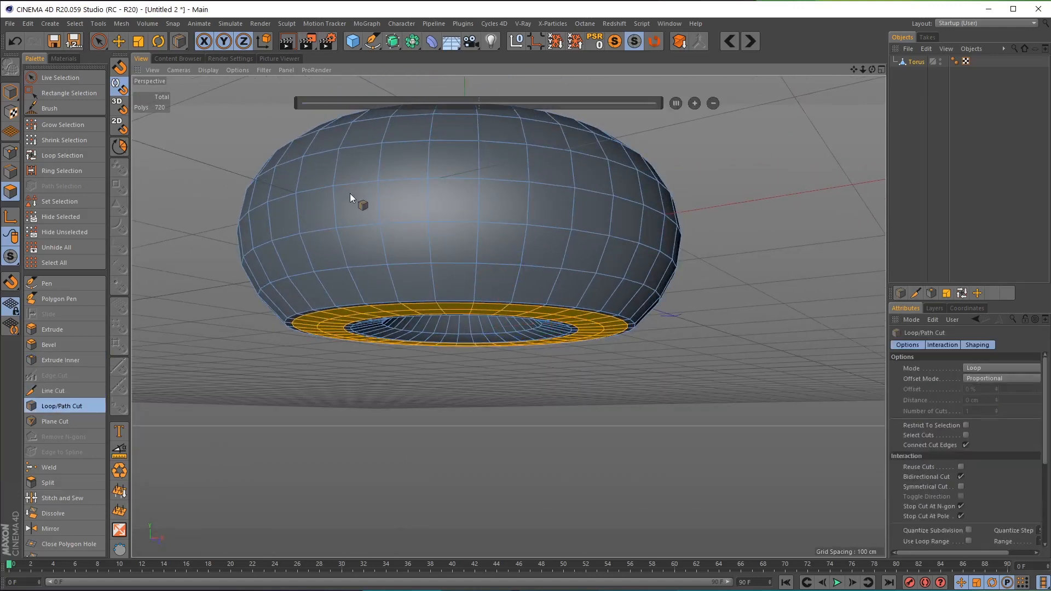
{"action": "left_click", "coordinate": [333, 297]}
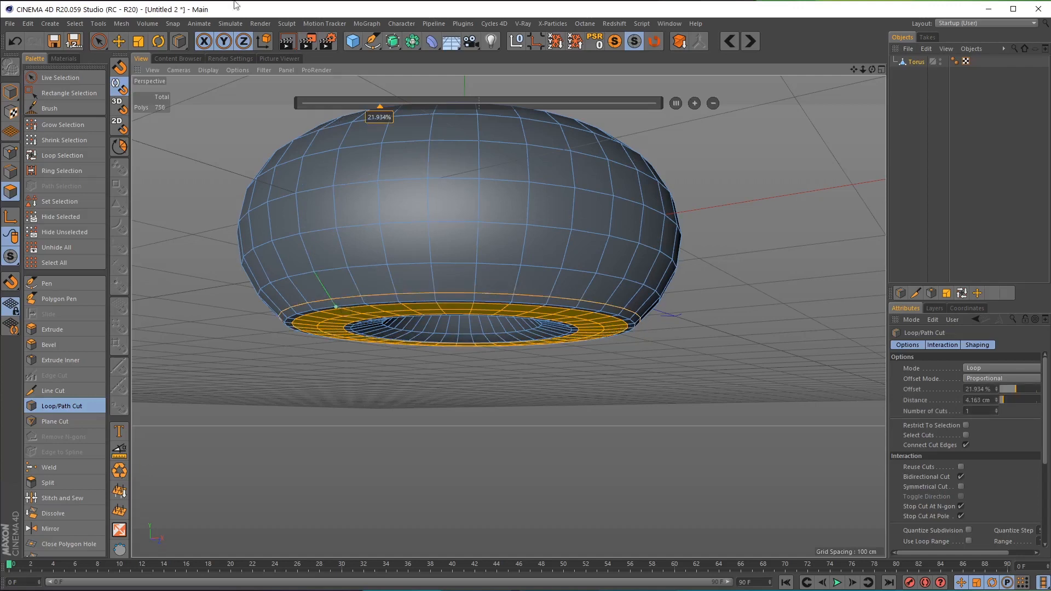
Step: Select the outer edge loop of the flattened underside and inspect it in edge mode, then clear the selection
{"action": "left_click", "coordinate": [118, 41]}
{"action": "left_click", "coordinate": [11, 171]}
{"action": "left_click_drag", "start_coordinate": [514, 304], "coordinate": [417, 284], "text": "alt"}
{"action": "double_click", "coordinate": [417, 307]}
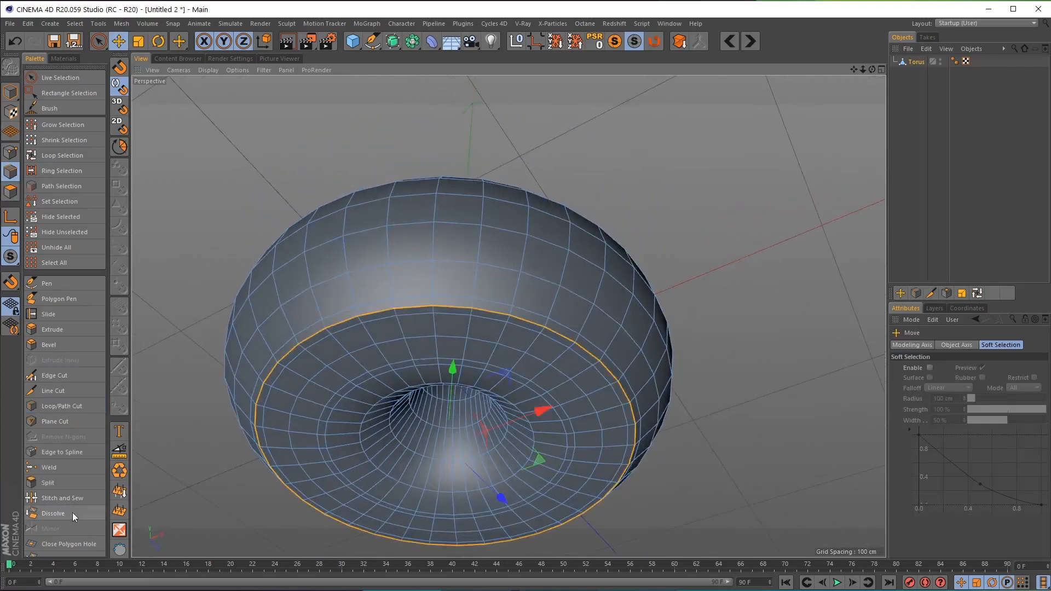
{"action": "left_click_drag", "start_coordinate": [503, 247], "coordinate": [452, 274], "text": "alt"}
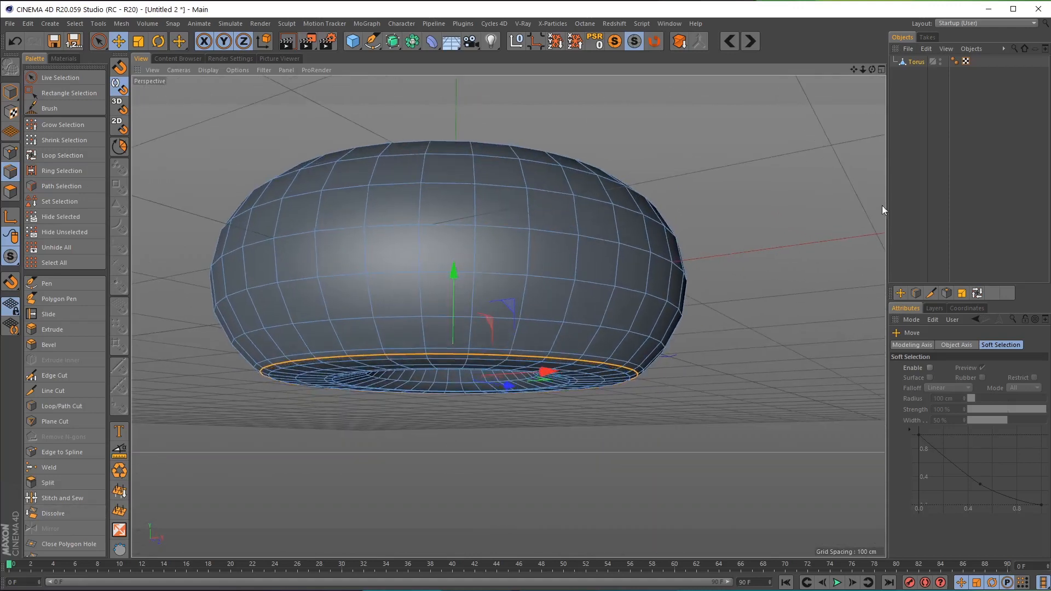
{"action": "left_click", "coordinate": [915, 218]}
Step: Place the torus inside a Subdivision Surface generator to smooth it
{"action": "left_click_drag", "start_coordinate": [549, 298], "coordinate": [539, 383], "text": "alt"}
{"action": "right_click_drag", "start_coordinate": [610, 296], "coordinate": [549, 302], "text": "alt"}
{"action": "middle_click_drag", "start_coordinate": [548, 296], "coordinate": [515, 343], "text": "alt"}
{"action": "left_click_drag", "start_coordinate": [515, 341], "coordinate": [537, 189], "text": "alt"}
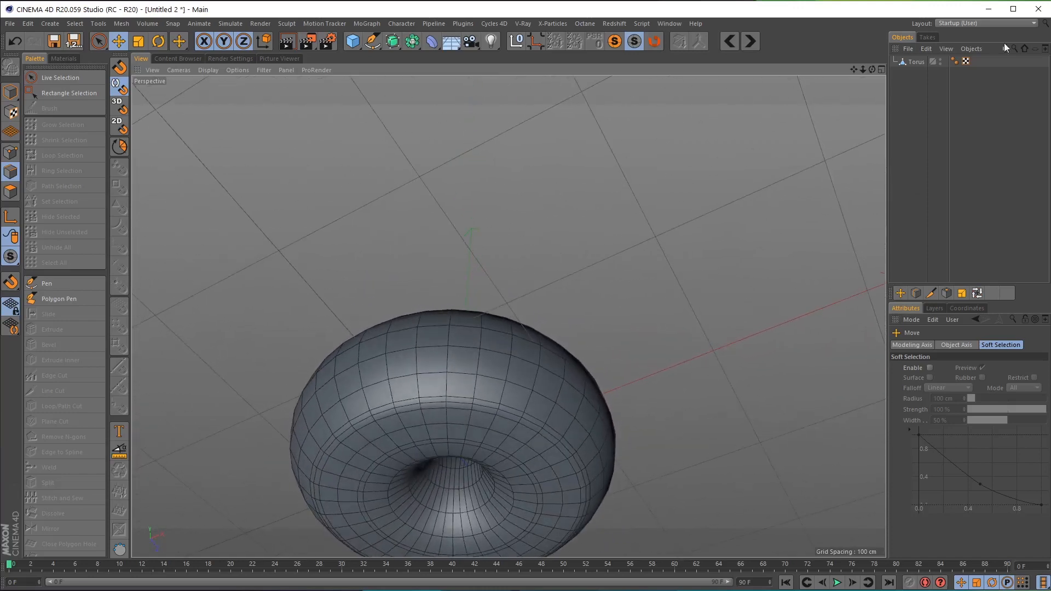
{"action": "left_click", "coordinate": [915, 62]}
{"action": "left_click", "coordinate": [392, 41], "text": "alt"}
{"action": "left_click_drag", "start_coordinate": [582, 369], "coordinate": [558, 273], "text": "alt"}
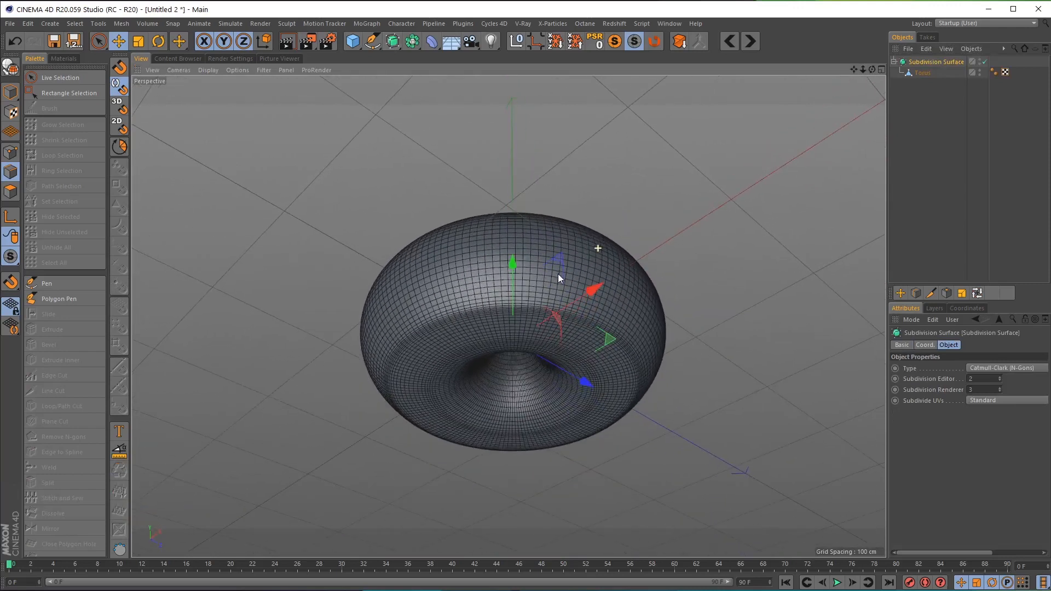
Step: Render the viewport to check the smoothed torus's underside, and inspect the shape from above
{"action": "left_click", "coordinate": [286, 41]}
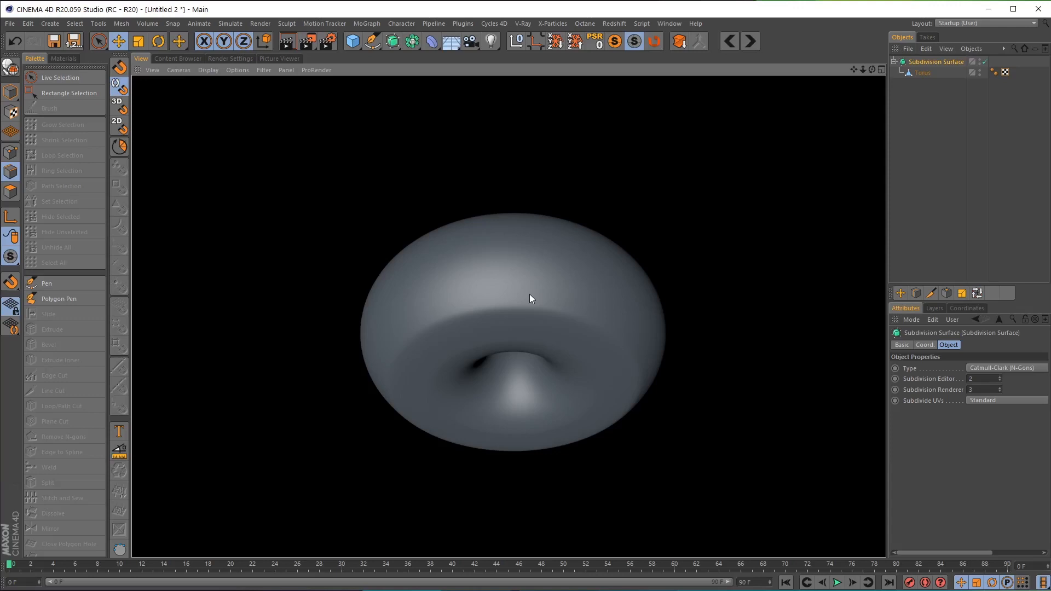
{"action": "left_click_drag", "start_coordinate": [600, 271], "coordinate": [614, 466], "text": "alt"}
{"action": "left_click_drag", "start_coordinate": [679, 95], "coordinate": [687, 197], "text": "alt"}
Step: Take the torus out of the Subdivision Surface and delete the generator
{"action": "left_click_drag", "start_coordinate": [923, 75], "coordinate": [925, 51]}
{"action": "left_click", "coordinate": [924, 59]}
{"action": "key", "text": "Delete"}
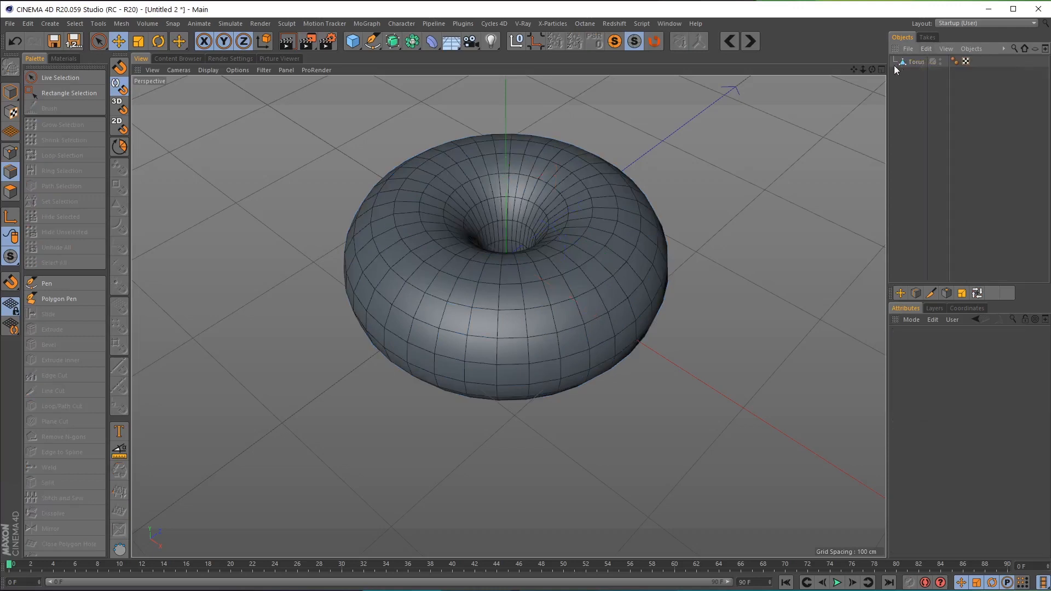
Step: Rename the torus object as Doughnut
{"action": "double_click", "coordinate": [913, 62]}
{"action": "type", "text": "Doughnu"}
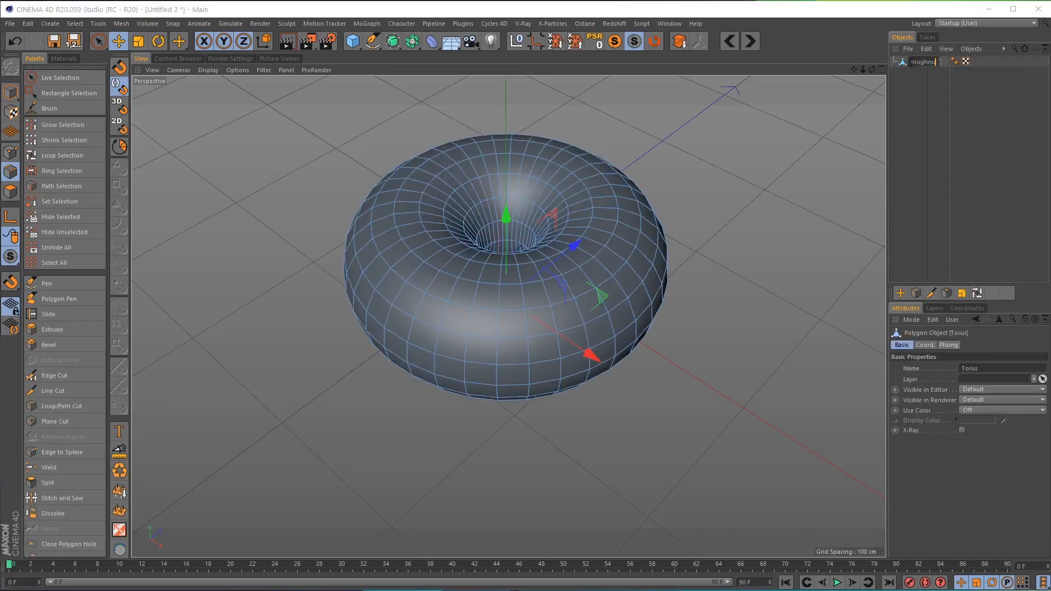
{"action": "type", "text": "t"}
{"action": "key", "text": "Return"}
{"action": "left_click_drag", "start_coordinate": [702, 221], "coordinate": [669, 239], "text": "alt"}
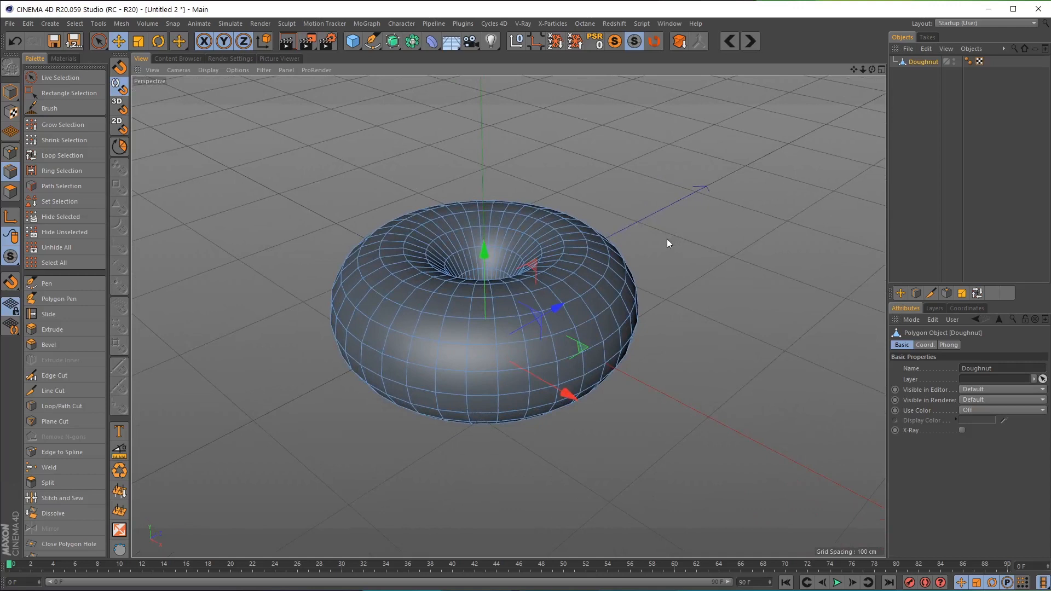
Step: Add a sphere, shrink it to a small ball and place it against the doughnut's outer side
{"action": "left_click", "coordinate": [353, 41]}
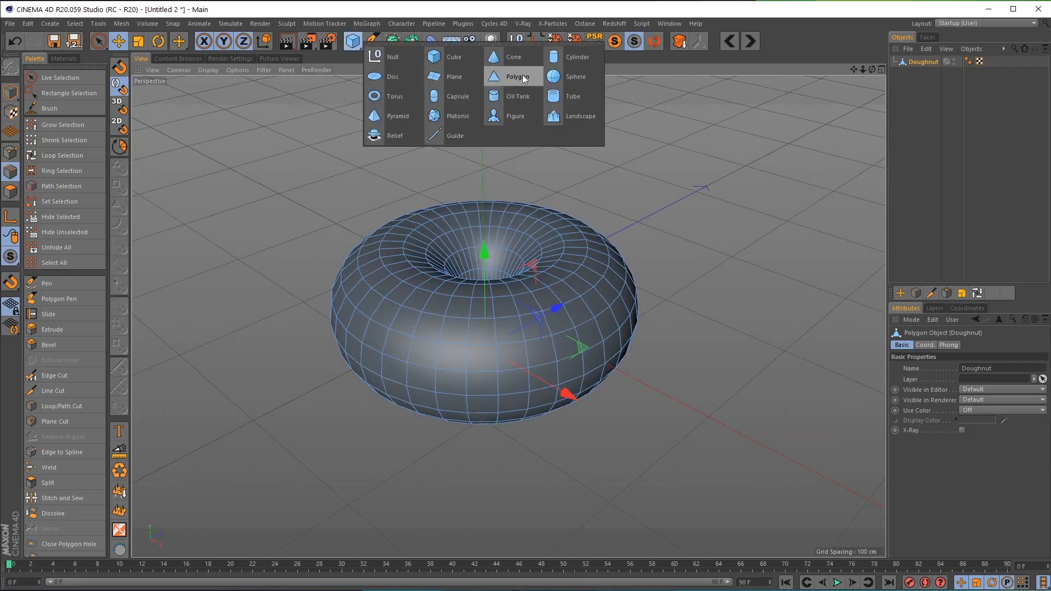
{"action": "left_click", "coordinate": [569, 76]}
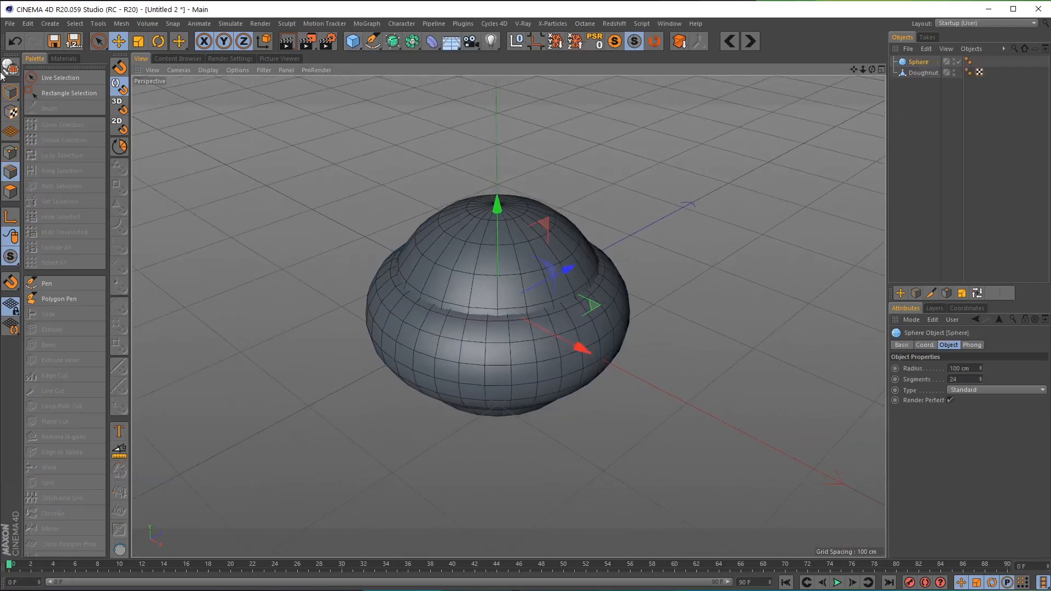
{"action": "left_click", "coordinate": [10, 92]}
{"action": "left_click_drag", "start_coordinate": [576, 345], "coordinate": [503, 338]}
{"action": "left_click_drag", "start_coordinate": [526, 283], "coordinate": [542, 356]}
{"action": "left_click_drag", "start_coordinate": [630, 265], "coordinate": [527, 255]}
Step: Duplicate the small sphere beside the first one with a radius of about 16.8 cm and rotate it to follow the doughnut's curve
{"action": "scroll", "coordinate": [520, 346], "scroll_direction": "up", "scroll_amount": 3}
{"action": "left_click_drag", "start_coordinate": [449, 312], "coordinate": [621, 384], "text": "alt"}
{"action": "left_click_drag", "start_coordinate": [375, 309], "coordinate": [358, 308]}
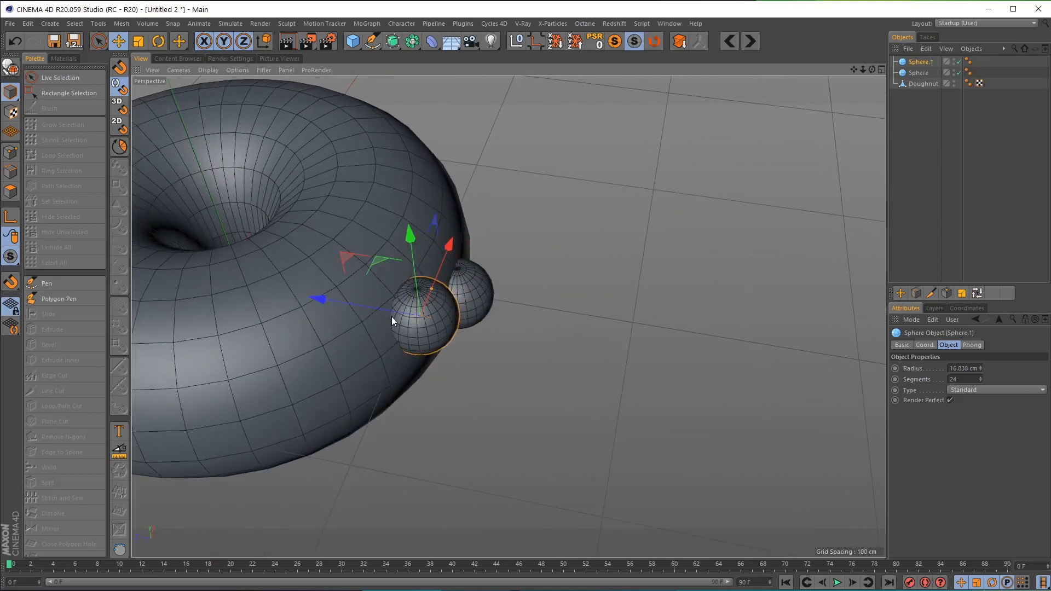
{"action": "key", "text": "r"}
{"action": "left_click_drag", "start_coordinate": [442, 297], "coordinate": [304, 281], "text": "alt"}
{"action": "scroll", "coordinate": [464, 328], "scroll_direction": "up", "scroll_amount": 2}
{"action": "left_click_drag", "start_coordinate": [464, 329], "coordinate": [455, 327]}
Step: Place a third, smaller sphere copy farther along the doughnut's outer side and rotate it to match the surface
{"action": "key", "text": "e"}
{"action": "left_click_drag", "start_coordinate": [512, 265], "coordinate": [478, 252], "text": "alt"}
{"action": "left_click_drag", "start_coordinate": [359, 329], "coordinate": [498, 315], "text": "alt"}
{"action": "left_click_drag", "start_coordinate": [378, 305], "coordinate": [357, 311]}
{"action": "left_click_drag", "start_coordinate": [361, 315], "coordinate": [655, 203], "text": "alt"}
{"action": "scroll", "coordinate": [616, 210], "scroll_direction": "up", "scroll_amount": 5}
{"action": "left_click_drag", "start_coordinate": [366, 300], "coordinate": [478, 268]}
{"action": "left_click_drag", "start_coordinate": [478, 268], "coordinate": [490, 286], "text": "alt"}
{"action": "key", "text": "r"}
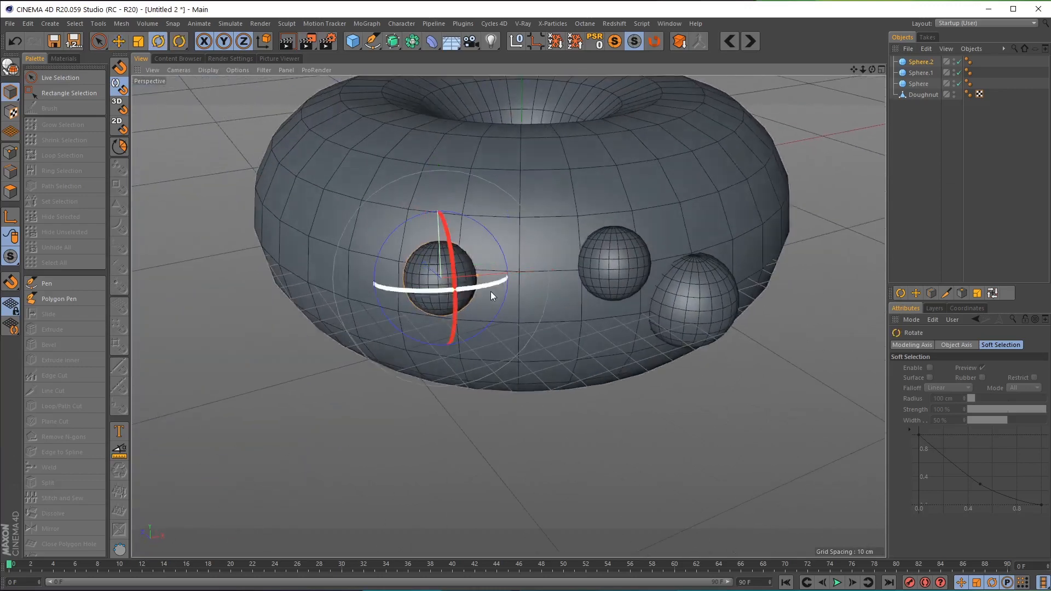
{"action": "left_click_drag", "start_coordinate": [515, 247], "coordinate": [553, 361]}
{"action": "scroll", "coordinate": [557, 264], "scroll_direction": "down", "scroll_amount": 5}
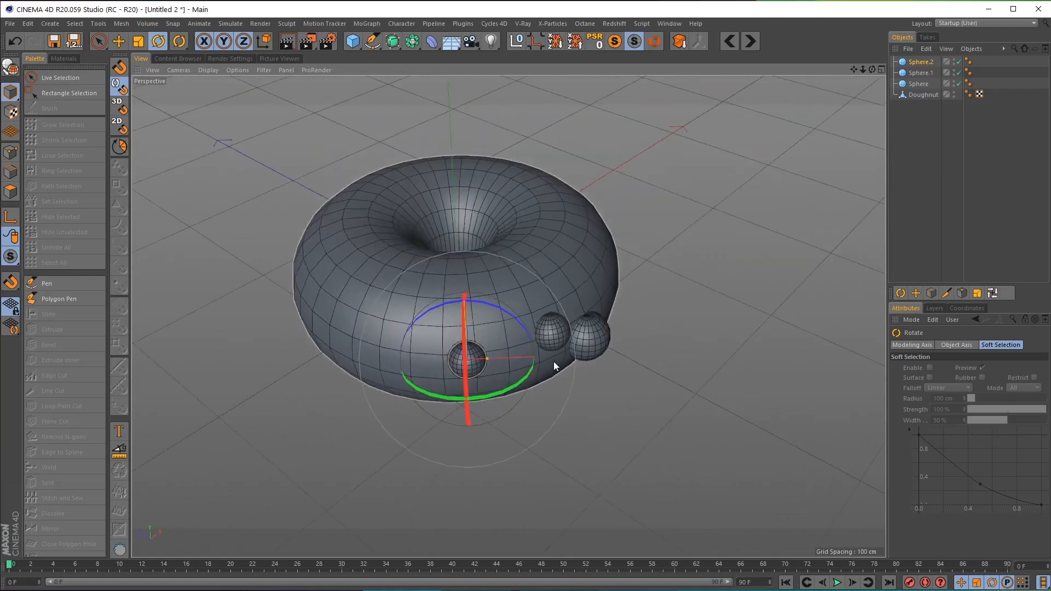
Step: Convert an edge loop on the doughnut's outer side to a spline and move the spline out of the Doughnut's hierarchy
{"action": "left_click", "coordinate": [9, 172]}
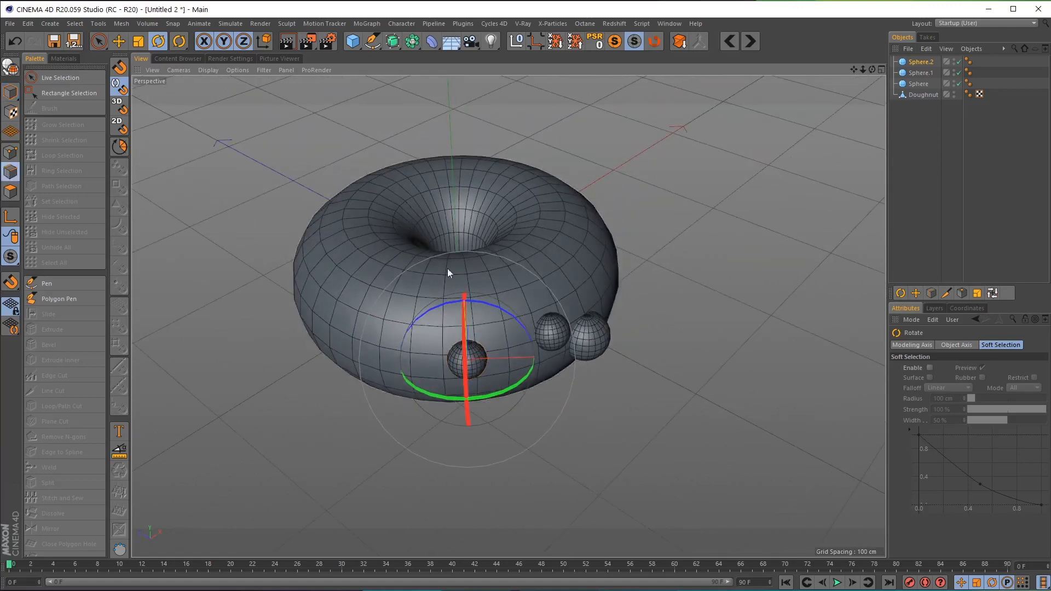
{"action": "left_click", "coordinate": [921, 95]}
{"action": "double_click", "coordinate": [396, 346]}
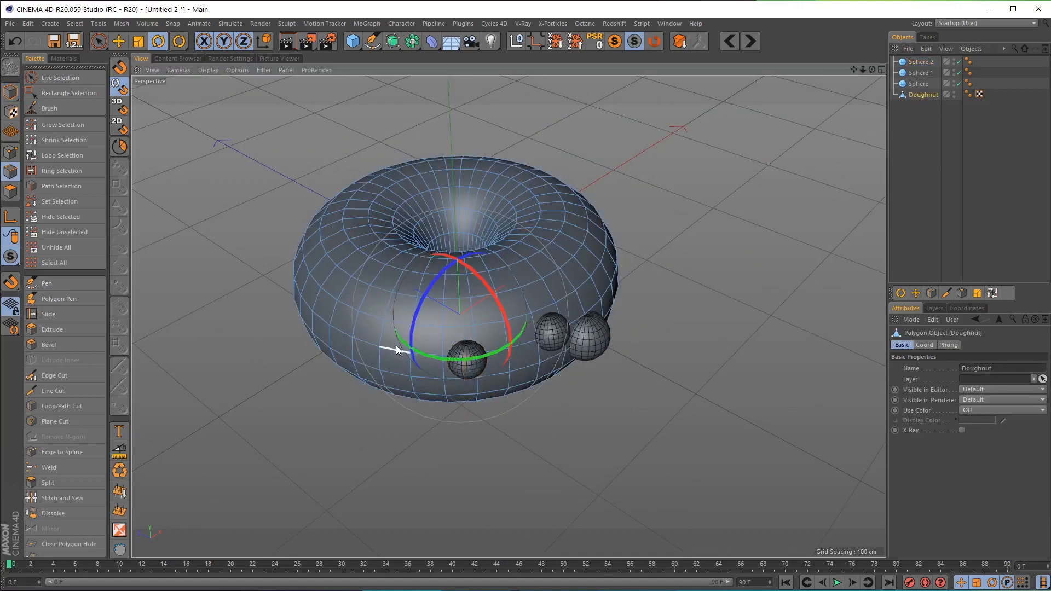
{"action": "left_click", "coordinate": [70, 451]}
{"action": "left_click", "coordinate": [893, 94]}
{"action": "left_click_drag", "start_coordinate": [922, 106], "coordinate": [911, 126]}
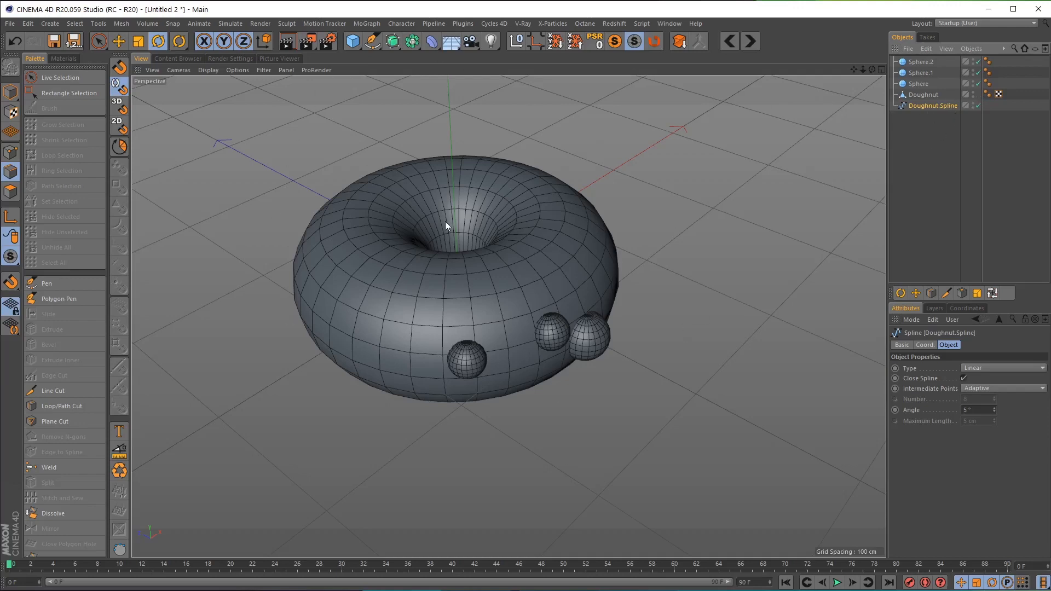
{"action": "left_click_drag", "start_coordinate": [465, 313], "coordinate": [592, 277], "text": "alt"}
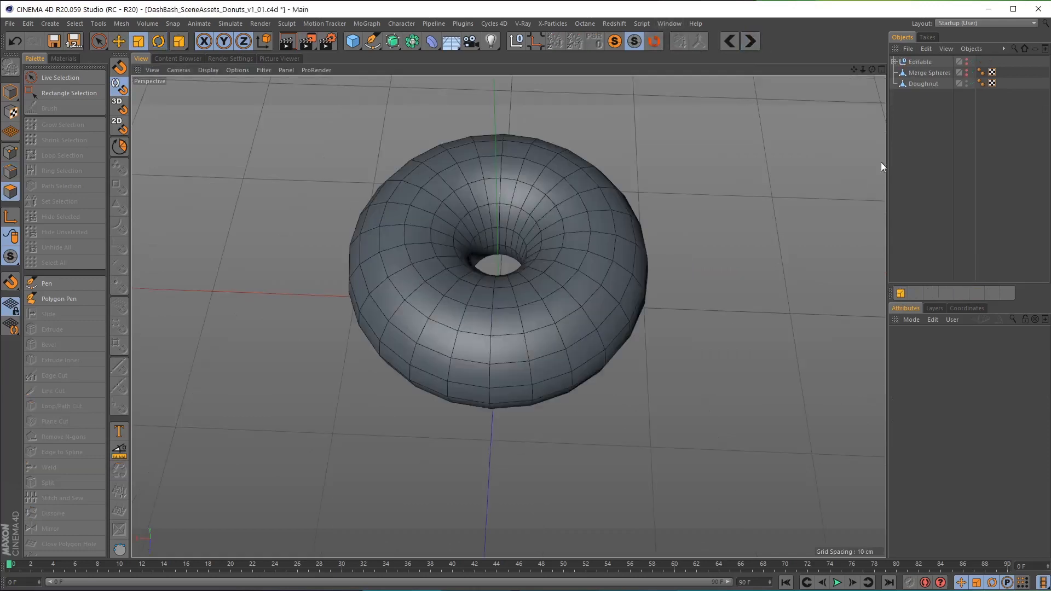
Step: Unhide the Editable group in the donut scene and inspect the spheres spread around the doughnut's side
{"action": "left_click_drag", "start_coordinate": [418, 346], "coordinate": [422, 322], "text": "alt"}
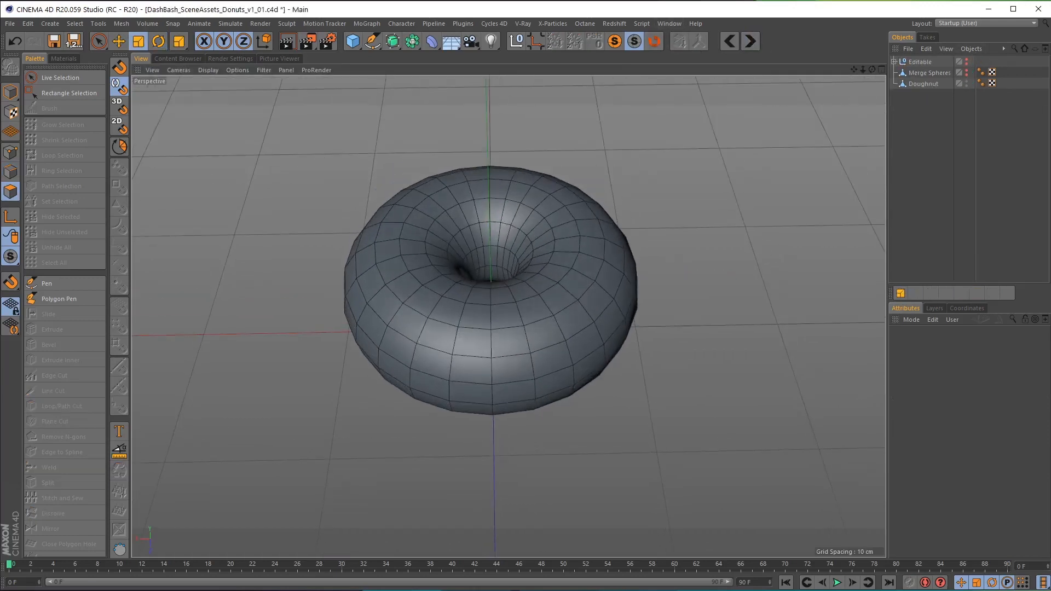
{"action": "left_click", "coordinate": [966, 62], "text": "alt"}
{"action": "left_click_drag", "start_coordinate": [239, 378], "coordinate": [424, 386], "text": "alt"}
{"action": "left_click_drag", "start_coordinate": [558, 330], "coordinate": [580, 354], "text": "alt"}
{"action": "scroll", "coordinate": [580, 354], "scroll_direction": "up", "scroll_amount": 5}
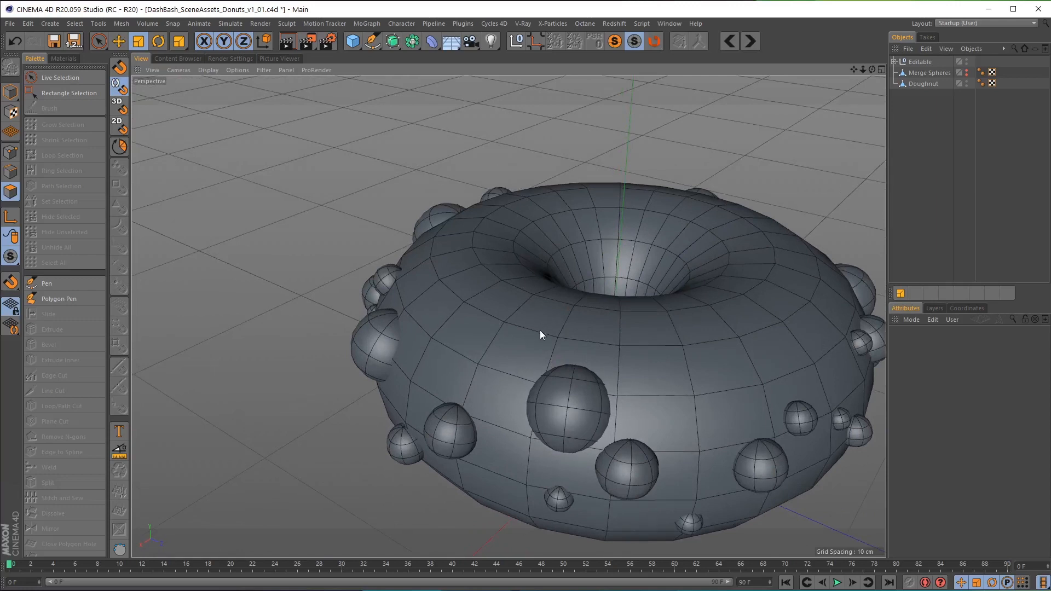
{"action": "left_click_drag", "start_coordinate": [539, 332], "coordinate": [557, 343], "text": "alt"}
{"action": "left_click_drag", "start_coordinate": [591, 495], "coordinate": [583, 236], "text": "alt"}
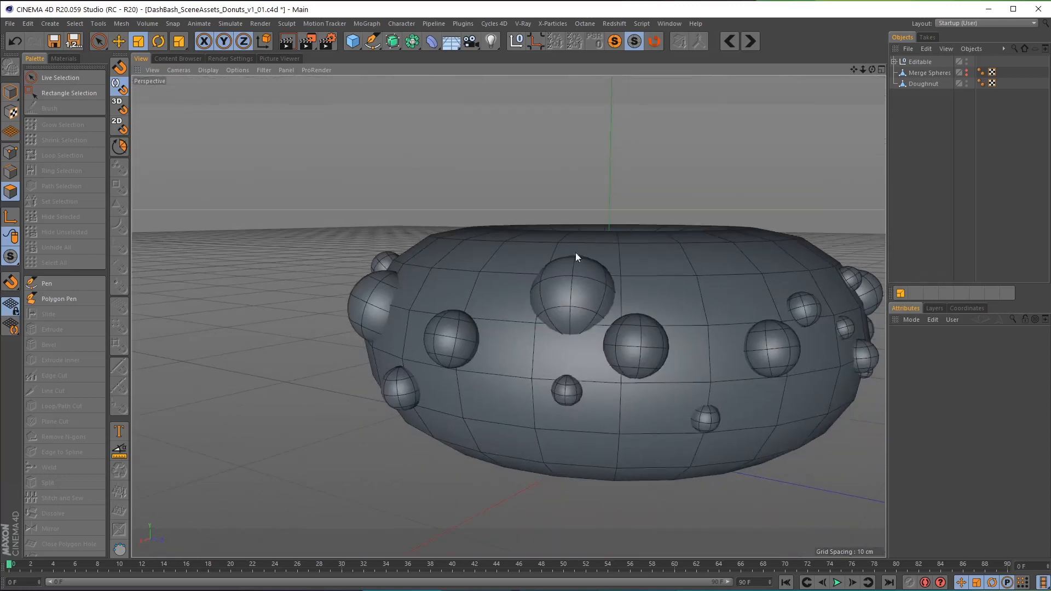
Step: Examine the size and spacing of the spheres all around the doughnut's outer side
{"action": "left_click_drag", "start_coordinate": [539, 263], "coordinate": [432, 313], "text": "alt"}
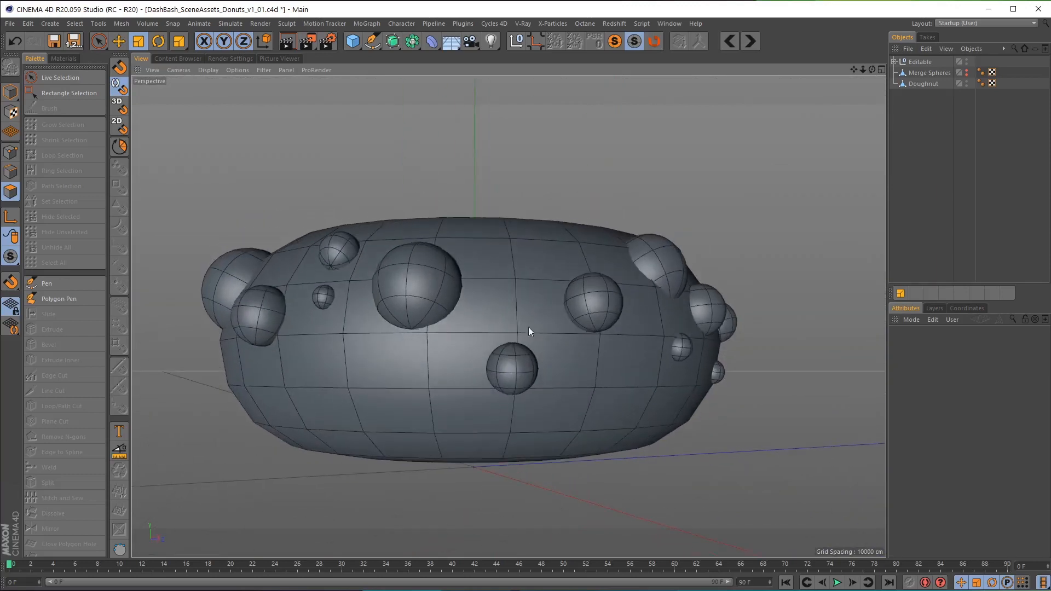
{"action": "left_click_drag", "start_coordinate": [519, 284], "coordinate": [632, 324], "text": "alt"}
{"action": "scroll", "coordinate": [561, 325], "scroll_direction": "down", "scroll_amount": 8}
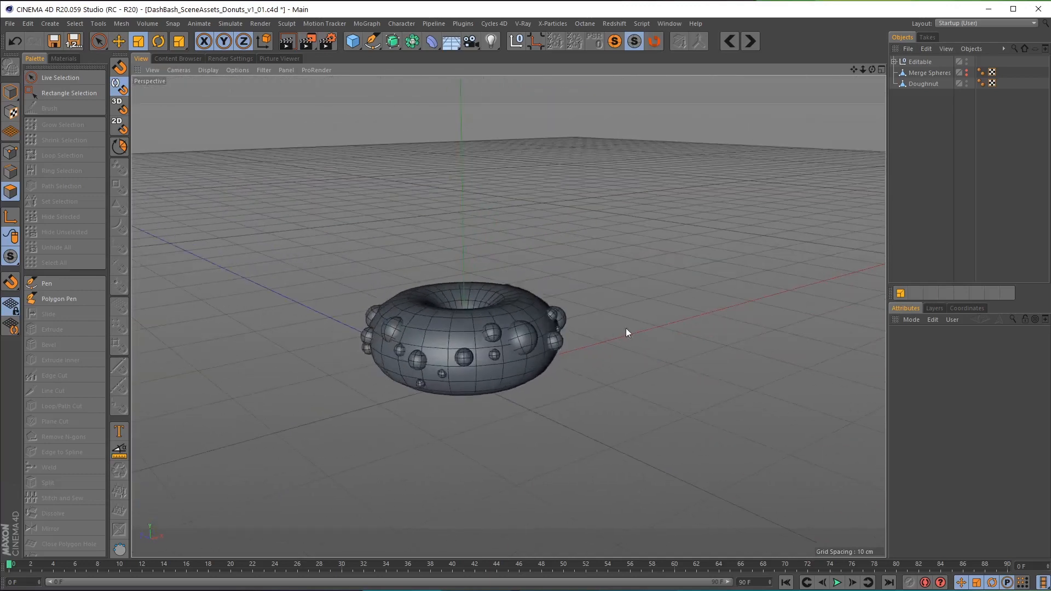
{"action": "scroll", "coordinate": [412, 357], "scroll_direction": "up", "scroll_amount": 5}
{"action": "left_click_drag", "start_coordinate": [425, 354], "coordinate": [499, 326], "text": "alt"}
{"action": "scroll", "coordinate": [495, 334], "scroll_direction": "up", "scroll_amount": 4}
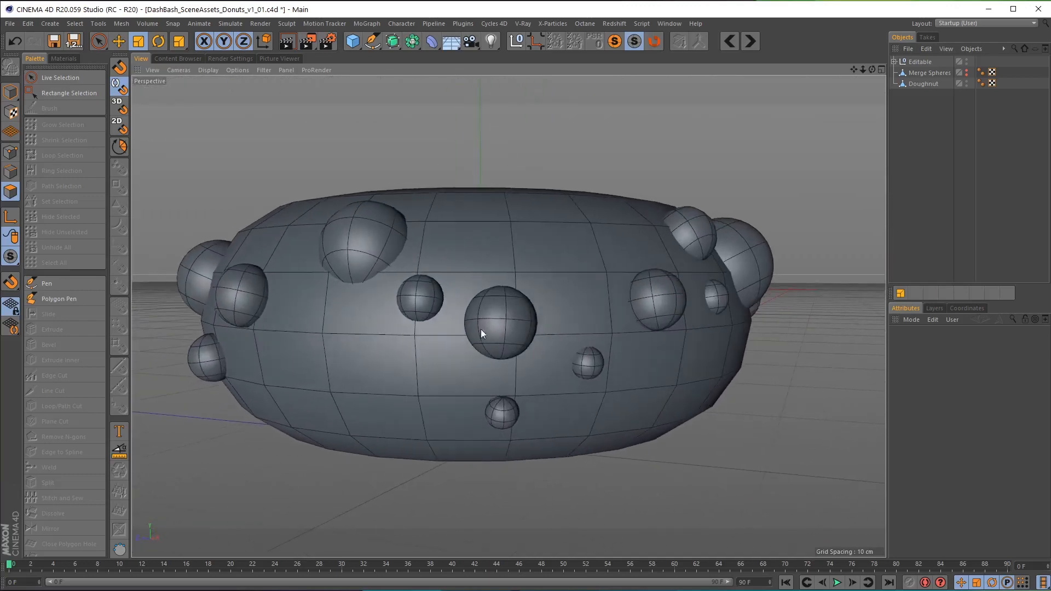
Step: Sketch a white Doodle Paint line winding between the spheres on the doughnut's side, and undo the stroke
{"action": "scroll", "coordinate": [62, 295], "scroll_direction": "down", "scroll_amount": 5}
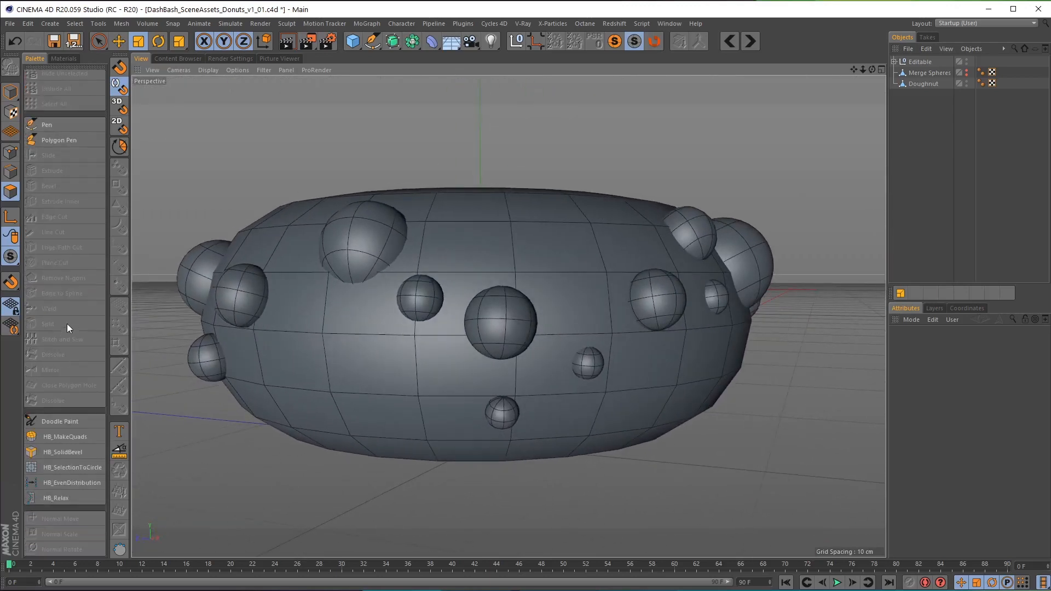
{"action": "left_click", "coordinate": [60, 422]}
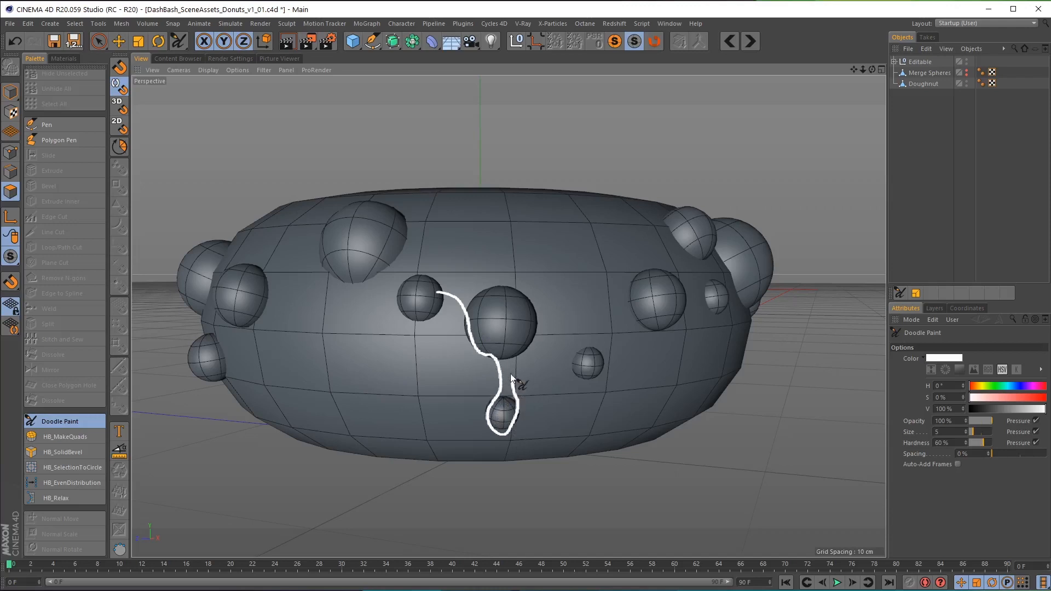
{"action": "left_click_drag", "start_coordinate": [531, 328], "coordinate": [527, 266]}
{"action": "key", "text": "ctrl+z"}
Step: Sketch drip-shaped Doodle Paint curves linking neighbouring spheres on another part of the doughnut, and delete the doodle object
{"action": "left_click_drag", "start_coordinate": [369, 287], "coordinate": [482, 318], "text": "alt"}
{"action": "right_click_drag", "start_coordinate": [482, 318], "coordinate": [405, 313], "text": "alt"}
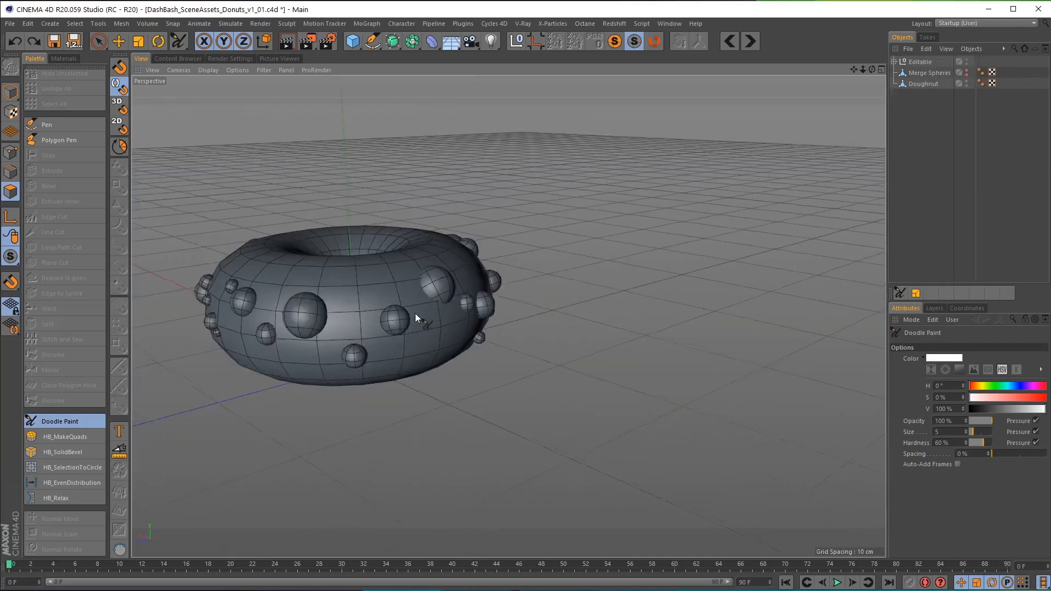
{"action": "middle_click_drag", "start_coordinate": [405, 314], "coordinate": [534, 307], "text": "alt"}
{"action": "left_click_drag", "start_coordinate": [534, 307], "coordinate": [449, 330], "text": "alt"}
{"action": "right_click_drag", "start_coordinate": [449, 331], "coordinate": [462, 275], "text": "alt"}
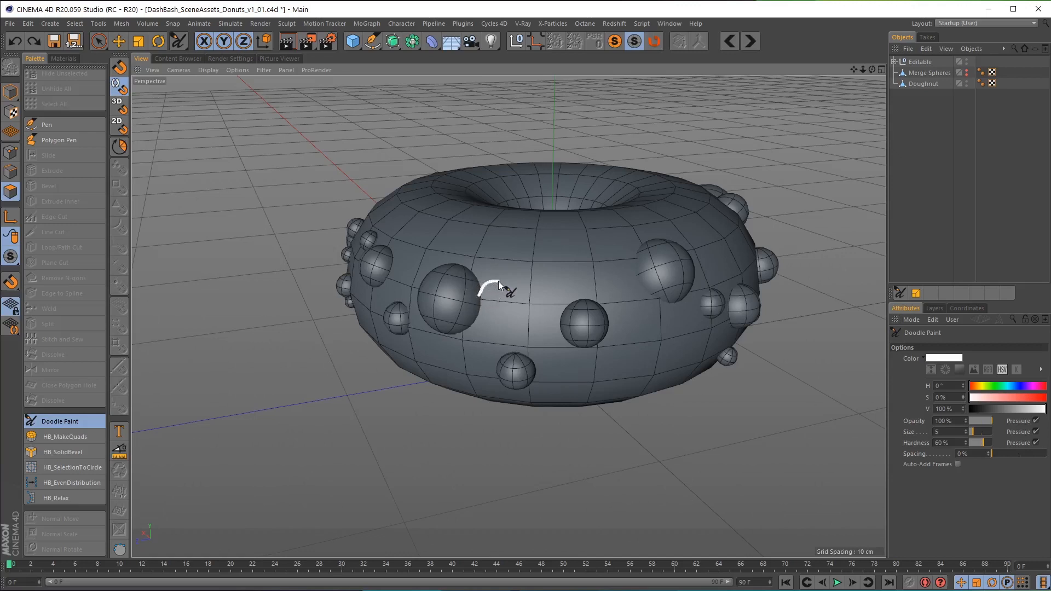
{"action": "left_click_drag", "start_coordinate": [507, 349], "coordinate": [506, 353]}
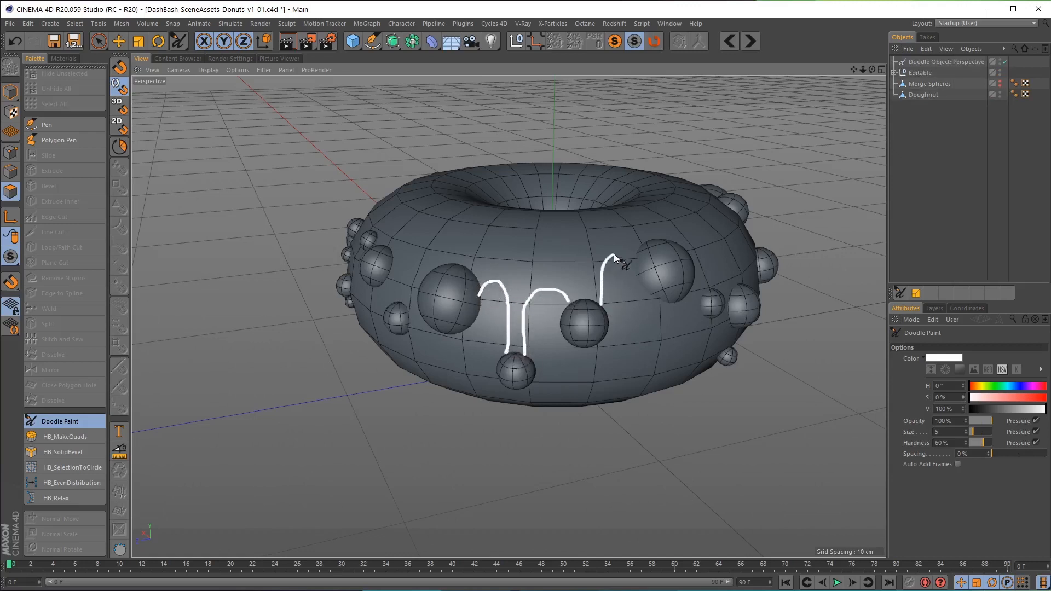
{"action": "left_click", "coordinate": [927, 64]}
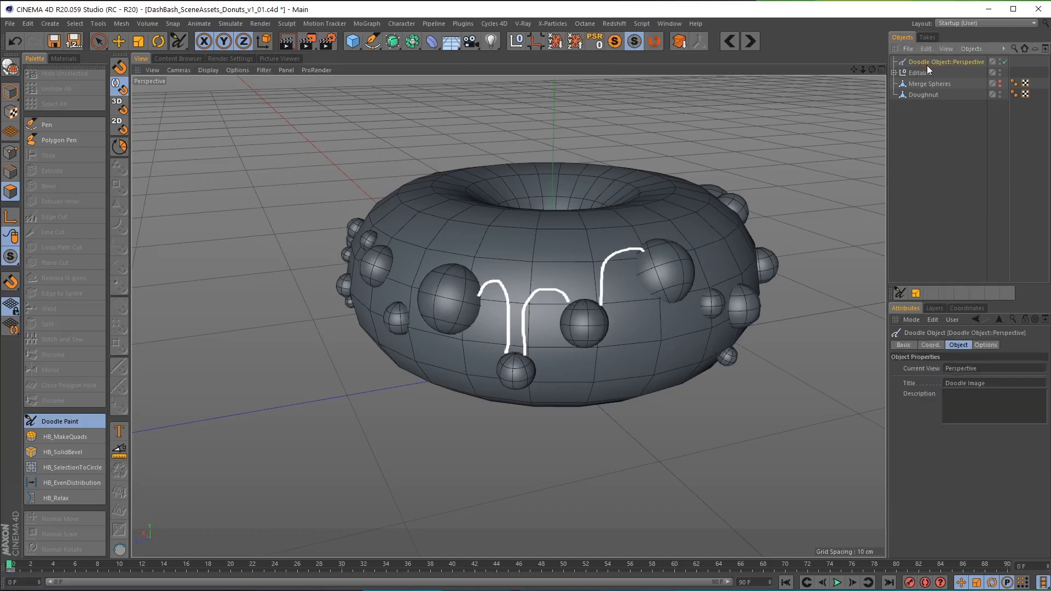
{"action": "key", "text": "Delete"}
Step: Examine the doughnut's upper surface and the ring of spheres from above
{"action": "left_click_drag", "start_coordinate": [608, 180], "coordinate": [606, 237], "text": "alt"}
{"action": "right_click_drag", "start_coordinate": [607, 237], "coordinate": [588, 245], "text": "alt"}
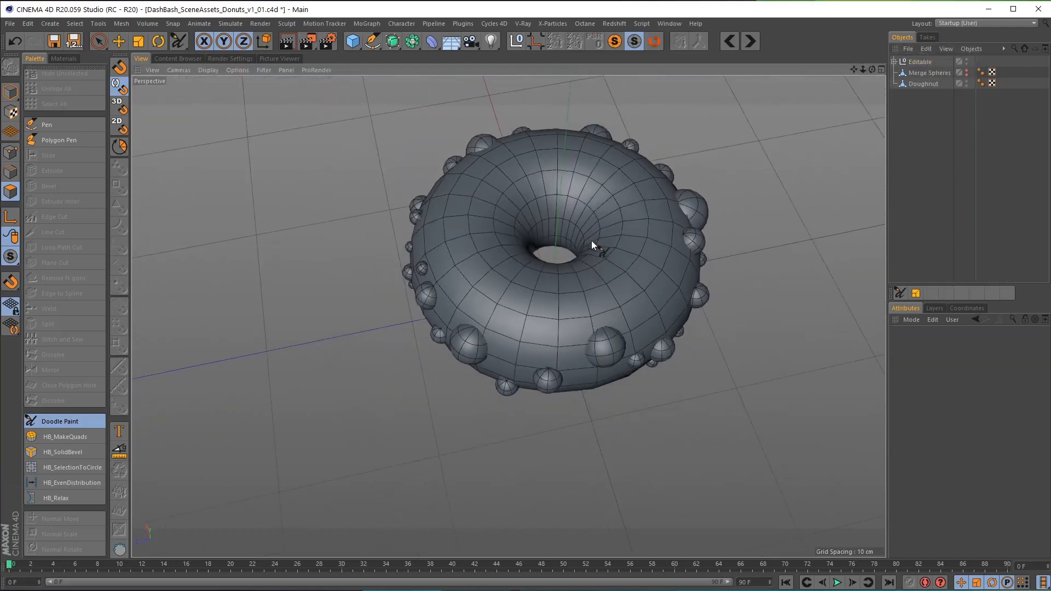
{"action": "middle_click_drag", "start_coordinate": [572, 230], "coordinate": [550, 242], "text": "alt"}
{"action": "right_click_drag", "start_coordinate": [551, 242], "coordinate": [598, 228], "text": "alt"}
{"action": "left_click_drag", "start_coordinate": [598, 228], "coordinate": [596, 208], "text": "alt"}
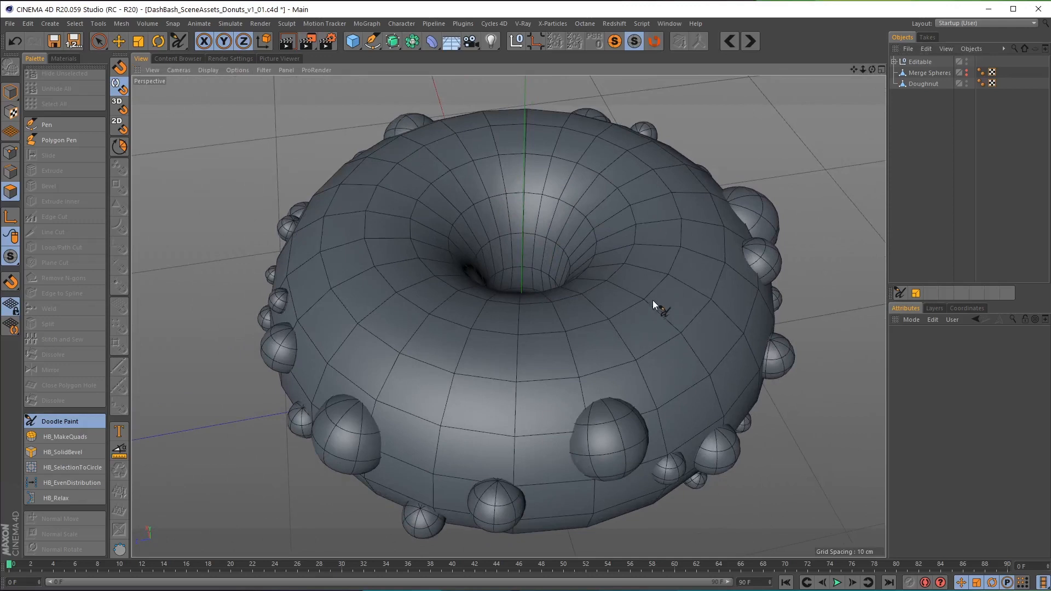
{"action": "right_click_drag", "start_coordinate": [652, 302], "coordinate": [661, 280], "text": "alt"}
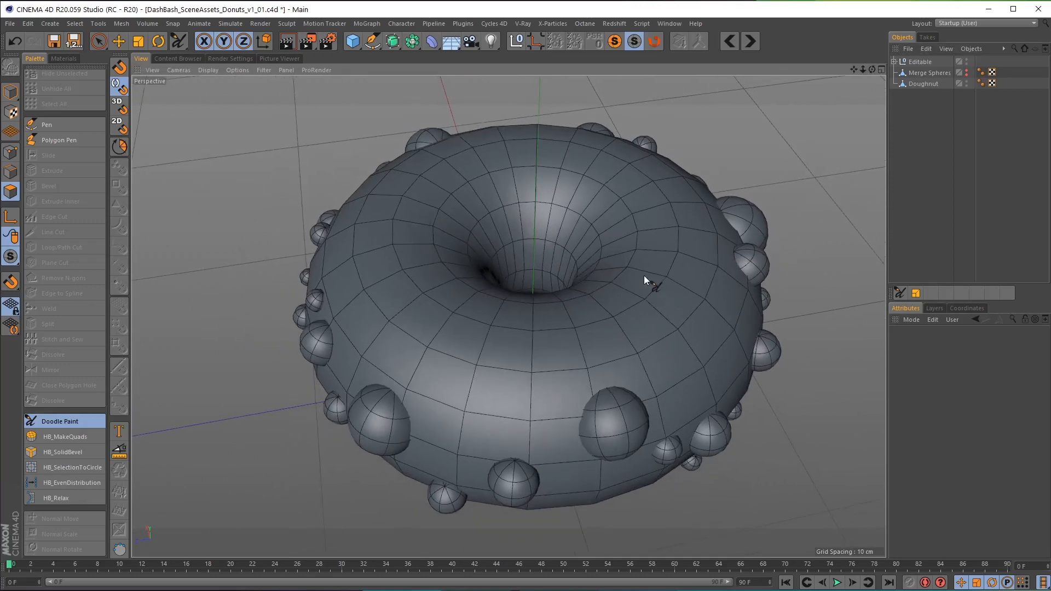
{"action": "left_click_drag", "start_coordinate": [612, 297], "coordinate": [612, 323], "text": "alt"}
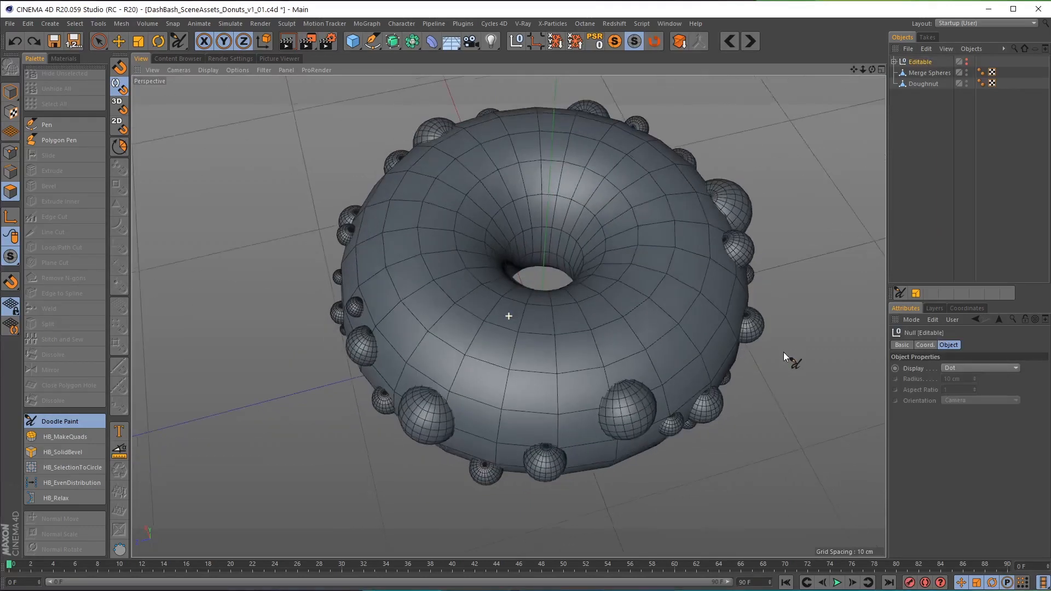
Step: Inspect the merged spheres, hide Merge Spheres, and show the Editable group to check its list of separate spheres
{"action": "right_click_drag", "start_coordinate": [783, 352], "coordinate": [761, 353], "text": "alt"}
{"action": "left_click_drag", "start_coordinate": [702, 370], "coordinate": [696, 311], "text": "alt"}
{"action": "scroll", "coordinate": [695, 310], "scroll_direction": "up", "scroll_amount": 2}
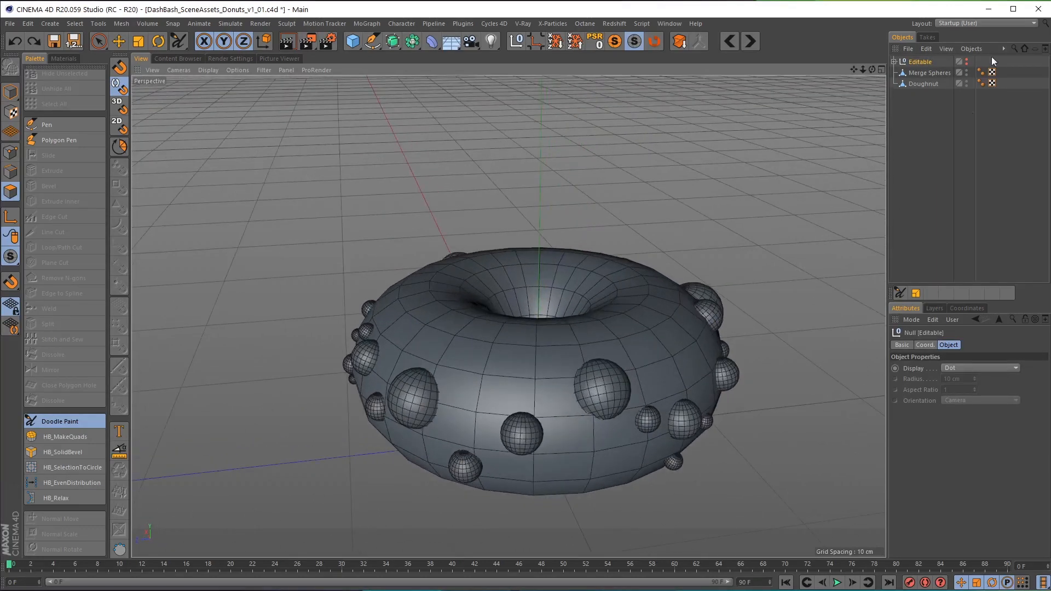
{"action": "left_click", "coordinate": [965, 73]}
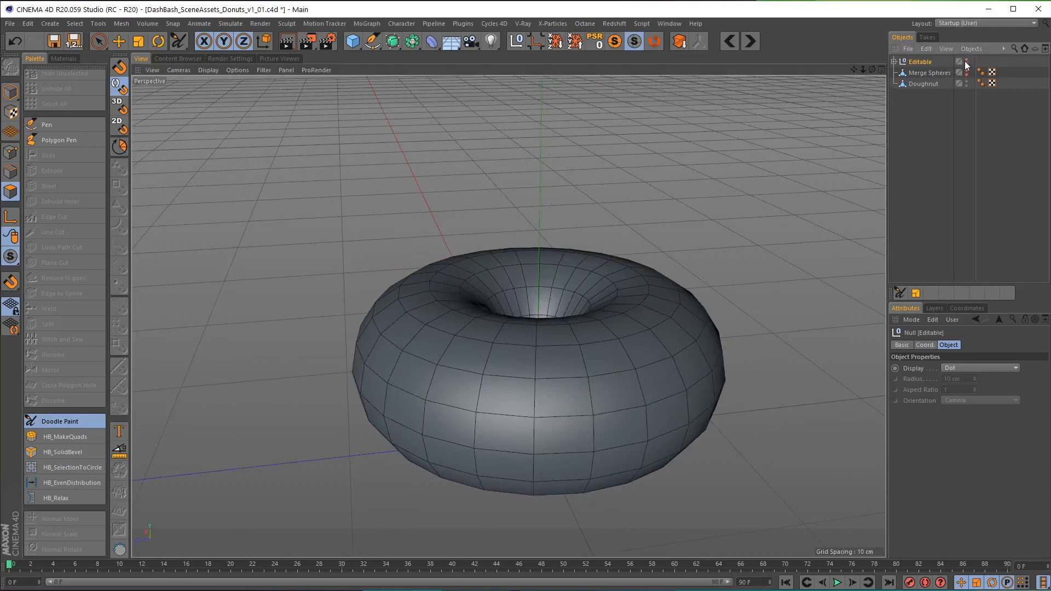
{"action": "left_click", "coordinate": [964, 60]}
{"action": "left_click", "coordinate": [893, 62]}
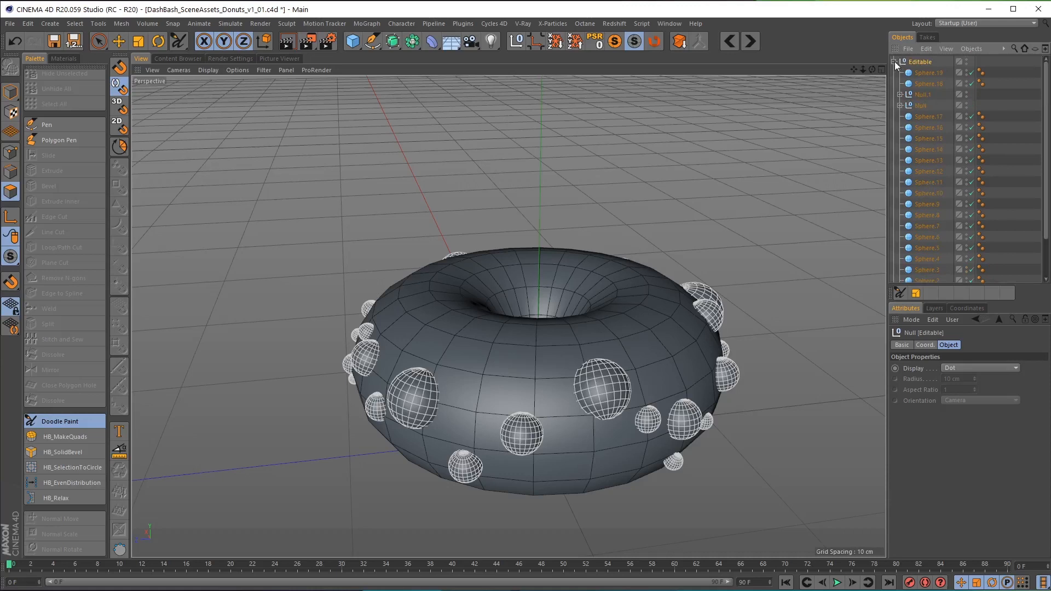
{"action": "left_click", "coordinate": [894, 62]}
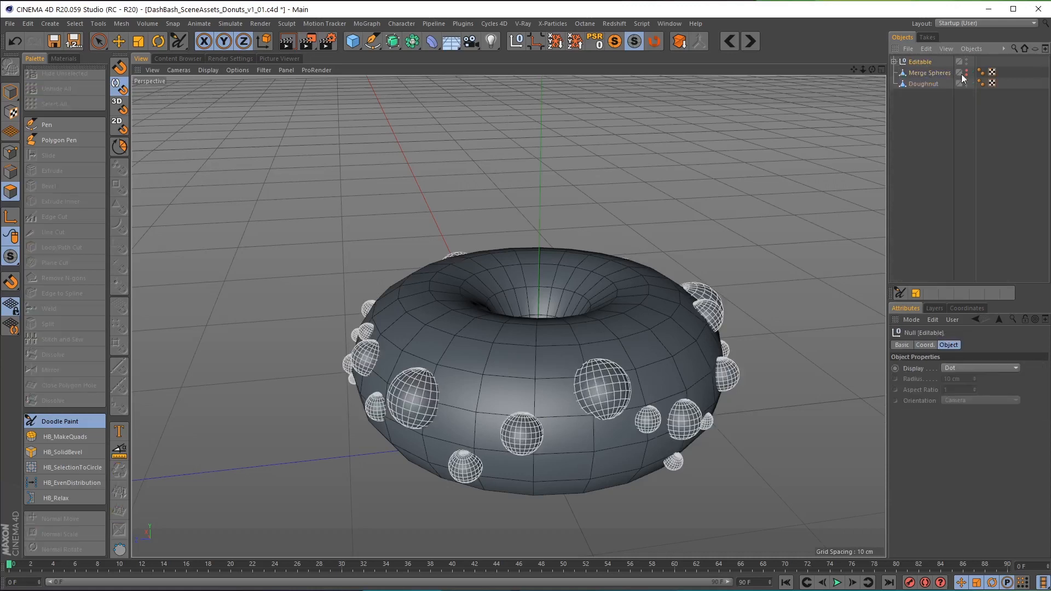
Step: Delete the Editable group and make the Merge Spheres object visible on the doughnut
{"action": "left_click_drag", "start_coordinate": [489, 297], "coordinate": [493, 330], "text": "alt"}
{"action": "right_click_drag", "start_coordinate": [614, 317], "coordinate": [544, 330], "text": "alt"}
{"action": "middle_click_drag", "start_coordinate": [575, 334], "coordinate": [528, 347], "text": "alt"}
{"action": "right_click_drag", "start_coordinate": [529, 347], "coordinate": [589, 336], "text": "alt"}
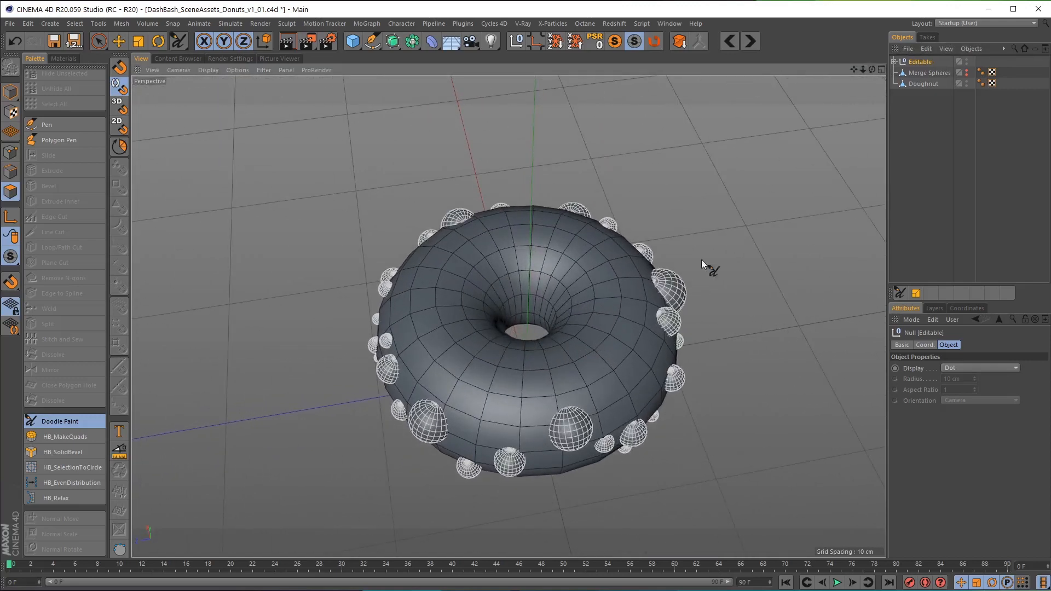
{"action": "left_click", "coordinate": [921, 61]}
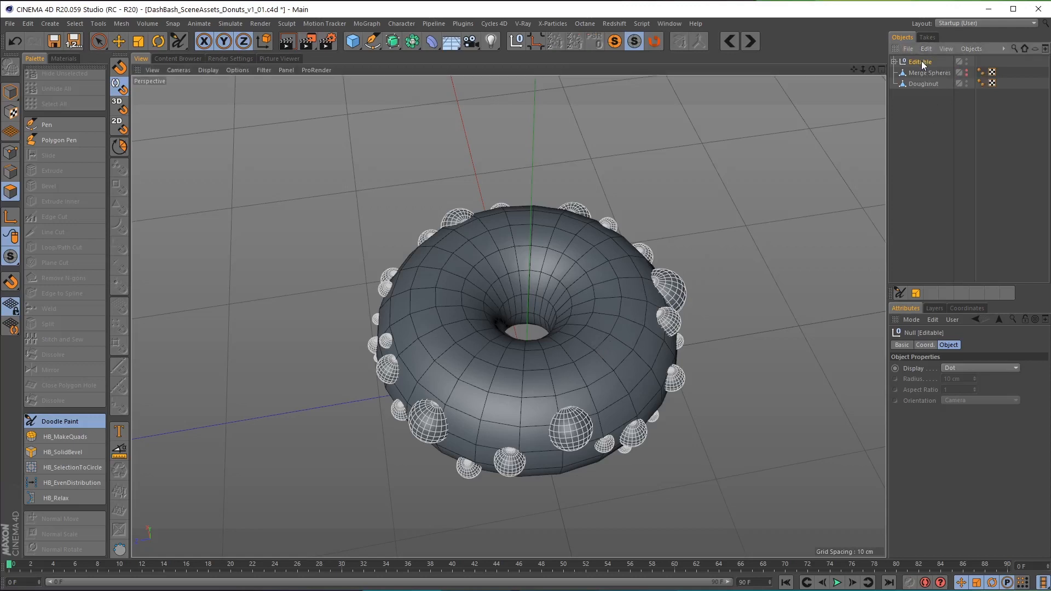
{"action": "key", "text": "Delete"}
{"action": "left_click", "coordinate": [941, 61]}
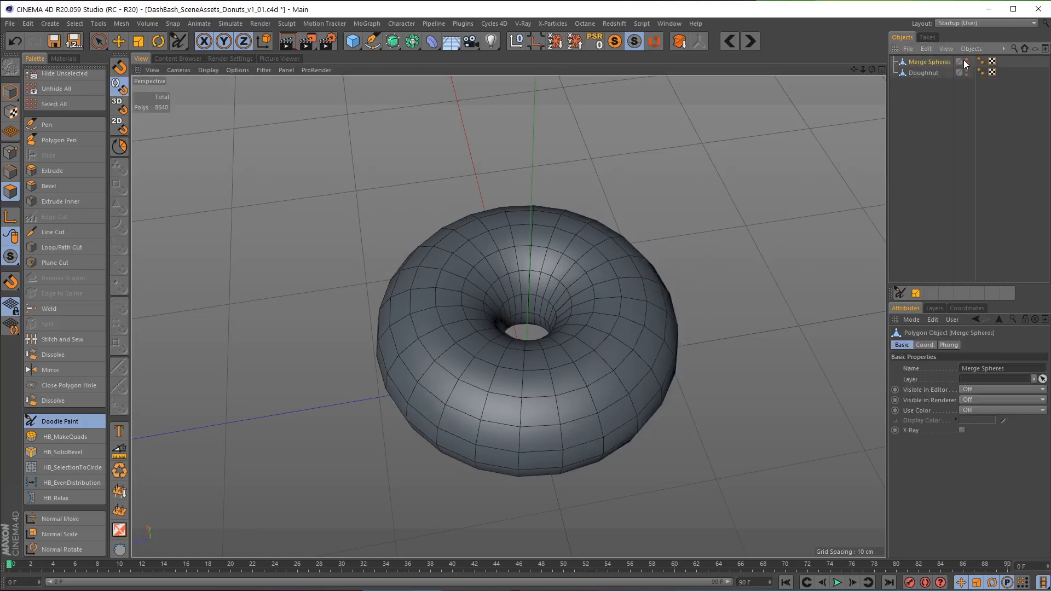
{"action": "left_click", "coordinate": [965, 60], "text": "alt"}
{"action": "left_click_drag", "start_coordinate": [563, 361], "coordinate": [596, 364], "text": "alt"}
{"action": "middle_click_drag", "start_coordinate": [596, 363], "coordinate": [595, 322], "text": "alt"}
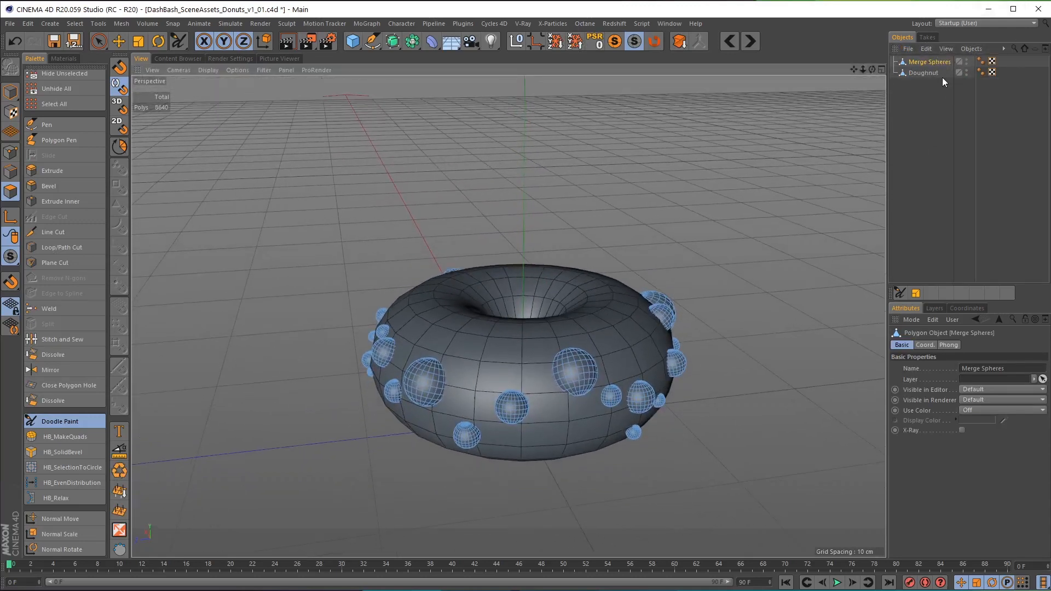
{"action": "left_click", "coordinate": [927, 86]}
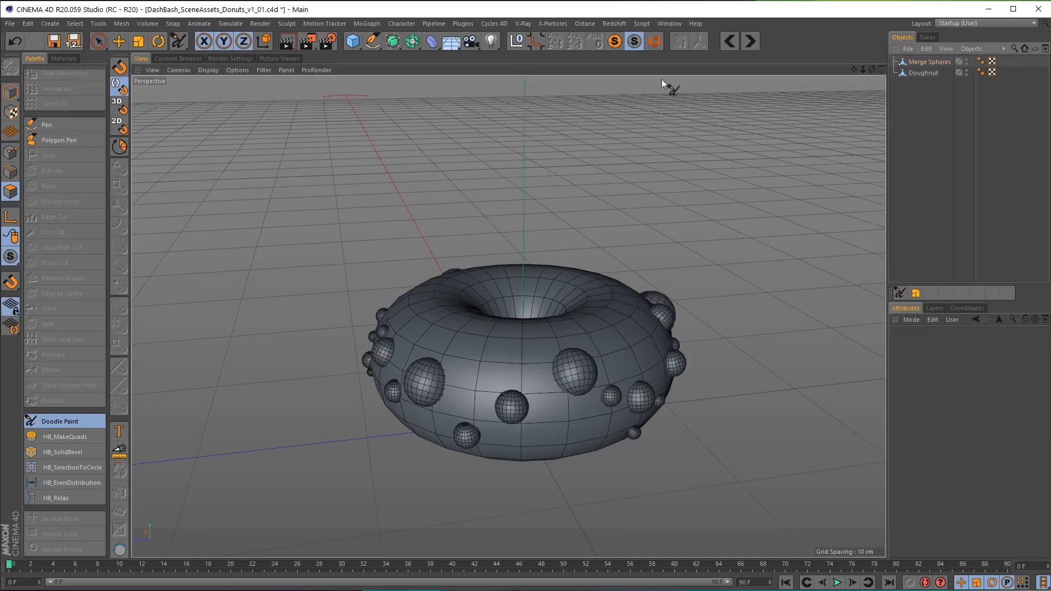
Step: Export the scene to the Desktop as a Wavefront OBJ file named Doughnut_Tutorial
{"action": "left_click", "coordinate": [9, 24]}
{"action": "mouse_move", "coordinate": [64, 219]}
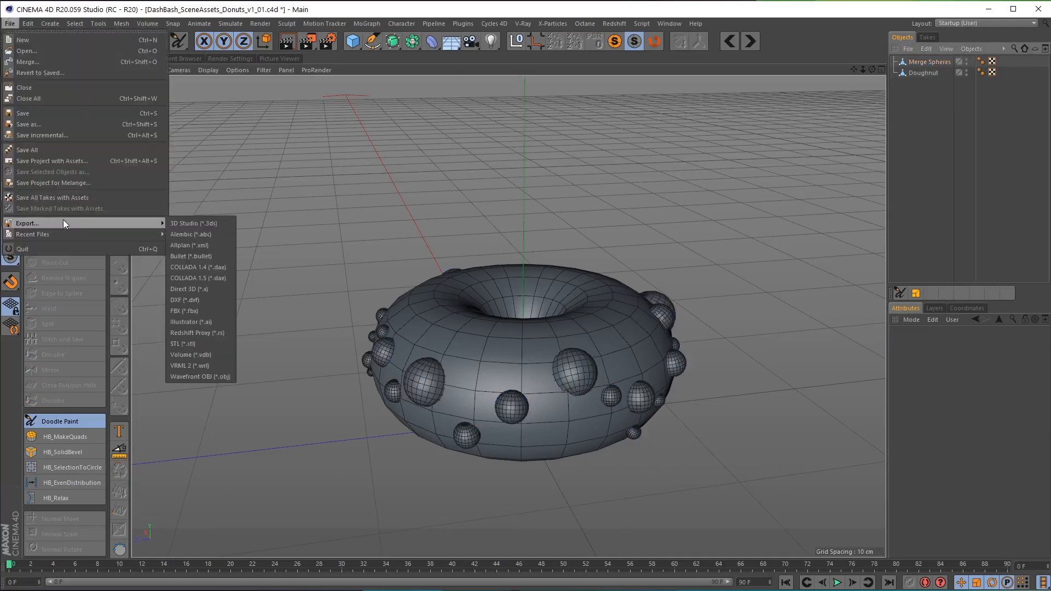
{"action": "left_click", "coordinate": [219, 377]}
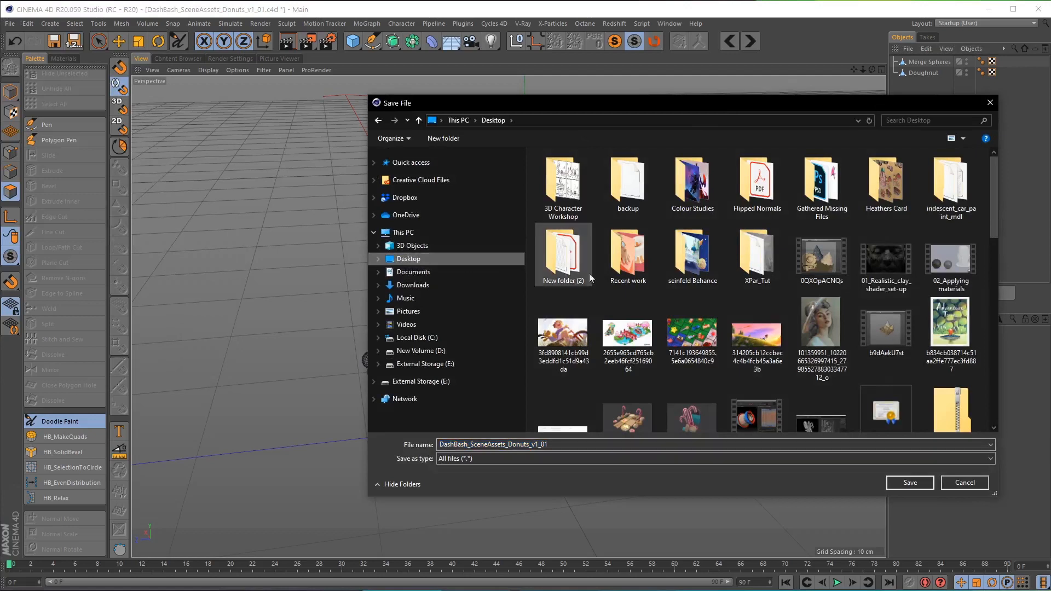
{"action": "scroll", "coordinate": [821, 328], "scroll_direction": "down", "scroll_amount": 5}
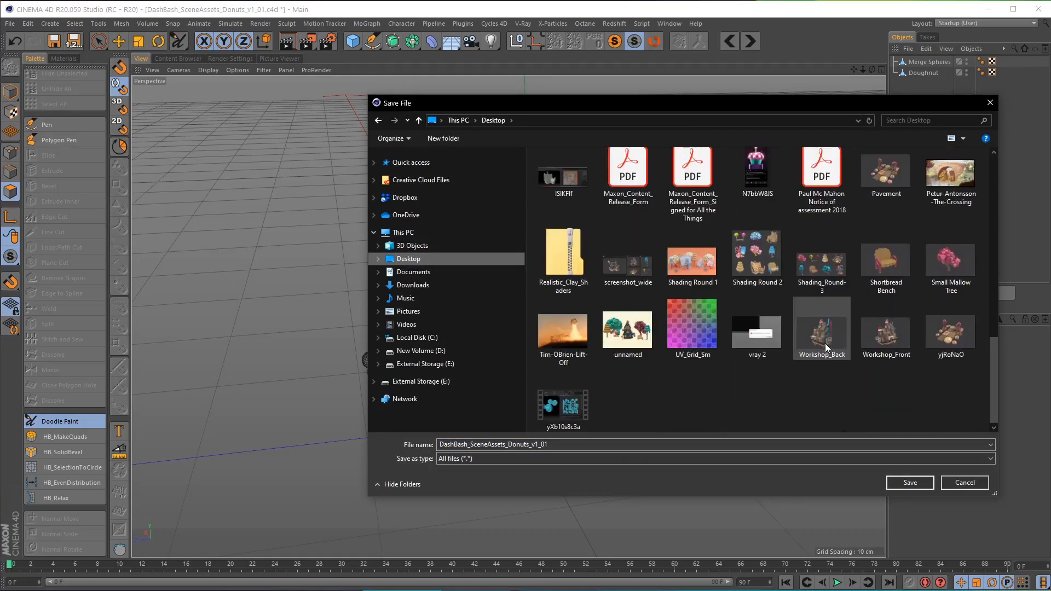
{"action": "double_click", "coordinate": [568, 444]}
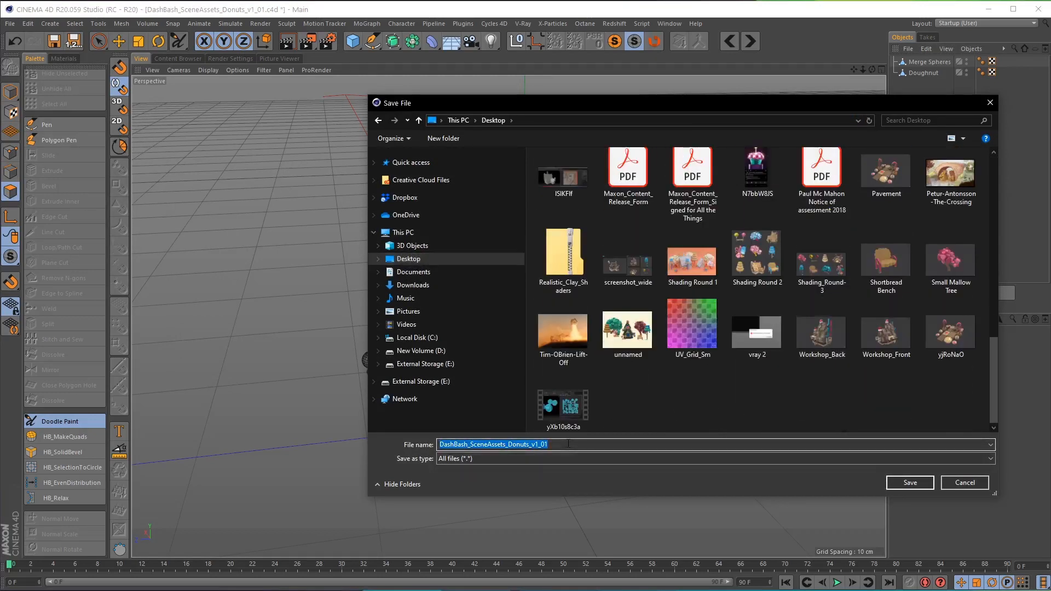
{"action": "type", "text": "Dough"}
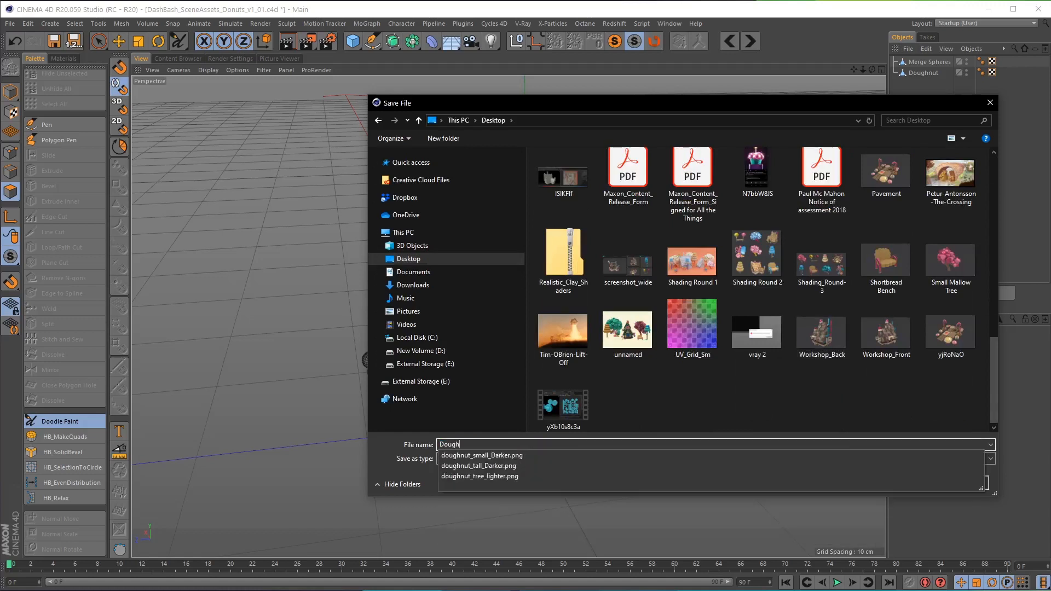
{"action": "type", "text": "nut_Tutorial"}
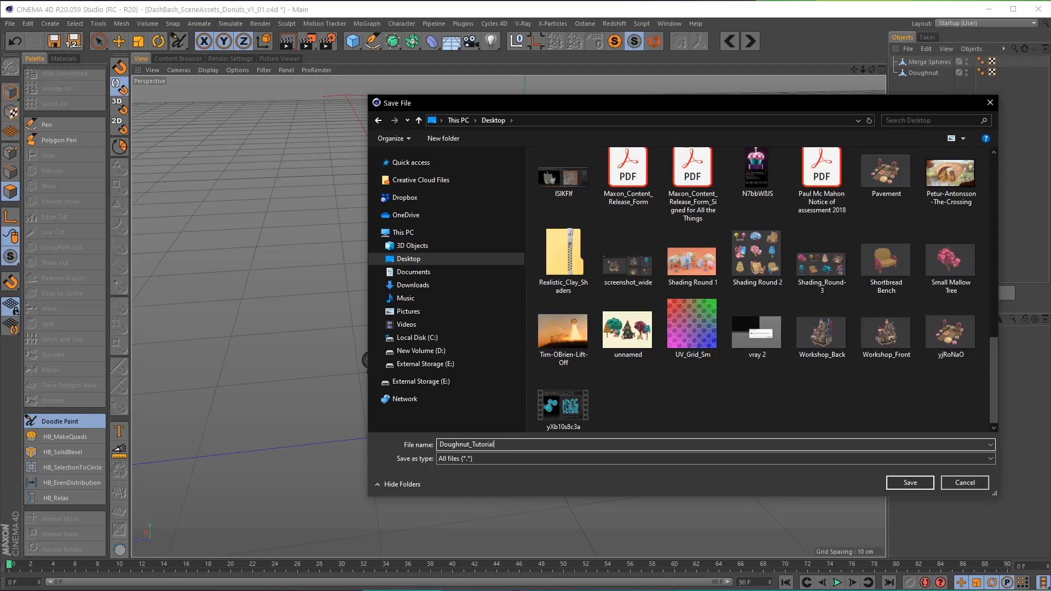
{"action": "key", "text": "Return"}
{"action": "left_click_drag", "start_coordinate": [572, 310], "coordinate": [846, 95]}
{"action": "left_click", "coordinate": [833, 202]}
{"action": "left_click", "coordinate": [832, 214]}
{"action": "left_click", "coordinate": [822, 351]}
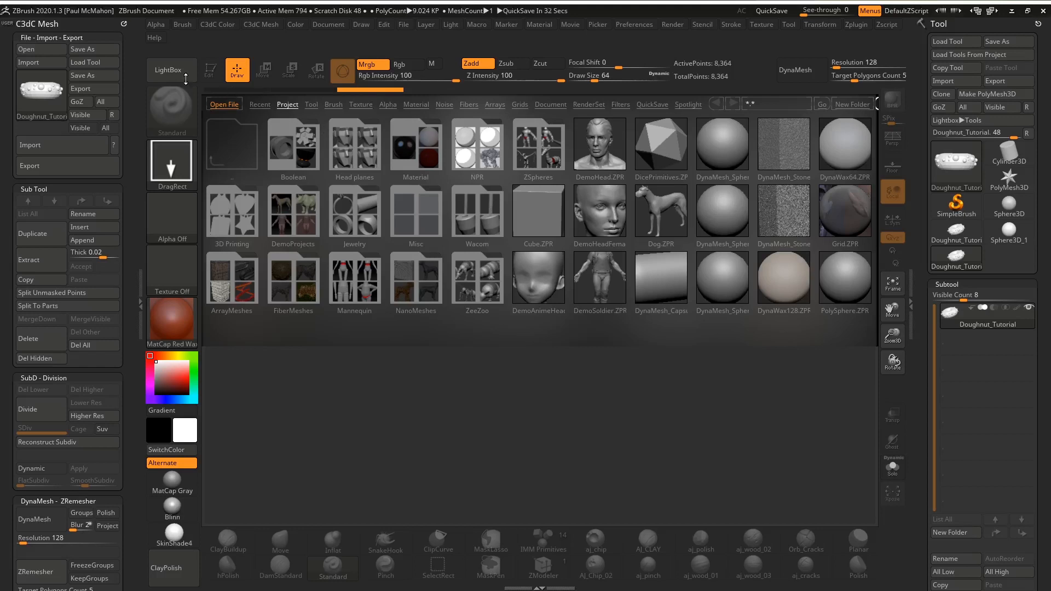
Step: In ZBrush, hide LightBox and import the Doughnut_Tutorial mesh from the Desktop
{"action": "left_click", "coordinate": [171, 69]}
{"action": "left_click", "coordinate": [171, 70]}
{"action": "left_click", "coordinate": [172, 71]}
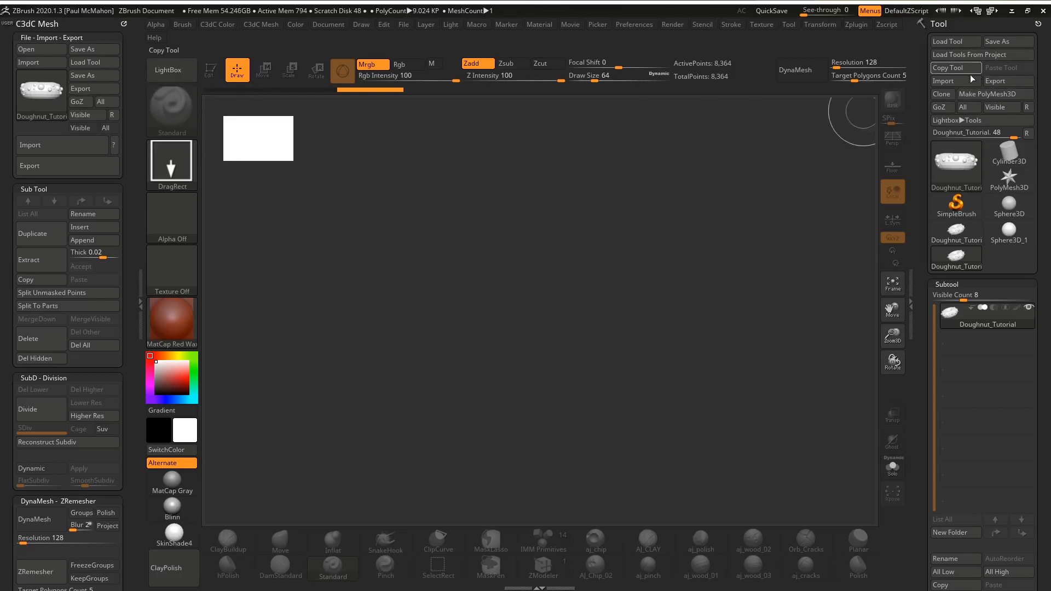
{"action": "left_click", "coordinate": [960, 80]}
{"action": "left_click", "coordinate": [1041, 334]}
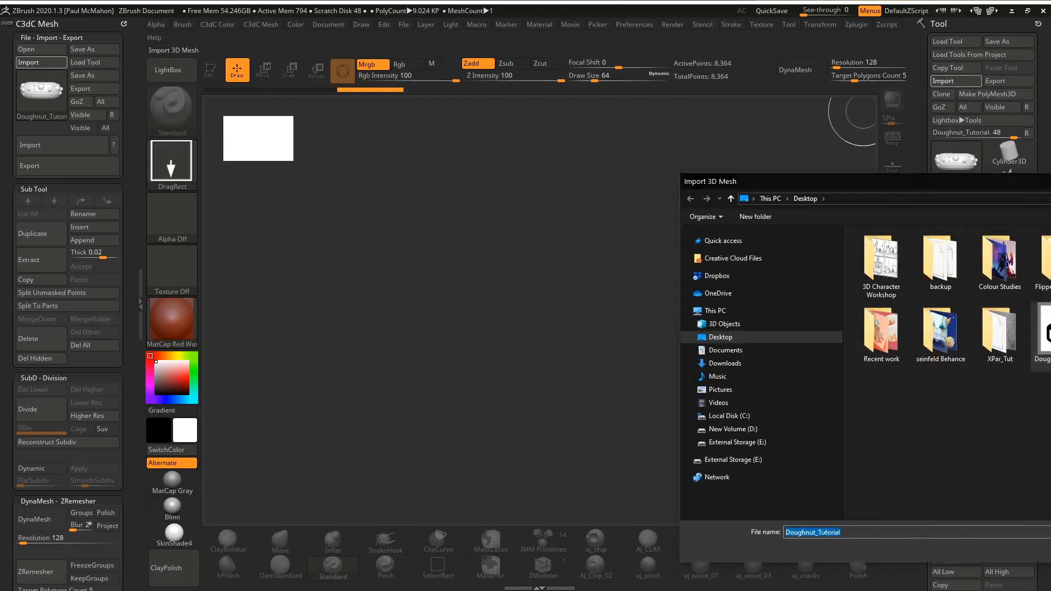
{"action": "key", "text": "Return"}
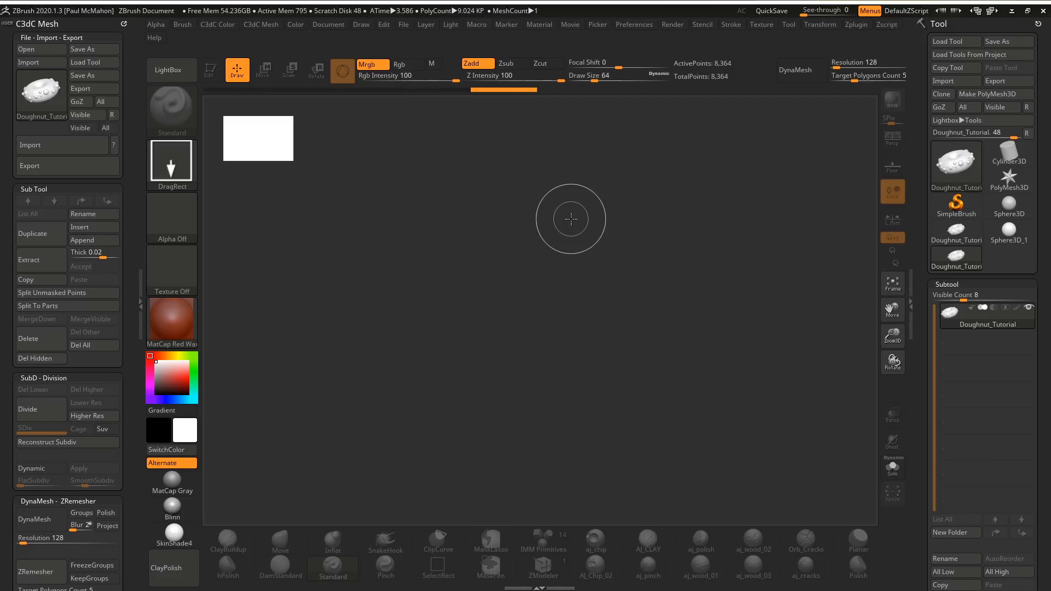
Step: Draw the imported doughnut several times on the canvas, and clear the canvas of all copies
{"action": "mouse_move", "coordinate": [559, 214]}
{"action": "left_mouse_down"}
{"action": "mouse_move", "coordinate": [573, 375]}
{"action": "mouse_move", "coordinate": [558, 410]}
{"action": "left_mouse_up"}
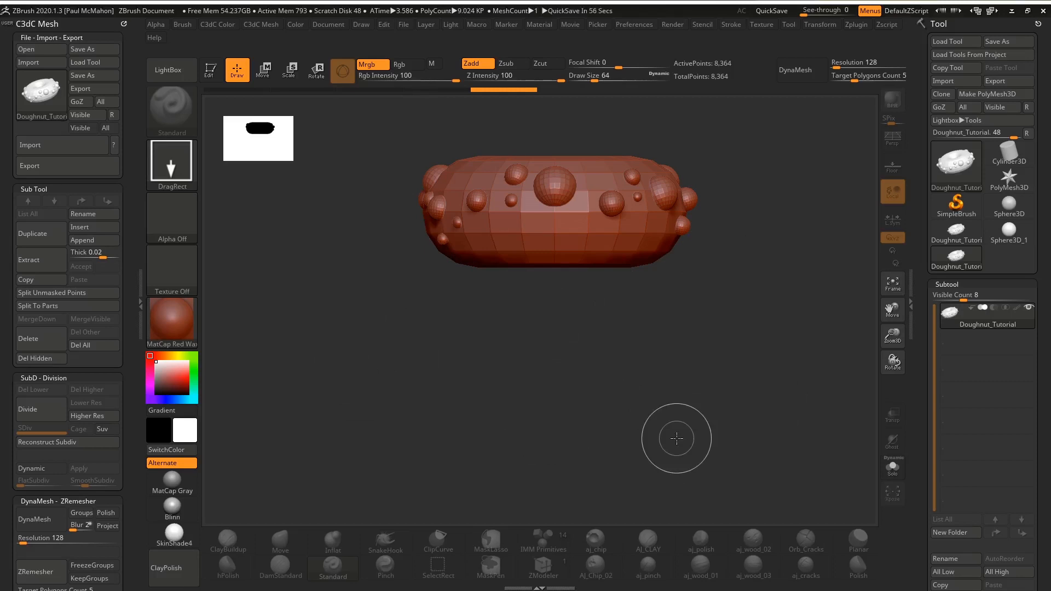
{"action": "left_click_drag", "start_coordinate": [642, 322], "coordinate": [651, 389]}
{"action": "left_click_drag", "start_coordinate": [484, 329], "coordinate": [495, 399]}
{"action": "mouse_move", "coordinate": [358, 312]}
{"action": "left_mouse_down"}
{"action": "mouse_move", "coordinate": [366, 395]}
{"action": "mouse_move", "coordinate": [344, 415]}
{"action": "left_mouse_up"}
{"action": "left_click", "coordinate": [329, 24]}
{"action": "left_click", "coordinate": [372, 161]}
{"action": "left_click", "coordinate": [969, 425]}
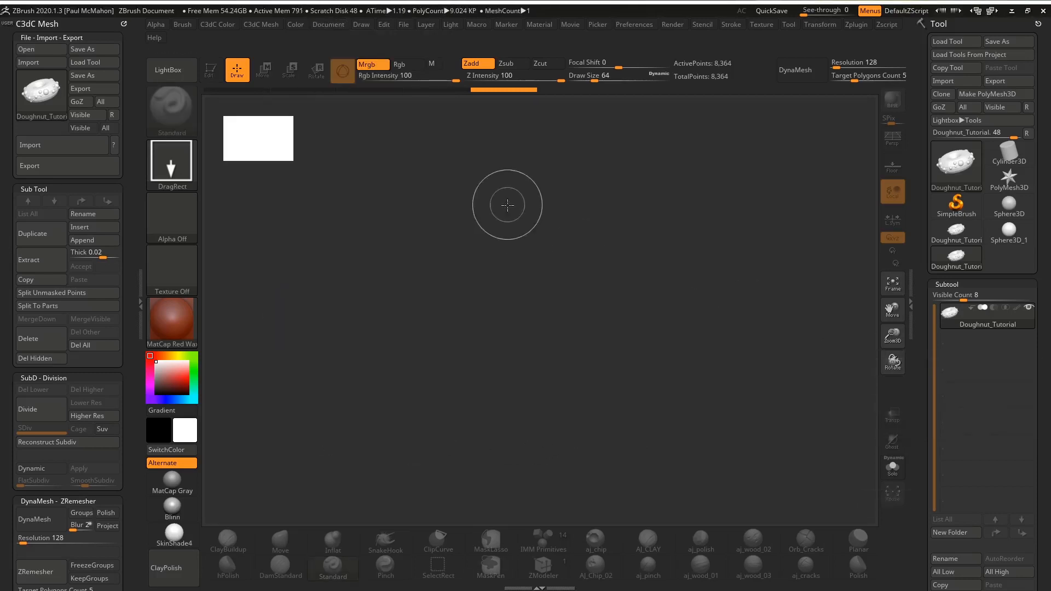
Step: Draw a single copy of the imported doughnut on the canvas and enter Edit mode for it
{"action": "left_click_drag", "start_coordinate": [520, 235], "coordinate": [525, 421]}
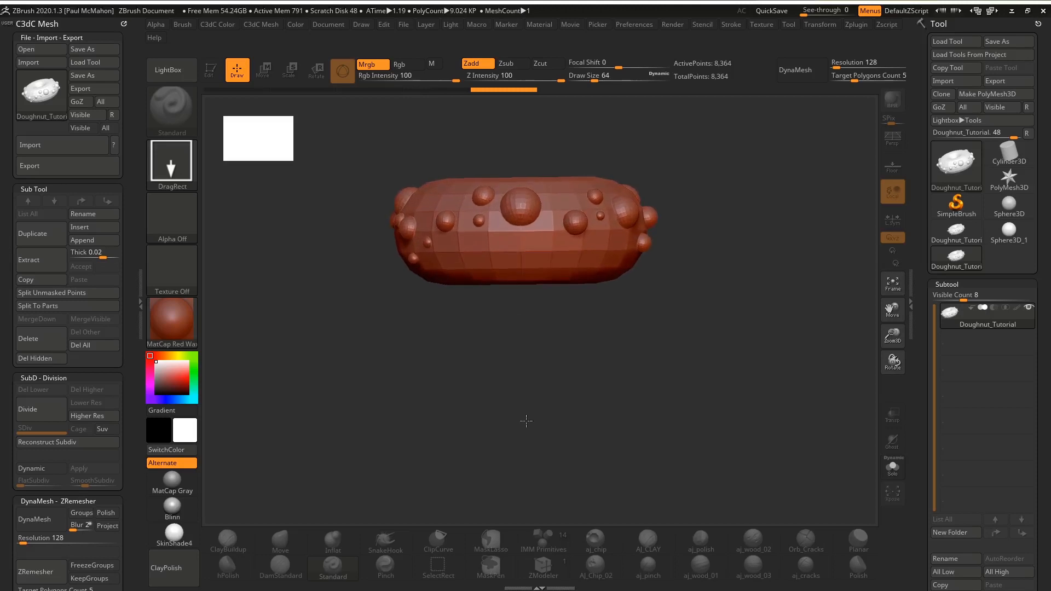
{"action": "left_click", "coordinate": [210, 70]}
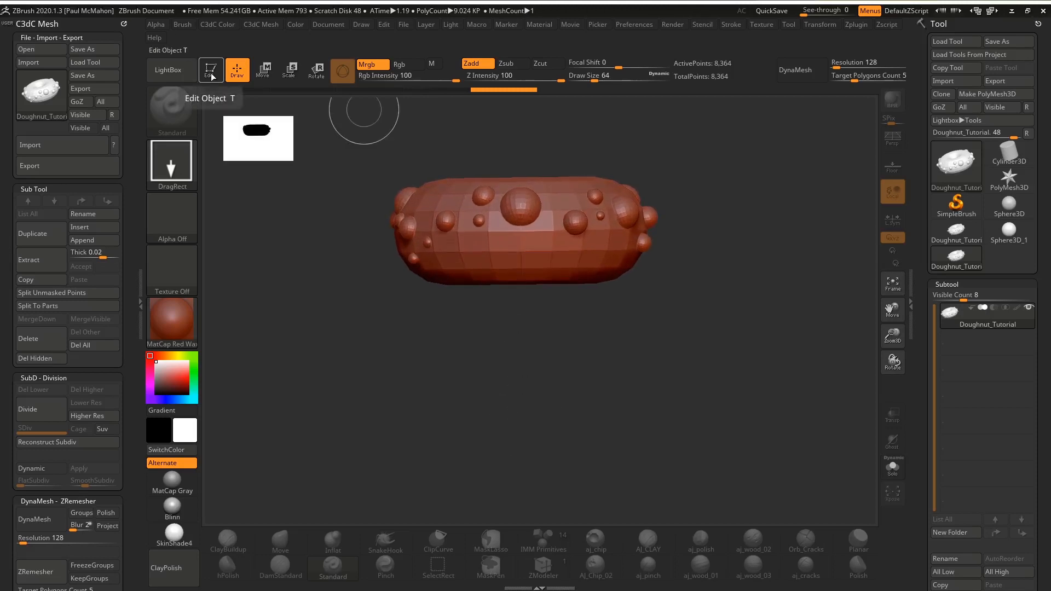
{"action": "left_click", "coordinate": [211, 73]}
Step: Examine the doughnut mesh from several angles and check its entry and details in the Subtool list
{"action": "left_click_drag", "start_coordinate": [734, 176], "coordinate": [724, 250]}
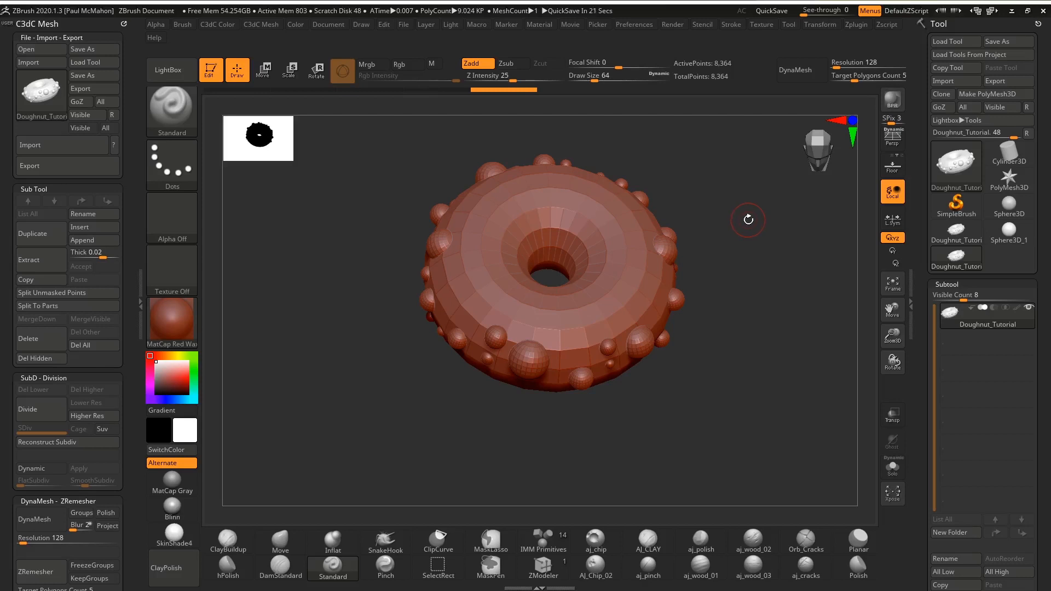
{"action": "left_click_drag", "start_coordinate": [764, 220], "coordinate": [759, 255]}
{"action": "left_click_drag", "start_coordinate": [590, 292], "coordinate": [720, 272], "text": "alt"}
{"action": "left_click", "coordinate": [837, 123]}
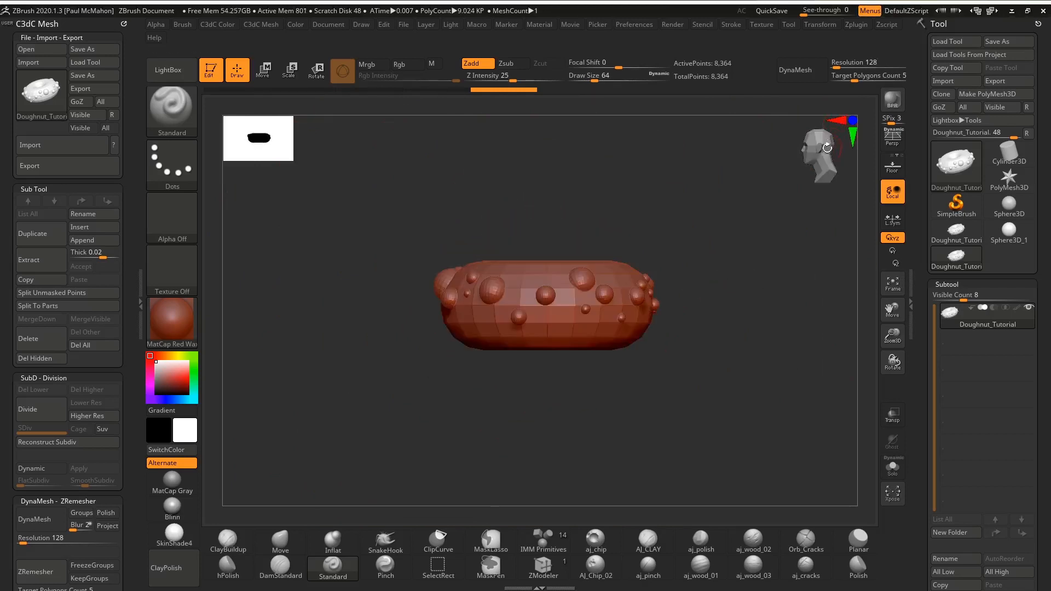
{"action": "mouse_move", "coordinate": [816, 150]}
{"action": "left_mouse_down"}
{"action": "mouse_move", "coordinate": [834, 149]}
{"action": "mouse_move", "coordinate": [831, 161]}
{"action": "mouse_move", "coordinate": [816, 142]}
{"action": "left_mouse_up"}
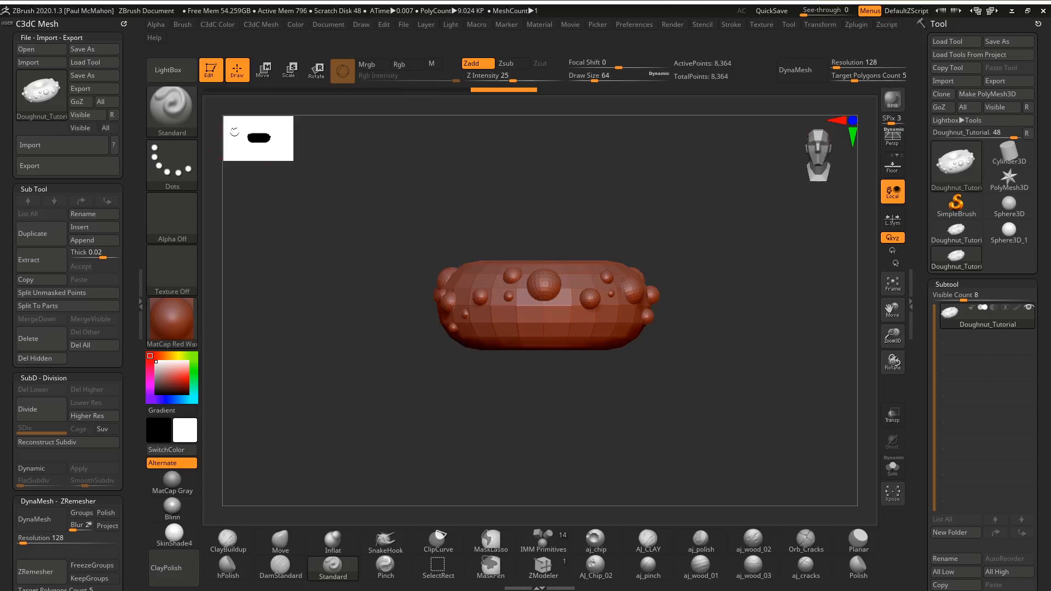
{"action": "left_click_drag", "start_coordinate": [565, 211], "coordinate": [687, 279]}
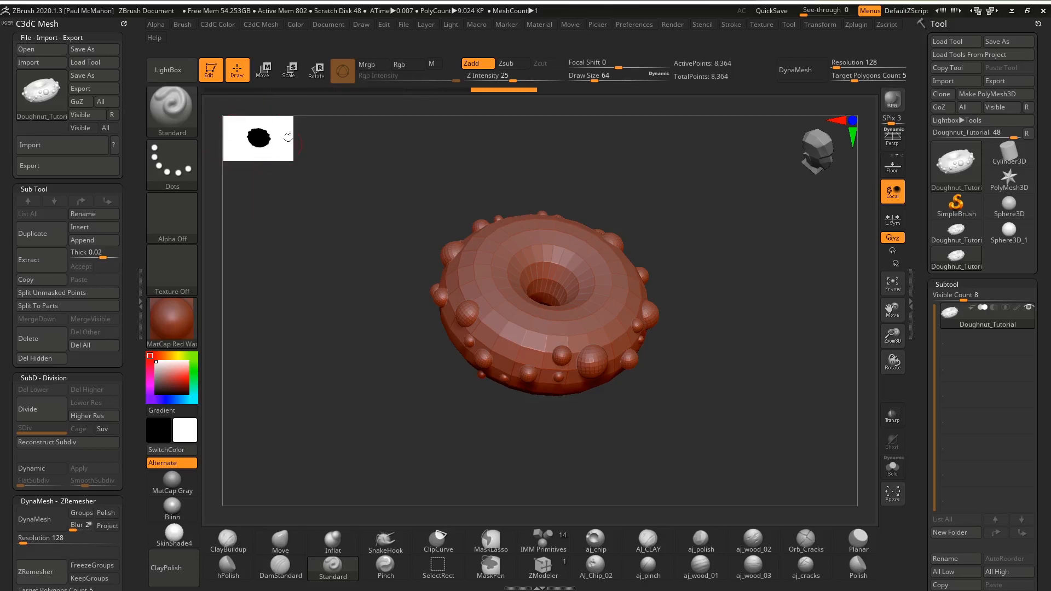
{"action": "mouse_move", "coordinate": [734, 223]}
{"action": "left_mouse_down"}
{"action": "mouse_move", "coordinate": [741, 244]}
{"action": "mouse_move", "coordinate": [738, 225]}
{"action": "left_mouse_up"}
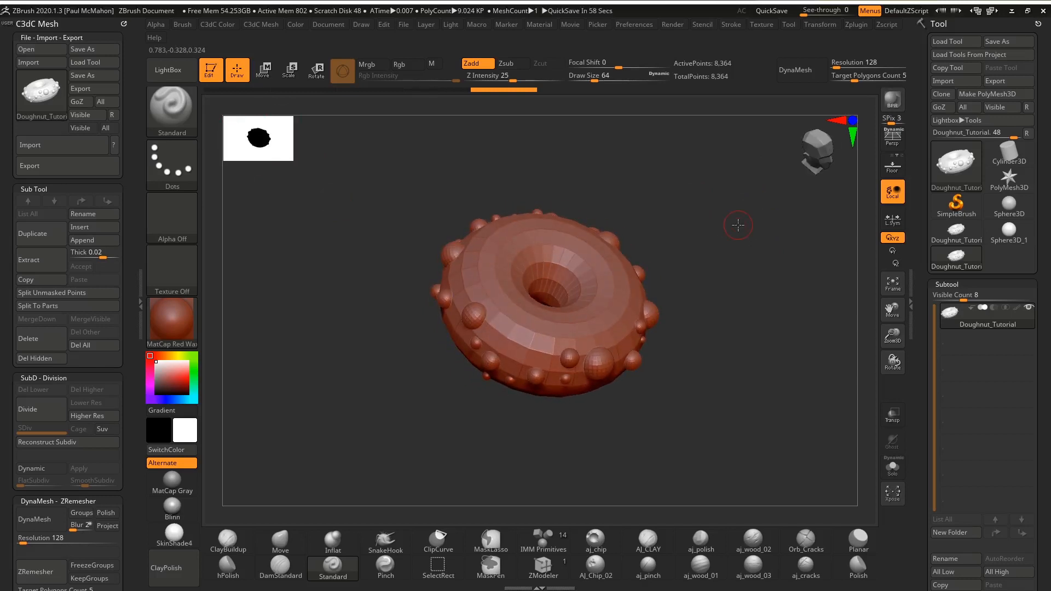
{"action": "mouse_move", "coordinate": [963, 316]}
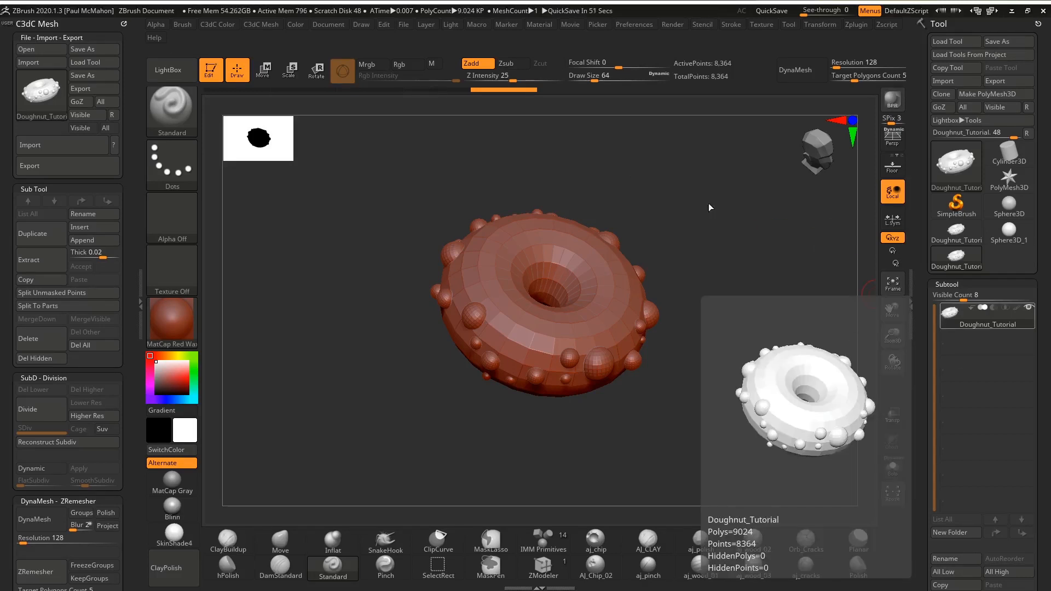
{"action": "mouse_move", "coordinate": [736, 218]}
{"action": "left_mouse_down"}
{"action": "mouse_move", "coordinate": [711, 207]}
{"action": "mouse_move", "coordinate": [727, 211]}
{"action": "mouse_move", "coordinate": [734, 188]}
{"action": "mouse_move", "coordinate": [740, 221]}
{"action": "mouse_move", "coordinate": [734, 198]}
{"action": "mouse_move", "coordinate": [731, 216]}
{"action": "left_mouse_up"}
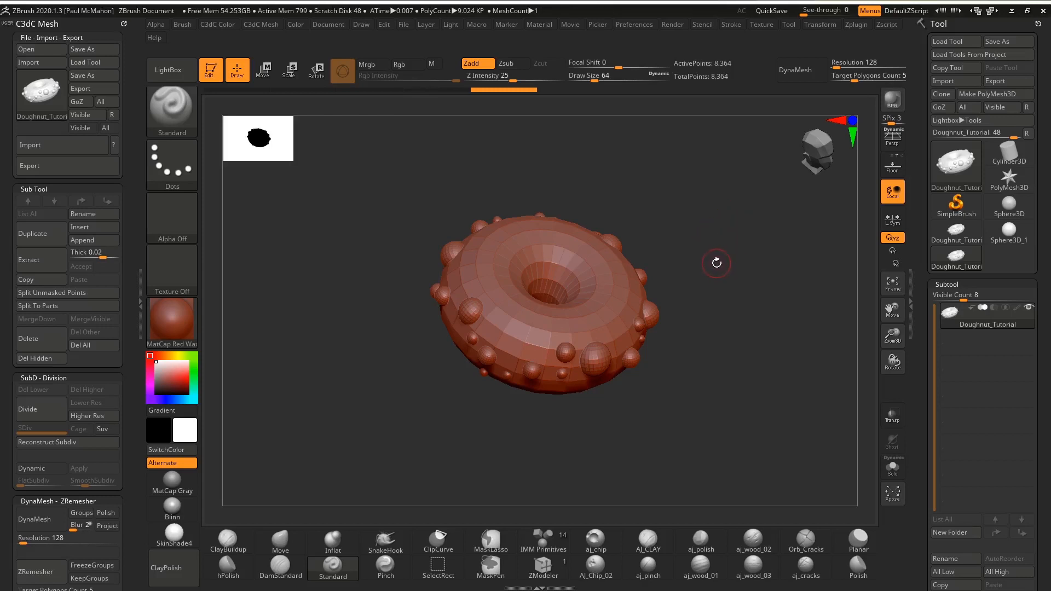
{"action": "left_click_drag", "start_coordinate": [713, 255], "coordinate": [702, 263]}
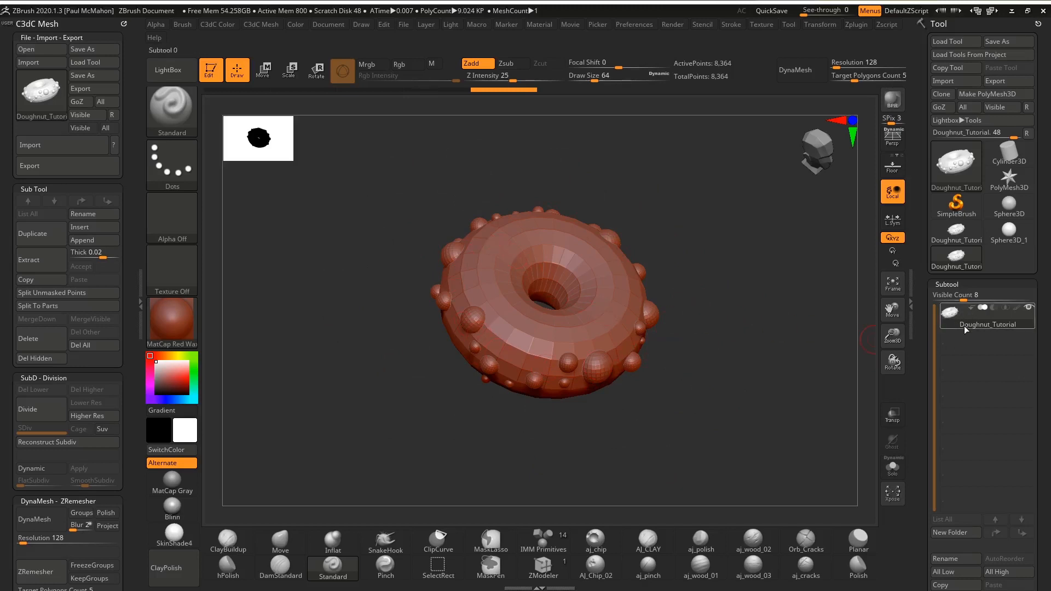
{"action": "mouse_move", "coordinate": [962, 300]}
{"action": "left_mouse_down"}
{"action": "mouse_move", "coordinate": [944, 301]}
{"action": "mouse_move", "coordinate": [972, 301]}
{"action": "mouse_move", "coordinate": [962, 301]}
{"action": "left_mouse_up"}
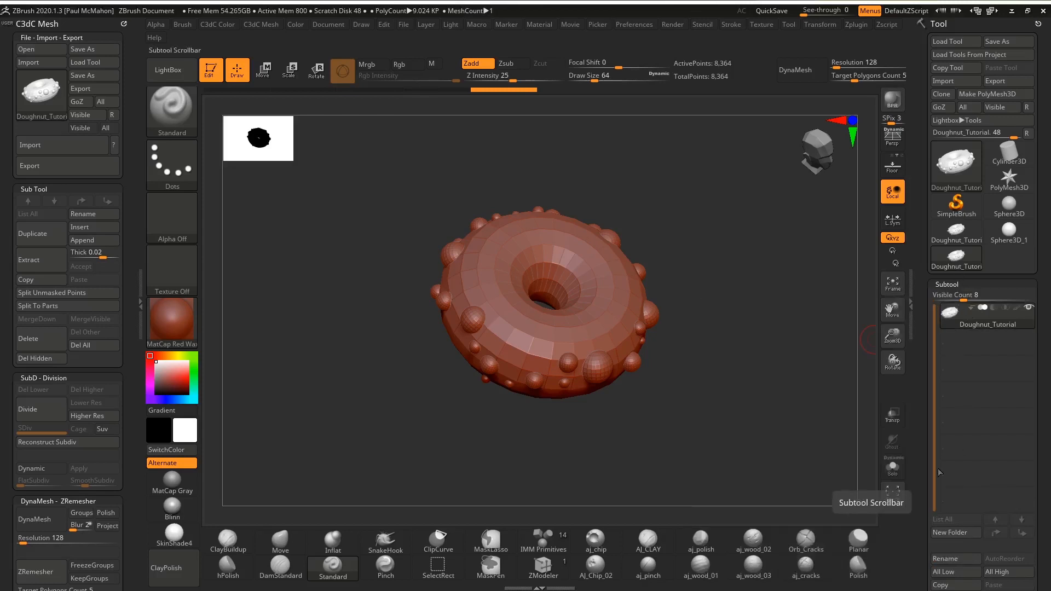
{"action": "left_click_drag", "start_coordinate": [972, 277], "coordinate": [994, 217]}
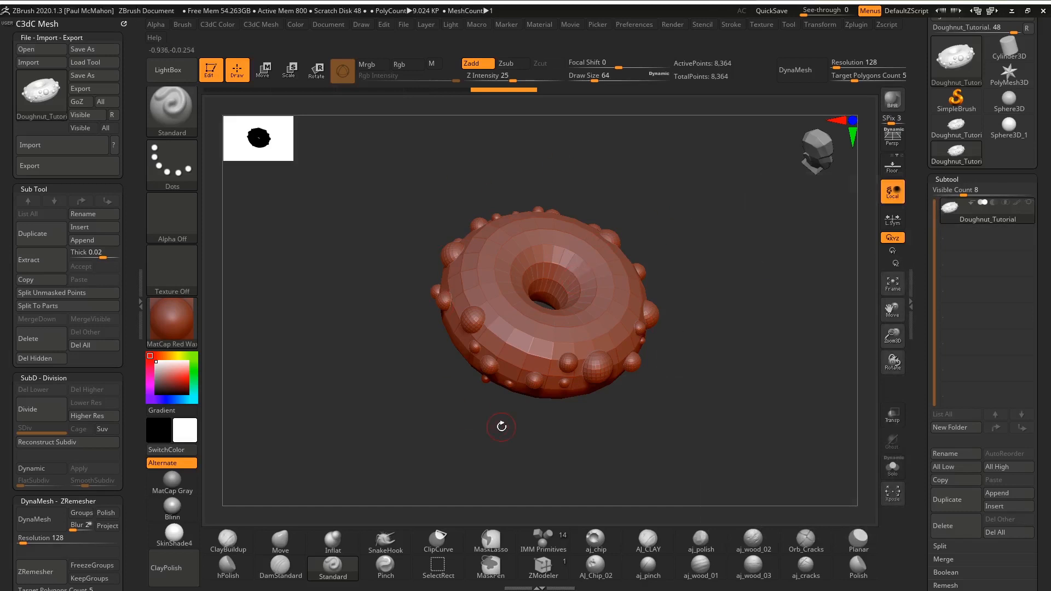
Step: Turn on the polyframe display to show the wireframe and polygroup colours of the doughnut mesh
{"action": "key", "text": "shift+f"}
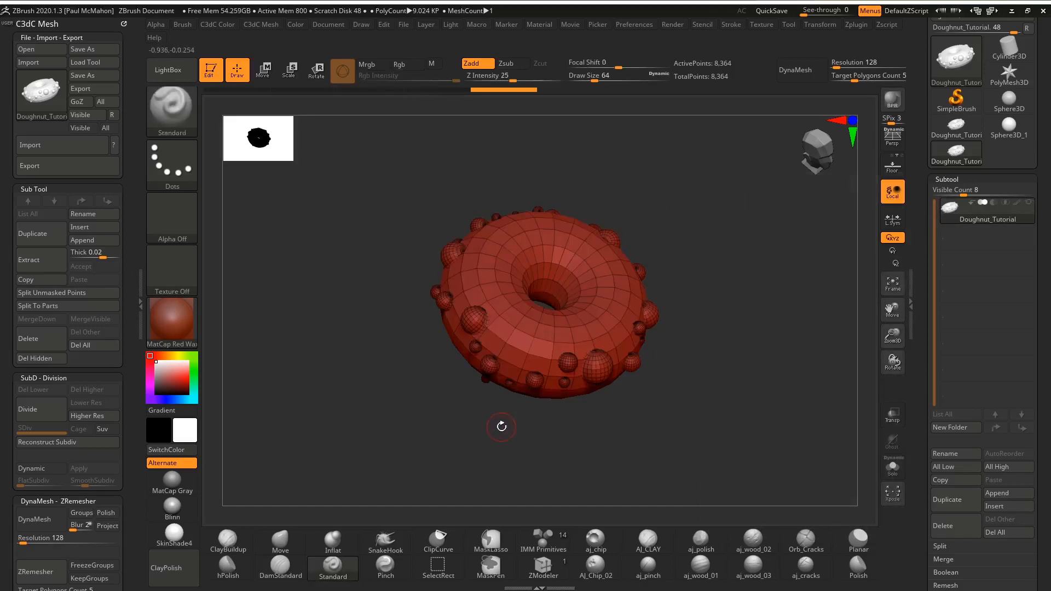
{"action": "left_click_drag", "start_coordinate": [343, 301], "coordinate": [498, 279]}
{"action": "key", "text": "f"}
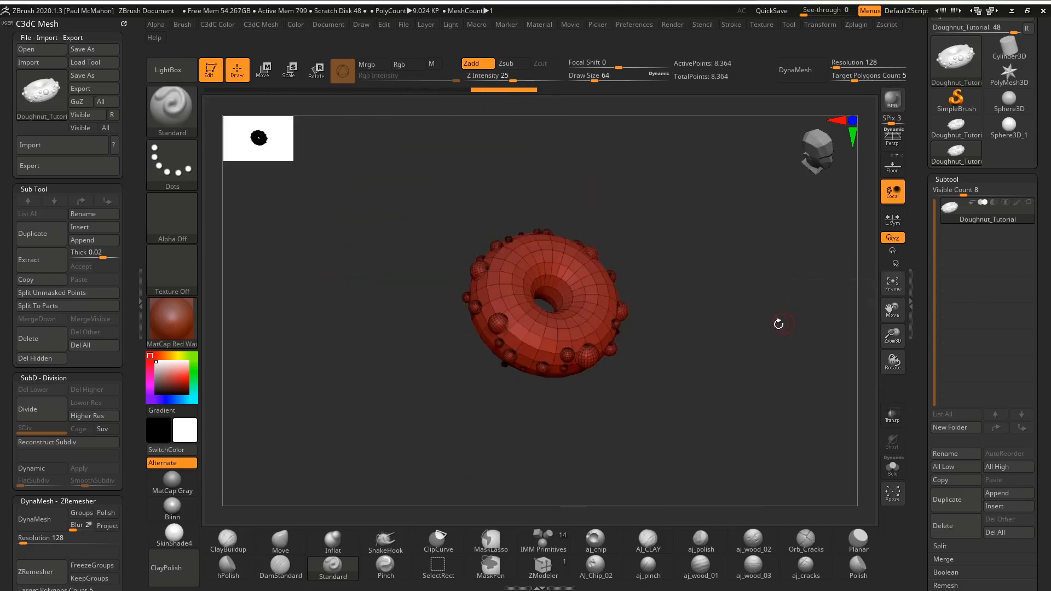
{"action": "left_click_drag", "start_coordinate": [706, 284], "coordinate": [753, 297]}
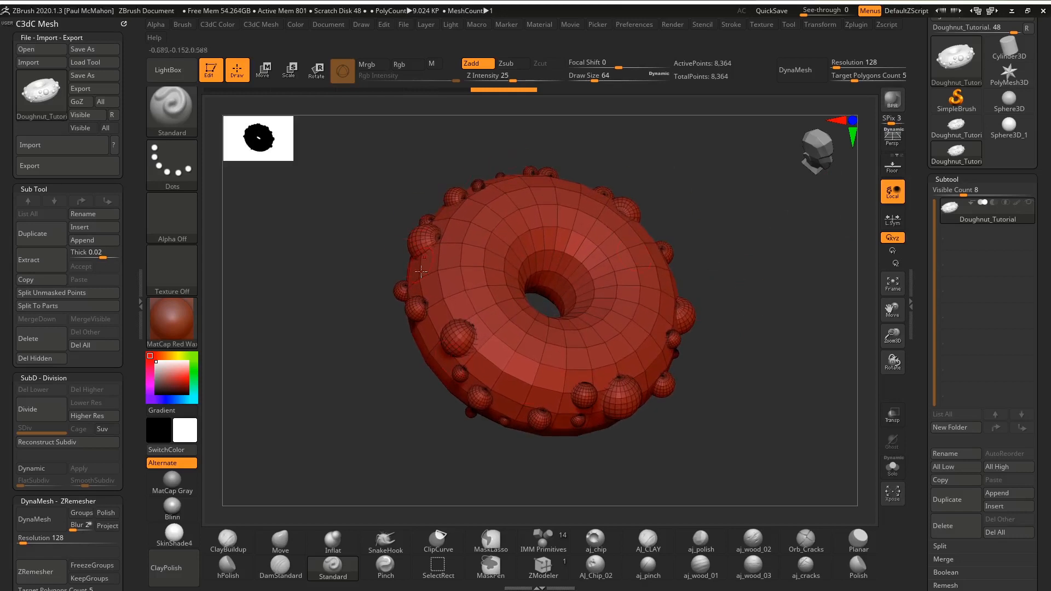
Step: Assign the entire doughnut mesh to a single polygroup, repeating the grouping several times to cycle its colour
{"action": "key", "text": "shift"}
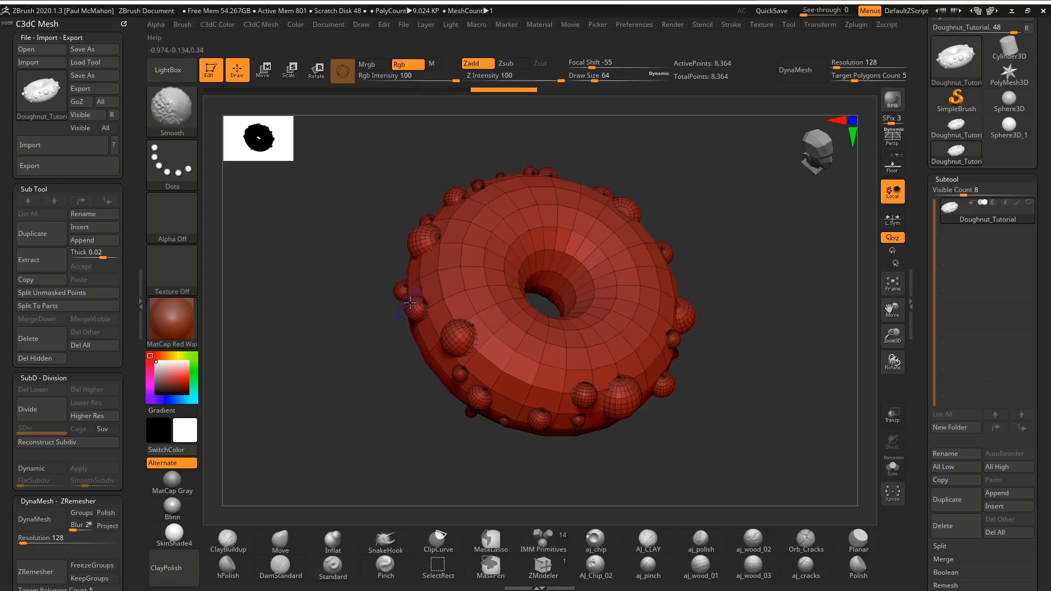
{"action": "key", "text": "ctrl+w"}
{"action": "key", "text": "ctrl+w"}
{"action": "key", "text": "ctrl+w"}
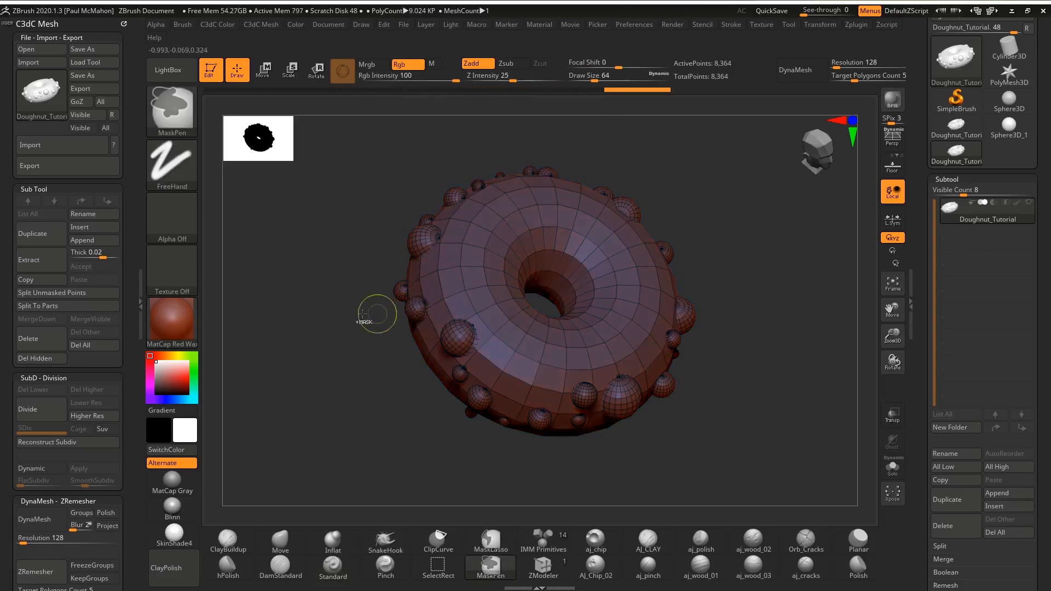
{"action": "key", "text": "ctrl+w"}
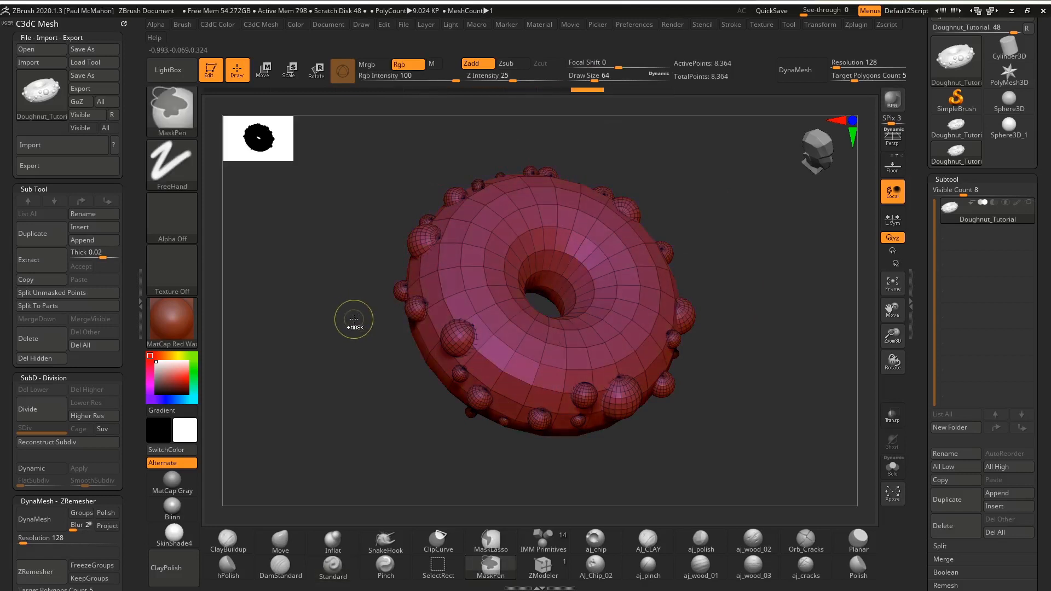
{"action": "key", "text": "ctrl+w"}
{"action": "key", "text": "ctrl+w"}
{"action": "key", "text": "ctrl+w"}
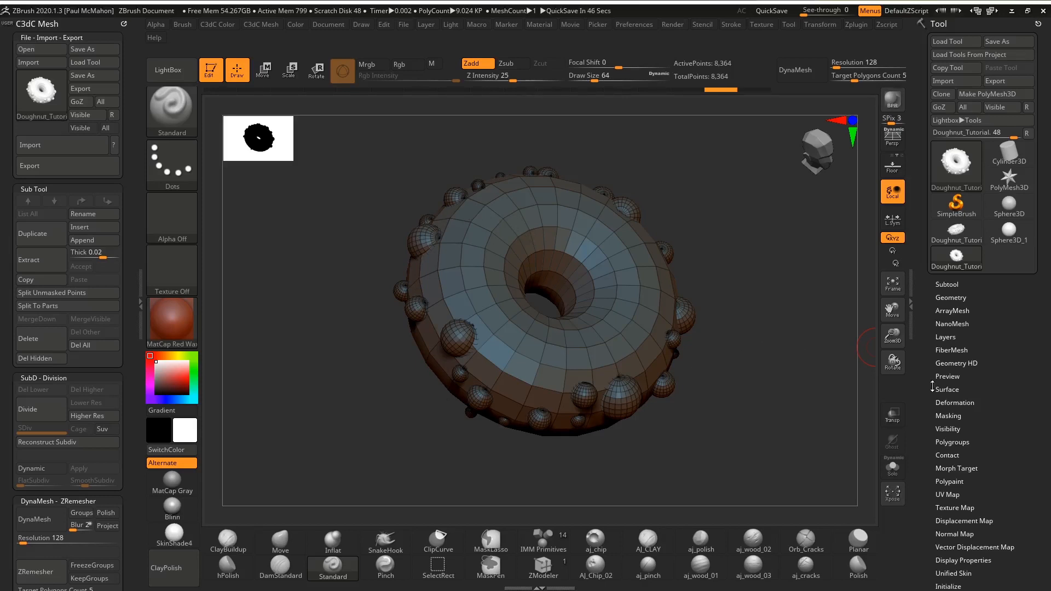
Step: Run Auto Groups to give the doughnut body and each sphere a separate polygroup
{"action": "left_click_drag", "start_coordinate": [1006, 301], "coordinate": [994, 417]}
{"action": "left_click_drag", "start_coordinate": [1008, 318], "coordinate": [1016, 226]}
{"action": "left_click", "coordinate": [959, 332]}
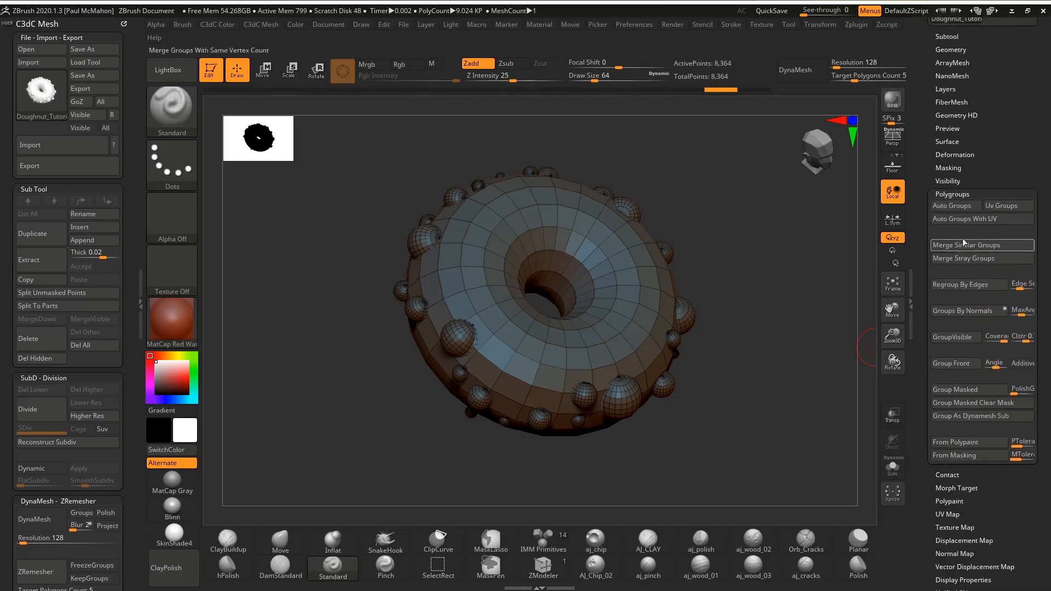
{"action": "left_click", "coordinate": [960, 206]}
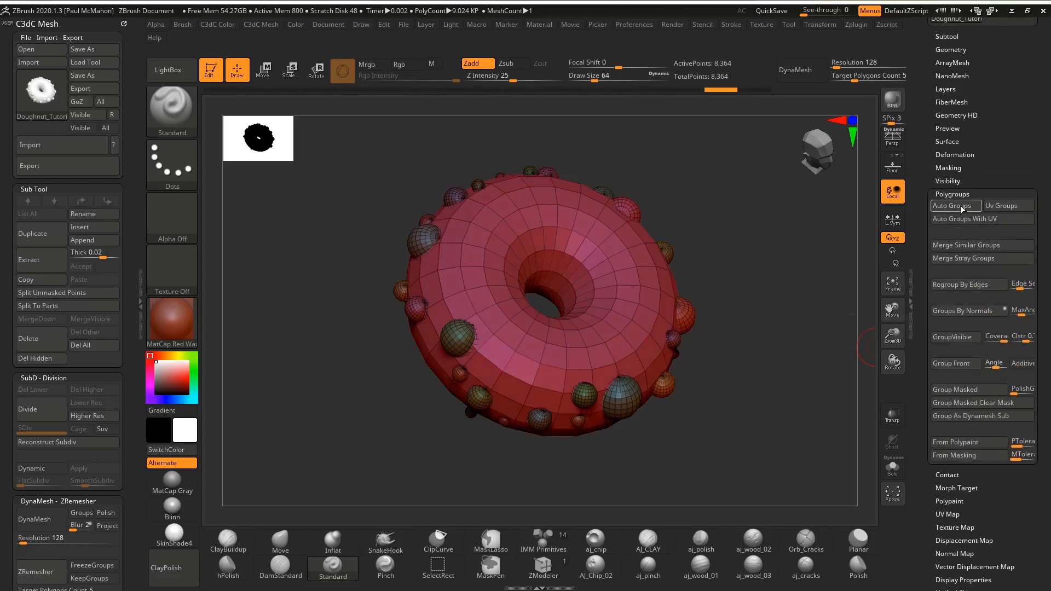
Step: Isolate the doughnut body's polygroup, and invert the visibility so that only the spheres are shown
{"action": "mouse_move", "coordinate": [755, 319]}
{"action": "left_mouse_down"}
{"action": "mouse_move", "coordinate": [711, 307]}
{"action": "mouse_move", "coordinate": [772, 298]}
{"action": "mouse_move", "coordinate": [786, 320]}
{"action": "mouse_move", "coordinate": [757, 333]}
{"action": "mouse_move", "coordinate": [763, 323]}
{"action": "mouse_move", "coordinate": [743, 326]}
{"action": "mouse_move", "coordinate": [837, 317]}
{"action": "mouse_move", "coordinate": [742, 328]}
{"action": "mouse_move", "coordinate": [767, 312]}
{"action": "mouse_move", "coordinate": [750, 244]}
{"action": "mouse_move", "coordinate": [756, 319]}
{"action": "mouse_move", "coordinate": [780, 301]}
{"action": "mouse_move", "coordinate": [750, 320]}
{"action": "left_mouse_up"}
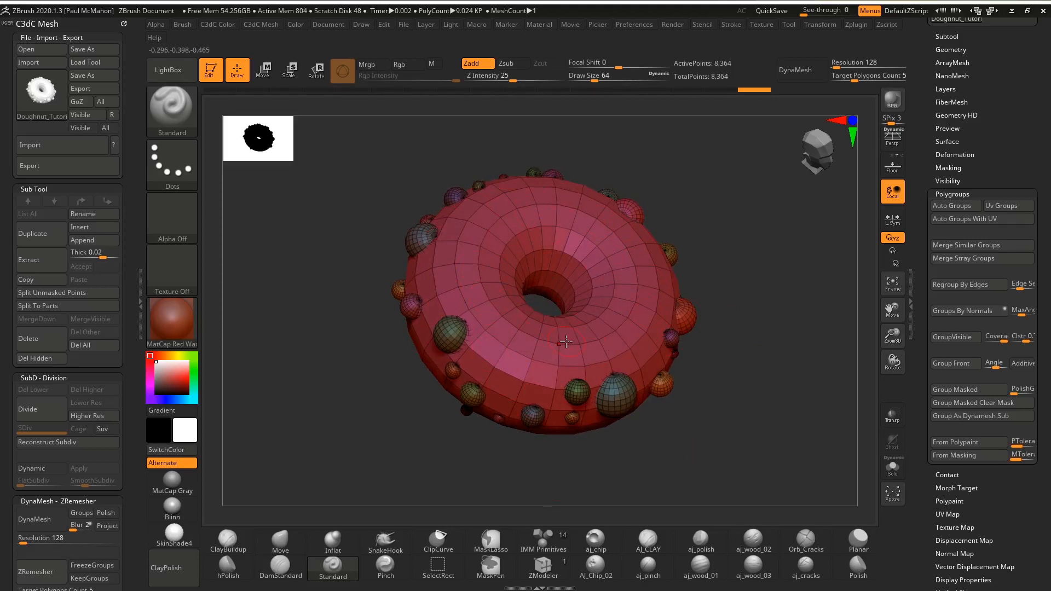
{"action": "key", "text": "ctrl+shift"}
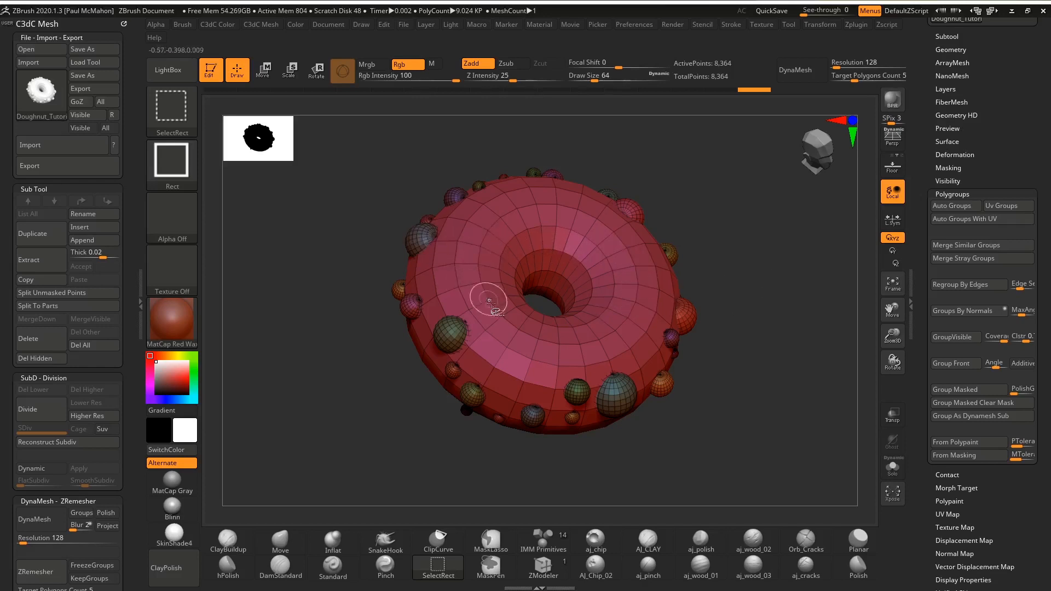
{"action": "left_click", "coordinate": [601, 246], "text": "ctrl+shift"}
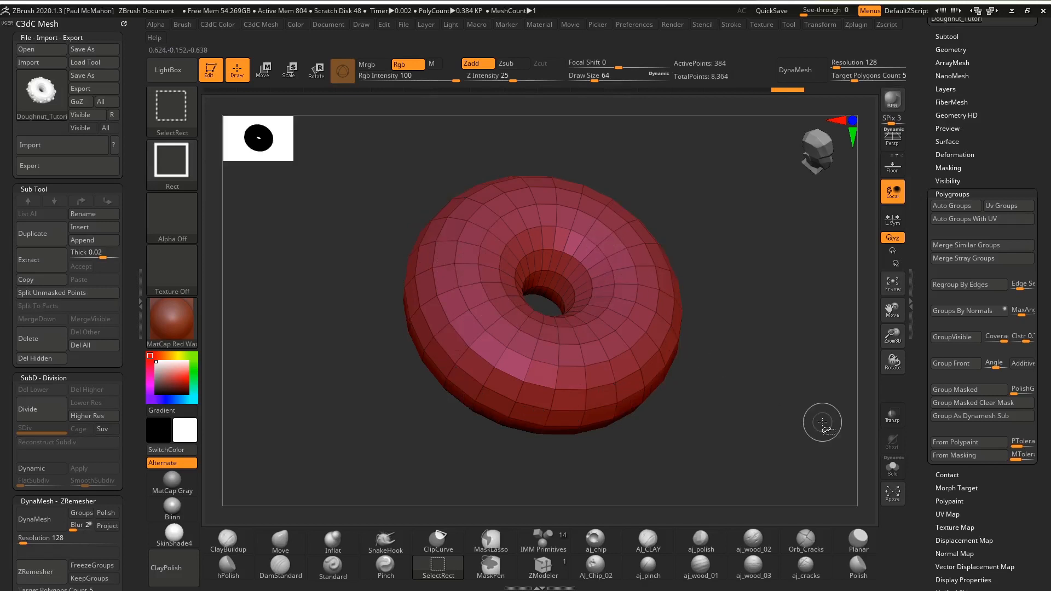
{"action": "left_click", "coordinate": [606, 257], "text": "ctrl+shift"}
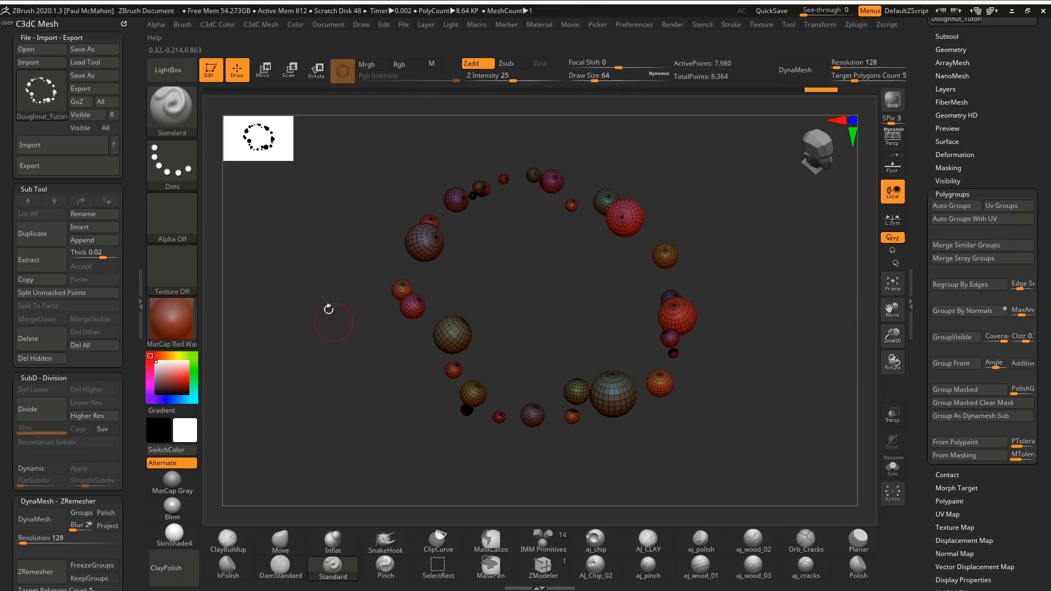
Step: Combine all the visible spheres into one polygroup with GroupVisible, and unhide the whole mesh
{"action": "left_click_drag", "start_coordinate": [817, 230], "coordinate": [772, 209]}
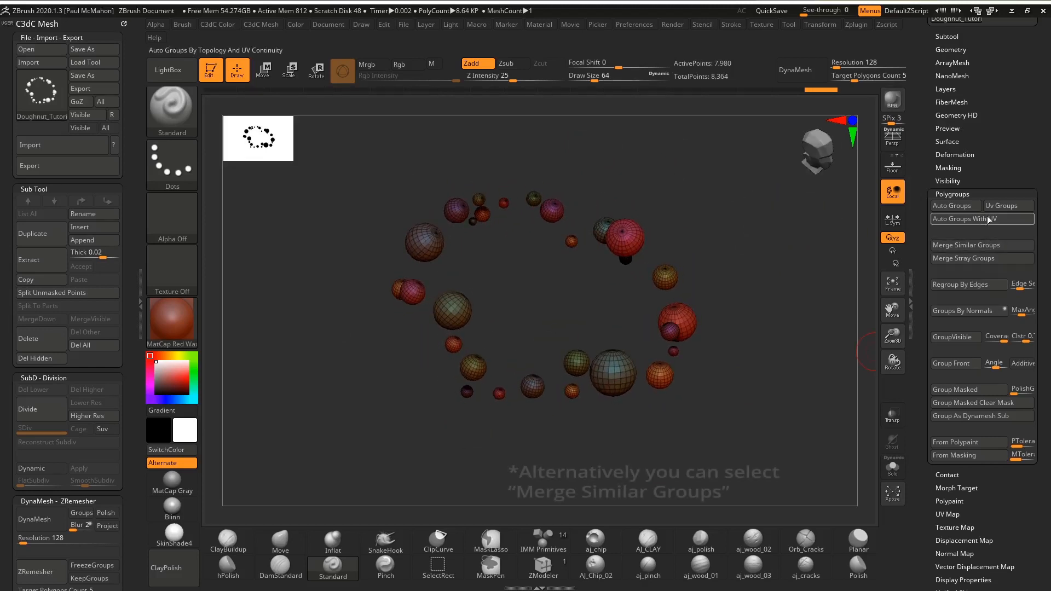
{"action": "left_click", "coordinate": [956, 339]}
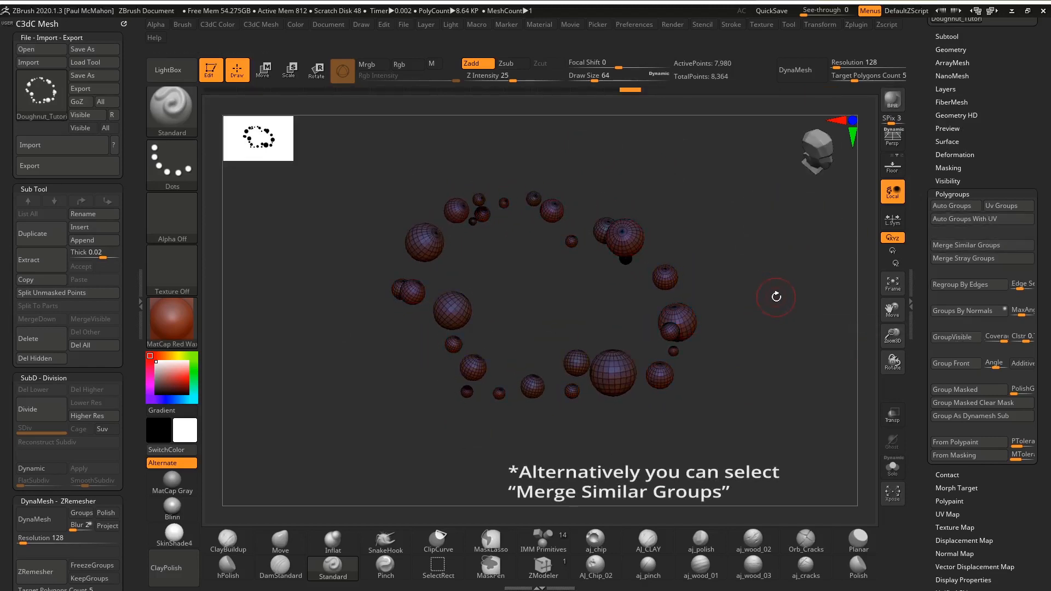
{"action": "key", "text": "ctrl"}
{"action": "key", "text": "ctrl+shift"}
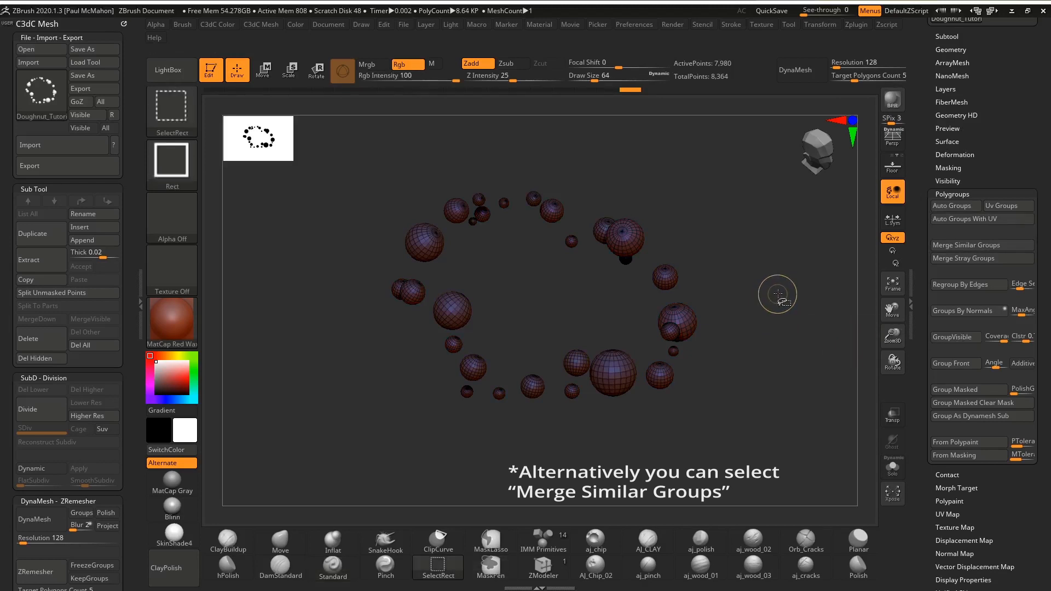
{"action": "left_click", "coordinate": [777, 295], "text": "ctrl+shift"}
{"action": "mouse_move", "coordinate": [777, 294]}
{"action": "left_mouse_down"}
{"action": "mouse_move", "coordinate": [793, 284]}
{"action": "mouse_move", "coordinate": [796, 245]}
{"action": "mouse_move", "coordinate": [805, 281]}
{"action": "mouse_move", "coordinate": [765, 295]}
{"action": "mouse_move", "coordinate": [777, 300]}
{"action": "mouse_move", "coordinate": [805, 269]}
{"action": "mouse_move", "coordinate": [703, 285]}
{"action": "mouse_move", "coordinate": [845, 283]}
{"action": "mouse_move", "coordinate": [774, 324]}
{"action": "mouse_move", "coordinate": [773, 277]}
{"action": "mouse_move", "coordinate": [824, 251]}
{"action": "left_mouse_up"}
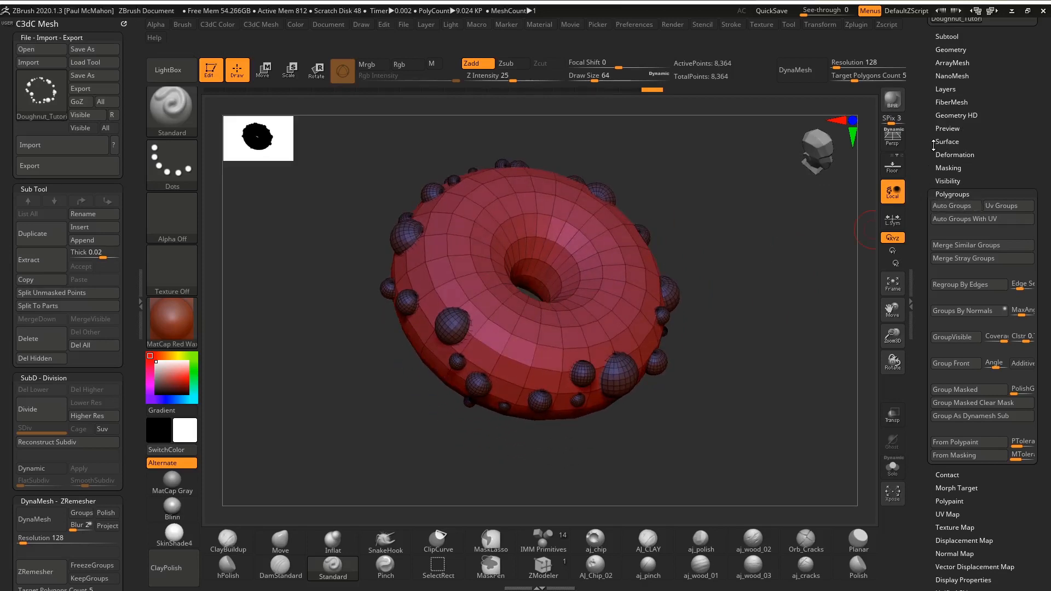
Step: Open the Subtool settings and hide the doughnut body's polygroup so only the spheres are visible
{"action": "left_click_drag", "start_coordinate": [934, 145], "coordinate": [935, 307]}
{"action": "left_click", "coordinate": [952, 285]}
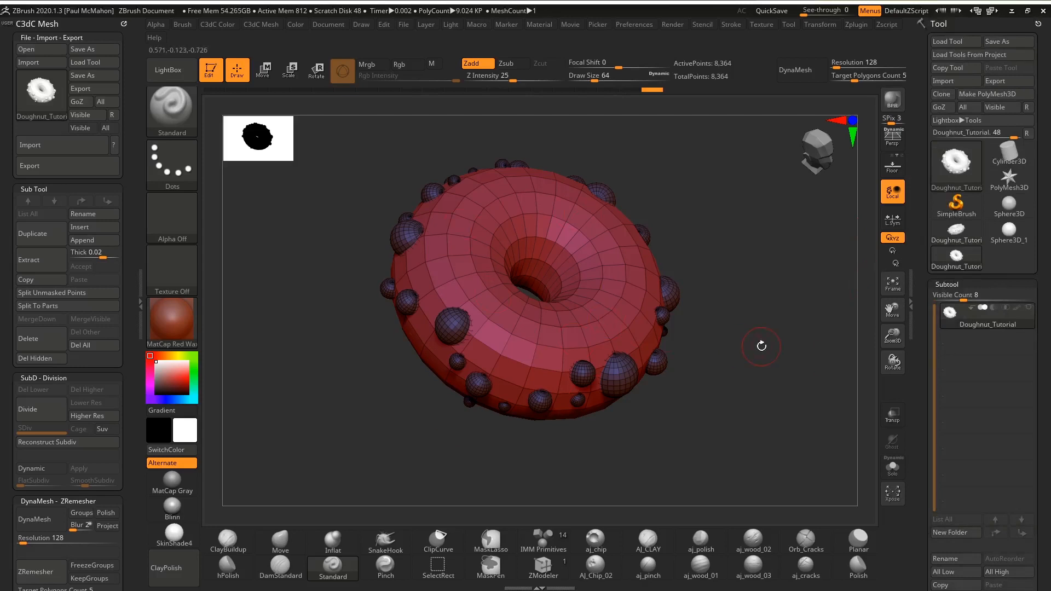
{"action": "key", "text": "ctrl"}
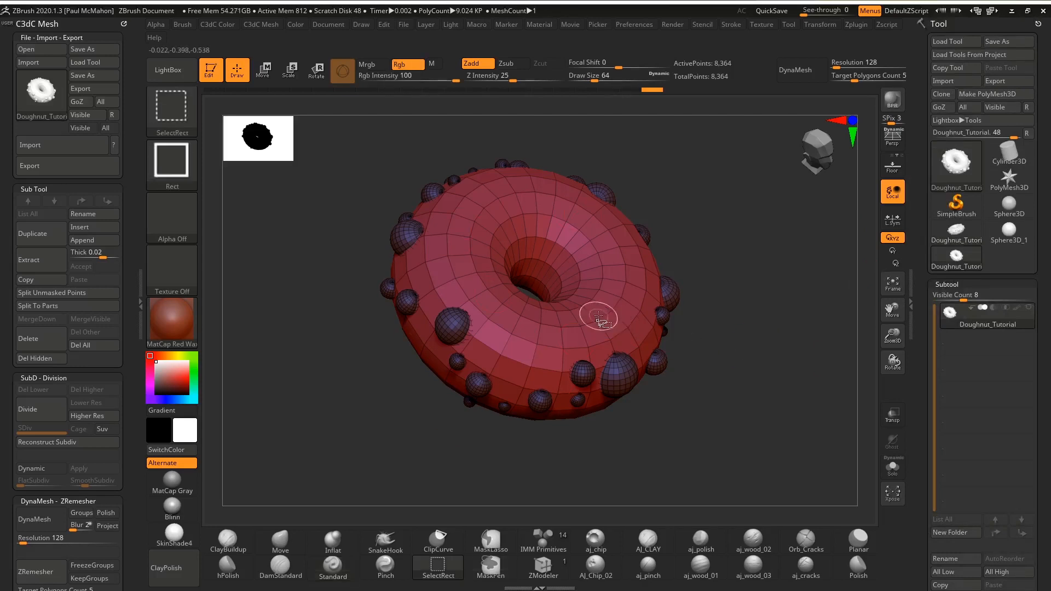
{"action": "left_click", "coordinate": [611, 310], "text": "ctrl+shift"}
{"action": "left_click", "coordinate": [611, 310], "text": "ctrl+shift"}
{"action": "mouse_move", "coordinate": [755, 329]}
{"action": "left_mouse_down"}
{"action": "mouse_move", "coordinate": [773, 301]}
{"action": "mouse_move", "coordinate": [787, 309]}
{"action": "left_mouse_up"}
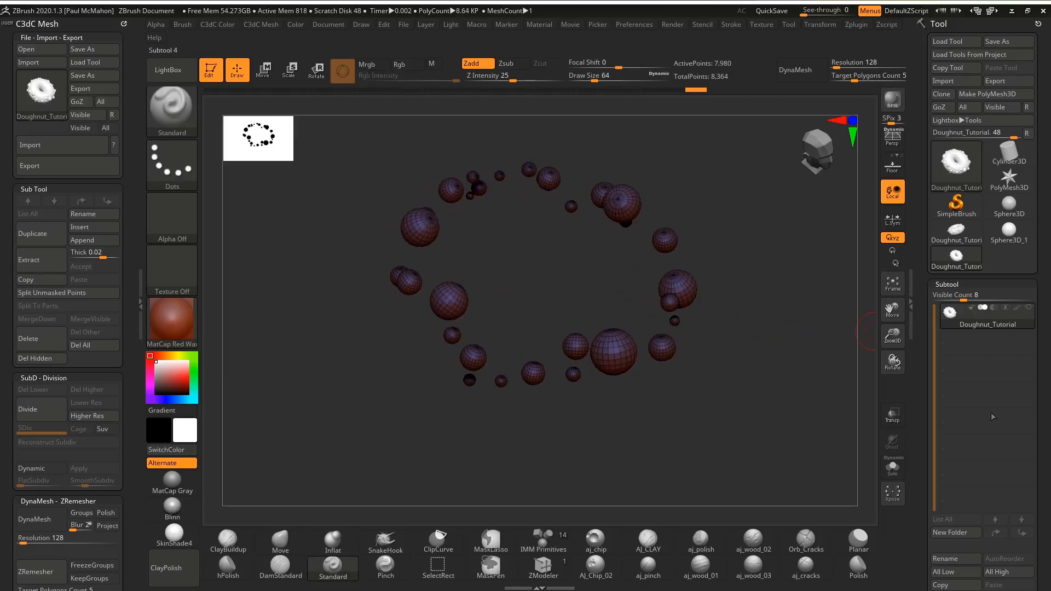
Step: Split the hidden doughnut body from the visible spheres into its own subtool with Split Hidden
{"action": "scroll", "coordinate": [933, 414], "scroll_direction": "down", "scroll_amount": 5}
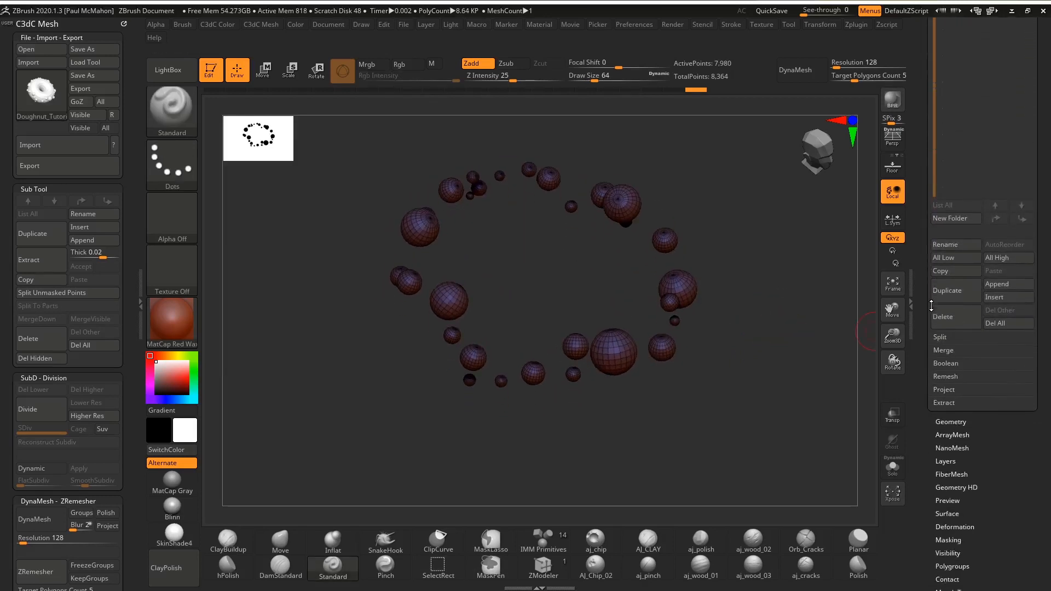
{"action": "scroll", "coordinate": [932, 328], "scroll_direction": "up", "scroll_amount": 2}
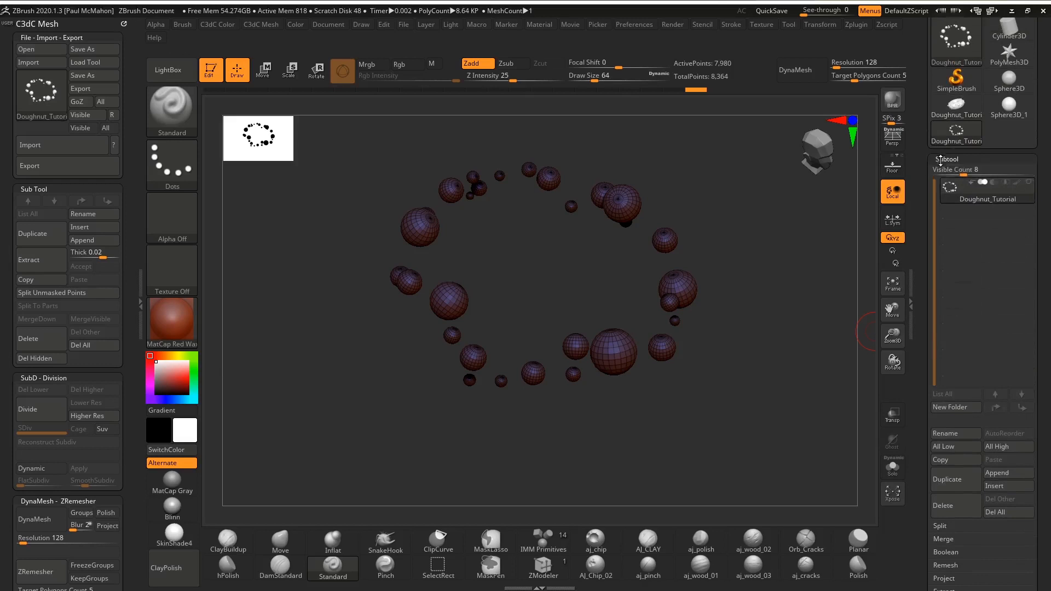
{"action": "scroll", "coordinate": [932, 295], "scroll_direction": "down", "scroll_amount": 6}
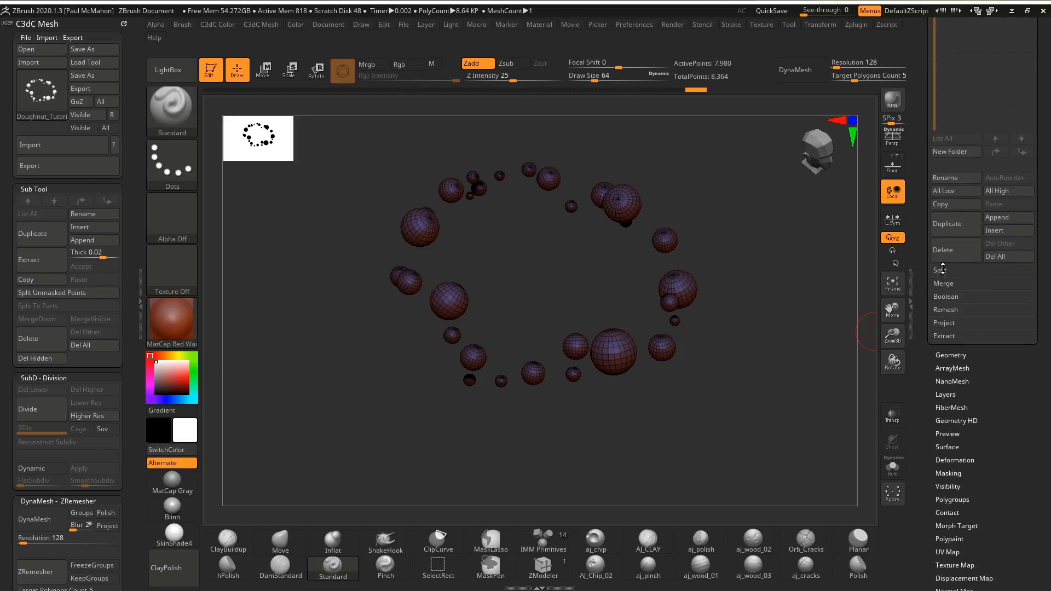
{"action": "left_click", "coordinate": [940, 270]}
{"action": "left_click", "coordinate": [955, 284]}
{"action": "left_click_drag", "start_coordinate": [767, 274], "coordinate": [848, 254]}
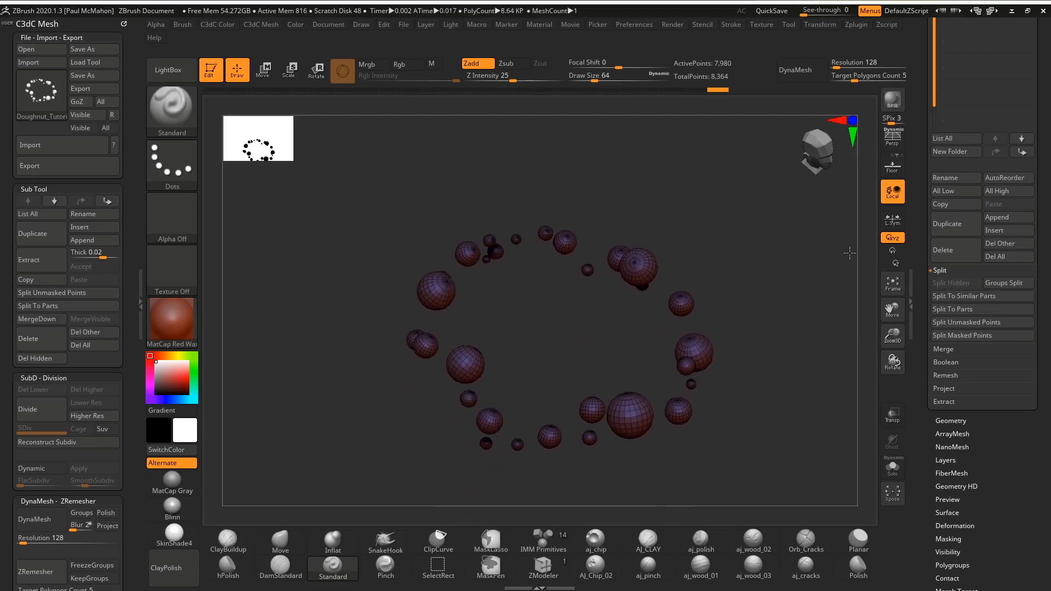
{"action": "scroll", "coordinate": [972, 251], "scroll_direction": "up", "scroll_amount": 7}
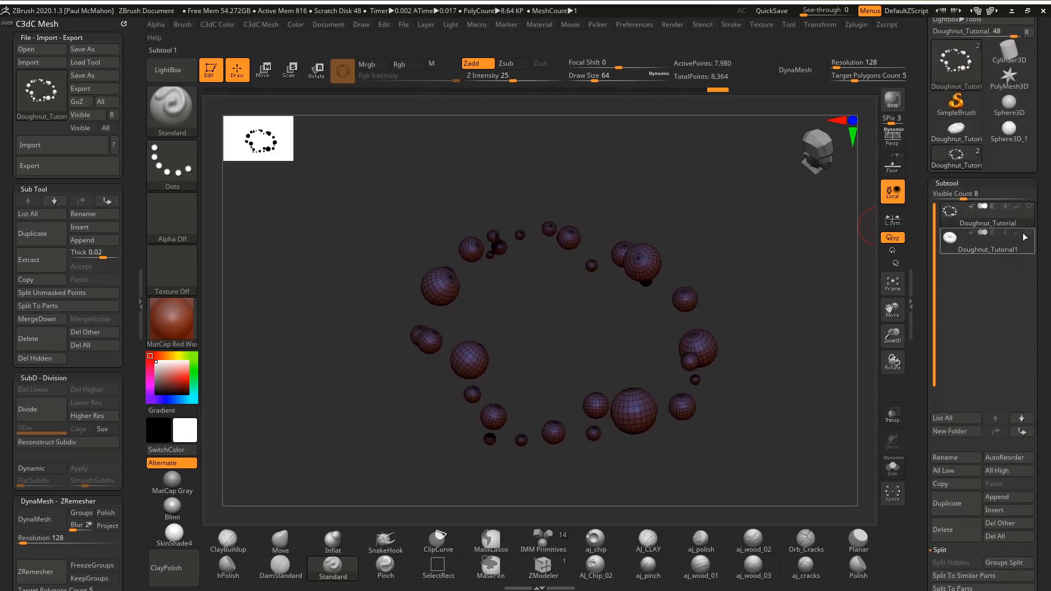
Step: Select the doughnut body subtool and make the spheres subtool visible together with it
{"action": "left_click", "coordinate": [1024, 248]}
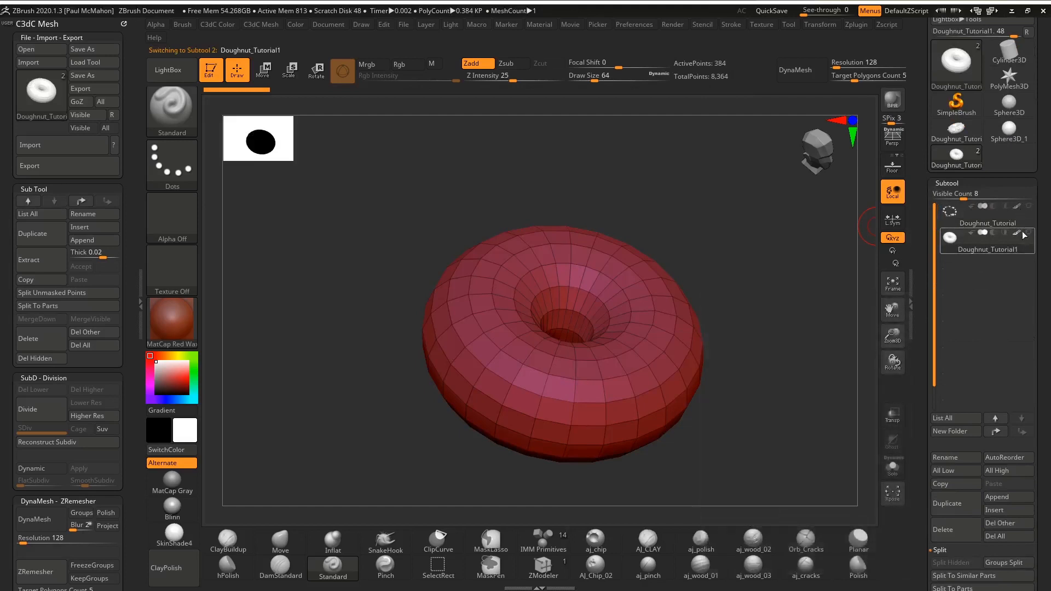
{"action": "left_click", "coordinate": [1028, 207]}
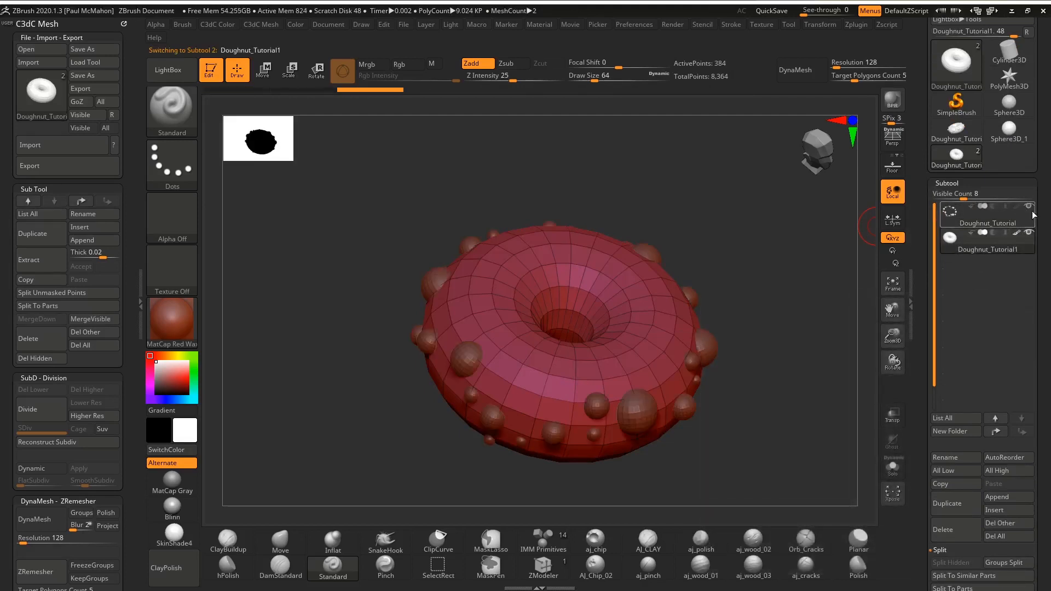
{"action": "left_click", "coordinate": [1031, 218]}
{"action": "left_click", "coordinate": [1022, 250]}
{"action": "left_click_drag", "start_coordinate": [720, 330], "coordinate": [779, 328]}
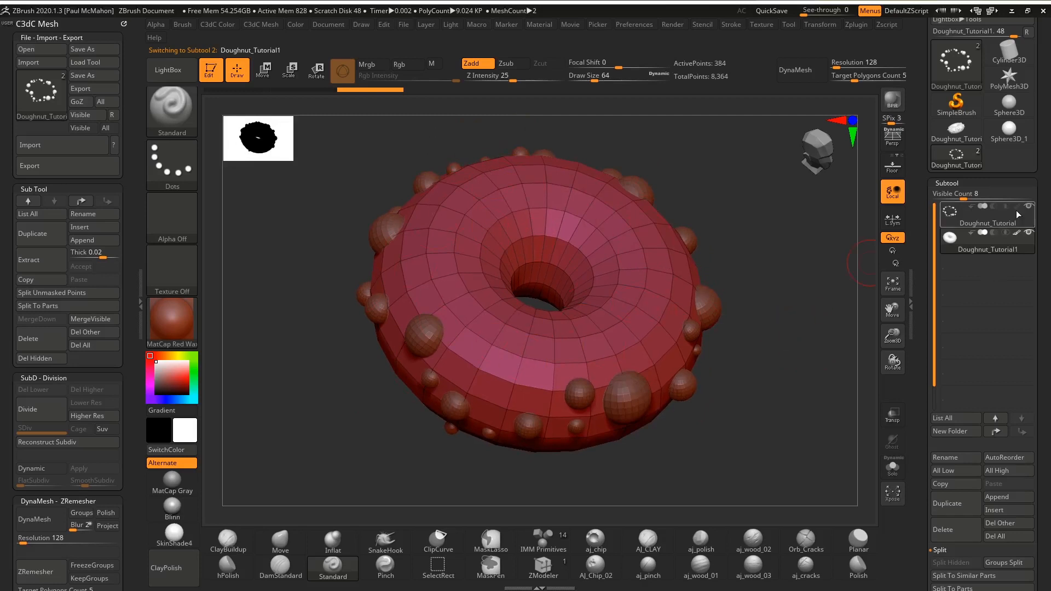
Step: Switch the active subtool between the spheres and the doughnut body, comparing them with the polyframe off and on
{"action": "left_click", "coordinate": [996, 216]}
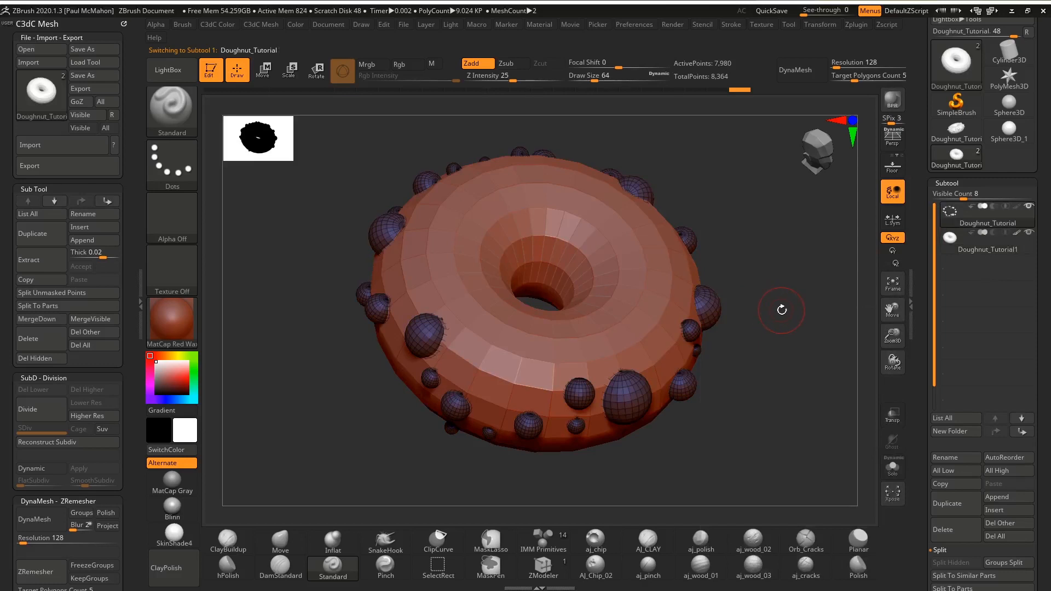
{"action": "key", "text": "shift"}
{"action": "left_click_drag", "start_coordinate": [788, 425], "coordinate": [811, 349]}
{"action": "left_click", "coordinate": [1010, 248]}
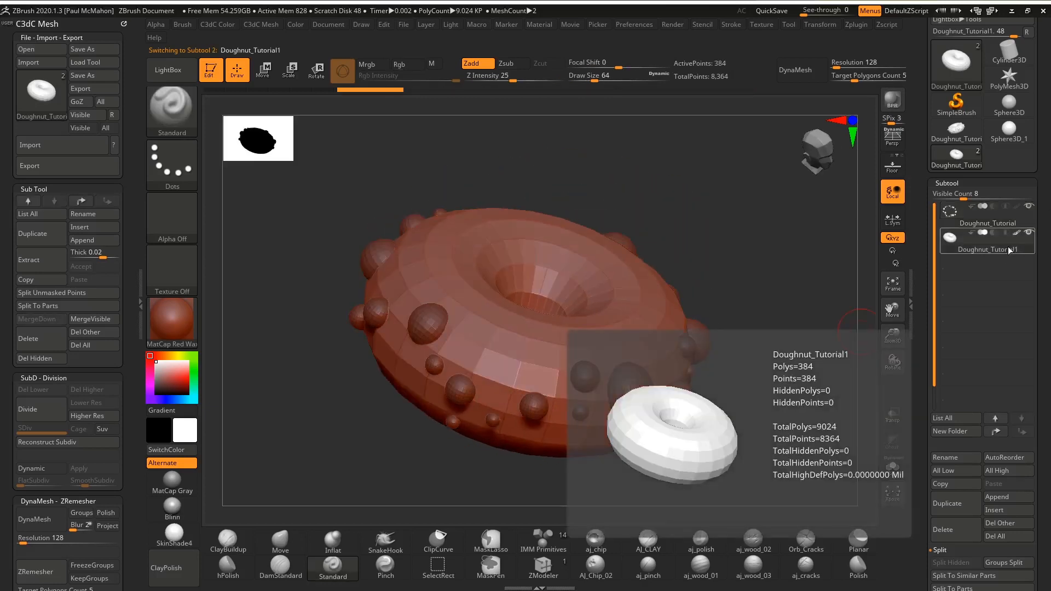
{"action": "left_click", "coordinate": [1010, 215]}
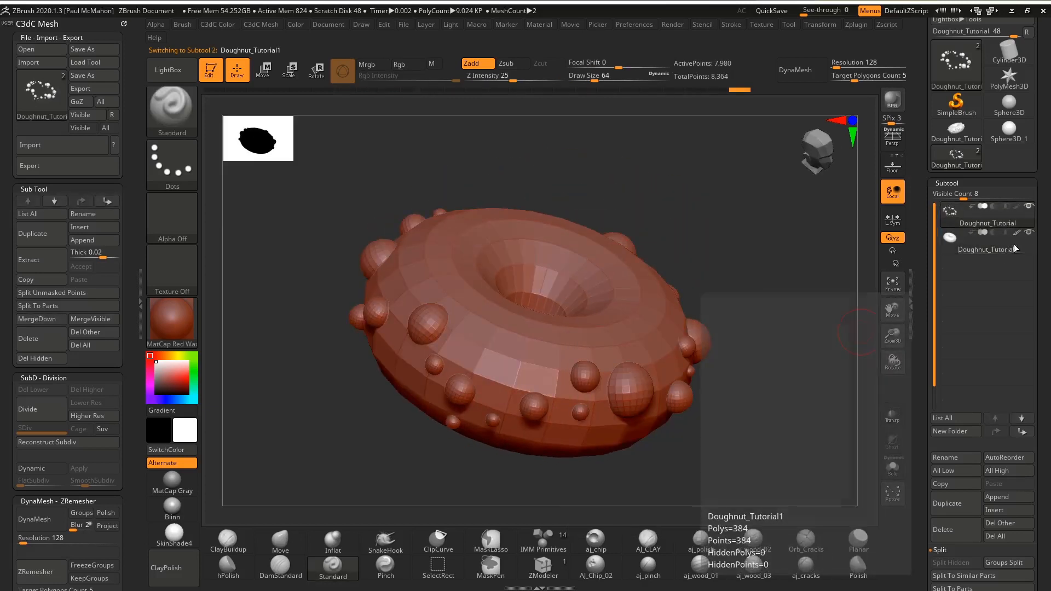
{"action": "left_click", "coordinate": [1012, 222]}
{"action": "key", "text": "shift+f"}
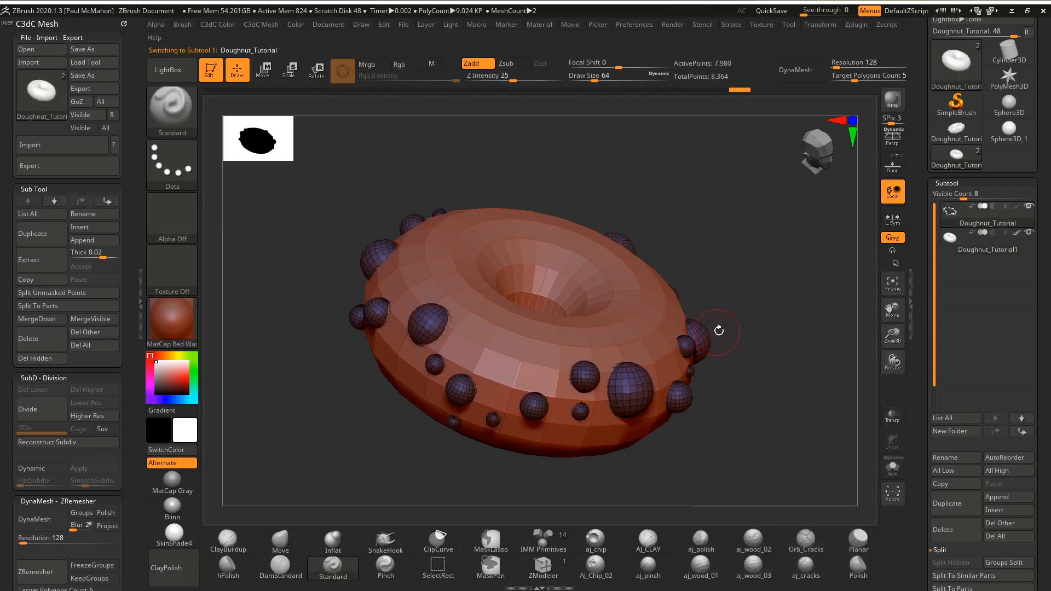
{"action": "left_click_drag", "start_coordinate": [750, 294], "coordinate": [743, 312]}
Step: View the spheres and the doughnut body one at a time by hiding the inactive subtool, and show both subtools again
{"action": "left_click", "coordinate": [1005, 248]}
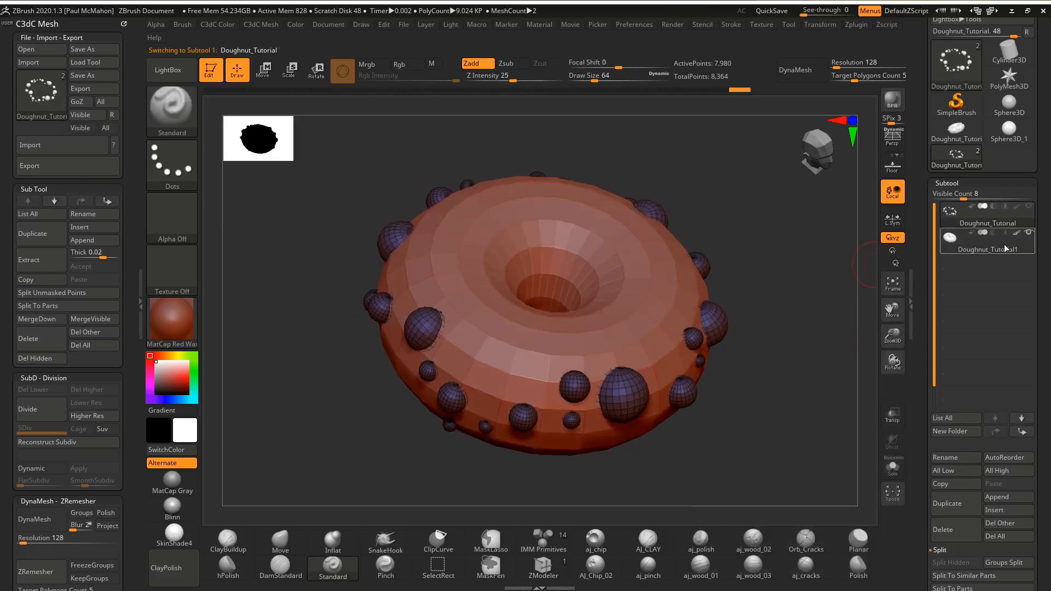
{"action": "left_click", "coordinate": [1024, 234]}
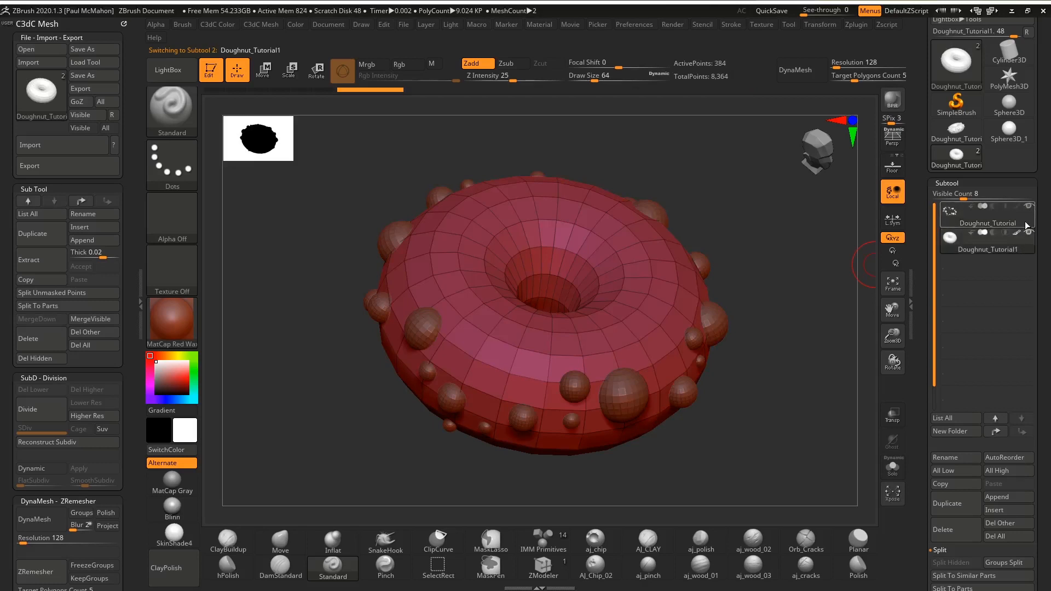
{"action": "left_click", "coordinate": [1029, 221]}
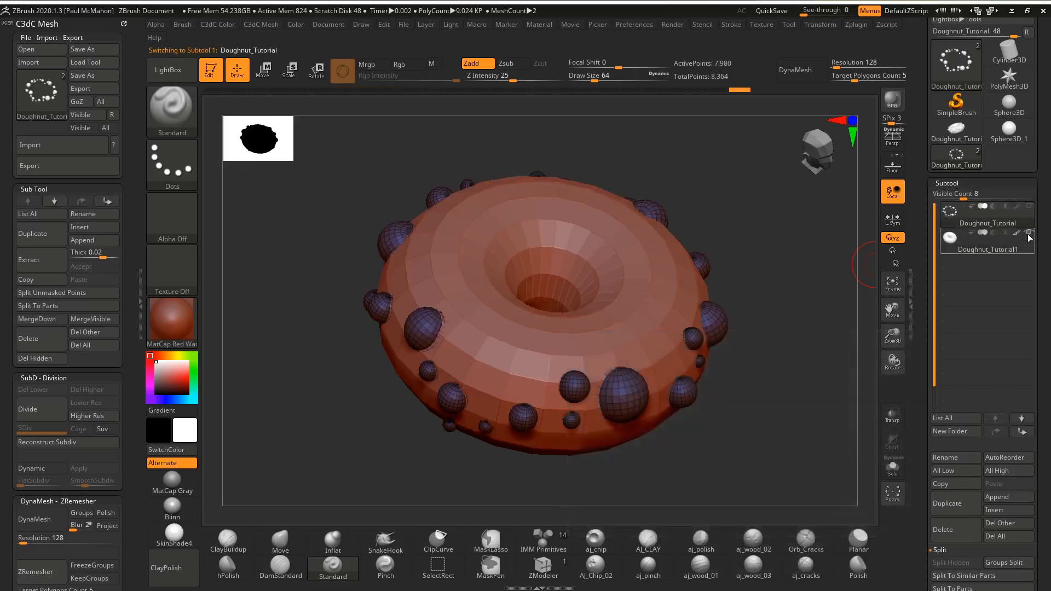
{"action": "left_click", "coordinate": [1029, 232]}
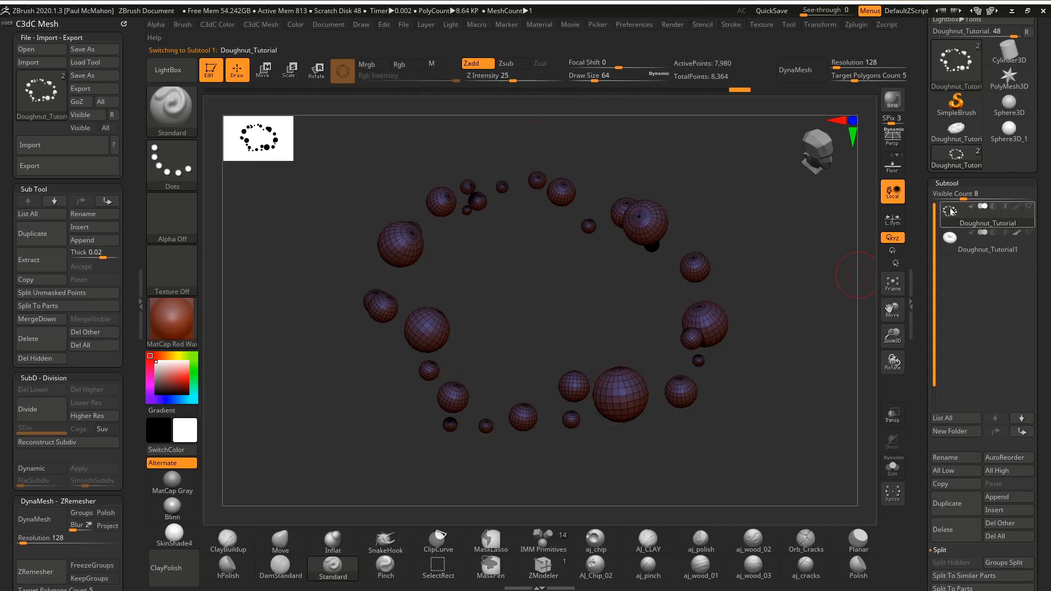
{"action": "left_click", "coordinate": [1003, 251]}
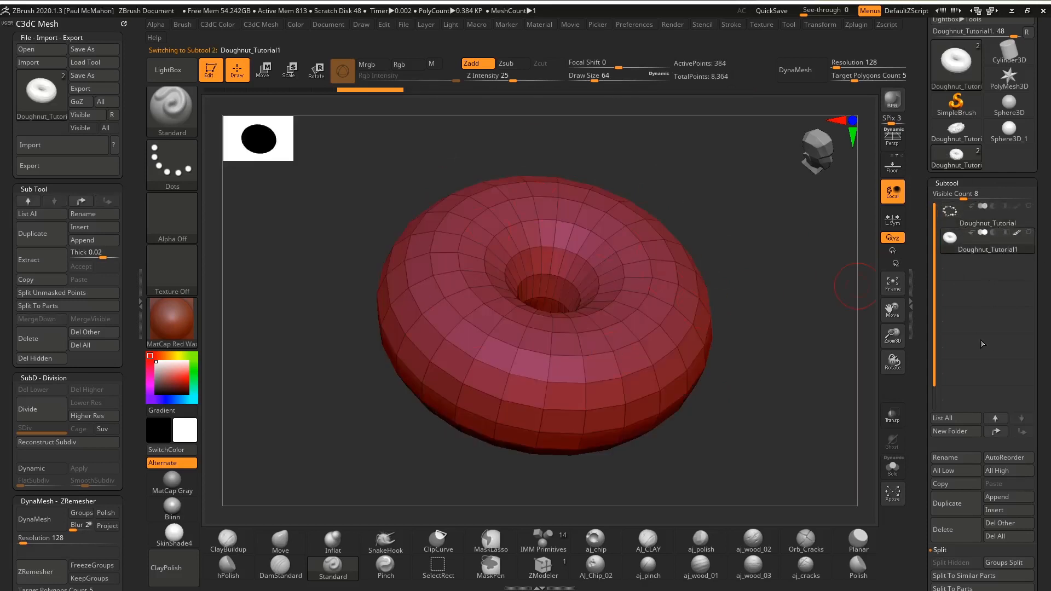
{"action": "left_click", "coordinate": [1029, 221]}
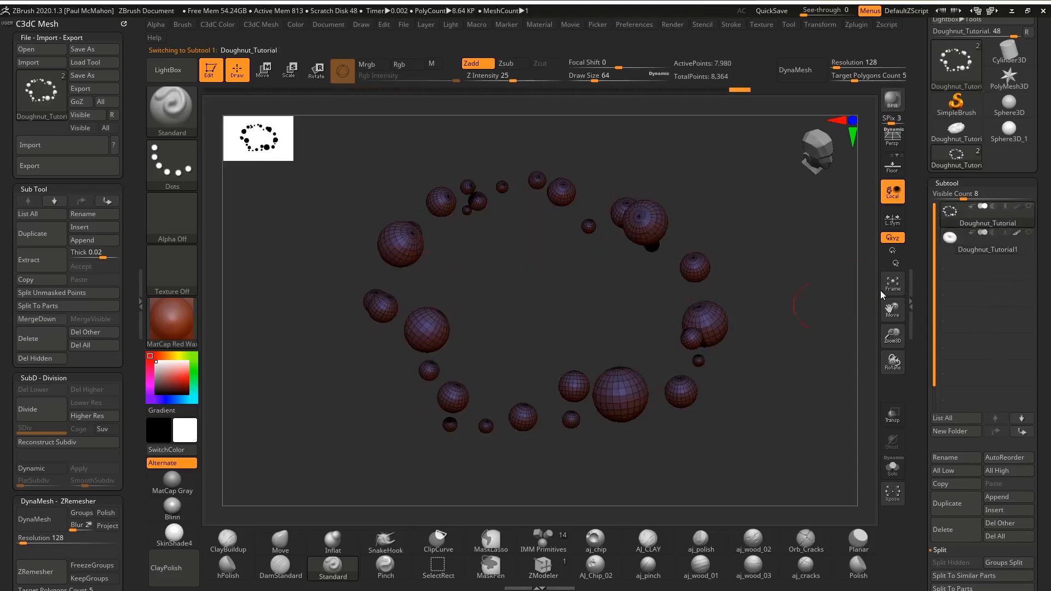
{"action": "left_click", "coordinate": [1029, 235]}
{"action": "mouse_move", "coordinate": [798, 211]}
{"action": "left_mouse_down"}
{"action": "mouse_move", "coordinate": [705, 222]}
{"action": "mouse_move", "coordinate": [751, 250]}
{"action": "mouse_move", "coordinate": [772, 240]}
{"action": "mouse_move", "coordinate": [755, 298]}
{"action": "mouse_move", "coordinate": [753, 283]}
{"action": "mouse_move", "coordinate": [792, 294]}
{"action": "left_mouse_up"}
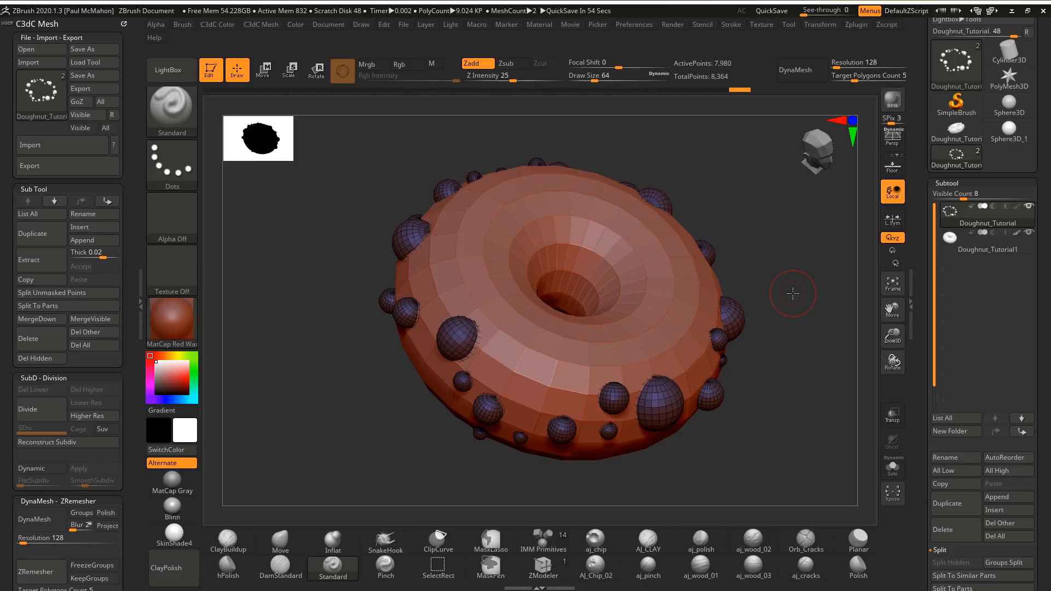
Step: Make the doughnut body the active subtool and open its Geometry settings
{"action": "key", "text": "Down"}
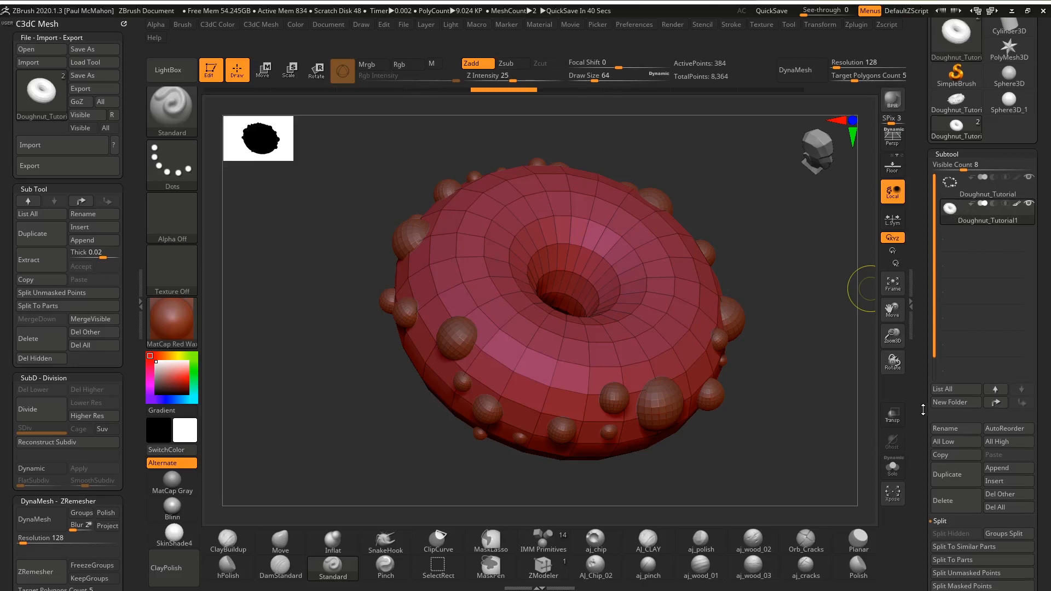
{"action": "scroll", "coordinate": [949, 290], "scroll_direction": "down", "scroll_amount": 10}
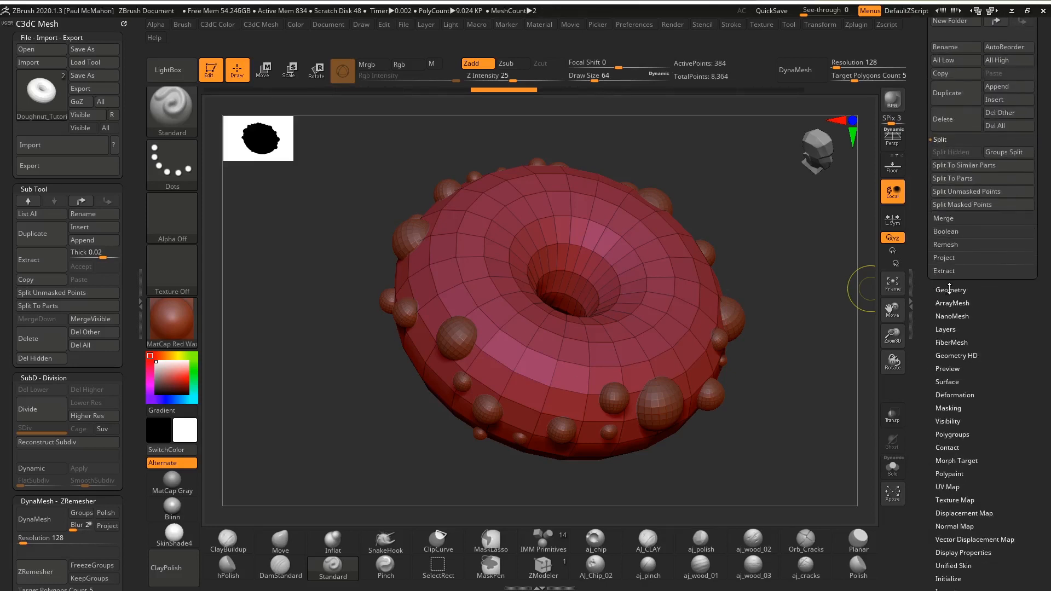
{"action": "scroll", "coordinate": [962, 287], "scroll_direction": "up", "scroll_amount": 5}
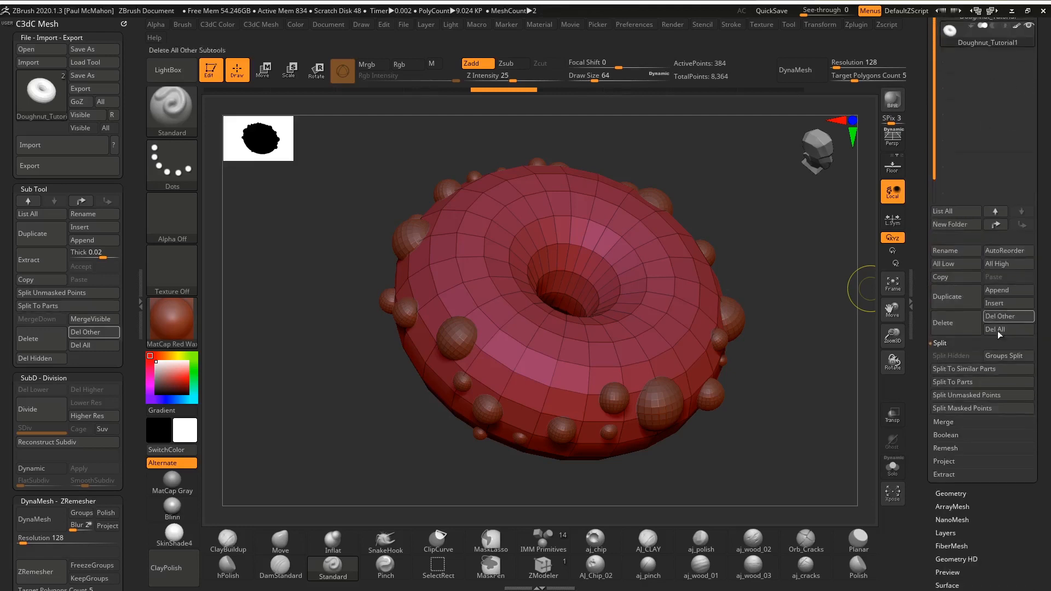
{"action": "left_click", "coordinate": [957, 491]}
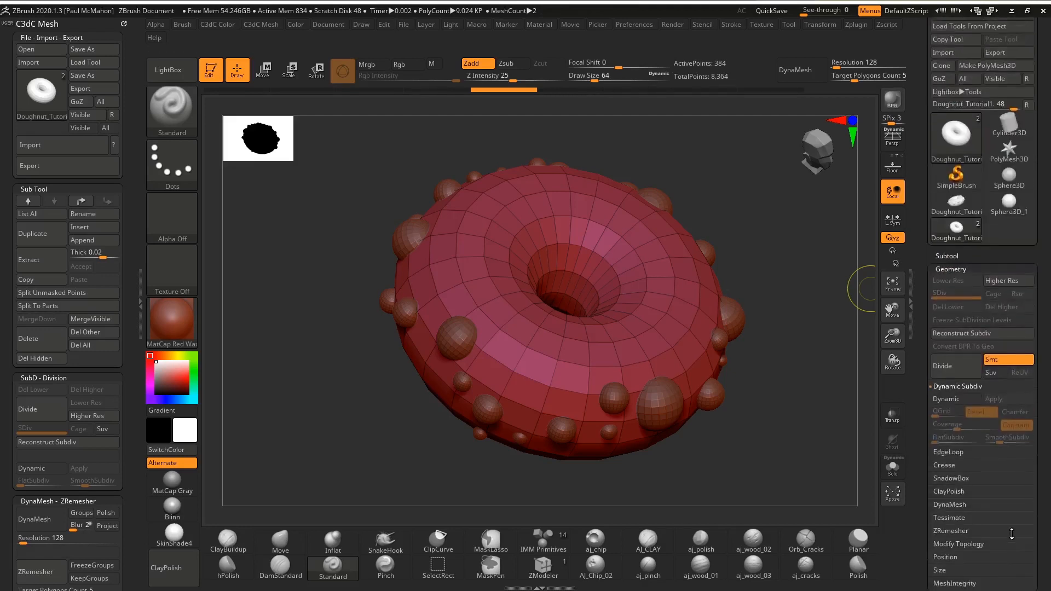
Step: Divide the doughnut body up to subdivision level 5 and try out its lower subdivision levels
{"action": "left_click", "coordinate": [954, 411]}
{"action": "left_click", "coordinate": [952, 389]}
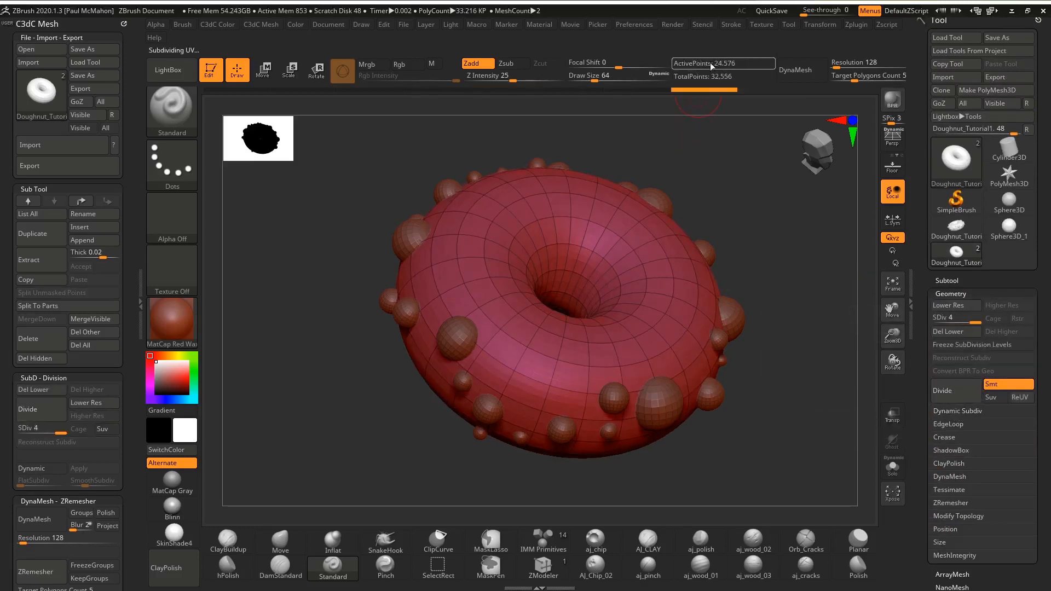
{"action": "left_click", "coordinate": [968, 389]}
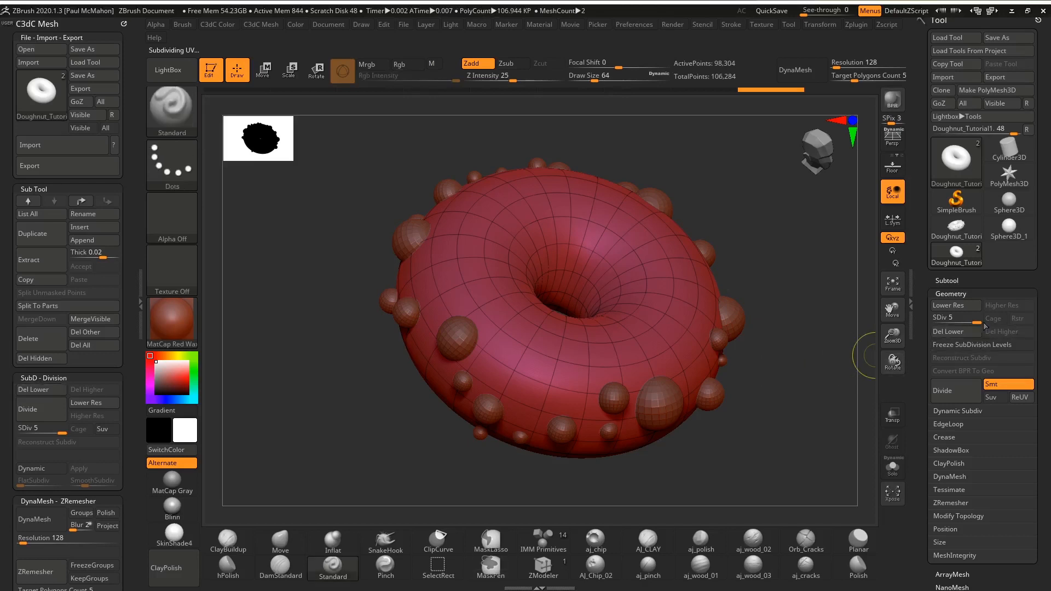
{"action": "left_click_drag", "start_coordinate": [975, 323], "coordinate": [921, 324]}
{"action": "key", "text": "ctrl+d"}
Step: Undo all the subdivisions made on the doughnut body
{"action": "key", "text": "ctrl+z"}
{"action": "key", "text": "ctrl+z"}
{"action": "key", "text": "ctrl+z"}
{"action": "key", "text": "ctrl+z"}
{"action": "key", "text": "ctrl+z"}
{"action": "key", "text": "ctrl+z"}
Step: Turn on Dynamic Subdiv for the doughnut body and apply it as real subdivision levels
{"action": "left_click", "coordinate": [955, 410]}
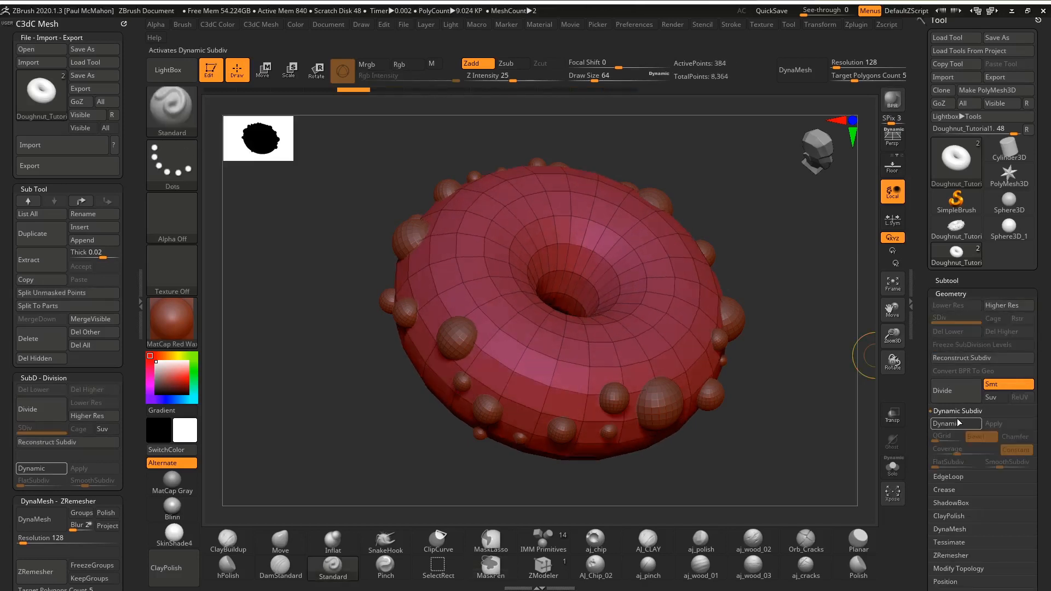
{"action": "left_click", "coordinate": [955, 424]}
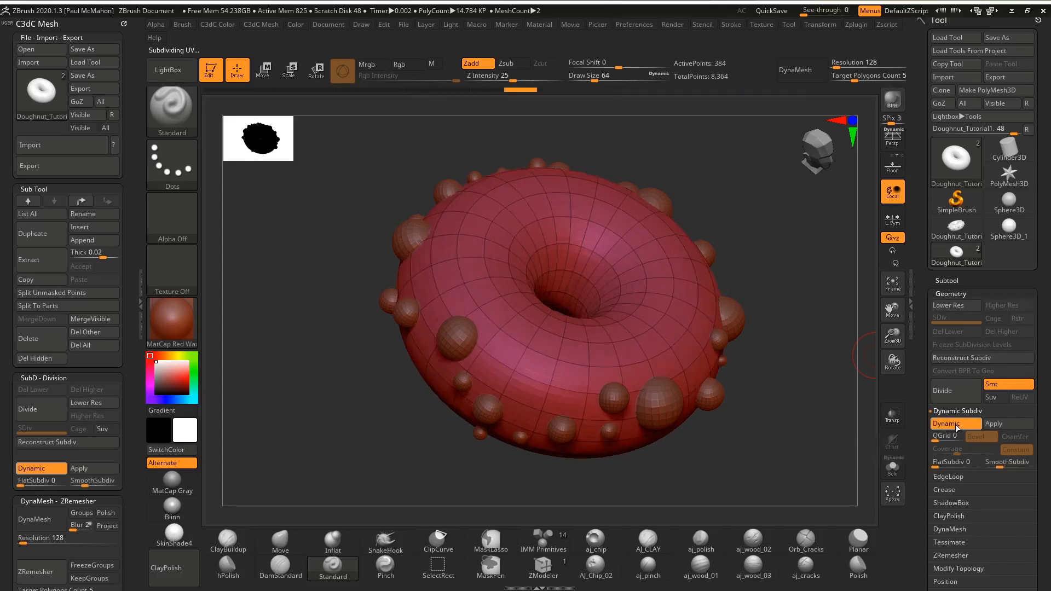
{"action": "left_click", "coordinate": [994, 425]}
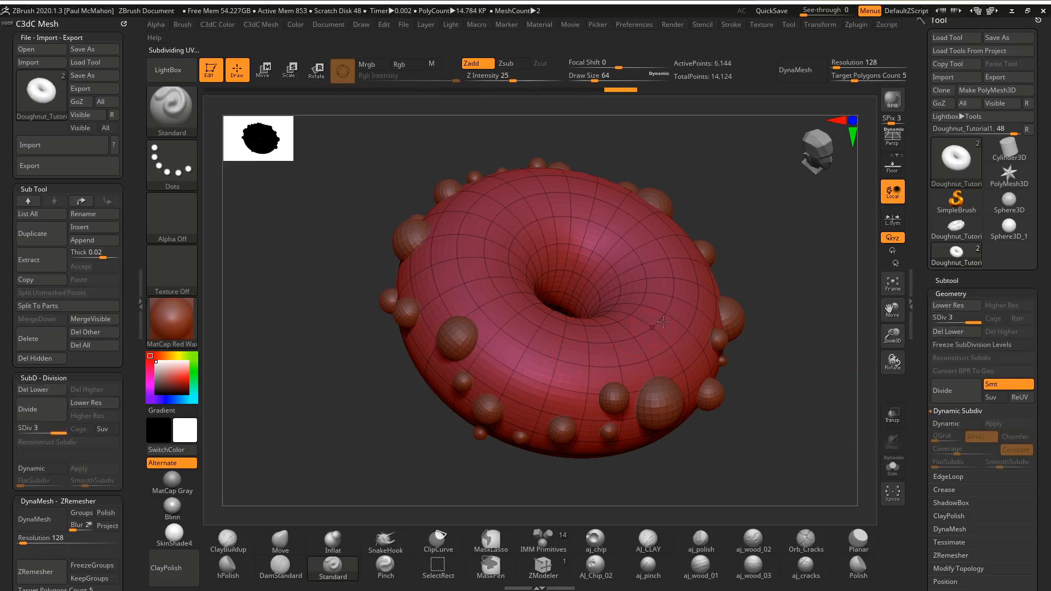
Step: Paint test mask patches on the doughnut body beside its hole, and undo them
{"action": "left_click_drag", "start_coordinate": [754, 247], "coordinate": [768, 358]}
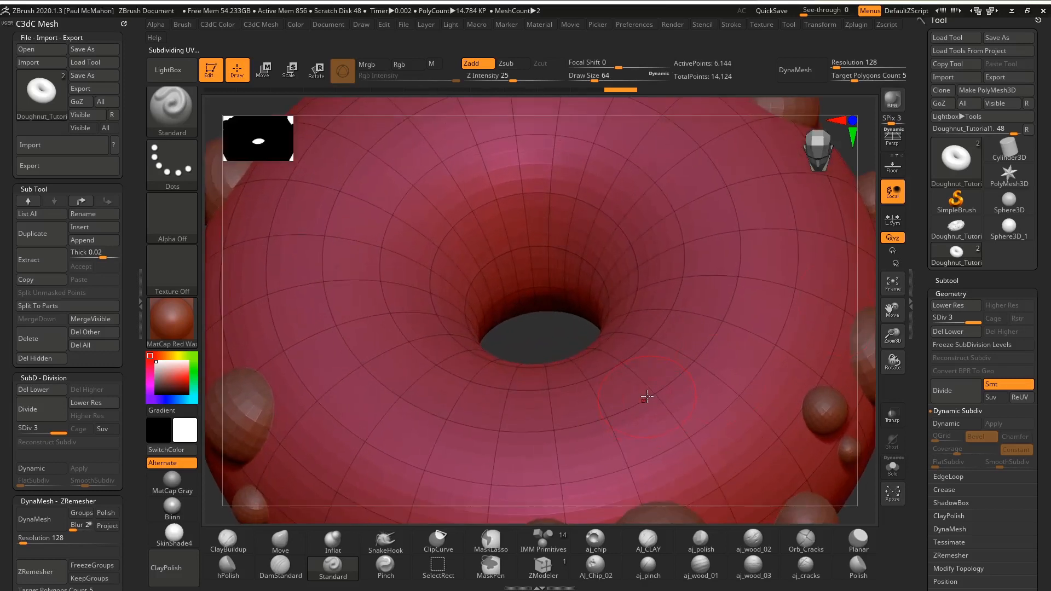
{"action": "mouse_move", "coordinate": [649, 399]}
{"action": "left_mouse_down", "text": "ctrl"}
{"action": "mouse_move", "coordinate": [656, 405]}
{"action": "mouse_move", "coordinate": [658, 390]}
{"action": "mouse_move", "coordinate": [662, 414]}
{"action": "mouse_move", "coordinate": [656, 385]}
{"action": "mouse_move", "coordinate": [666, 414]}
{"action": "left_mouse_up", "text": "ctrl"}
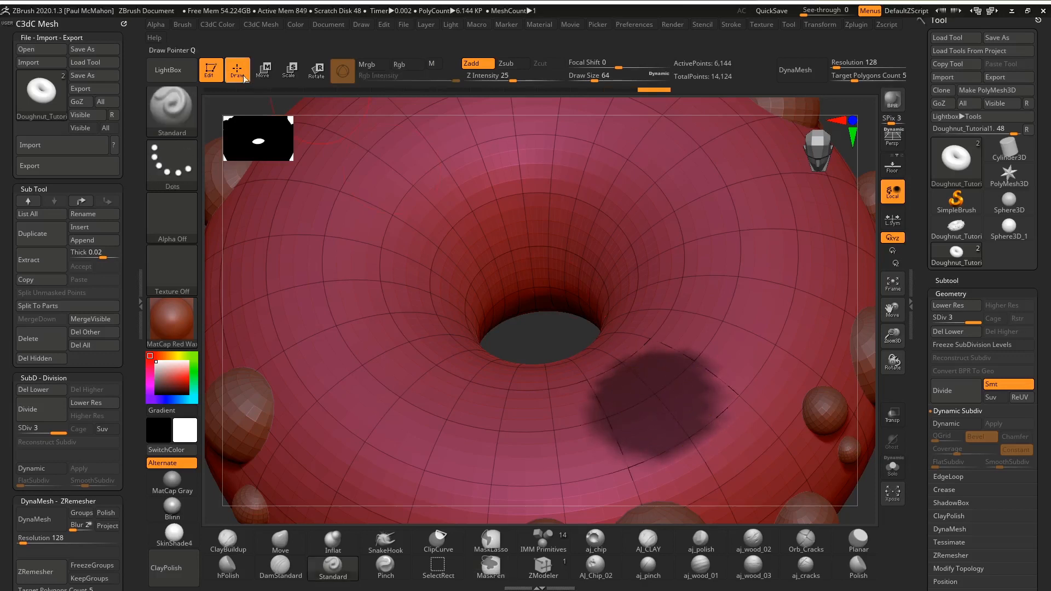
{"action": "left_click_drag", "start_coordinate": [733, 280], "coordinate": [742, 271], "text": "ctrl"}
{"action": "right_click_drag", "start_coordinate": [629, 428], "coordinate": [718, 410], "text": "alt"}
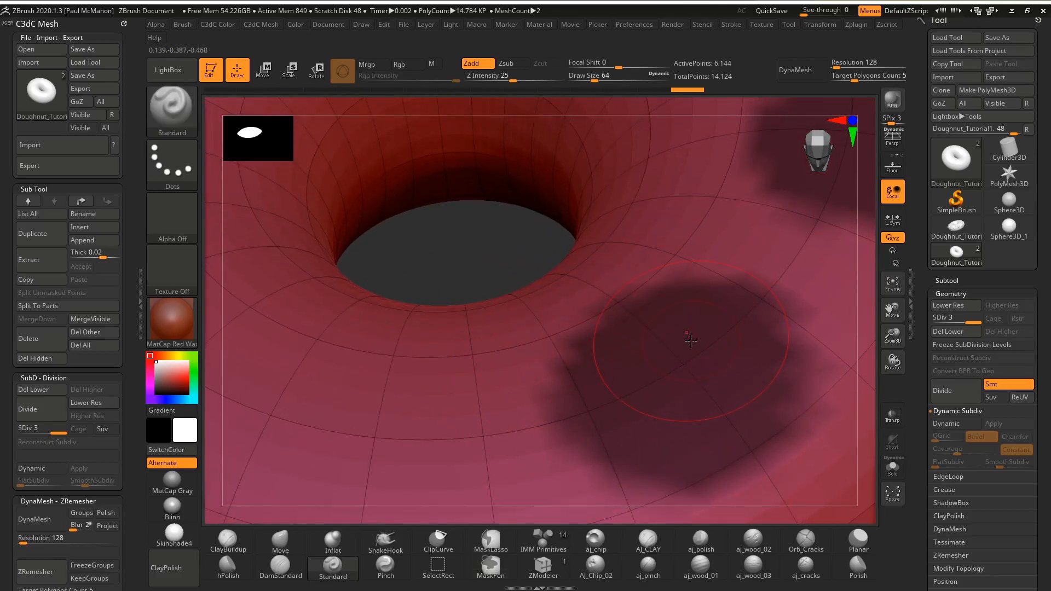
{"action": "right_click_drag", "start_coordinate": [704, 352], "coordinate": [422, 375], "text": "alt"}
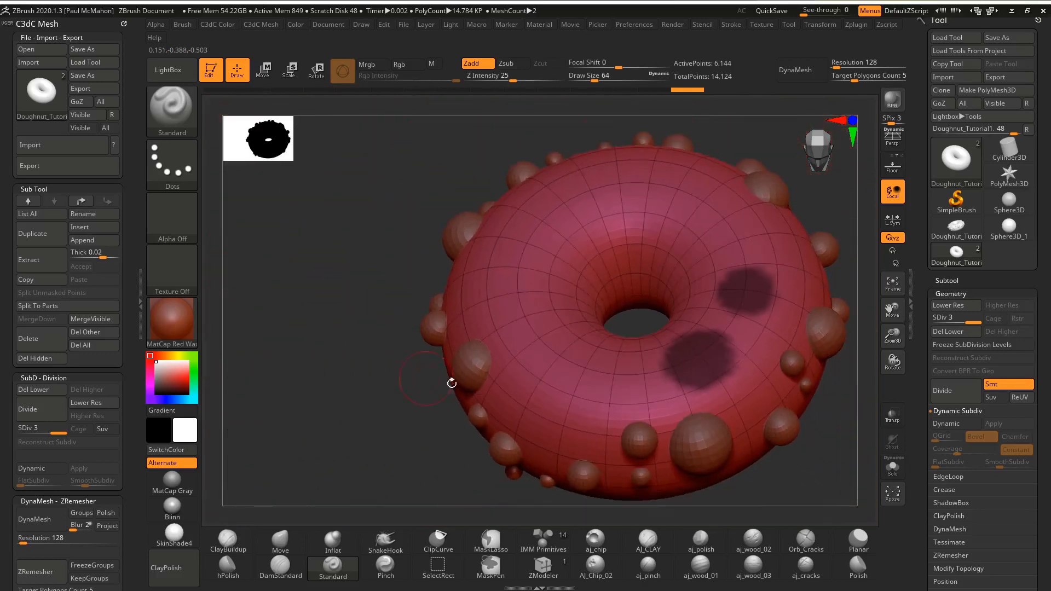
{"action": "key", "text": "ctrl+z"}
{"action": "key", "text": "ctrl+z"}
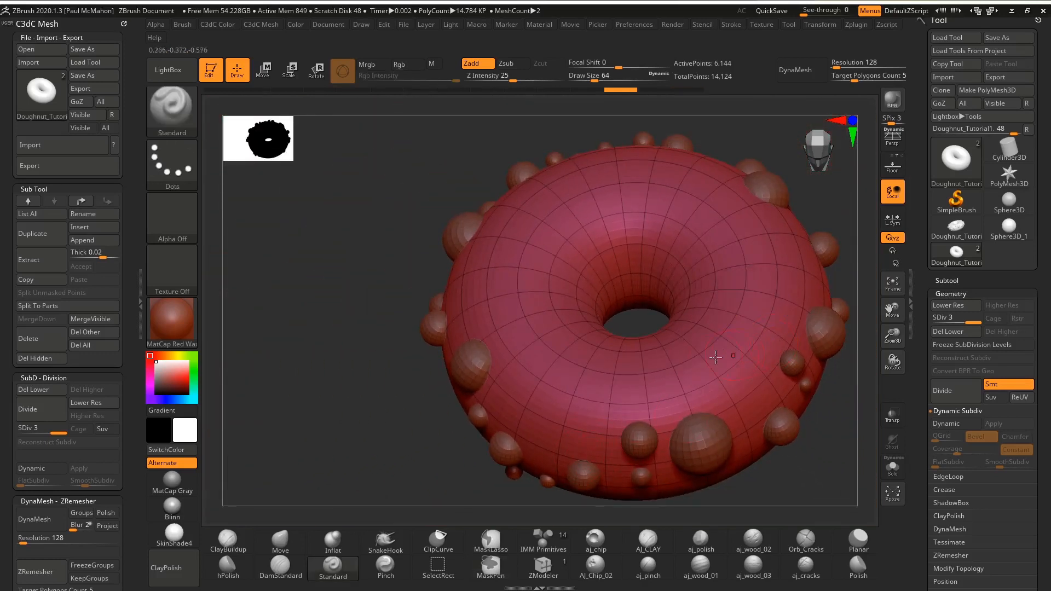
{"action": "left_click", "coordinate": [741, 368]}
{"action": "key", "text": "ctrl+z"}
Step: Examine the subdivided doughnut body from different angles with its polyframe off and on
{"action": "left_click_drag", "start_coordinate": [293, 356], "coordinate": [340, 350]}
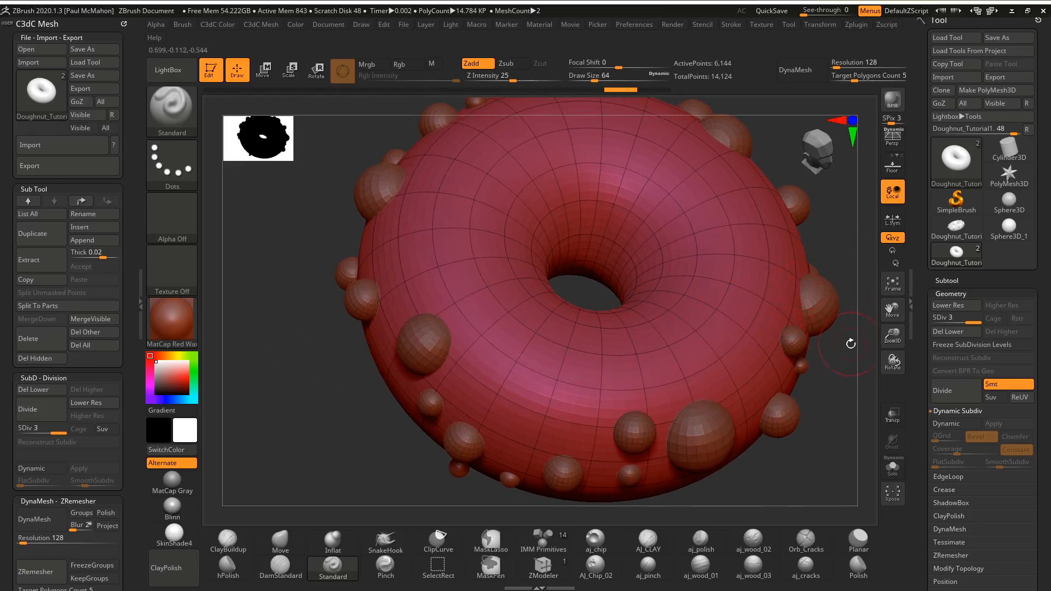
{"action": "key", "text": "shift"}
{"action": "key", "text": "shift+f"}
{"action": "key", "text": "shift+f"}
{"action": "mouse_move", "coordinate": [743, 332]}
{"action": "right_mouse_down", "text": "ctrl"}
{"action": "mouse_move", "coordinate": [739, 311]}
{"action": "mouse_move", "coordinate": [667, 356]}
{"action": "mouse_move", "coordinate": [541, 274]}
{"action": "mouse_move", "coordinate": [843, 311]}
{"action": "mouse_move", "coordinate": [813, 307]}
{"action": "mouse_move", "coordinate": [1034, 295]}
{"action": "right_mouse_up", "text": "ctrl"}
{"action": "right_click_drag", "start_coordinate": [881, 323], "coordinate": [684, 352]}
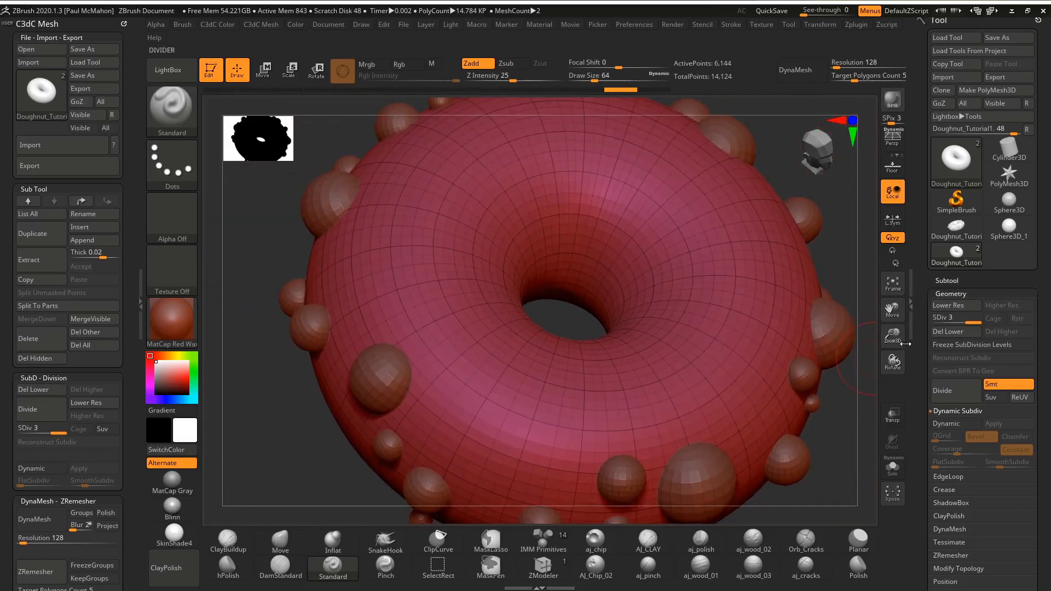
Step: Divide the doughnut body twice more to subdivision level 5 and turn off its polyframe
{"action": "right_click_drag", "start_coordinate": [864, 359], "coordinate": [761, 352]}
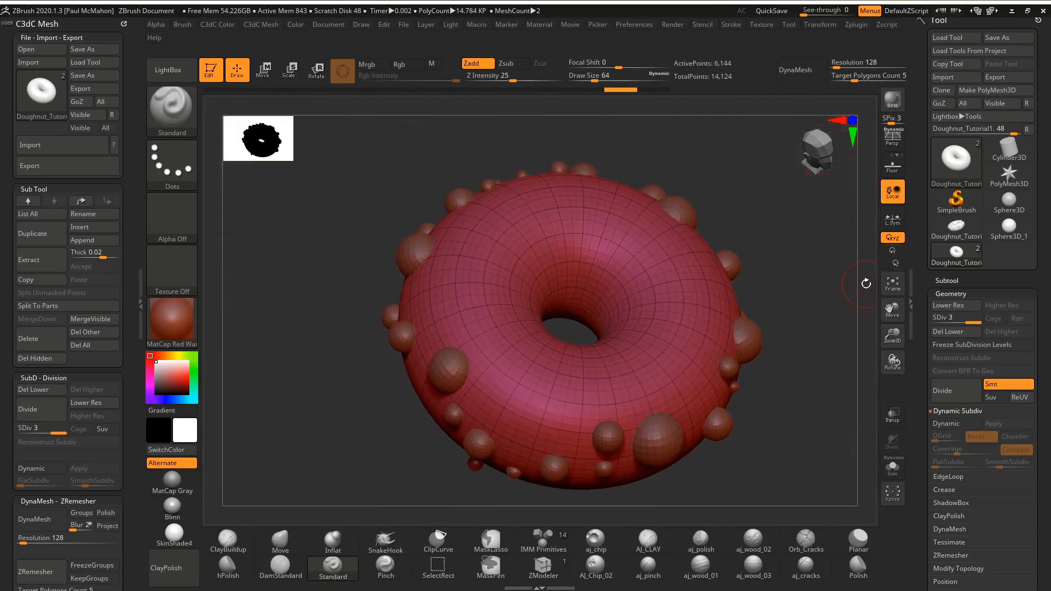
{"action": "right_click_drag", "start_coordinate": [708, 257], "coordinate": [837, 306]}
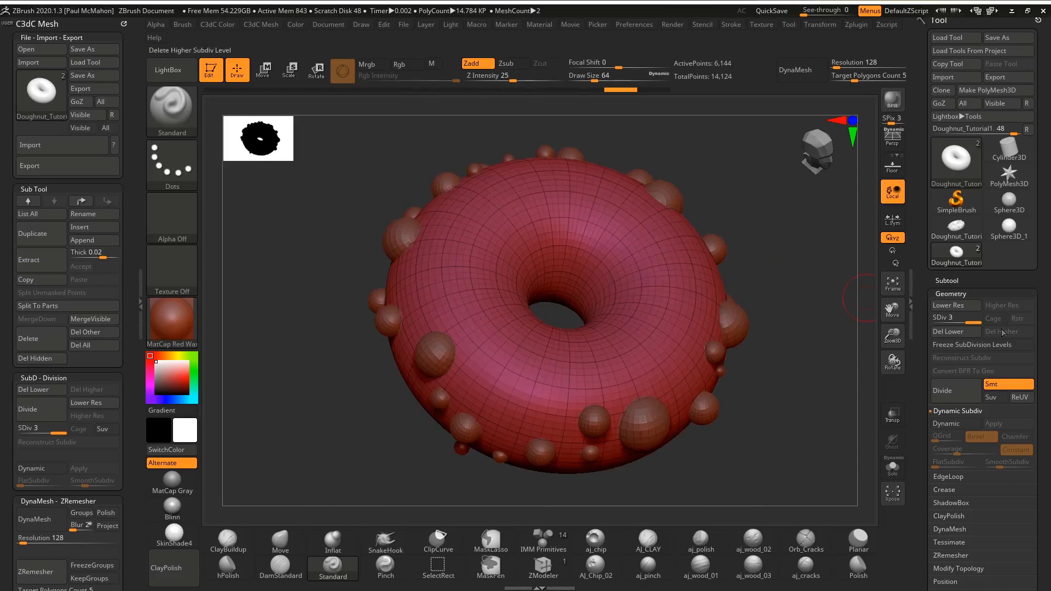
{"action": "left_click", "coordinate": [959, 391]}
{"action": "left_click", "coordinate": [960, 391]}
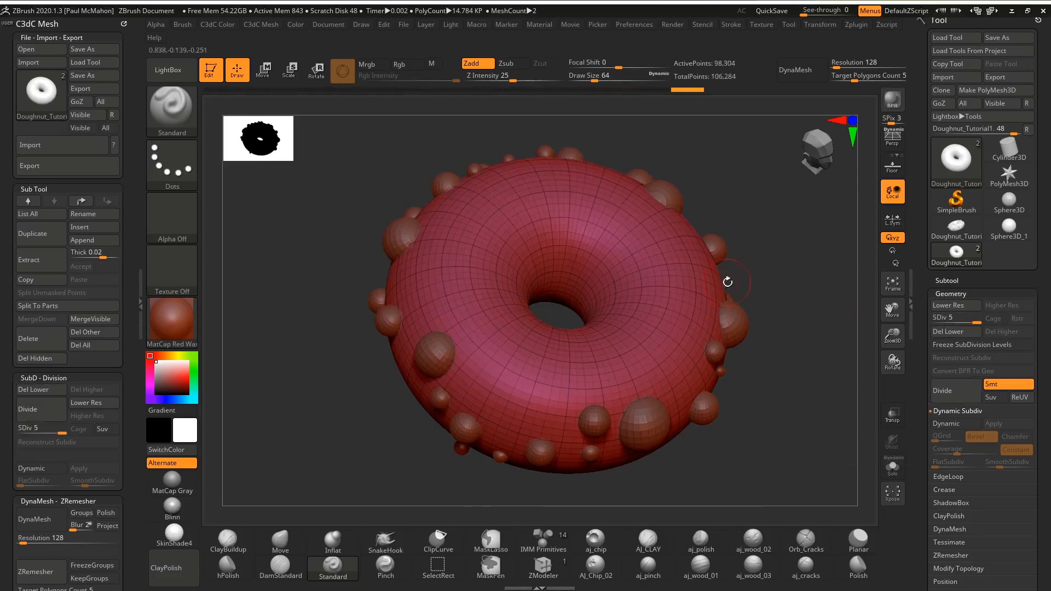
{"action": "key", "text": "f"}
{"action": "key", "text": "shift+f"}
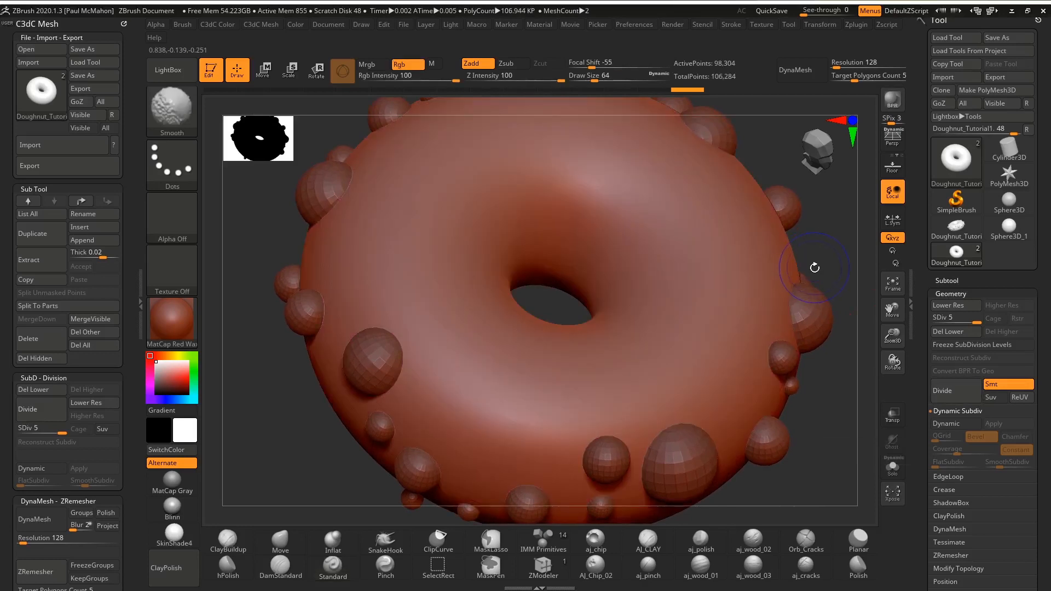
{"action": "key", "text": "shift+f"}
{"action": "mouse_move", "coordinate": [541, 300]}
{"action": "left_mouse_down", "text": "alt"}
{"action": "mouse_move", "coordinate": [555, 344]}
{"action": "mouse_move", "coordinate": [555, 427]}
{"action": "mouse_move", "coordinate": [556, 355]}
{"action": "mouse_move", "coordinate": [584, 370]}
{"action": "left_mouse_up", "text": "alt"}
{"action": "key", "text": "shift+f"}
Step: Paint and undo a test mask patch below the hole, and divide the doughnut body again to subdivision level 6
{"action": "mouse_move", "coordinate": [768, 351]}
{"action": "left_mouse_down", "text": "ctrl"}
{"action": "mouse_move", "coordinate": [793, 359]}
{"action": "mouse_move", "coordinate": [793, 410]}
{"action": "left_mouse_up", "text": "ctrl"}
{"action": "mouse_move", "coordinate": [608, 402]}
{"action": "left_mouse_down", "text": "ctrl"}
{"action": "mouse_move", "coordinate": [615, 425]}
{"action": "mouse_move", "coordinate": [597, 394]}
{"action": "mouse_move", "coordinate": [600, 428]}
{"action": "mouse_move", "coordinate": [612, 394]}
{"action": "mouse_move", "coordinate": [610, 415]}
{"action": "left_mouse_up", "text": "ctrl"}
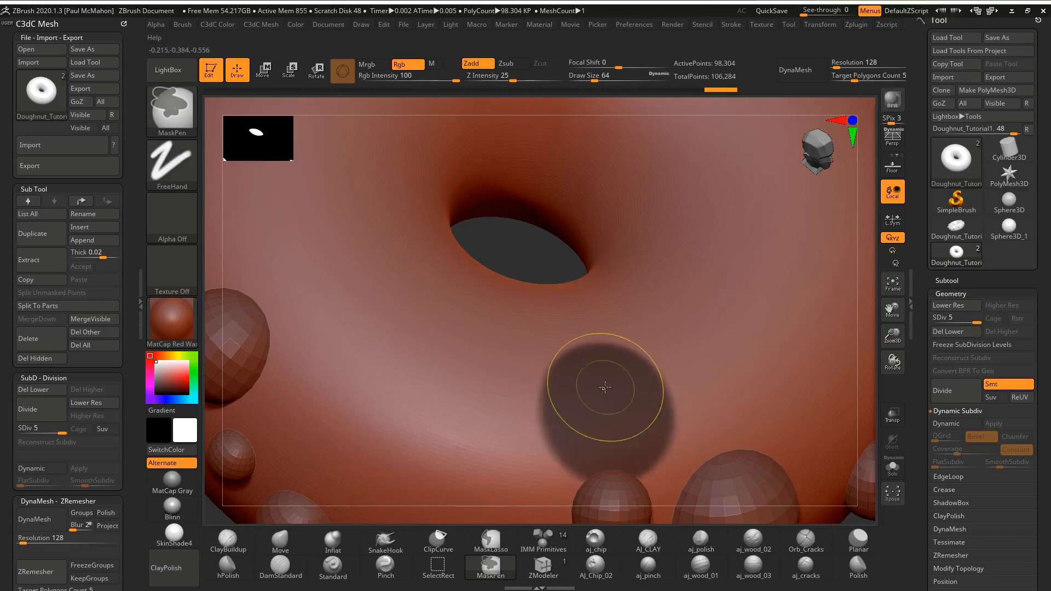
{"action": "key", "text": "ctrl+z"}
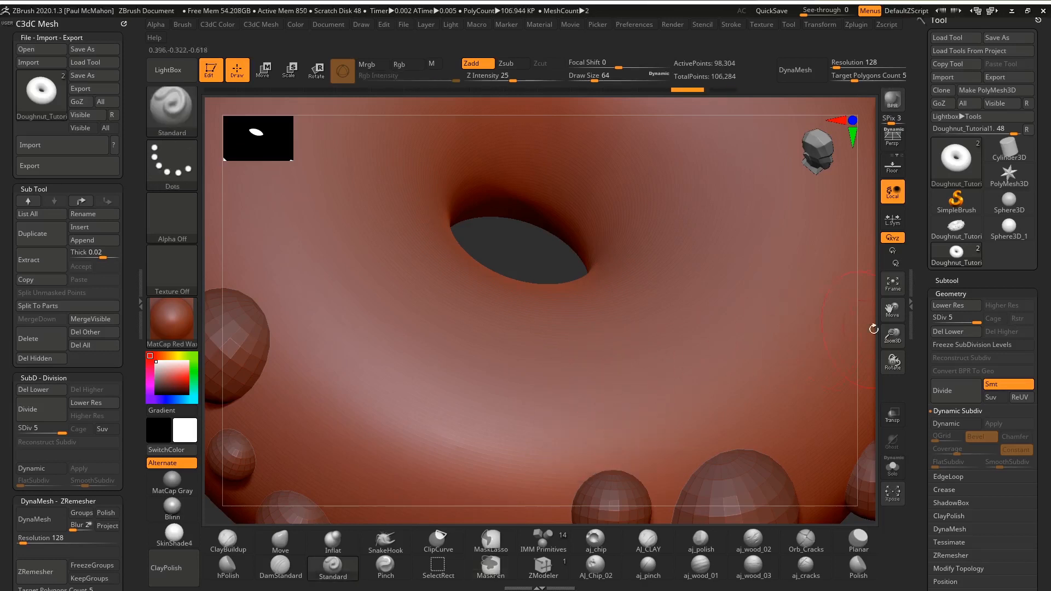
{"action": "left_click", "coordinate": [962, 388]}
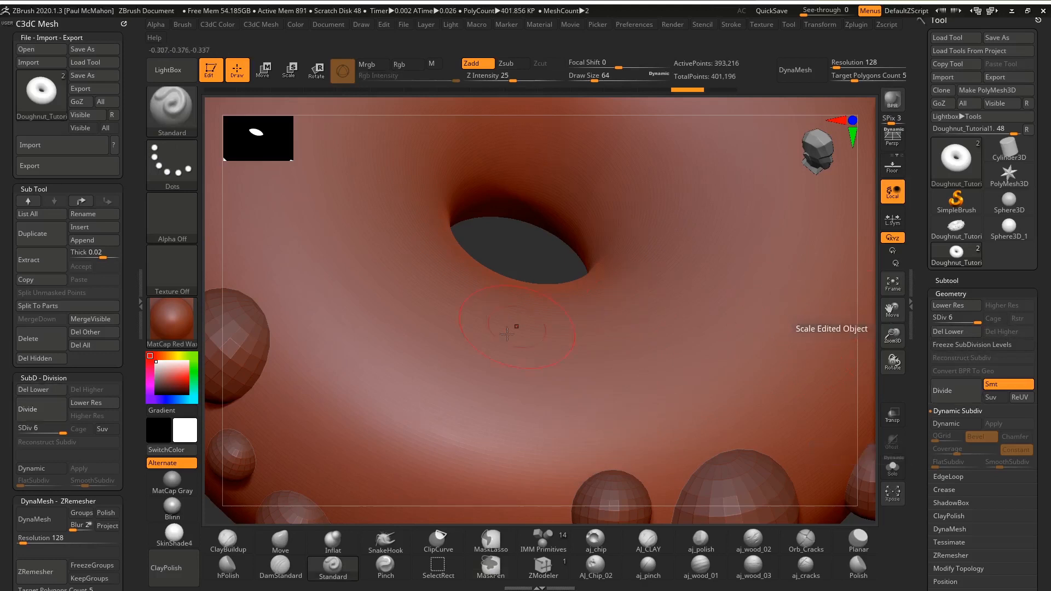
Step: Paint test mask strokes on the front of the level 6 doughnut body, and undo them
{"action": "mouse_move", "coordinate": [594, 418]}
{"action": "left_mouse_down", "text": "ctrl"}
{"action": "mouse_move", "coordinate": [579, 410]}
{"action": "mouse_move", "coordinate": [600, 432]}
{"action": "mouse_move", "coordinate": [588, 454]}
{"action": "mouse_move", "coordinate": [602, 444]}
{"action": "mouse_move", "coordinate": [584, 433]}
{"action": "mouse_move", "coordinate": [598, 404]}
{"action": "left_mouse_up", "text": "ctrl"}
{"action": "key", "text": "ctrl+z"}
{"action": "left_click_drag", "start_coordinate": [533, 244], "coordinate": [301, 269]}
{"action": "mouse_move", "coordinate": [532, 427]}
{"action": "left_mouse_down", "text": "ctrl"}
{"action": "mouse_move", "coordinate": [521, 434]}
{"action": "mouse_move", "coordinate": [526, 417]}
{"action": "mouse_move", "coordinate": [564, 416]}
{"action": "mouse_move", "coordinate": [577, 447]}
{"action": "left_mouse_up", "text": "ctrl"}
{"action": "key", "text": "ctrl+z"}
{"action": "mouse_move", "coordinate": [485, 378]}
{"action": "left_mouse_down", "text": "ctrl"}
{"action": "mouse_move", "coordinate": [520, 408]}
{"action": "mouse_move", "coordinate": [513, 434]}
{"action": "mouse_move", "coordinate": [563, 443]}
{"action": "left_mouse_up", "text": "ctrl"}
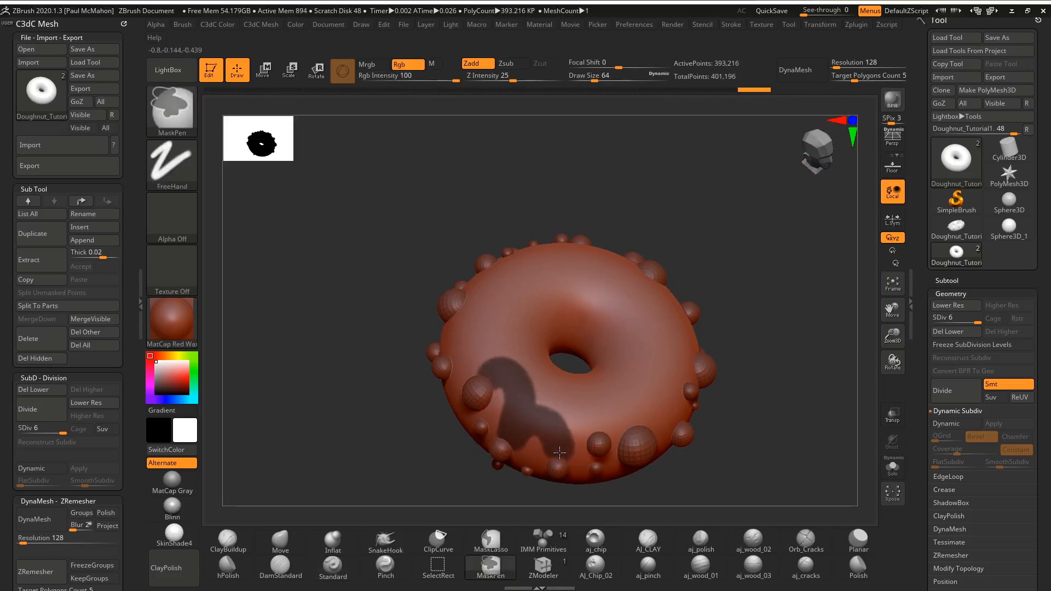
{"action": "key", "text": "ctrl+z"}
{"action": "key", "text": "ctrl+z"}
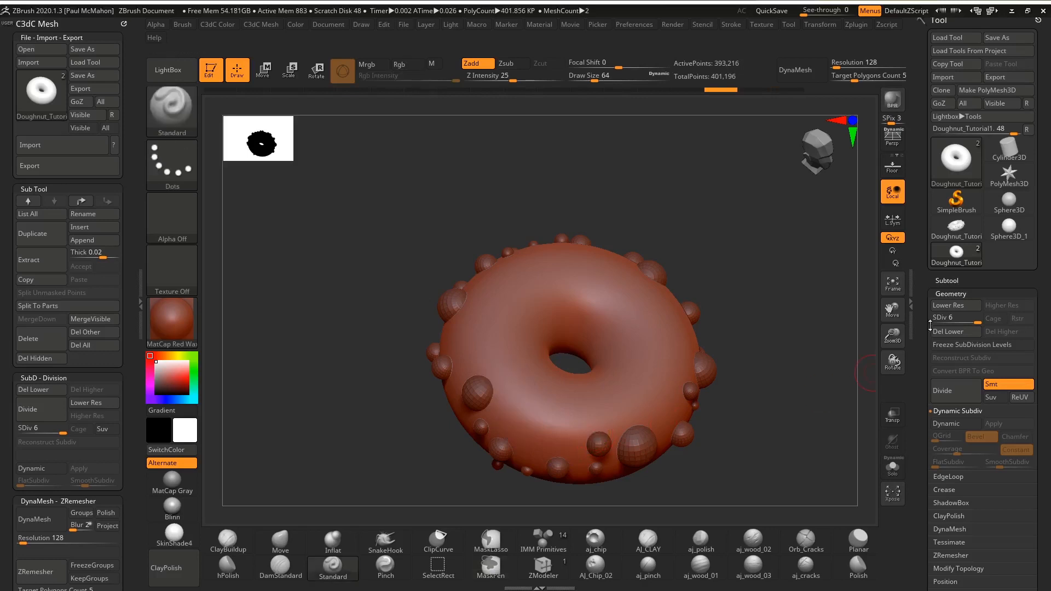
Step: Duplicate the doughnut body subtool Doughnut_Tutorial1
{"action": "left_click", "coordinate": [948, 280]}
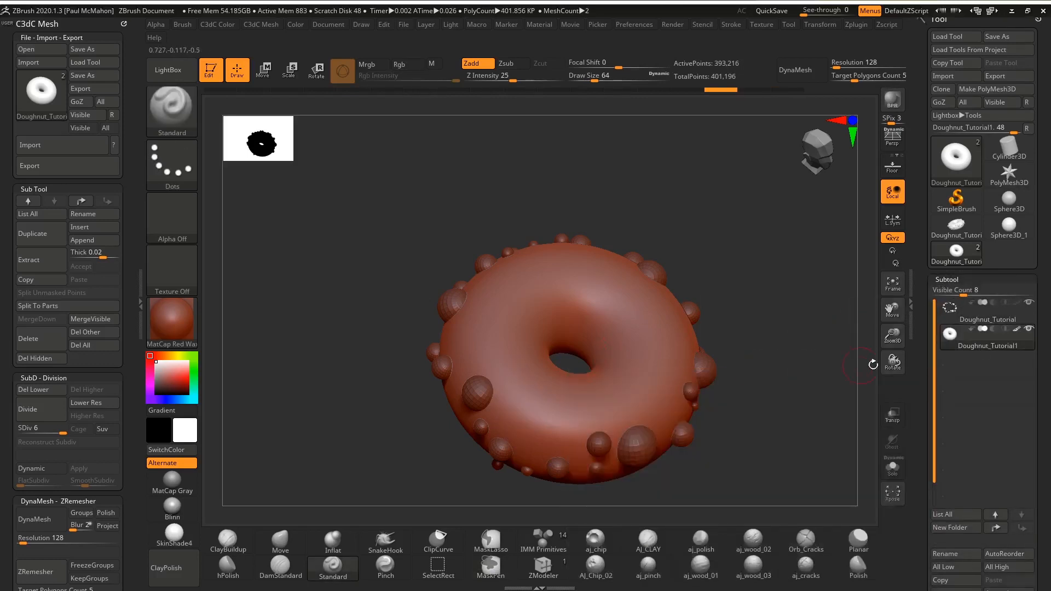
{"action": "left_click_drag", "start_coordinate": [959, 500], "coordinate": [959, 188]}
{"action": "mouse_move", "coordinate": [1004, 96]}
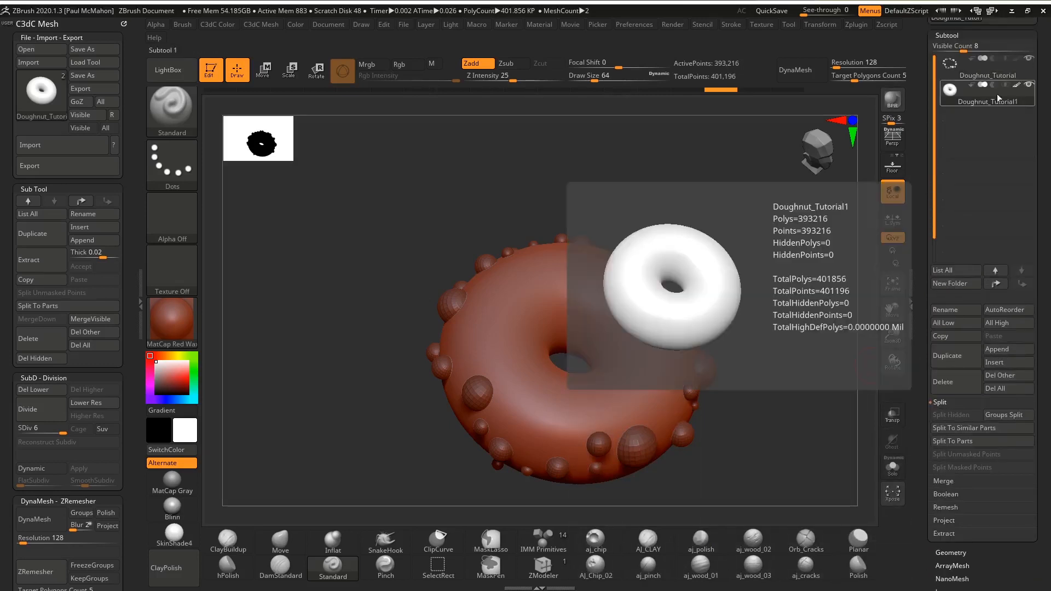
{"action": "left_click", "coordinate": [957, 353]}
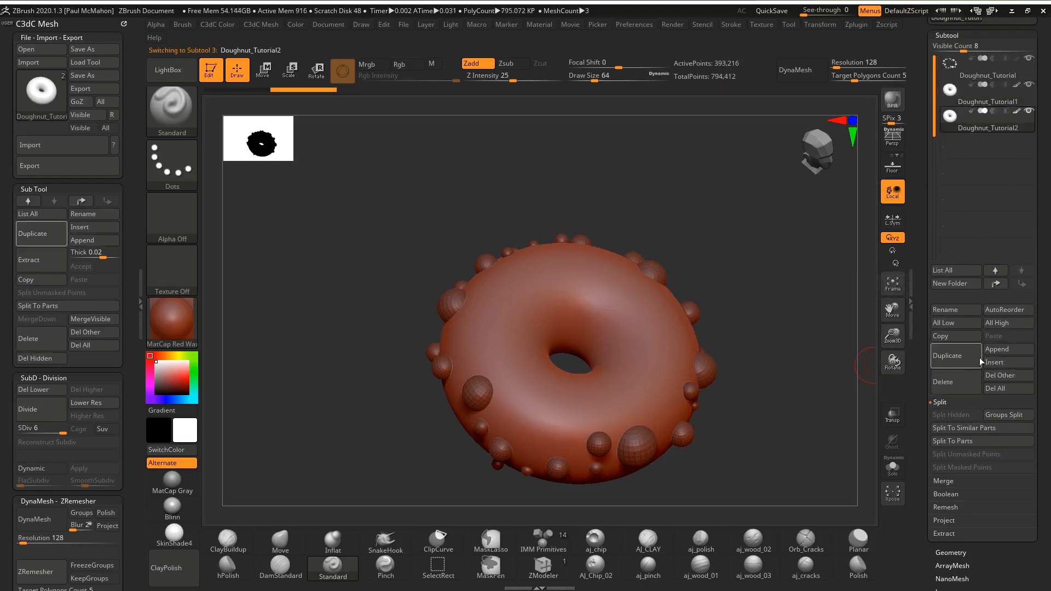
{"action": "left_click", "coordinate": [951, 309]}
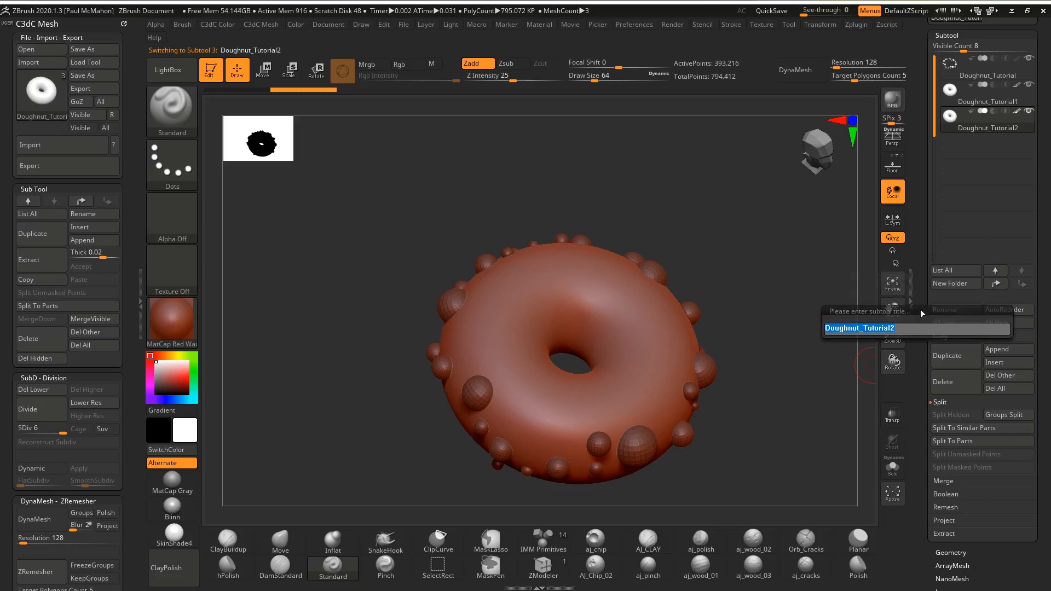
{"action": "left_click", "coordinate": [950, 330]}
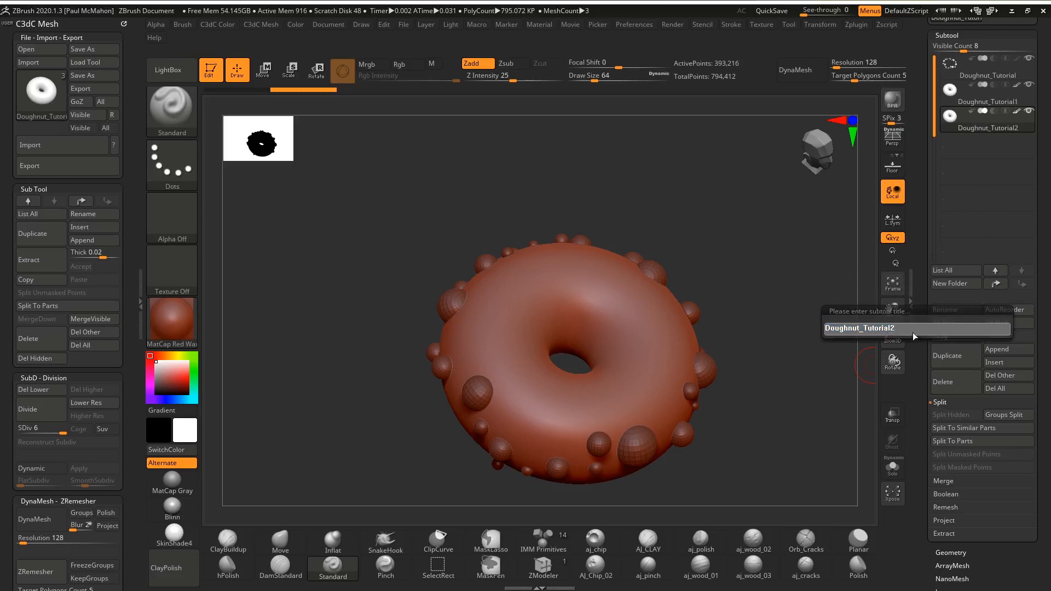
{"action": "key", "text": "Return"}
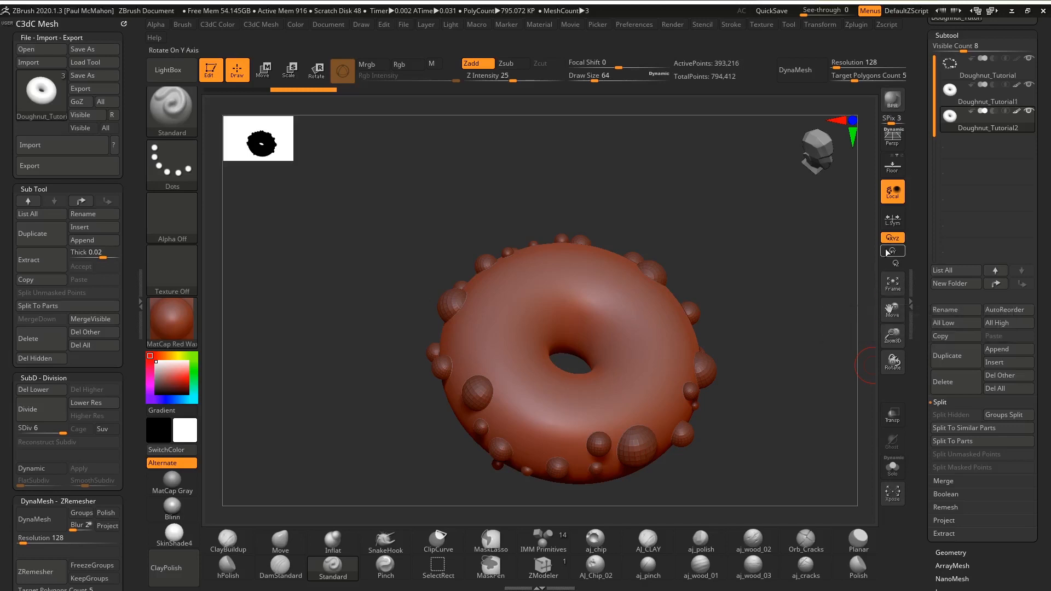
Step: Hide the original doughnut body subtool and make its duplicate, Doughnut_Tutorial2, the active one
{"action": "mouse_move", "coordinate": [971, 120]}
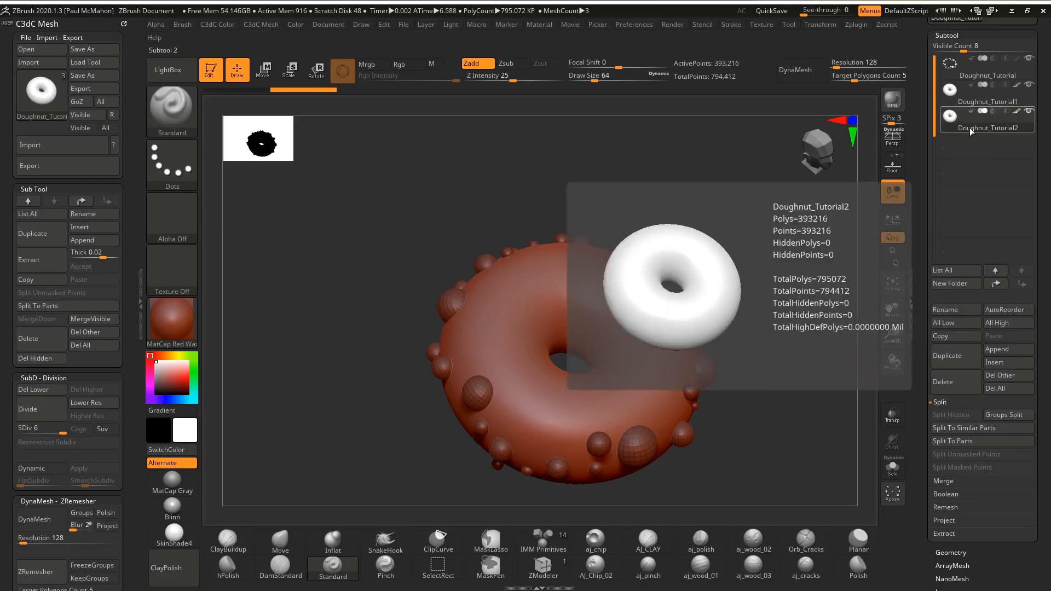
{"action": "left_click", "coordinate": [1000, 93]}
{"action": "left_click", "coordinate": [1026, 121]}
{"action": "key", "text": "f"}
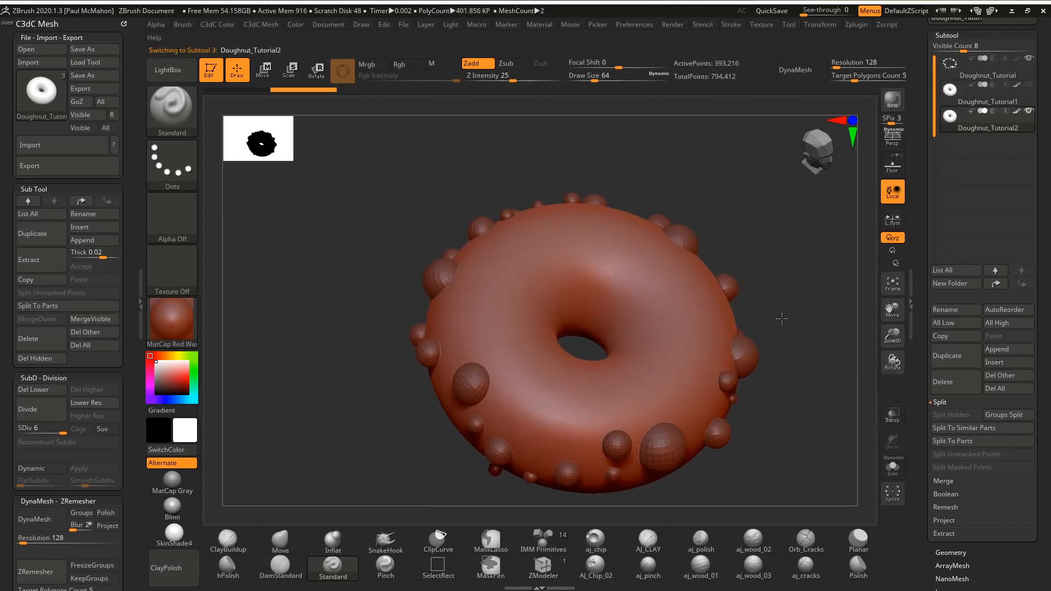
Step: Duplicate the spheres subtool Doughnut_Tutorial and hide the original spheres
{"action": "left_click", "coordinate": [1002, 72]}
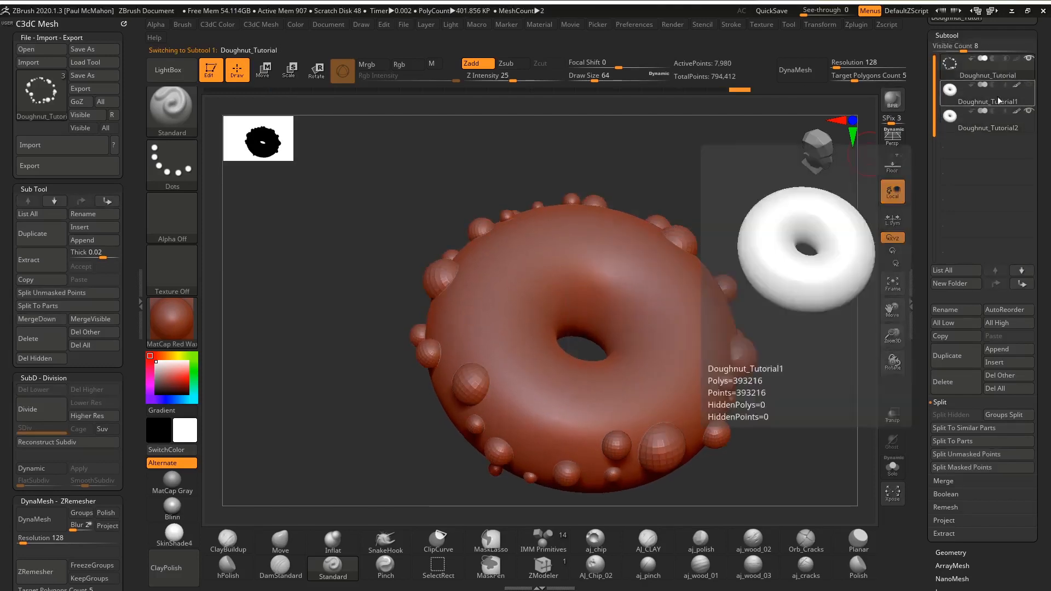
{"action": "left_click", "coordinate": [955, 357]}
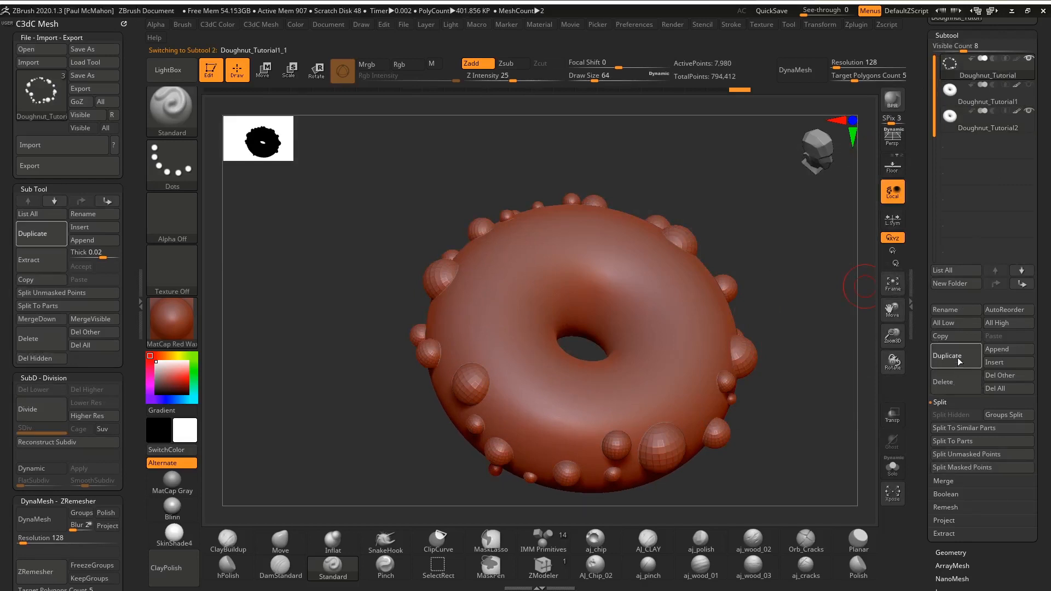
{"action": "left_click", "coordinate": [1030, 59]}
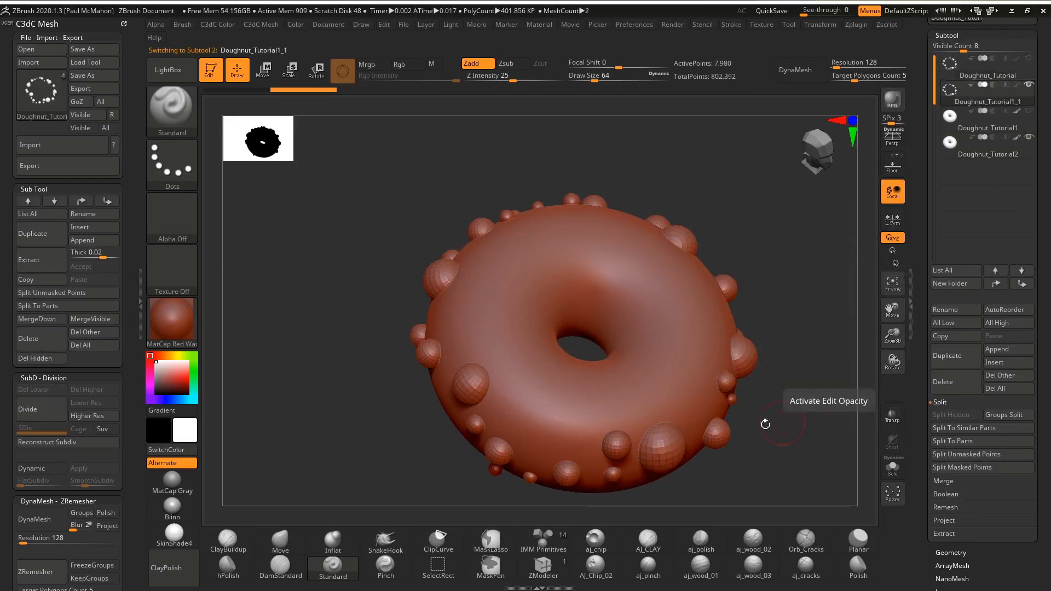
Step: Divide the duplicated spheres up to subdivision level 5 and delete their lower subdivision levels
{"action": "left_click_drag", "start_coordinate": [778, 447], "coordinate": [829, 433], "text": "alt"}
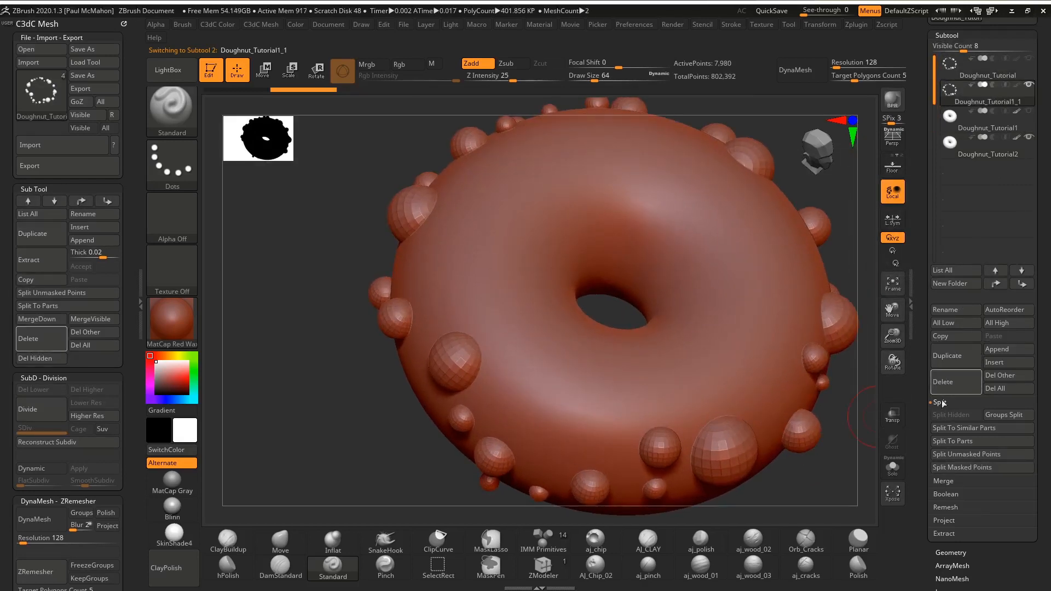
{"action": "left_click", "coordinate": [952, 552]}
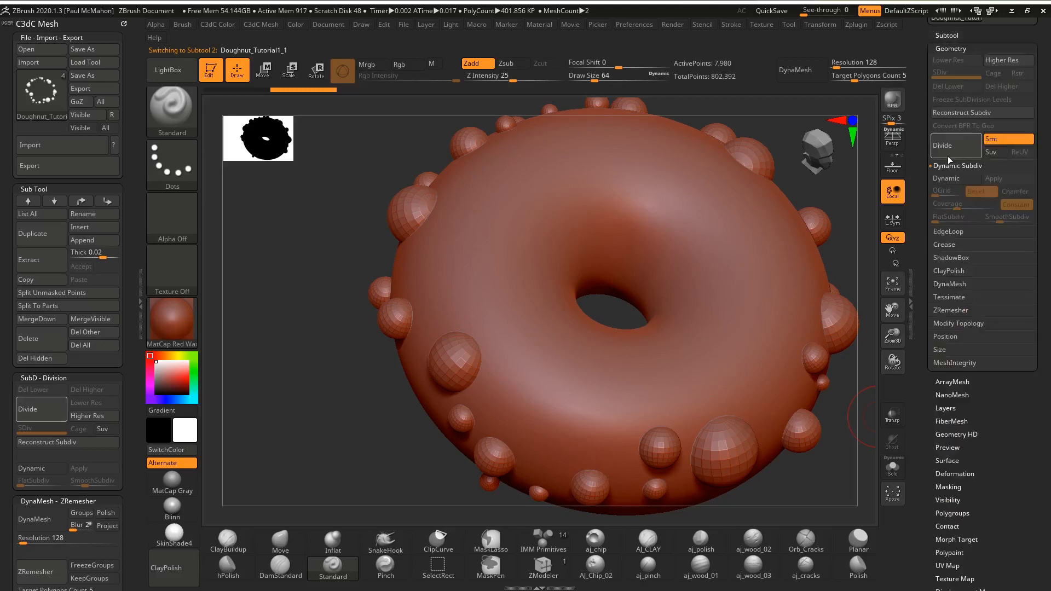
{"action": "scroll", "coordinate": [979, 192], "scroll_direction": "up", "scroll_amount": 5}
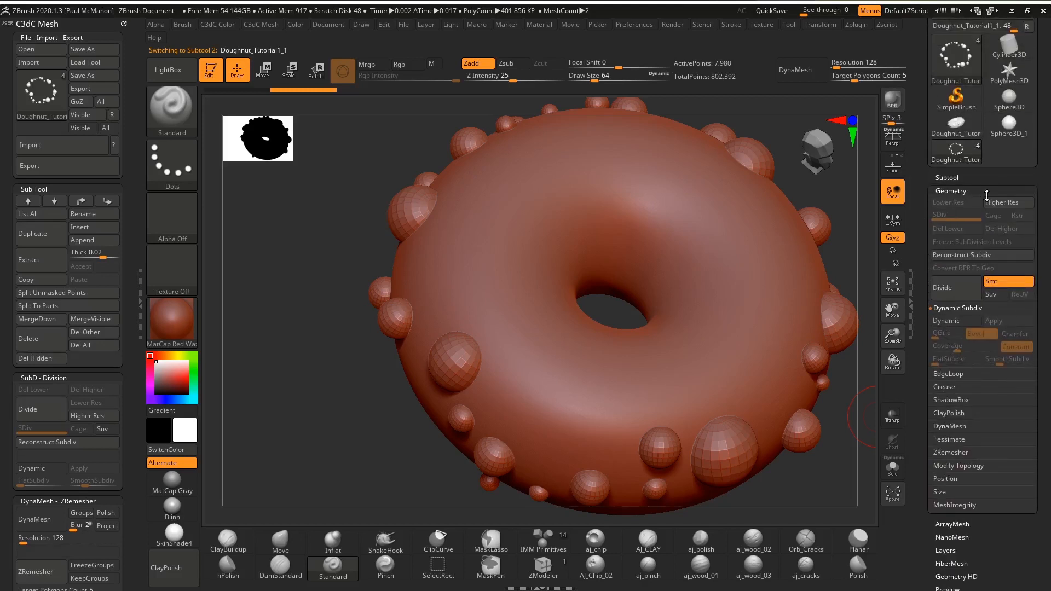
{"action": "left_click", "coordinate": [958, 288]}
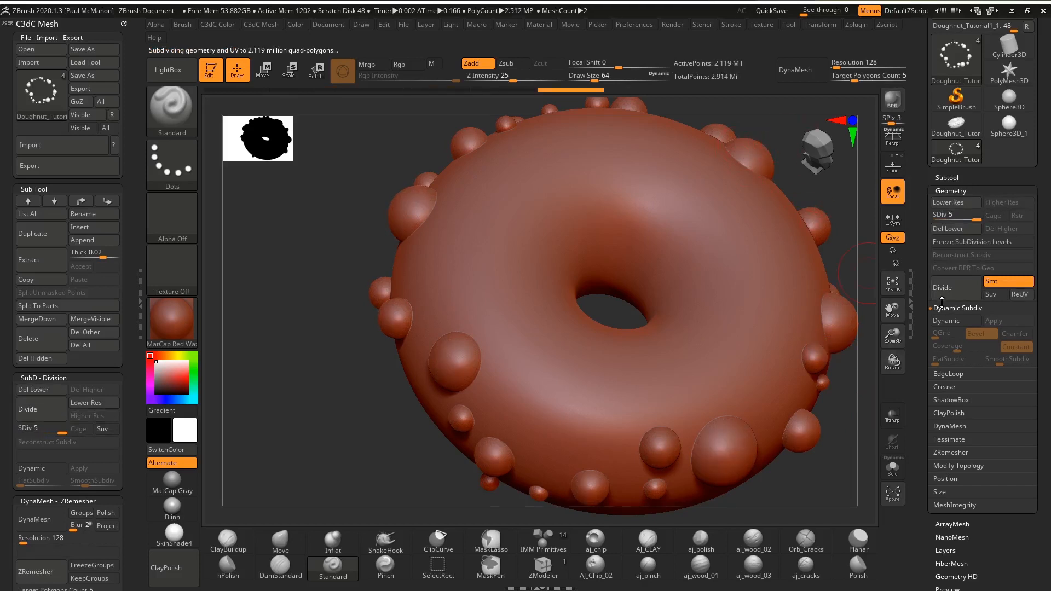
{"action": "left_click_drag", "start_coordinate": [845, 195], "coordinate": [760, 226], "text": "alt"}
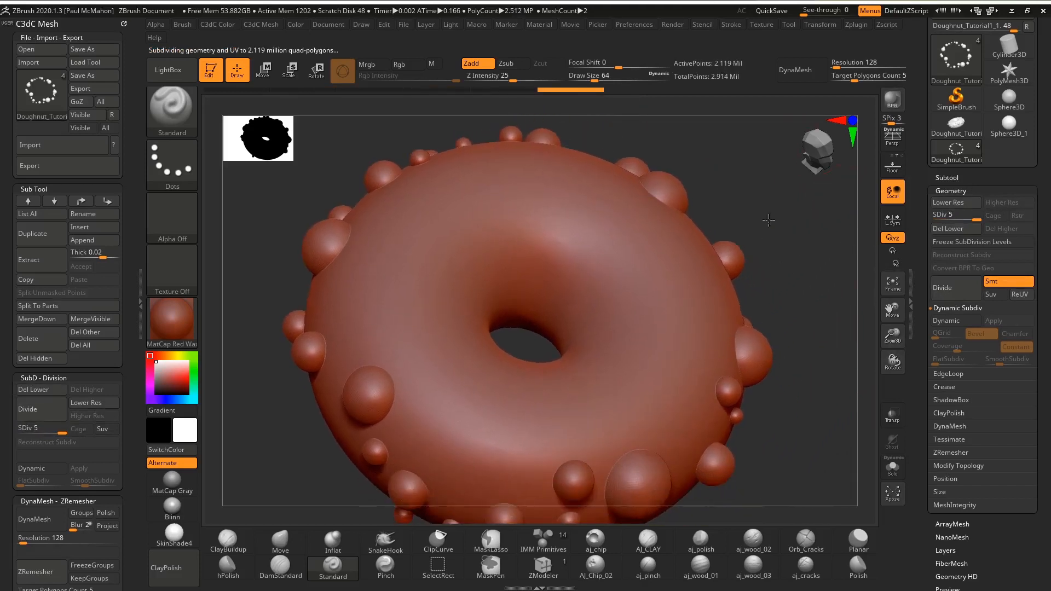
{"action": "left_click", "coordinate": [961, 230]}
{"action": "left_click_drag", "start_coordinate": [941, 189], "coordinate": [943, 219]}
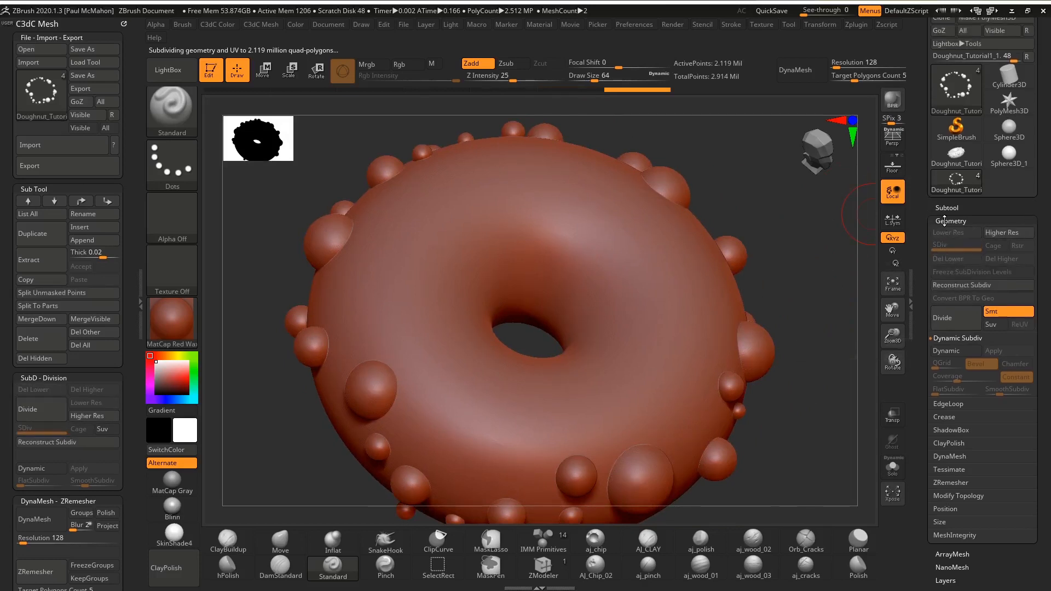
Step: Delete the lower subdivision levels of the duplicated doughnut body, Doughnut_Tutorial2
{"action": "left_click", "coordinate": [946, 208]}
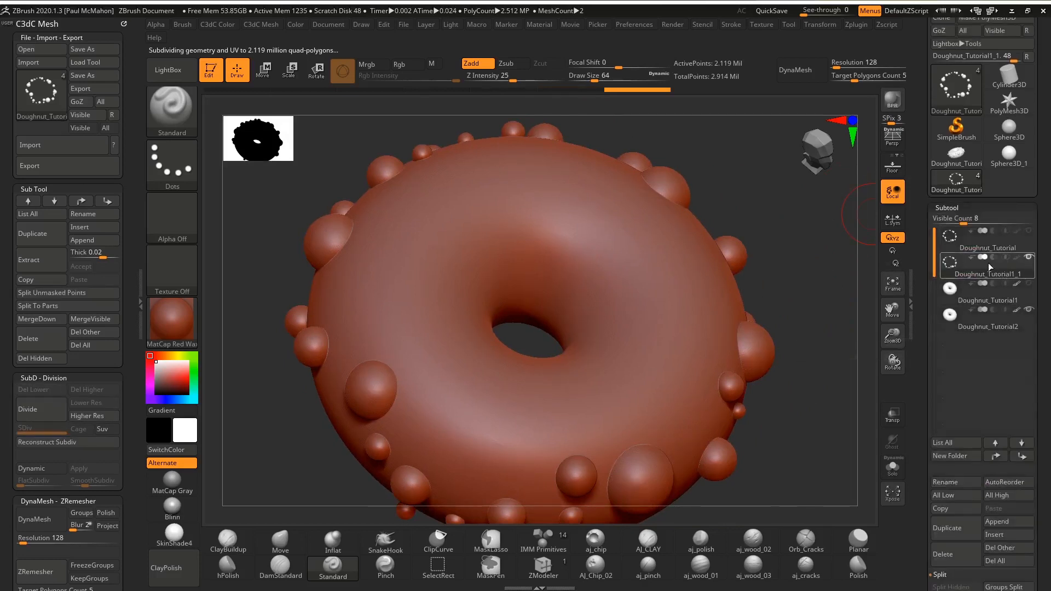
{"action": "left_click", "coordinate": [982, 327]}
{"action": "left_click_drag", "start_coordinate": [933, 253], "coordinate": [922, 184]}
{"action": "left_click", "coordinate": [950, 381]}
{"action": "left_click_drag", "start_coordinate": [1028, 226], "coordinate": [1028, 544]}
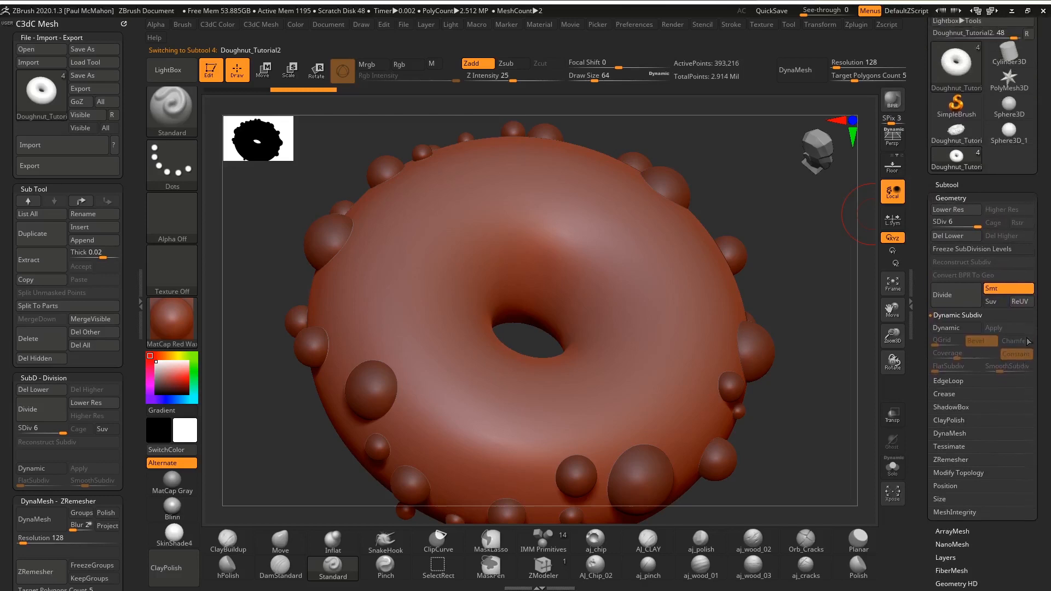
{"action": "left_click", "coordinate": [959, 236]}
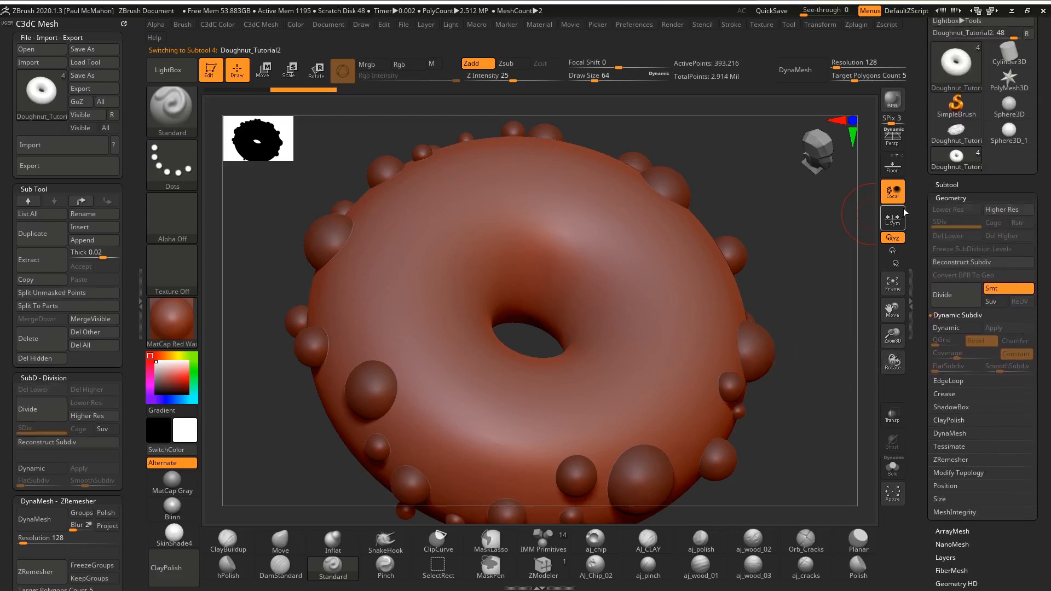
Step: Move the duplicated spheres subtool directly above Doughnut_Tutorial2 in the subtool order, and select Doughnut_Tutorial2
{"action": "left_click_drag", "start_coordinate": [925, 164], "coordinate": [928, 261]}
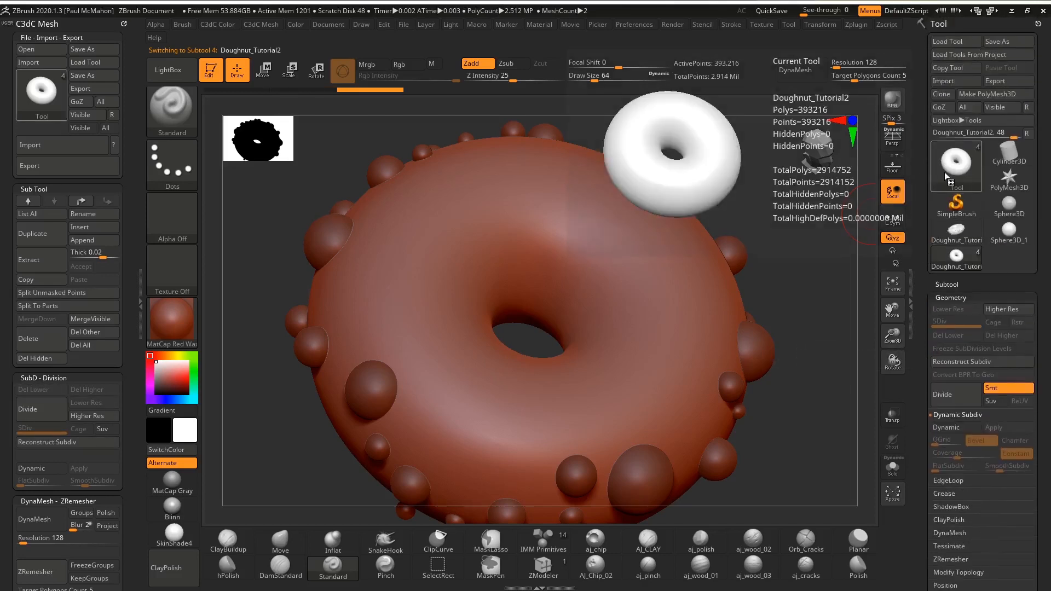
{"action": "left_click", "coordinate": [951, 284]}
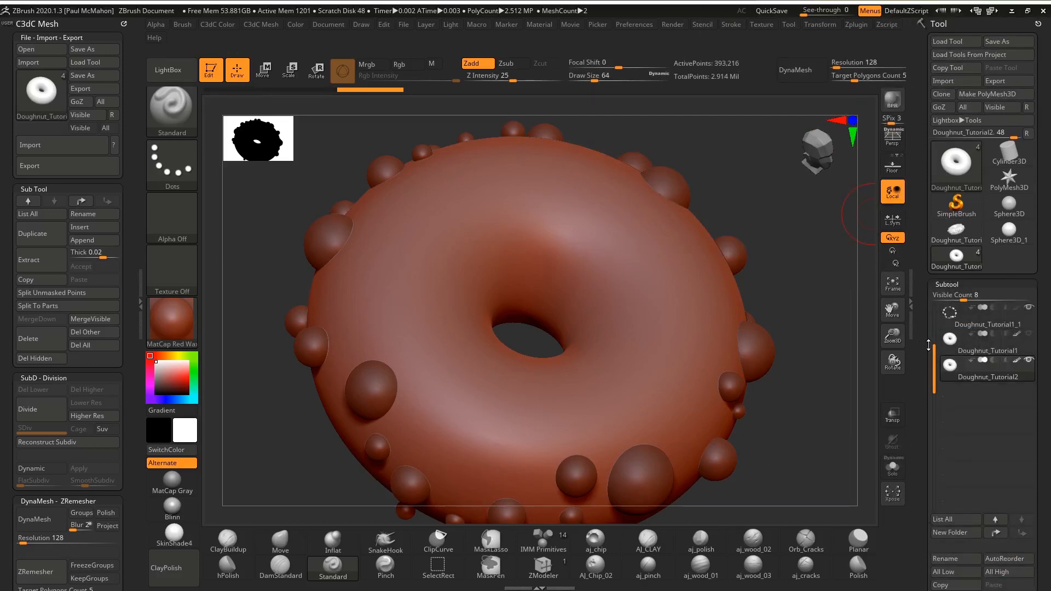
{"action": "left_click_drag", "start_coordinate": [931, 336], "coordinate": [934, 298]}
{"action": "left_click", "coordinate": [949, 342]}
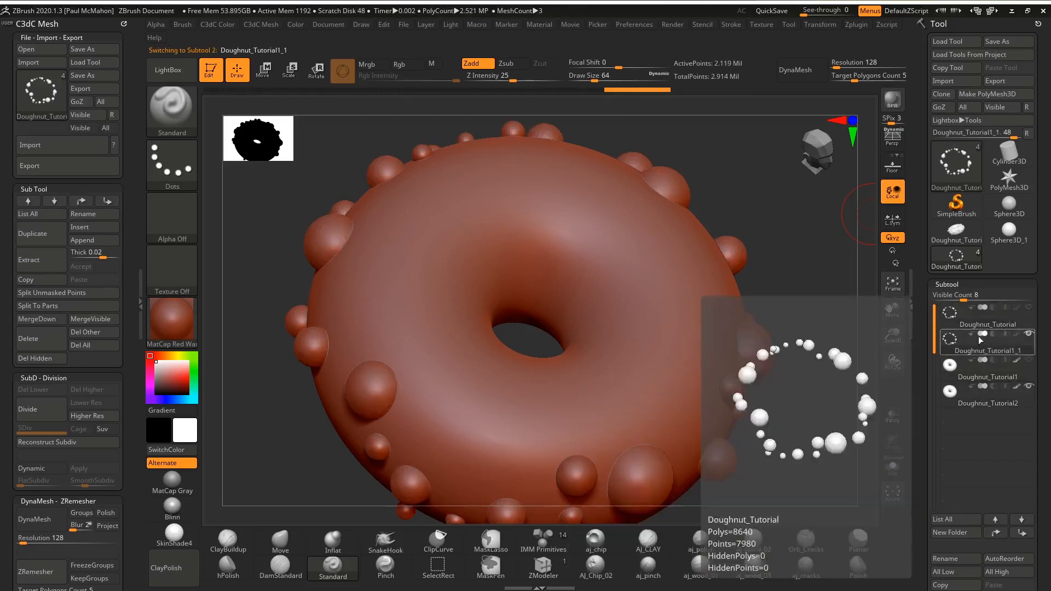
{"action": "left_click", "coordinate": [1023, 537]}
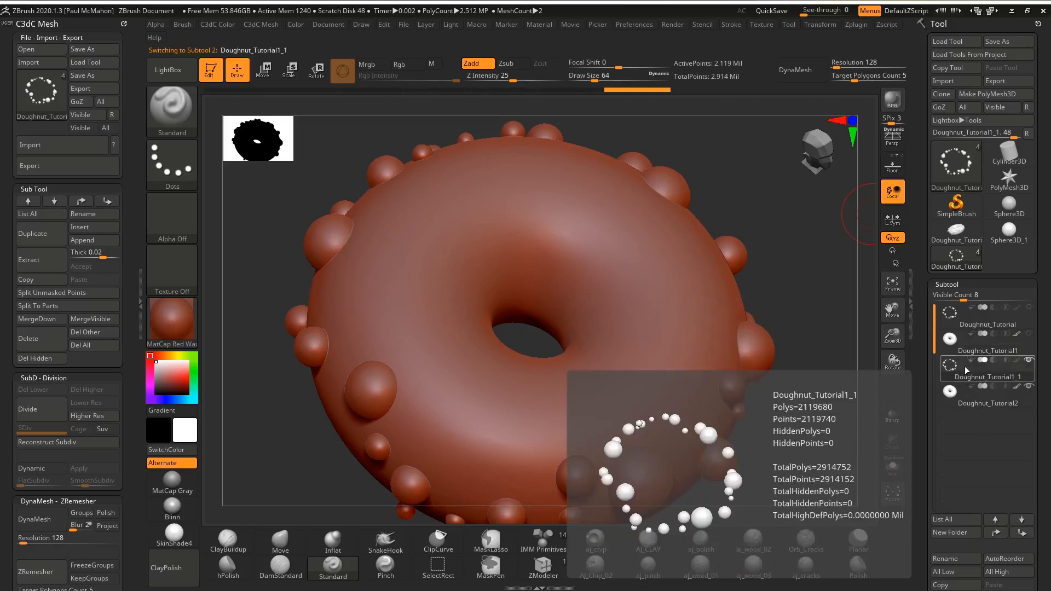
{"action": "left_click", "coordinate": [985, 343]}
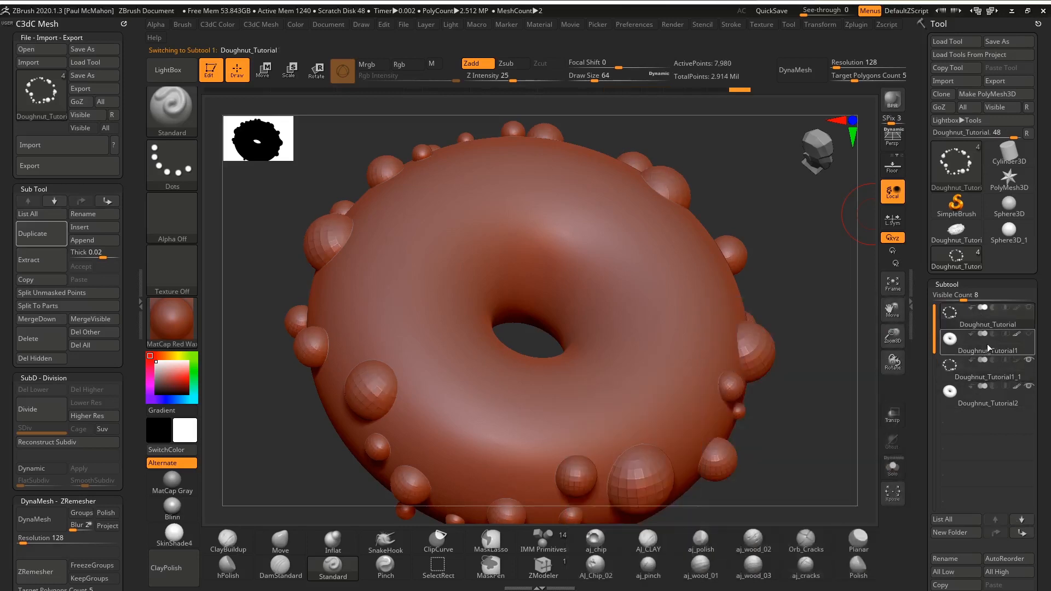
{"action": "left_click", "coordinate": [975, 402]}
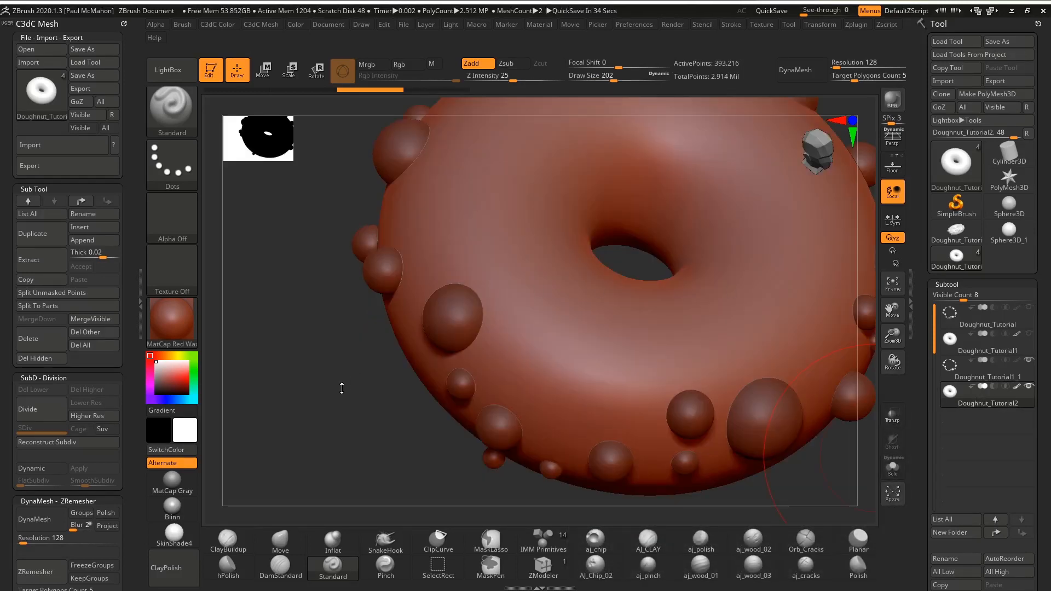
Step: Undo the test mask stroke and the deletion of the doughnut body's lower subdivision levels
{"action": "left_click_drag", "start_coordinate": [341, 388], "coordinate": [347, 381]}
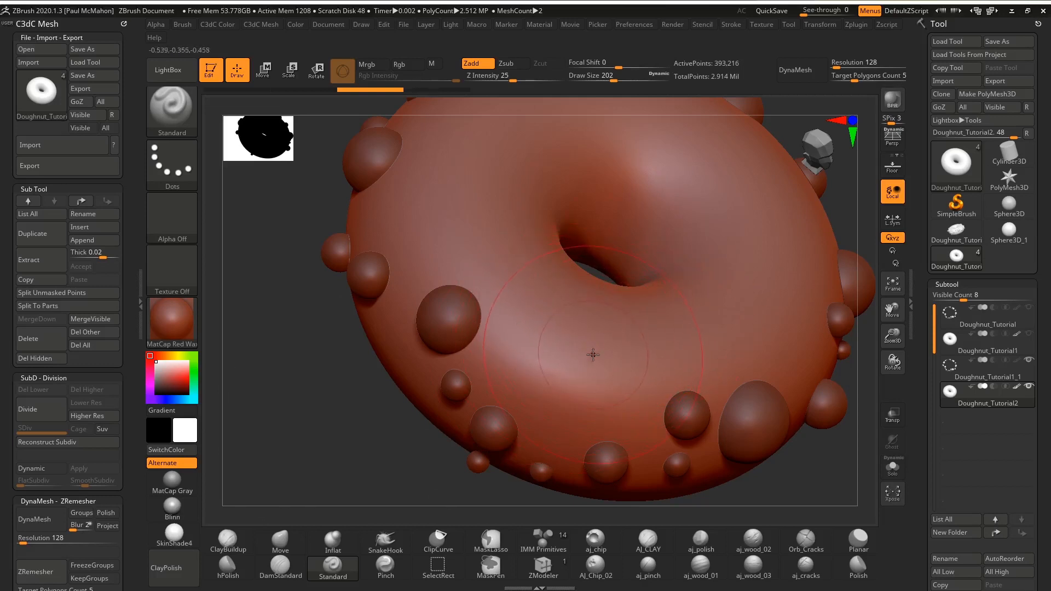
{"action": "left_click_drag", "start_coordinate": [564, 347], "coordinate": [578, 345], "text": "ctrl"}
{"action": "key", "text": "ctrl+z"}
{"action": "key", "text": "ctrl+z"}
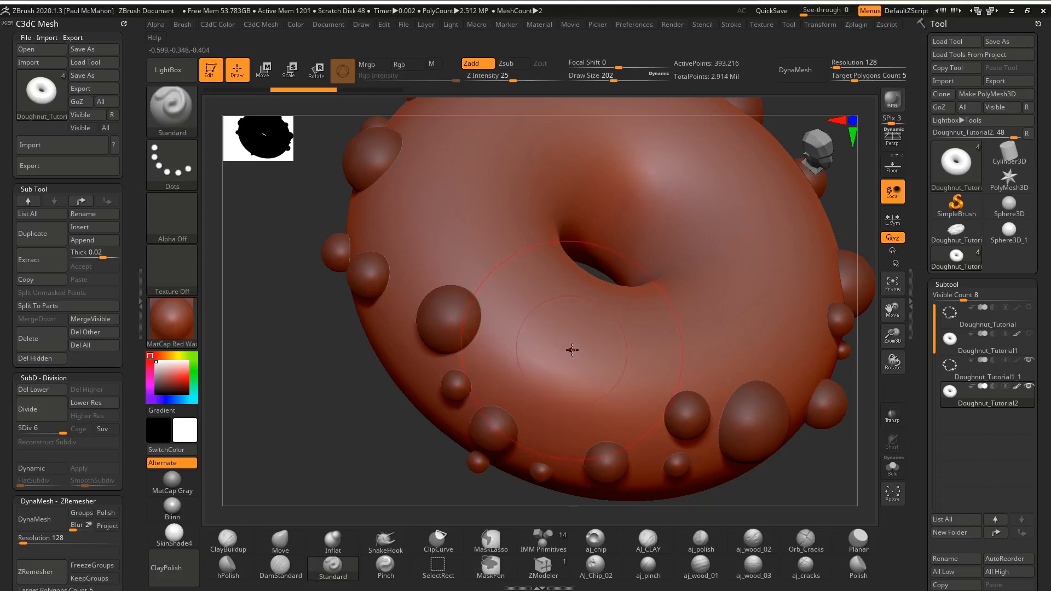
Step: Set the draw size to 54 and try painting a wavy mask across the doughnut's top
{"action": "right_click", "coordinate": [584, 346]}
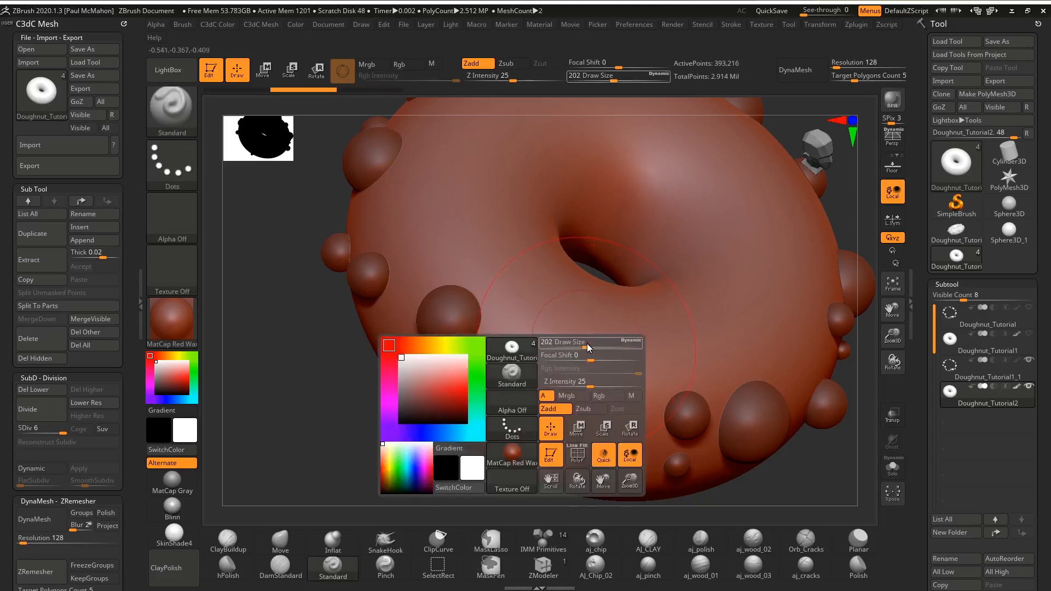
{"action": "right_click", "coordinate": [569, 308]}
{"action": "mouse_move", "coordinate": [556, 309]}
{"action": "left_mouse_down"}
{"action": "mouse_move", "coordinate": [537, 308]}
{"action": "mouse_move", "coordinate": [629, 340]}
{"action": "mouse_move", "coordinate": [722, 337]}
{"action": "mouse_move", "coordinate": [788, 284]}
{"action": "mouse_move", "coordinate": [750, 200]}
{"action": "mouse_move", "coordinate": [709, 189]}
{"action": "left_mouse_up"}
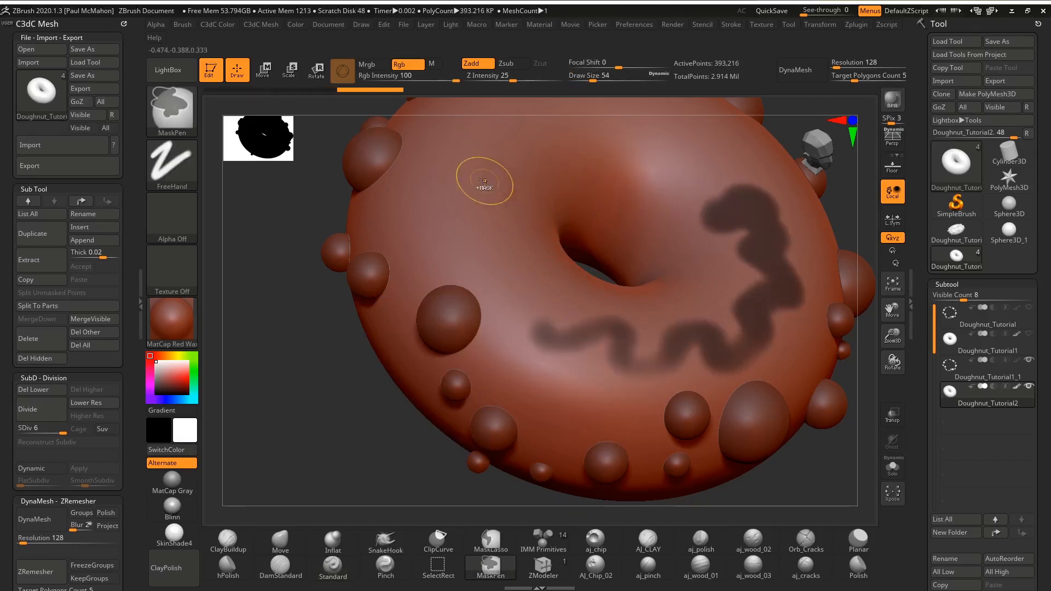
{"action": "left_click_drag", "start_coordinate": [492, 183], "coordinate": [485, 196], "text": "ctrl"}
{"action": "mouse_move", "coordinate": [465, 229]}
{"action": "left_mouse_down", "text": "ctrl"}
{"action": "mouse_move", "coordinate": [476, 263]}
{"action": "mouse_move", "coordinate": [561, 305]}
{"action": "left_mouse_up", "text": "ctrl"}
{"action": "key", "text": "ctrl+z"}
{"action": "key", "text": "ctrl+z"}
{"action": "key", "text": "ctrl+z"}
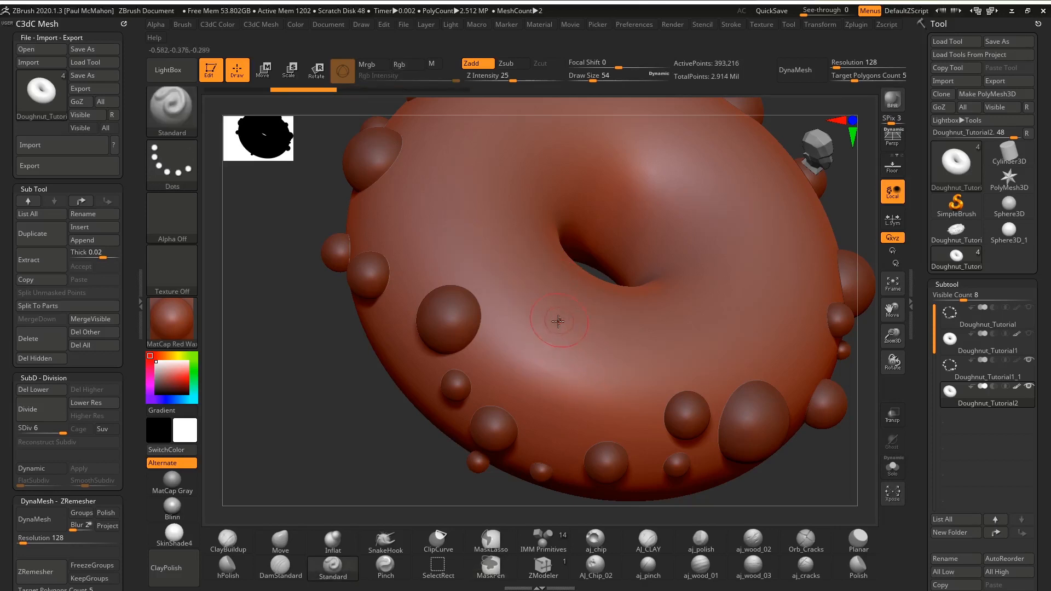
Step: Try a single mask dab on the doughnut's surface and undo it
{"action": "key", "text": "space"}
{"action": "left_click", "coordinate": [569, 349], "text": "ctrl"}
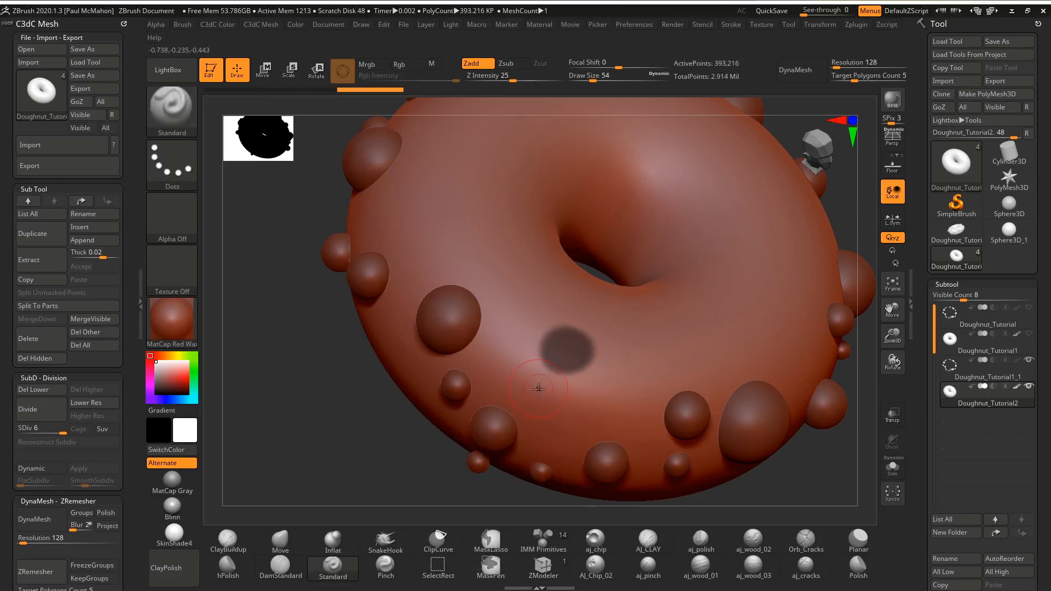
{"action": "key", "text": "ctrl+z"}
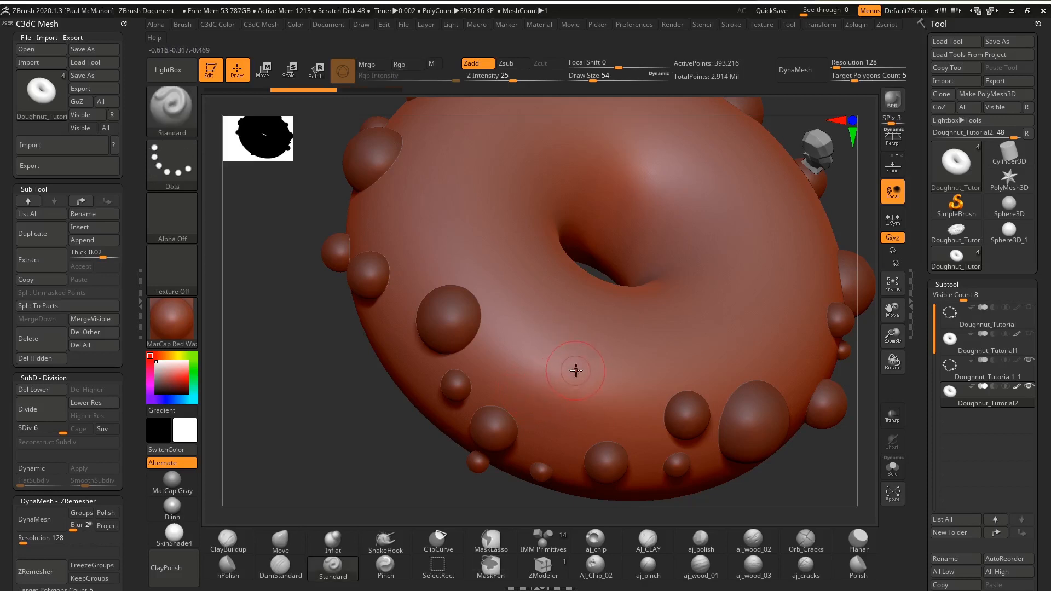
Step: Set the Standard brush's Focal Shift to -87
{"action": "key", "text": "space"}
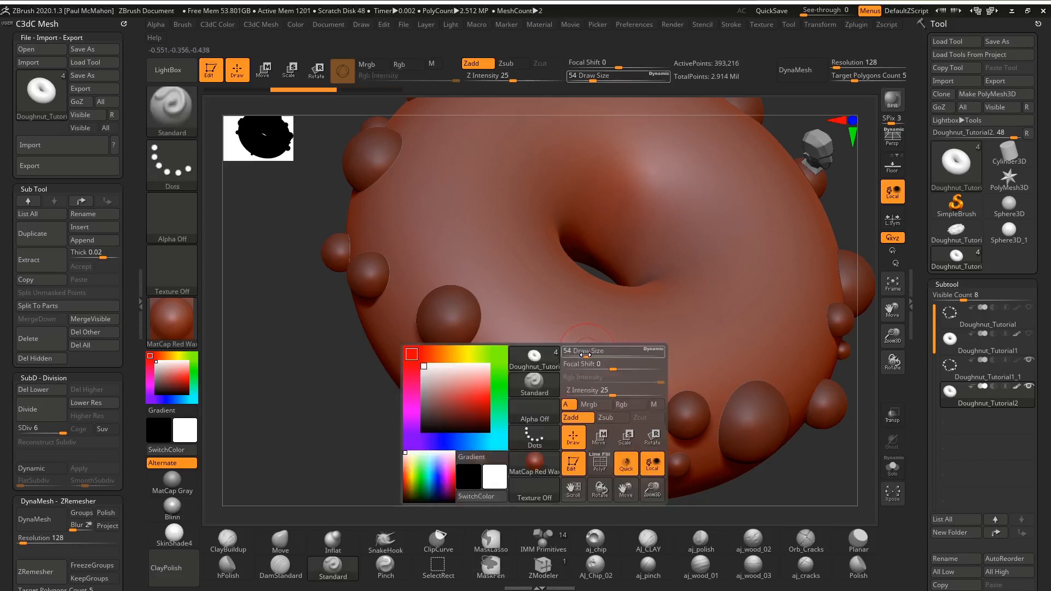
{"action": "left_click_drag", "start_coordinate": [613, 365], "coordinate": [604, 365]}
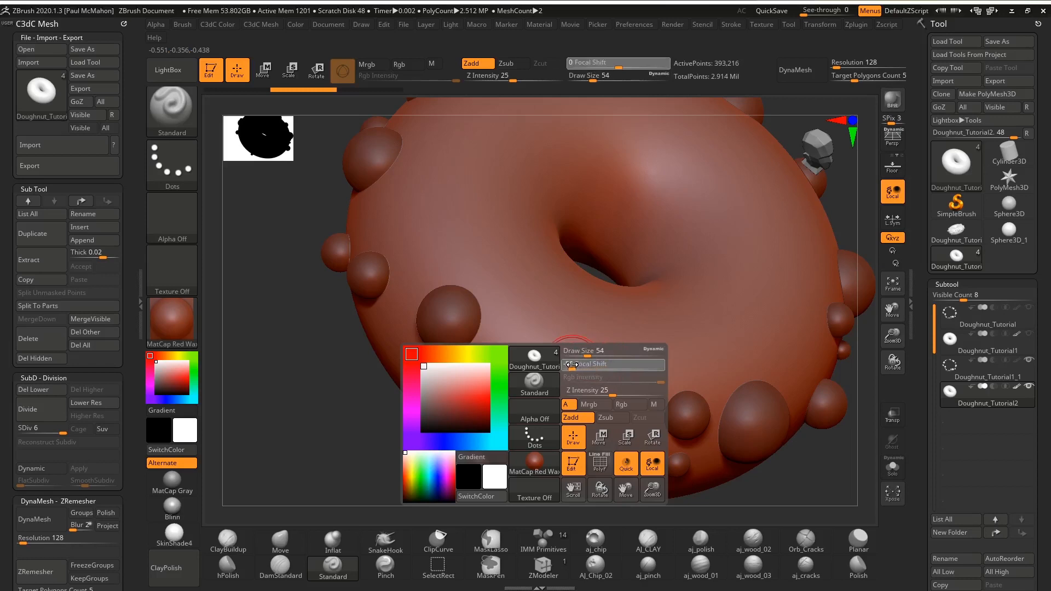
{"action": "left_click_drag", "start_coordinate": [571, 364], "coordinate": [571, 364]}
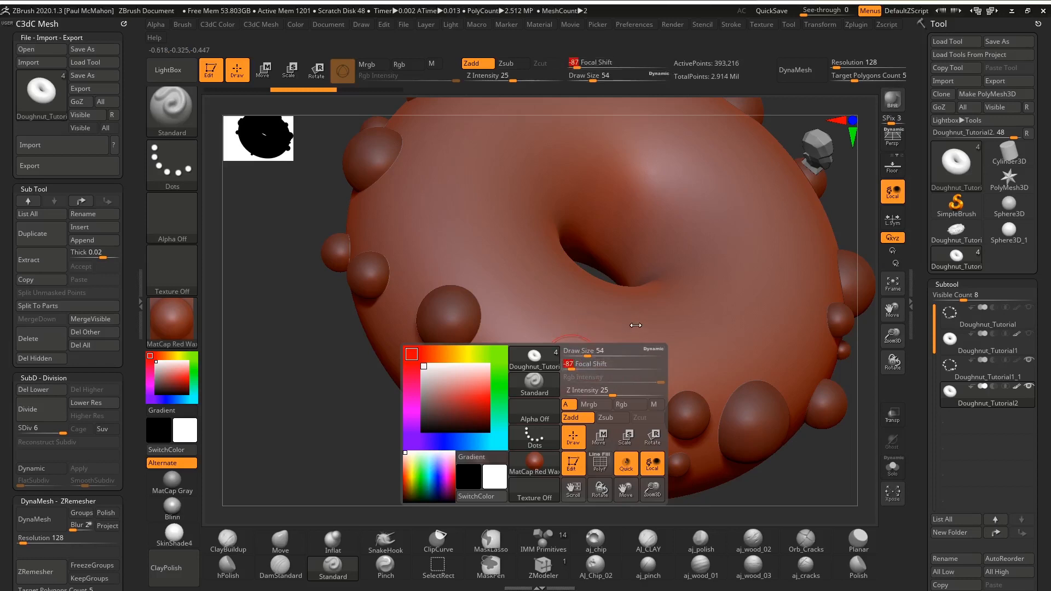
{"action": "key", "text": "space"}
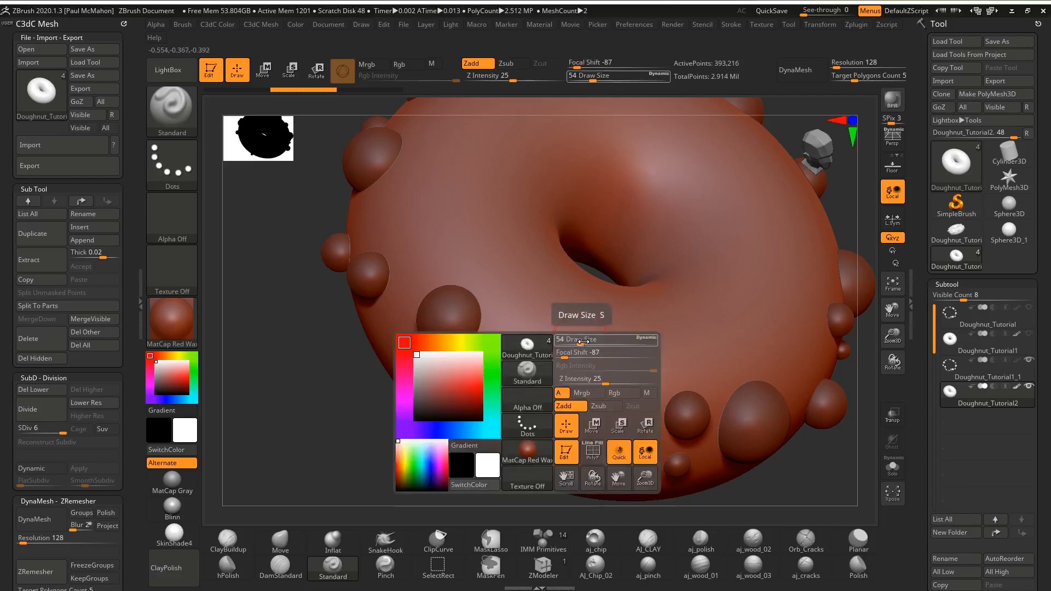
{"action": "key", "text": "space"}
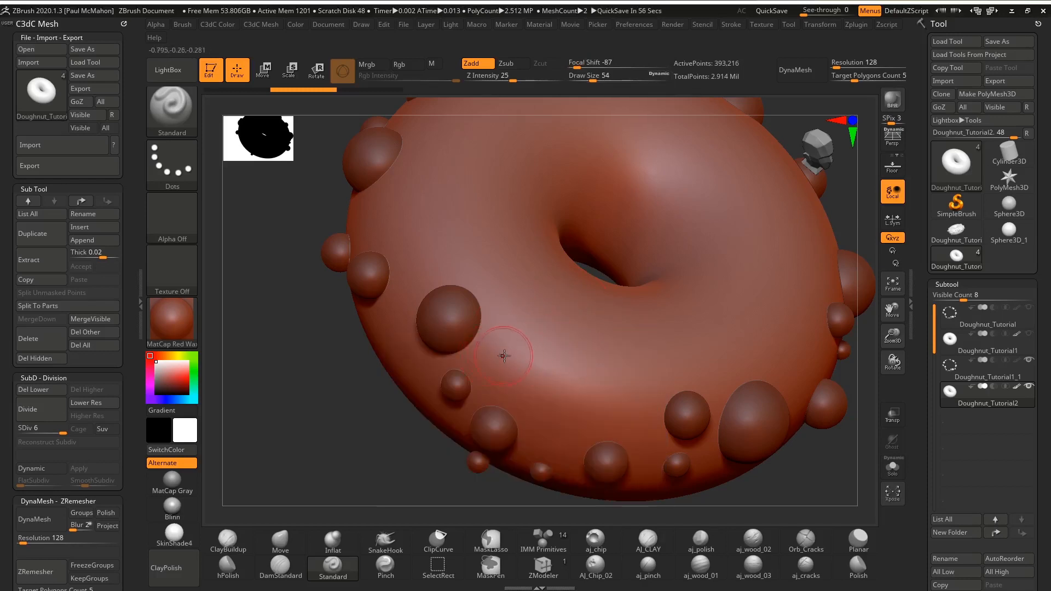
Step: Set the draw size to 41 and paint the start of a wavy icing-edge mask beside the large sphere
{"action": "left_click_drag", "start_coordinate": [318, 393], "coordinate": [469, 370], "text": "alt"}
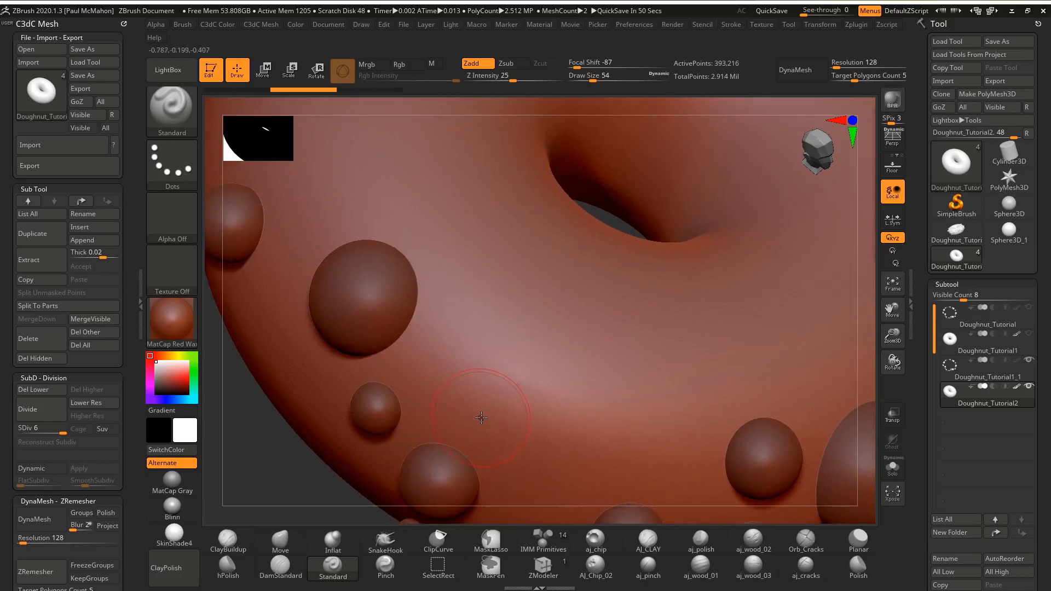
{"action": "left_click_drag", "start_coordinate": [283, 471], "coordinate": [350, 433]}
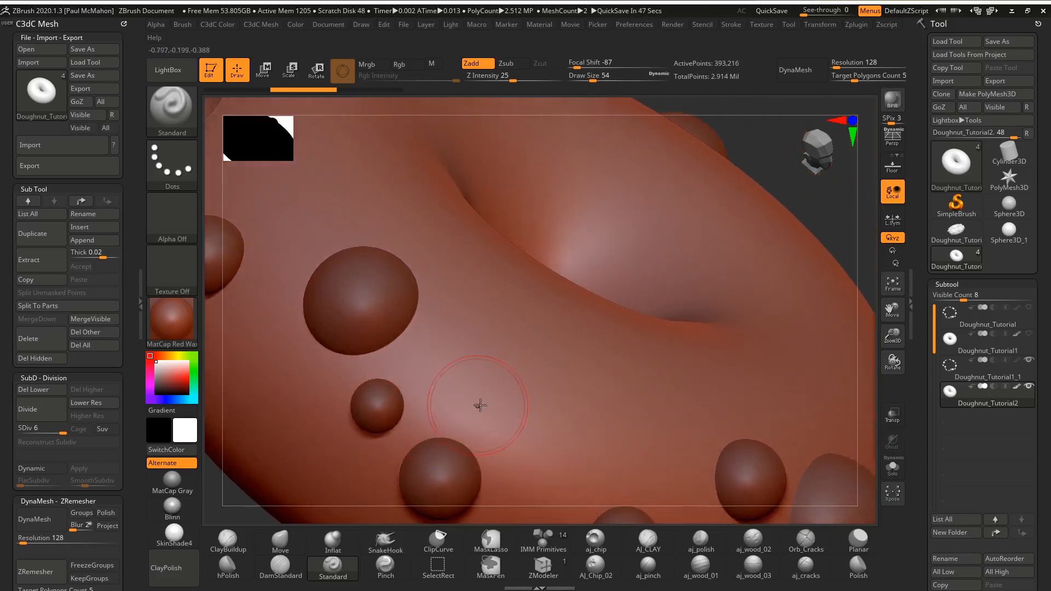
{"action": "key", "text": "space"}
{"action": "mouse_move", "coordinate": [484, 401]}
{"action": "left_mouse_down"}
{"action": "mouse_move", "coordinate": [485, 410]}
{"action": "mouse_move", "coordinate": [498, 378]}
{"action": "mouse_move", "coordinate": [448, 361]}
{"action": "mouse_move", "coordinate": [413, 377]}
{"action": "mouse_move", "coordinate": [432, 361]}
{"action": "mouse_move", "coordinate": [432, 268]}
{"action": "left_mouse_up"}
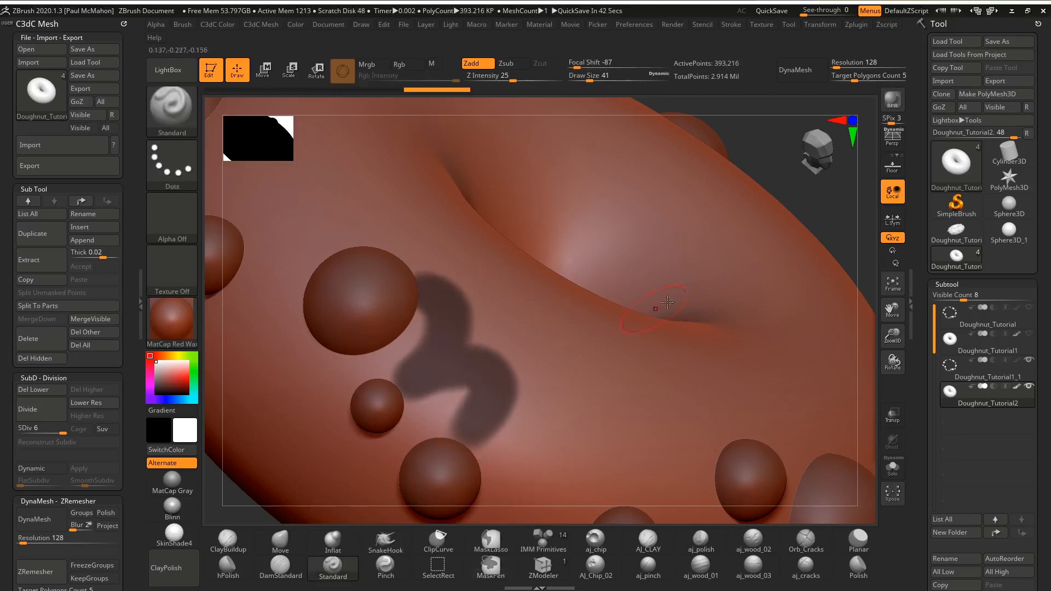
{"action": "left_click_drag", "start_coordinate": [820, 187], "coordinate": [671, 296], "text": "alt"}
{"action": "left_click_drag", "start_coordinate": [429, 412], "coordinate": [498, 362]}
Step: Continue the wavy mask line along the doughnut's outer side, curving it above the spheres and dipping between them
{"action": "mouse_move", "coordinate": [460, 319]}
{"action": "left_mouse_down", "text": "ctrl"}
{"action": "mouse_move", "coordinate": [484, 312]}
{"action": "mouse_move", "coordinate": [483, 359]}
{"action": "left_mouse_up", "text": "ctrl"}
{"action": "right_click_drag", "start_coordinate": [483, 359], "coordinate": [491, 364], "text": "ctrl"}
{"action": "mouse_move", "coordinate": [329, 469]}
{"action": "left_mouse_down"}
{"action": "mouse_move", "coordinate": [365, 464]}
{"action": "mouse_move", "coordinate": [300, 371]}
{"action": "left_mouse_up"}
{"action": "mouse_move", "coordinate": [506, 337]}
{"action": "left_mouse_down", "text": "ctrl"}
{"action": "mouse_move", "coordinate": [572, 282]}
{"action": "mouse_move", "coordinate": [594, 295]}
{"action": "left_mouse_up", "text": "ctrl"}
{"action": "left_click_drag", "start_coordinate": [352, 438], "coordinate": [415, 410]}
{"action": "mouse_move", "coordinate": [603, 291]}
{"action": "left_mouse_down", "text": "ctrl"}
{"action": "mouse_move", "coordinate": [635, 254]}
{"action": "mouse_move", "coordinate": [676, 241]}
{"action": "left_mouse_up", "text": "ctrl"}
{"action": "mouse_move", "coordinate": [426, 439]}
{"action": "left_mouse_down"}
{"action": "mouse_move", "coordinate": [403, 426]}
{"action": "mouse_move", "coordinate": [387, 431]}
{"action": "mouse_move", "coordinate": [401, 432]}
{"action": "left_mouse_up"}
{"action": "mouse_move", "coordinate": [517, 265]}
{"action": "left_mouse_down", "text": "ctrl"}
{"action": "mouse_move", "coordinate": [547, 258]}
{"action": "mouse_move", "coordinate": [569, 280]}
{"action": "left_mouse_up", "text": "ctrl"}
{"action": "left_click_drag", "start_coordinate": [581, 414], "coordinate": [533, 414]}
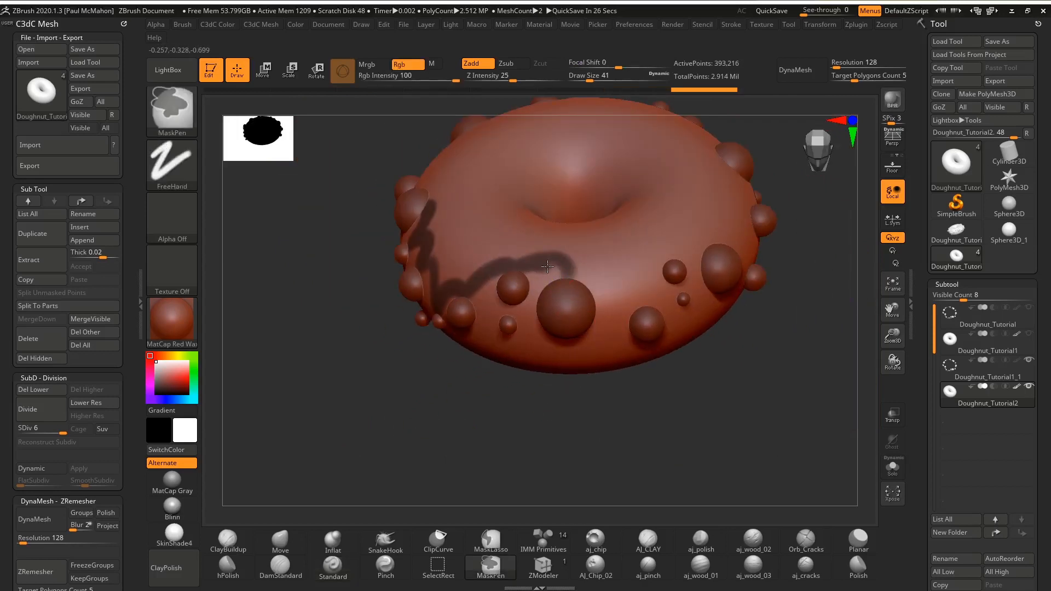
{"action": "left_click_drag", "start_coordinate": [620, 288], "coordinate": [632, 304], "text": "ctrl"}
{"action": "right_click_drag", "start_coordinate": [632, 304], "coordinate": [646, 354], "text": "ctrl"}
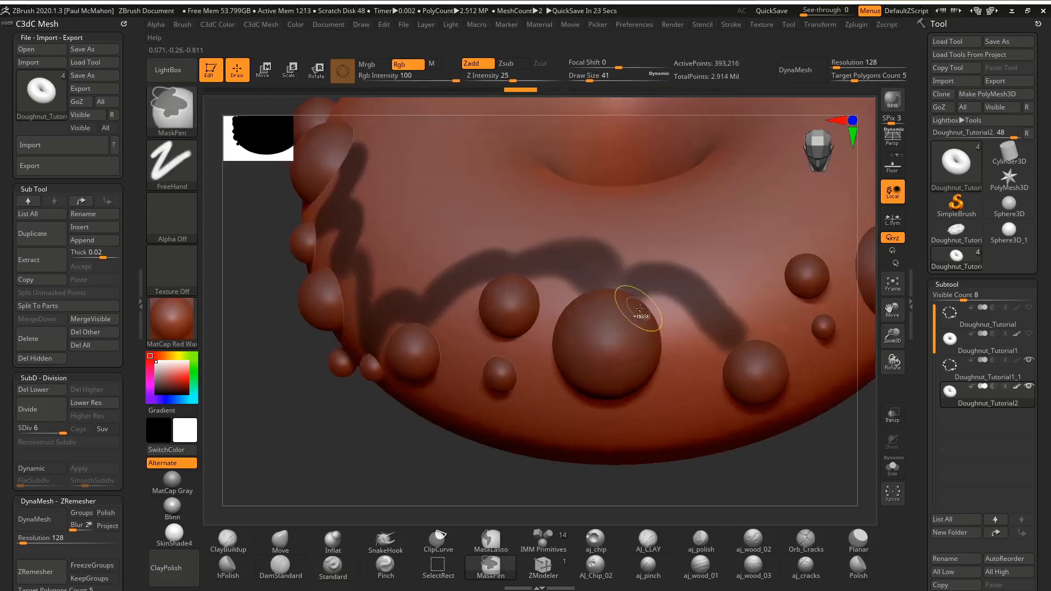
Step: Extend the icing-edge mask around the next side of the doughnut, weaving it around the spheres
{"action": "mouse_move", "coordinate": [719, 477]}
{"action": "left_mouse_down"}
{"action": "mouse_move", "coordinate": [569, 436]}
{"action": "mouse_move", "coordinate": [525, 350]}
{"action": "left_mouse_up"}
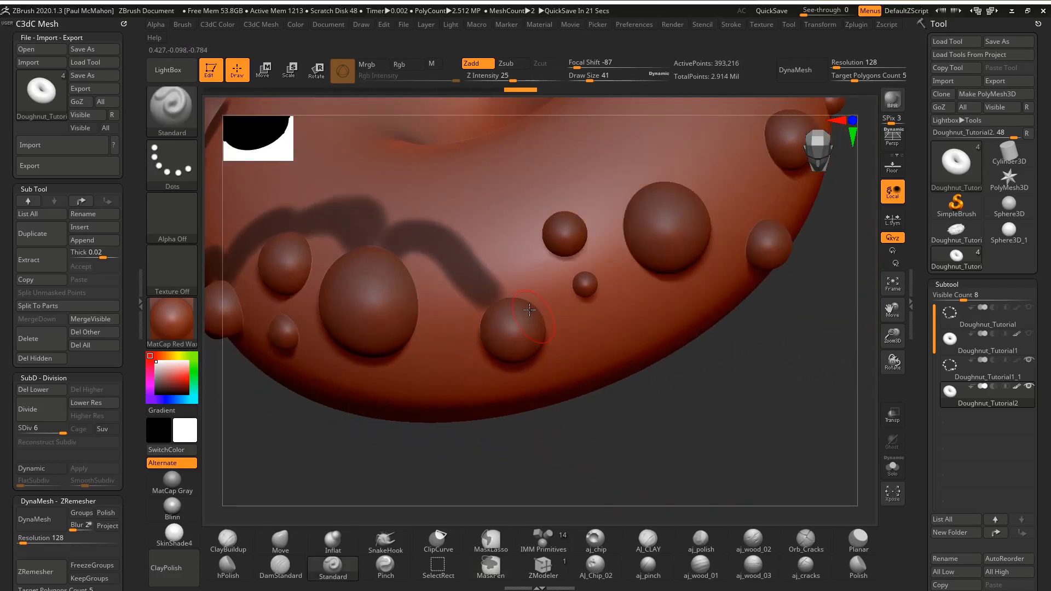
{"action": "mouse_move", "coordinate": [504, 301]}
{"action": "left_mouse_down", "text": "ctrl"}
{"action": "mouse_move", "coordinate": [498, 231]}
{"action": "mouse_move", "coordinate": [536, 211]}
{"action": "mouse_move", "coordinate": [558, 225]}
{"action": "mouse_move", "coordinate": [571, 192]}
{"action": "mouse_move", "coordinate": [649, 213]}
{"action": "left_mouse_up", "text": "ctrl"}
{"action": "mouse_move", "coordinate": [767, 345]}
{"action": "left_mouse_down"}
{"action": "mouse_move", "coordinate": [638, 363]}
{"action": "mouse_move", "coordinate": [713, 350]}
{"action": "mouse_move", "coordinate": [722, 397]}
{"action": "mouse_move", "coordinate": [699, 386]}
{"action": "left_mouse_up"}
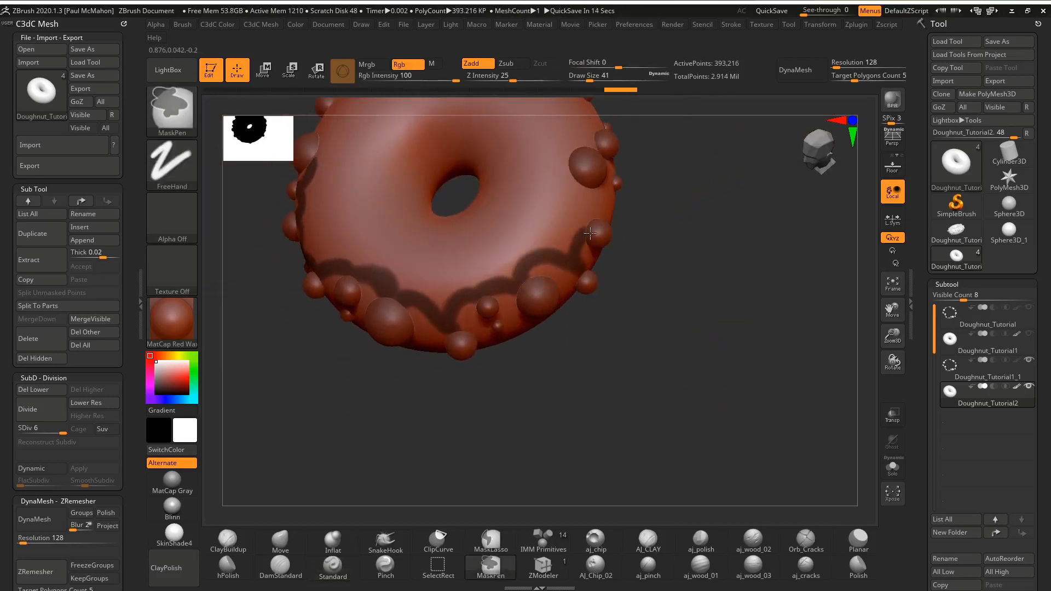
{"action": "left_click_drag", "start_coordinate": [699, 229], "coordinate": [682, 316]}
{"action": "mouse_move", "coordinate": [573, 365]}
{"action": "left_mouse_down", "text": "ctrl"}
{"action": "mouse_move", "coordinate": [544, 342]}
{"action": "mouse_move", "coordinate": [563, 295]}
{"action": "left_mouse_up", "text": "ctrl"}
{"action": "left_click_drag", "start_coordinate": [706, 241], "coordinate": [699, 377]}
{"action": "mouse_move", "coordinate": [545, 376]}
{"action": "left_mouse_down", "text": "ctrl"}
{"action": "mouse_move", "coordinate": [523, 347]}
{"action": "mouse_move", "coordinate": [560, 347]}
{"action": "mouse_move", "coordinate": [541, 328]}
{"action": "mouse_move", "coordinate": [532, 260]}
{"action": "left_mouse_up", "text": "ctrl"}
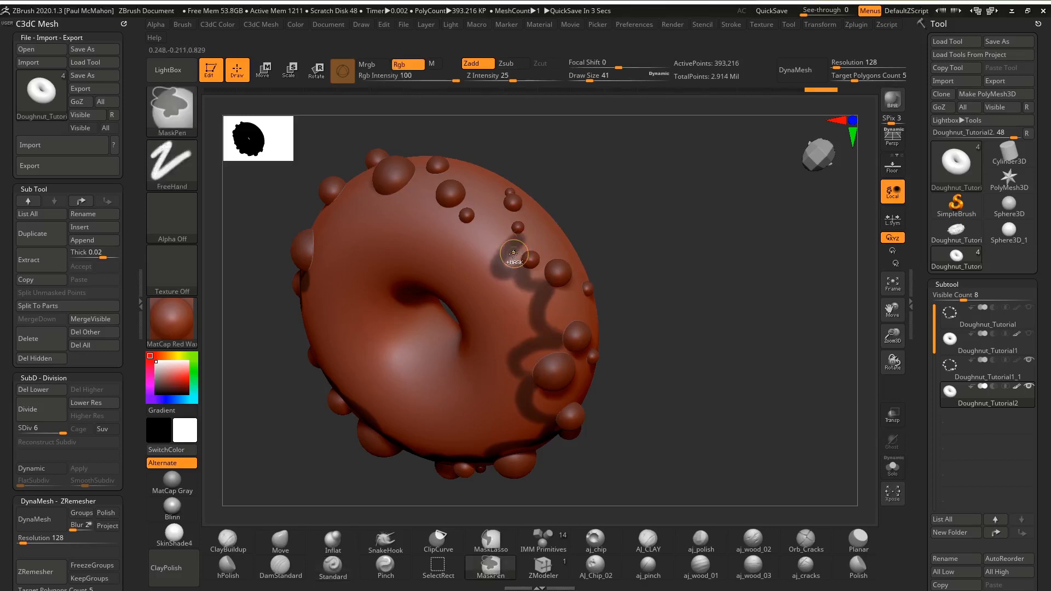
Step: Reduce the draw size to 23 and mask thin curves around the smallest spheres on the outer edge
{"action": "key", "text": "space"}
{"action": "left_click_drag", "start_coordinate": [514, 243], "coordinate": [509, 242]}
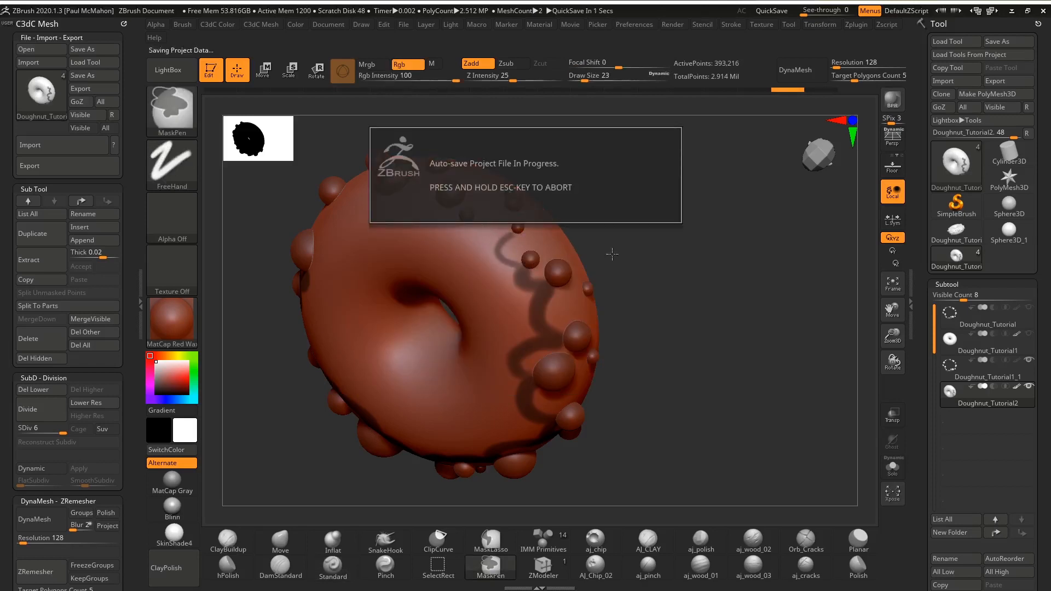
{"action": "mouse_move", "coordinate": [694, 284]}
{"action": "left_mouse_down"}
{"action": "mouse_move", "coordinate": [680, 279]}
{"action": "mouse_move", "coordinate": [706, 300]}
{"action": "mouse_move", "coordinate": [737, 288]}
{"action": "mouse_move", "coordinate": [722, 291]}
{"action": "mouse_move", "coordinate": [701, 264]}
{"action": "mouse_move", "coordinate": [741, 270]}
{"action": "mouse_move", "coordinate": [696, 269]}
{"action": "mouse_move", "coordinate": [687, 298]}
{"action": "mouse_move", "coordinate": [694, 277]}
{"action": "mouse_move", "coordinate": [672, 279]}
{"action": "mouse_move", "coordinate": [743, 298]}
{"action": "mouse_move", "coordinate": [708, 290]}
{"action": "left_mouse_up"}
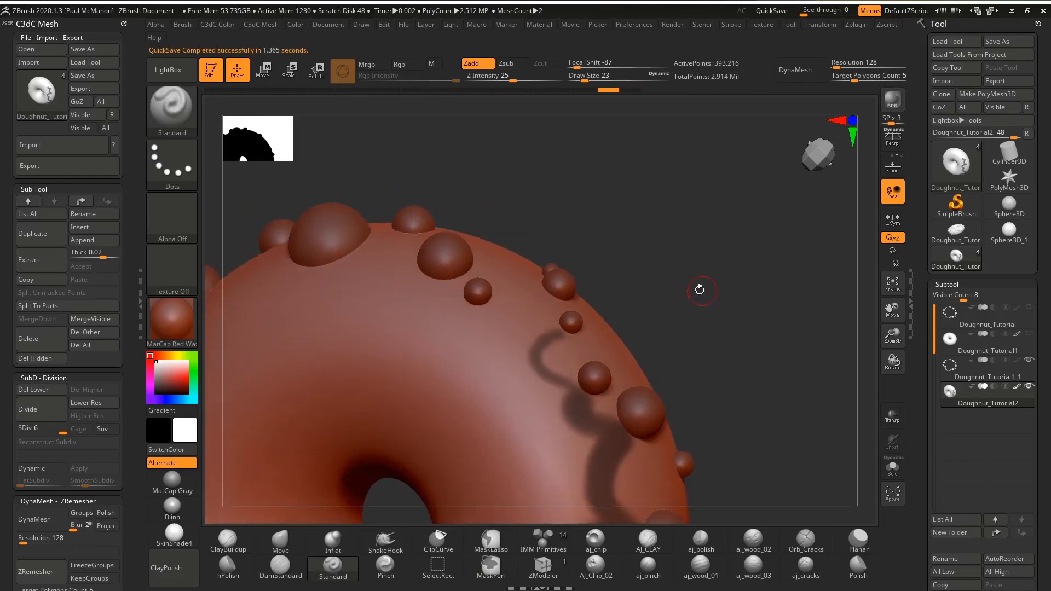
{"action": "key", "text": "ctrl"}
{"action": "left_click_drag", "start_coordinate": [503, 333], "coordinate": [553, 296], "text": "ctrl"}
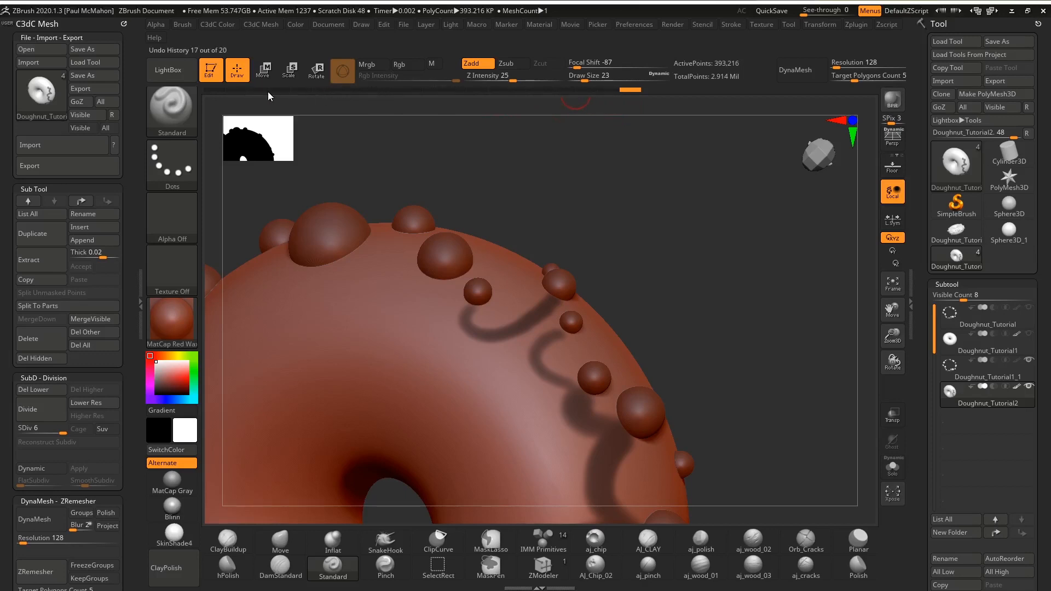
Step: Join the thin mask curves into drips between the small spheres and carry the line toward the large sphere
{"action": "mouse_move", "coordinate": [614, 241]}
{"action": "left_mouse_down"}
{"action": "mouse_move", "coordinate": [656, 284]}
{"action": "mouse_move", "coordinate": [674, 284]}
{"action": "left_mouse_up"}
{"action": "mouse_move", "coordinate": [562, 319]}
{"action": "left_mouse_down", "text": "ctrl"}
{"action": "mouse_move", "coordinate": [526, 331]}
{"action": "mouse_move", "coordinate": [526, 356]}
{"action": "mouse_move", "coordinate": [547, 349]}
{"action": "mouse_move", "coordinate": [553, 398]}
{"action": "left_mouse_up", "text": "ctrl"}
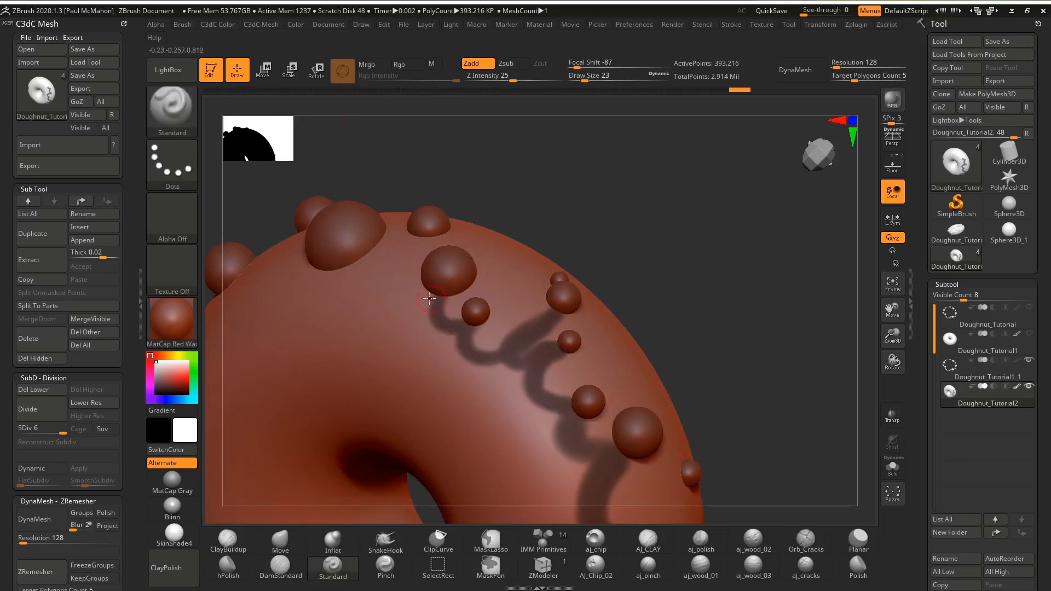
{"action": "mouse_move", "coordinate": [628, 239]}
{"action": "left_mouse_down"}
{"action": "mouse_move", "coordinate": [708, 244]}
{"action": "mouse_move", "coordinate": [718, 260]}
{"action": "mouse_move", "coordinate": [695, 234]}
{"action": "left_mouse_up"}
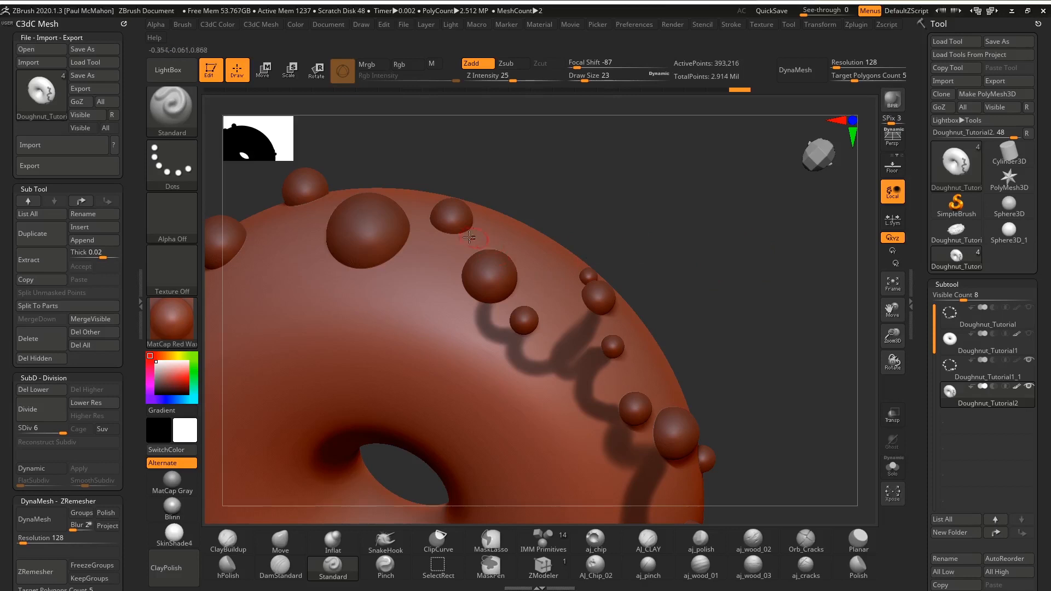
{"action": "left_click_drag", "start_coordinate": [444, 237], "coordinate": [467, 295], "text": "ctrl"}
{"action": "left_click_drag", "start_coordinate": [706, 241], "coordinate": [755, 246]}
{"action": "mouse_move", "coordinate": [386, 203]}
{"action": "left_mouse_down", "text": "ctrl"}
{"action": "mouse_move", "coordinate": [386, 257]}
{"action": "mouse_move", "coordinate": [424, 295]}
{"action": "left_mouse_up", "text": "ctrl"}
Step: Finish the wavy mask outlines on the outer edge and around the hole, and start filling between them with draw size 68
{"action": "mouse_move", "coordinate": [750, 328]}
{"action": "left_mouse_down"}
{"action": "mouse_move", "coordinate": [804, 322]}
{"action": "mouse_move", "coordinate": [697, 288]}
{"action": "left_mouse_up"}
{"action": "mouse_move", "coordinate": [406, 242]}
{"action": "left_mouse_down", "text": "ctrl"}
{"action": "mouse_move", "coordinate": [386, 359]}
{"action": "mouse_move", "coordinate": [406, 241]}
{"action": "left_mouse_up", "text": "ctrl"}
{"action": "mouse_move", "coordinate": [752, 329]}
{"action": "left_mouse_down"}
{"action": "mouse_move", "coordinate": [763, 267]}
{"action": "mouse_move", "coordinate": [739, 257]}
{"action": "left_mouse_up"}
{"action": "left_click_drag", "start_coordinate": [536, 405], "coordinate": [377, 337], "text": "ctrl"}
{"action": "left_click_drag", "start_coordinate": [723, 246], "coordinate": [755, 301]}
{"action": "left_click_drag", "start_coordinate": [375, 361], "coordinate": [341, 204], "text": "ctrl"}
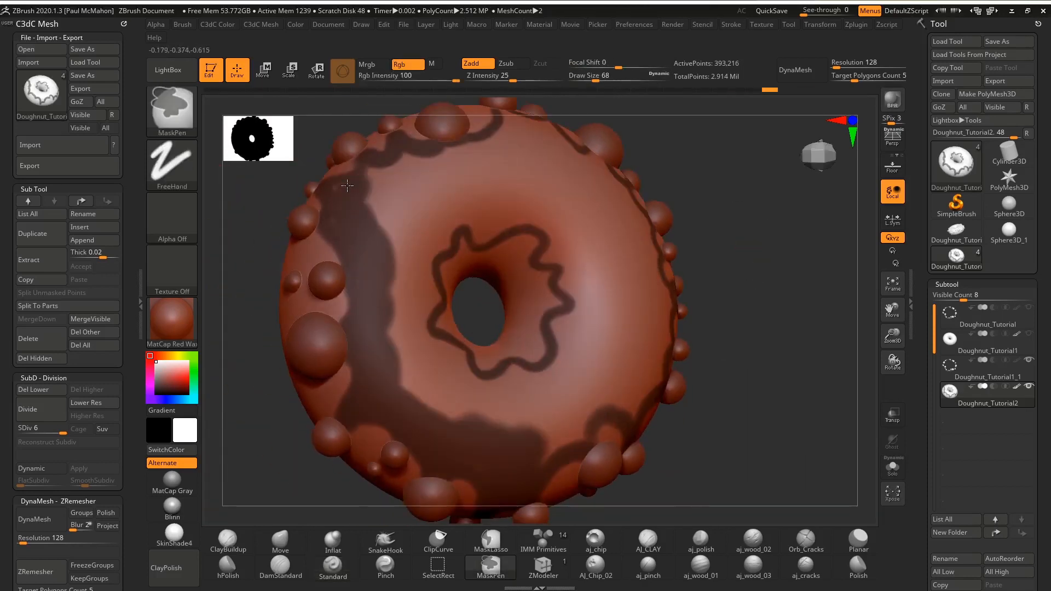
Step: Fill the whole icing area between the outer and inner wavy outlines with mask
{"action": "left_click_drag", "start_coordinate": [750, 262], "coordinate": [766, 328]}
{"action": "left_click_drag", "start_coordinate": [386, 307], "coordinate": [493, 246], "text": "ctrl"}
{"action": "left_click_drag", "start_coordinate": [738, 246], "coordinate": [755, 301]}
{"action": "left_click_drag", "start_coordinate": [438, 268], "coordinate": [550, 323], "text": "ctrl"}
{"action": "mouse_move", "coordinate": [739, 301]}
{"action": "left_mouse_down"}
{"action": "mouse_move", "coordinate": [712, 247]}
{"action": "mouse_move", "coordinate": [701, 247]}
{"action": "left_mouse_up"}
{"action": "mouse_move", "coordinate": [542, 340]}
{"action": "left_mouse_down", "text": "ctrl"}
{"action": "mouse_move", "coordinate": [499, 418]}
{"action": "mouse_move", "coordinate": [424, 270]}
{"action": "left_mouse_up", "text": "ctrl"}
{"action": "left_click_drag", "start_coordinate": [711, 263], "coordinate": [761, 284]}
{"action": "mouse_move", "coordinate": [471, 297]}
{"action": "left_mouse_down", "text": "ctrl"}
{"action": "mouse_move", "coordinate": [358, 336]}
{"action": "mouse_move", "coordinate": [462, 452]}
{"action": "left_mouse_up", "text": "ctrl"}
{"action": "left_click_drag", "start_coordinate": [711, 306], "coordinate": [728, 284]}
{"action": "mouse_move", "coordinate": [569, 339]}
{"action": "left_mouse_down", "text": "ctrl"}
{"action": "mouse_move", "coordinate": [466, 213]}
{"action": "mouse_move", "coordinate": [323, 329]}
{"action": "left_mouse_up", "text": "ctrl"}
{"action": "left_click_drag", "start_coordinate": [727, 307], "coordinate": [712, 274]}
{"action": "left_click_drag", "start_coordinate": [405, 377], "coordinate": [591, 281], "text": "ctrl"}
{"action": "mouse_move", "coordinate": [711, 361]}
{"action": "left_mouse_down"}
{"action": "mouse_move", "coordinate": [706, 340]}
{"action": "mouse_move", "coordinate": [791, 346]}
{"action": "mouse_move", "coordinate": [766, 438]}
{"action": "left_mouse_up"}
{"action": "left_click_drag", "start_coordinate": [684, 314], "coordinate": [685, 361], "text": "ctrl"}
Step: Refine the outer icing edge of the mask around the spheres using draw size 33
{"action": "left_click_drag", "start_coordinate": [643, 244], "coordinate": [572, 293], "text": "ctrl"}
{"action": "left_click_drag", "start_coordinate": [493, 481], "coordinate": [548, 466]}
{"action": "left_click_drag", "start_coordinate": [498, 241], "coordinate": [563, 330], "text": "ctrl"}
{"action": "mouse_move", "coordinate": [306, 435]}
{"action": "left_mouse_down"}
{"action": "mouse_move", "coordinate": [386, 425]}
{"action": "mouse_move", "coordinate": [378, 408]}
{"action": "left_mouse_up"}
{"action": "mouse_move", "coordinate": [449, 214]}
{"action": "left_mouse_down", "text": "ctrl"}
{"action": "mouse_move", "coordinate": [481, 241]}
{"action": "mouse_move", "coordinate": [484, 276]}
{"action": "left_mouse_up", "text": "ctrl"}
{"action": "left_click_drag", "start_coordinate": [285, 438], "coordinate": [438, 438]}
{"action": "left_click_drag", "start_coordinate": [476, 331], "coordinate": [594, 304], "text": "ctrl"}
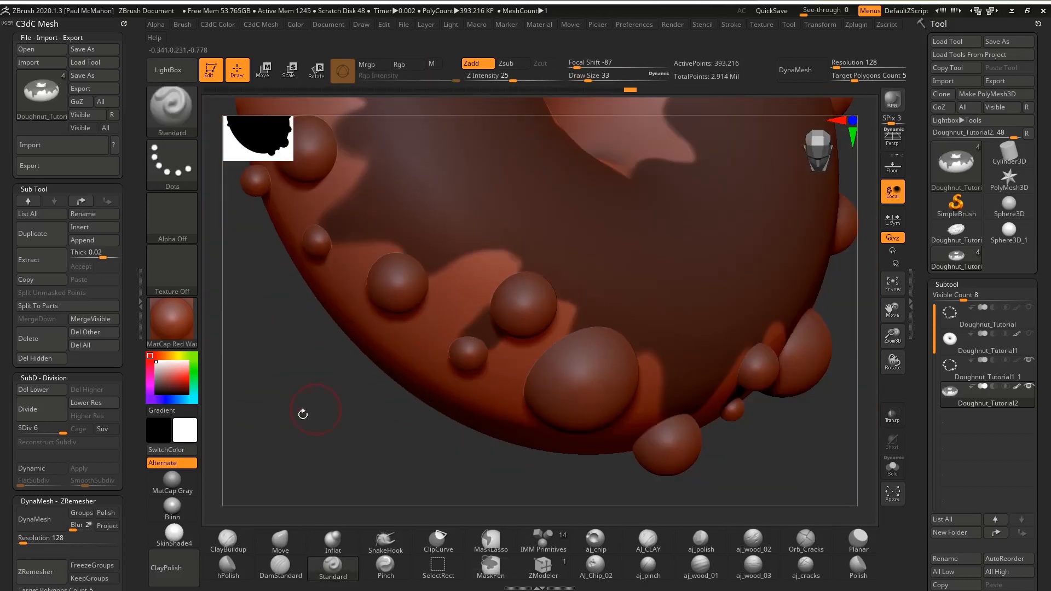
Step: Touch up the mask's outer edge from several sides, shaping icing drips between the spheres with draw size 41
{"action": "left_click_drag", "start_coordinate": [307, 427], "coordinate": [383, 384]}
{"action": "left_click_drag", "start_coordinate": [608, 268], "coordinate": [596, 209], "text": "ctrl"}
{"action": "left_click_drag", "start_coordinate": [306, 427], "coordinate": [377, 438]}
{"action": "left_click_drag", "start_coordinate": [553, 159], "coordinate": [506, 183], "text": "ctrl"}
{"action": "left_click_drag", "start_coordinate": [597, 249], "coordinate": [552, 268], "text": "ctrl"}
{"action": "left_click_drag", "start_coordinate": [580, 353], "coordinate": [599, 295], "text": "ctrl"}
{"action": "mouse_move", "coordinate": [328, 416]}
{"action": "left_mouse_down"}
{"action": "mouse_move", "coordinate": [378, 357]}
{"action": "mouse_move", "coordinate": [339, 331]}
{"action": "mouse_move", "coordinate": [339, 274]}
{"action": "left_mouse_up"}
{"action": "left_click_drag", "start_coordinate": [509, 180], "coordinate": [448, 186], "text": "ctrl"}
{"action": "left_click_drag", "start_coordinate": [306, 350], "coordinate": [351, 350]}
{"action": "left_click_drag", "start_coordinate": [490, 253], "coordinate": [448, 256], "text": "ctrl"}
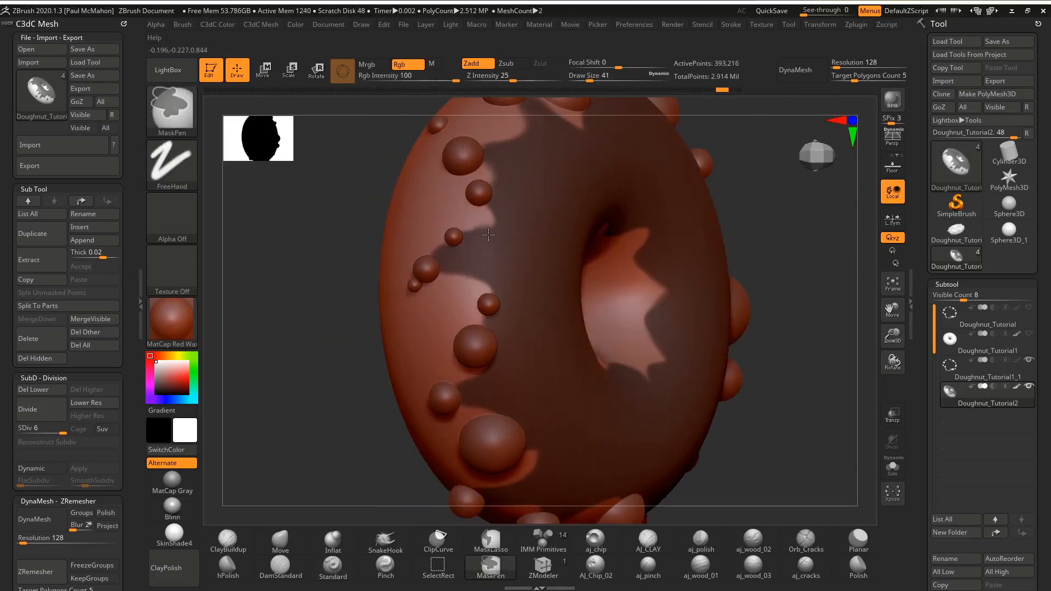
Step: Reduce the draw size to 25 and mask narrow drips on the remaining outer edge between the spheres
{"action": "left_click_drag", "start_coordinate": [345, 284], "coordinate": [364, 378]}
{"action": "key", "text": "["}
{"action": "key", "text": "["}
{"action": "mouse_move", "coordinate": [495, 335]}
{"action": "left_mouse_down", "text": "ctrl"}
{"action": "mouse_move", "coordinate": [429, 309]}
{"action": "mouse_move", "coordinate": [467, 354]}
{"action": "left_mouse_up", "text": "ctrl"}
{"action": "mouse_move", "coordinate": [355, 230]}
{"action": "left_mouse_down"}
{"action": "mouse_move", "coordinate": [377, 192]}
{"action": "mouse_move", "coordinate": [339, 219]}
{"action": "left_mouse_up"}
{"action": "mouse_move", "coordinate": [591, 268]}
{"action": "left_mouse_down", "text": "ctrl"}
{"action": "mouse_move", "coordinate": [601, 298]}
{"action": "mouse_move", "coordinate": [664, 270]}
{"action": "left_mouse_up", "text": "ctrl"}
{"action": "left_click_drag", "start_coordinate": [340, 219], "coordinate": [366, 192]}
{"action": "left_click_drag", "start_coordinate": [705, 321], "coordinate": [715, 330], "text": "ctrl"}
{"action": "key", "text": "f"}
{"action": "left_click_drag", "start_coordinate": [709, 464], "coordinate": [723, 443]}
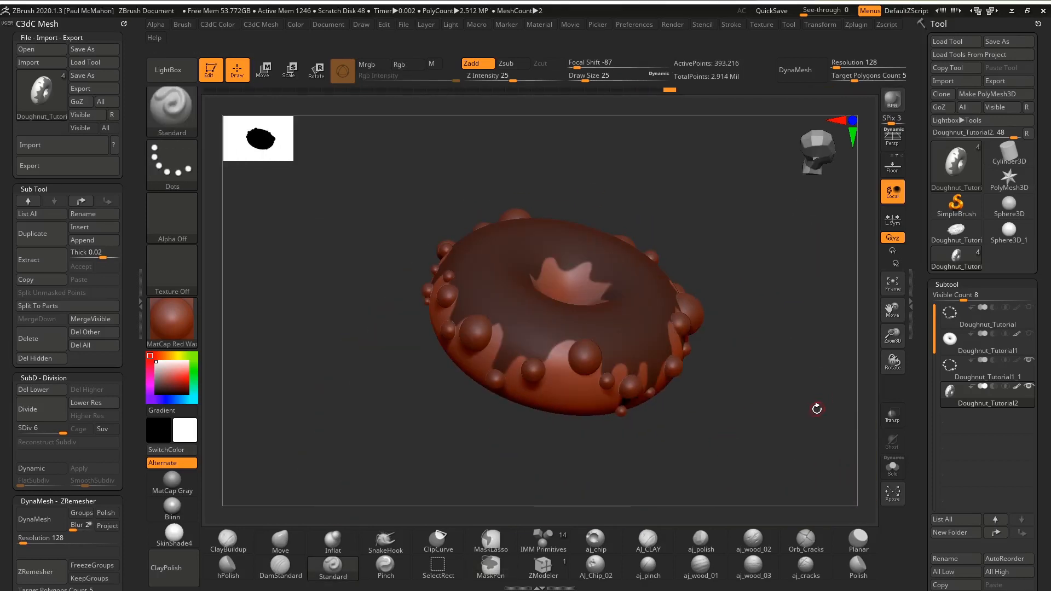
Step: Try masking an extra icing drip beside the small spheres on the doughnut's side and erase it again
{"action": "left_click_drag", "start_coordinate": [777, 353], "coordinate": [844, 433]}
{"action": "left_click_drag", "start_coordinate": [798, 407], "coordinate": [854, 320], "text": "alt"}
{"action": "key", "text": "ctrl"}
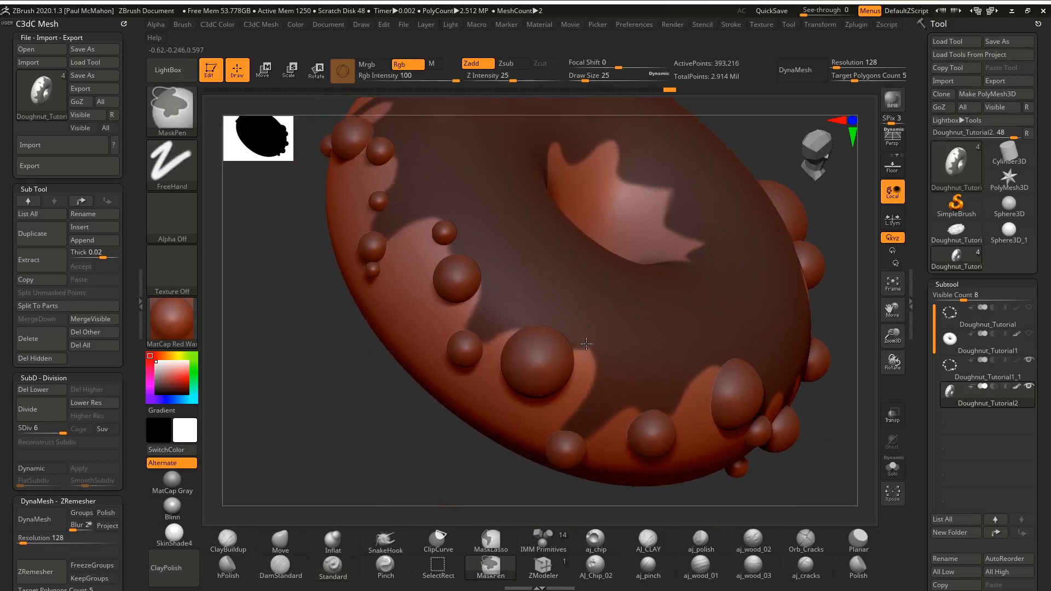
{"action": "key", "text": "ctrl"}
{"action": "key", "text": "ctrl+shift"}
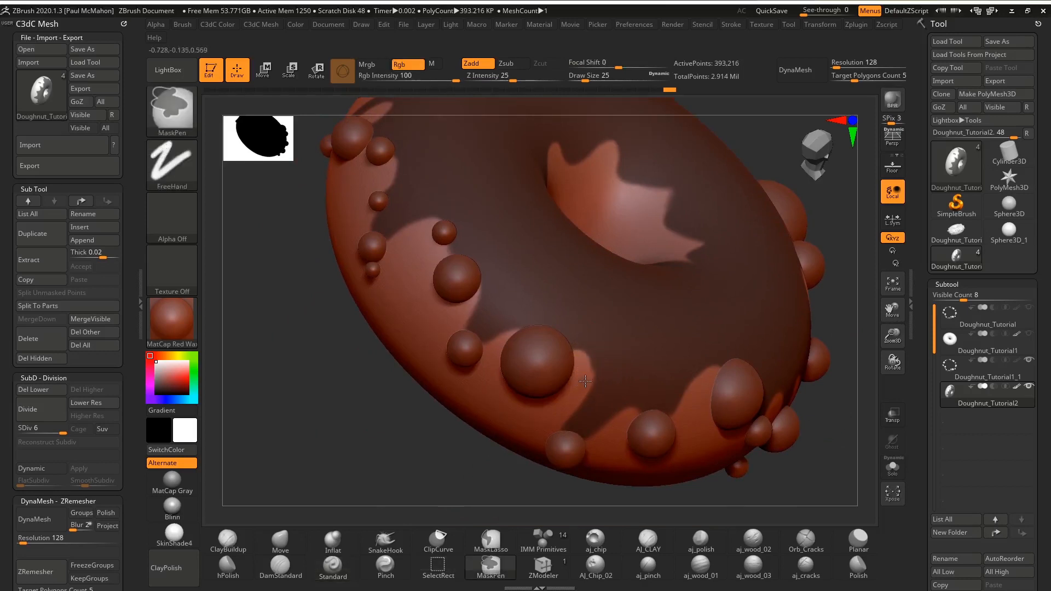
{"action": "mouse_move", "coordinate": [300, 340]}
{"action": "left_mouse_down"}
{"action": "mouse_move", "coordinate": [328, 392]}
{"action": "mouse_move", "coordinate": [291, 368]}
{"action": "mouse_move", "coordinate": [469, 329]}
{"action": "left_mouse_up"}
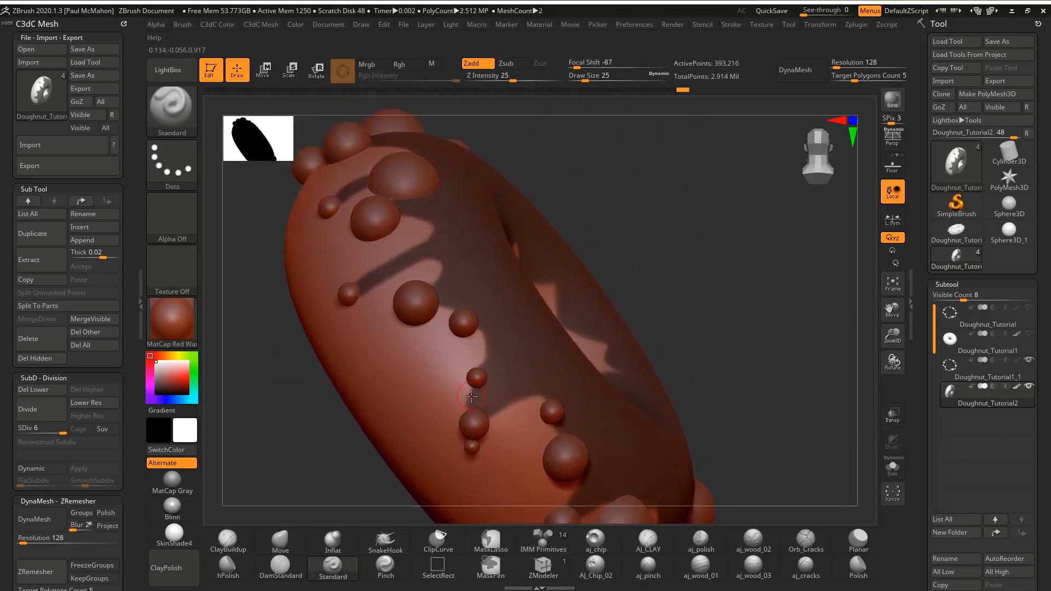
{"action": "key", "text": "ctrl"}
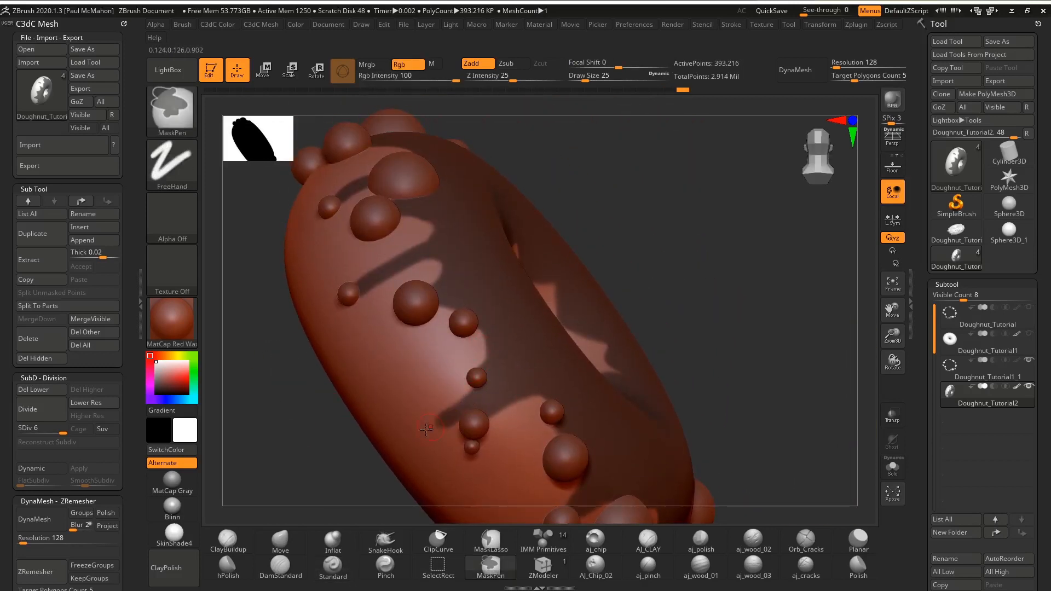
{"action": "key", "text": "ctrl"}
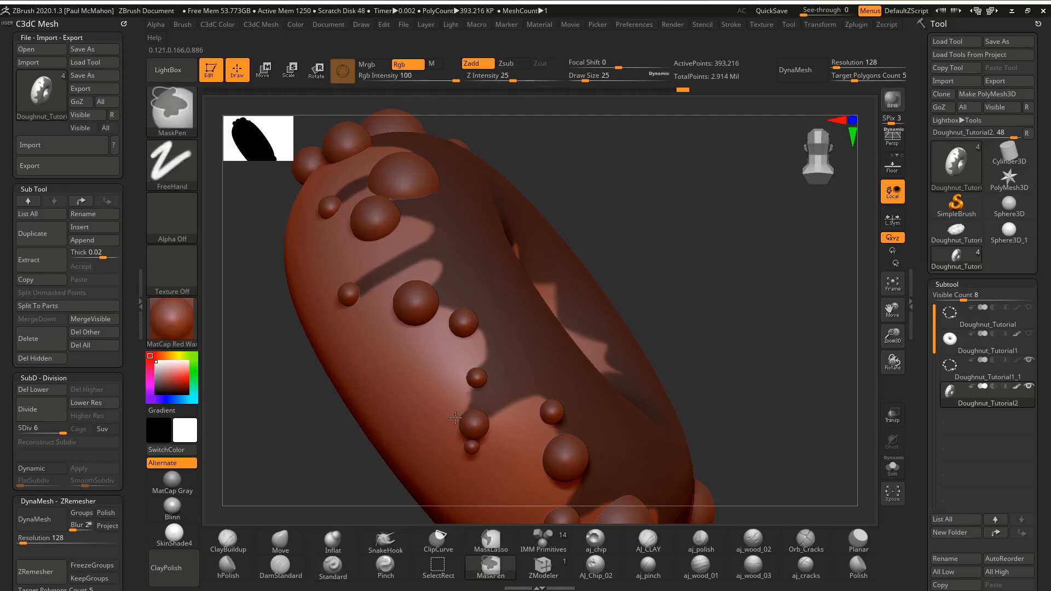
{"action": "mouse_move", "coordinate": [694, 350]}
{"action": "left_mouse_down"}
{"action": "mouse_move", "coordinate": [735, 368]}
{"action": "mouse_move", "coordinate": [718, 368]}
{"action": "mouse_move", "coordinate": [803, 357]}
{"action": "left_mouse_up"}
{"action": "key", "text": "ctrl"}
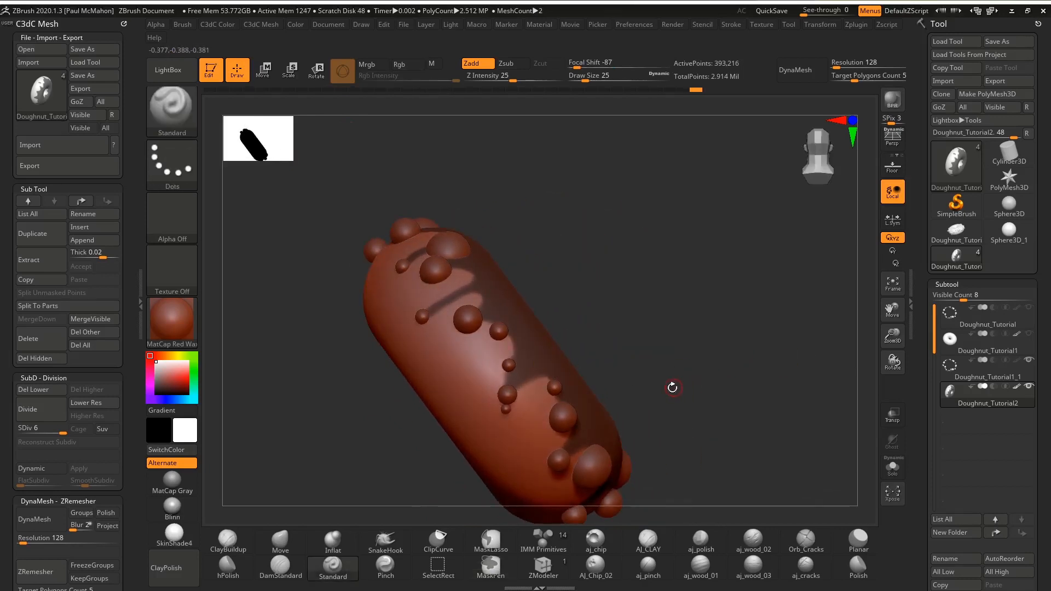
Step: Try blurring the icing mask around the small spheres on the doughnut's side, and undo the blur
{"action": "key", "text": "ctrl"}
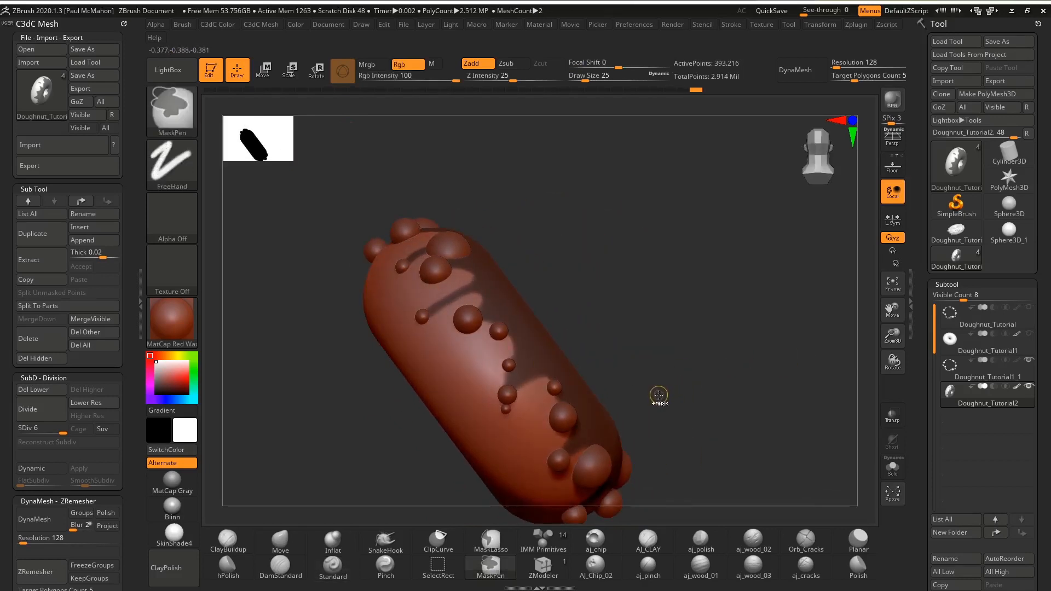
{"action": "left_click_drag", "start_coordinate": [713, 392], "coordinate": [827, 377], "text": "alt"}
{"action": "key", "text": "ctrl"}
{"action": "left_click", "coordinate": [548, 358], "text": "ctrl"}
{"action": "left_click", "coordinate": [546, 355], "text": "ctrl"}
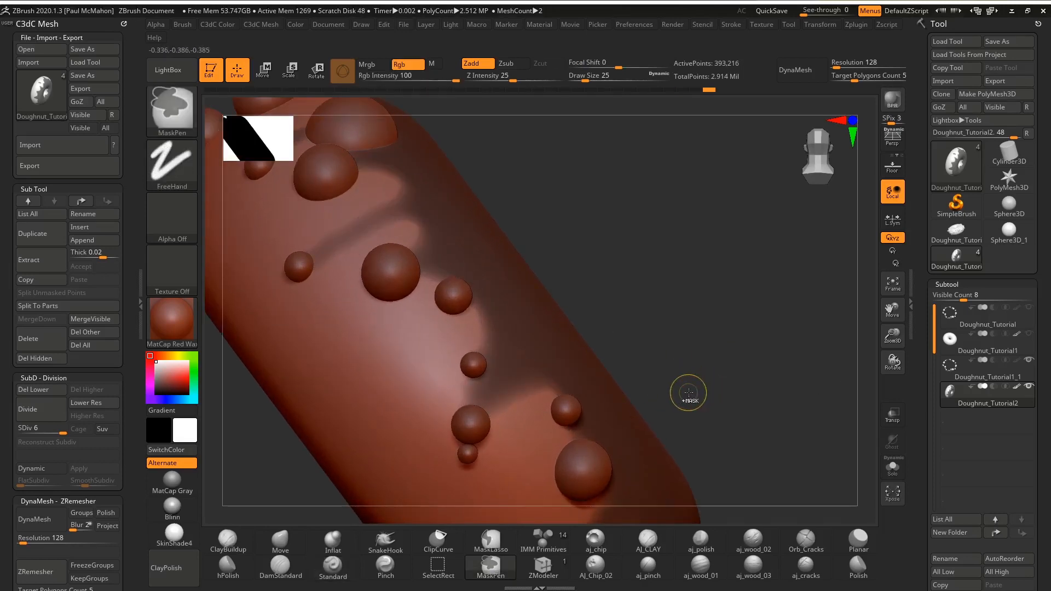
{"action": "key", "text": "ctrl+z"}
{"action": "key", "text": "ctrl+z"}
Step: Inspect the painted icing mask around the doughnut's hole and outer drips from several angles
{"action": "left_click_drag", "start_coordinate": [792, 368], "coordinate": [722, 331], "text": "alt"}
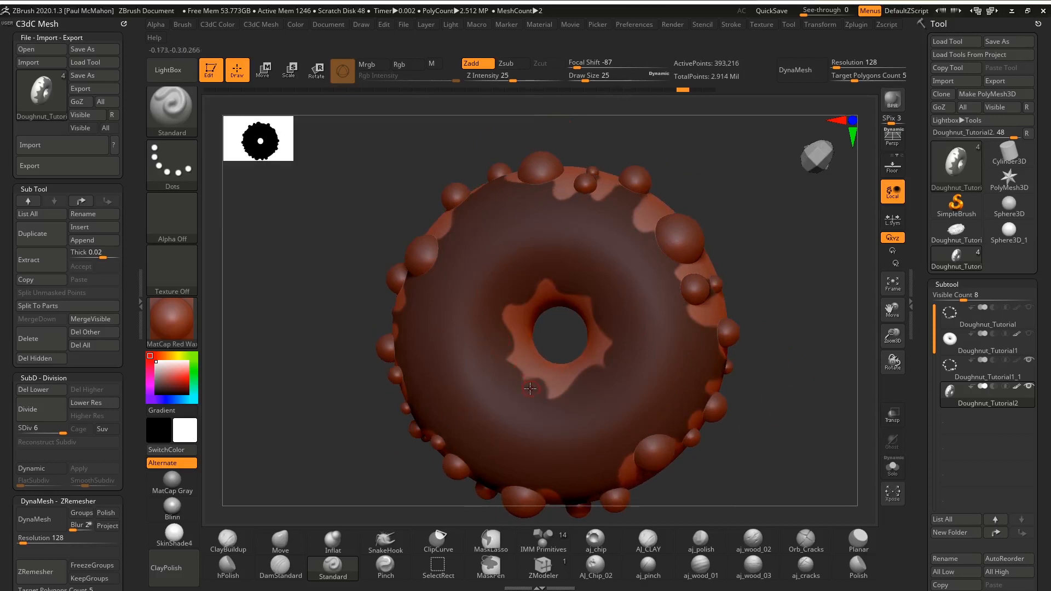
{"action": "key", "text": "ctrl"}
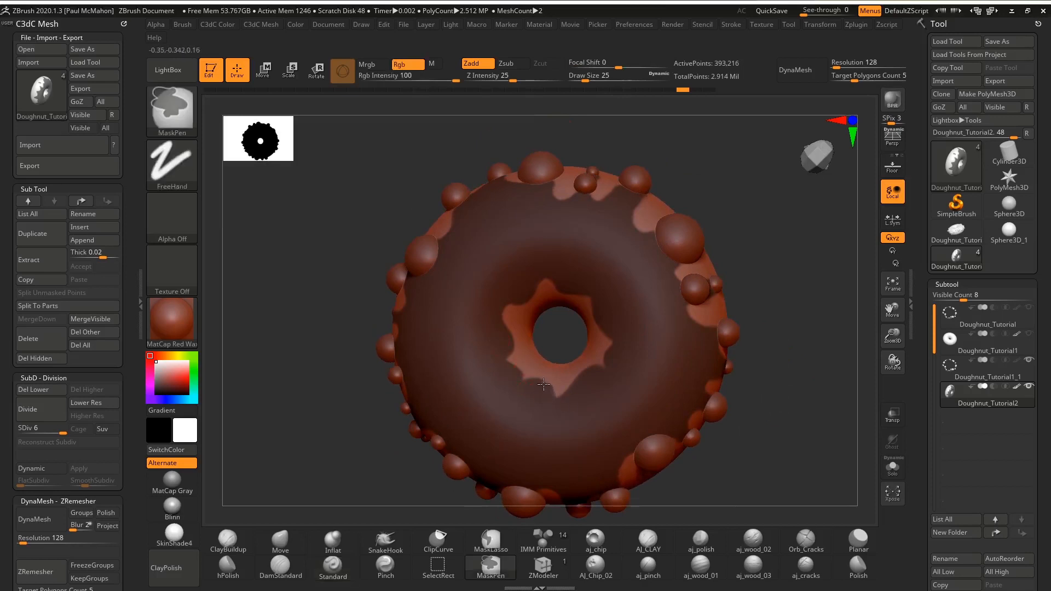
{"action": "mouse_move", "coordinate": [727, 370]}
{"action": "left_mouse_down"}
{"action": "mouse_move", "coordinate": [797, 380]}
{"action": "mouse_move", "coordinate": [832, 347]}
{"action": "left_mouse_up"}
{"action": "left_click_drag", "start_coordinate": [813, 309], "coordinate": [777, 403]}
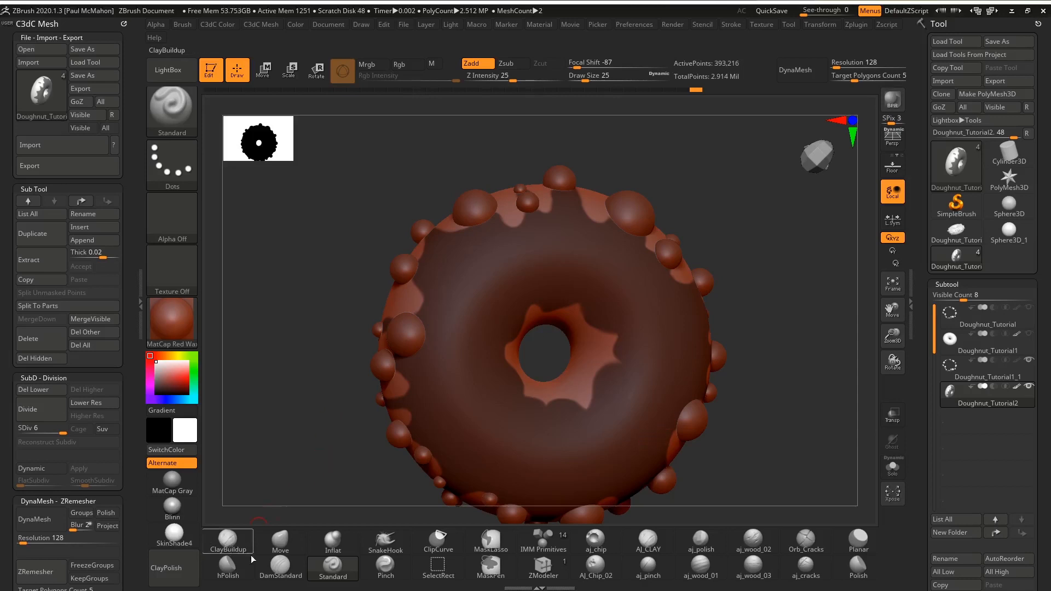
{"action": "left_click_drag", "start_coordinate": [785, 317], "coordinate": [716, 393]}
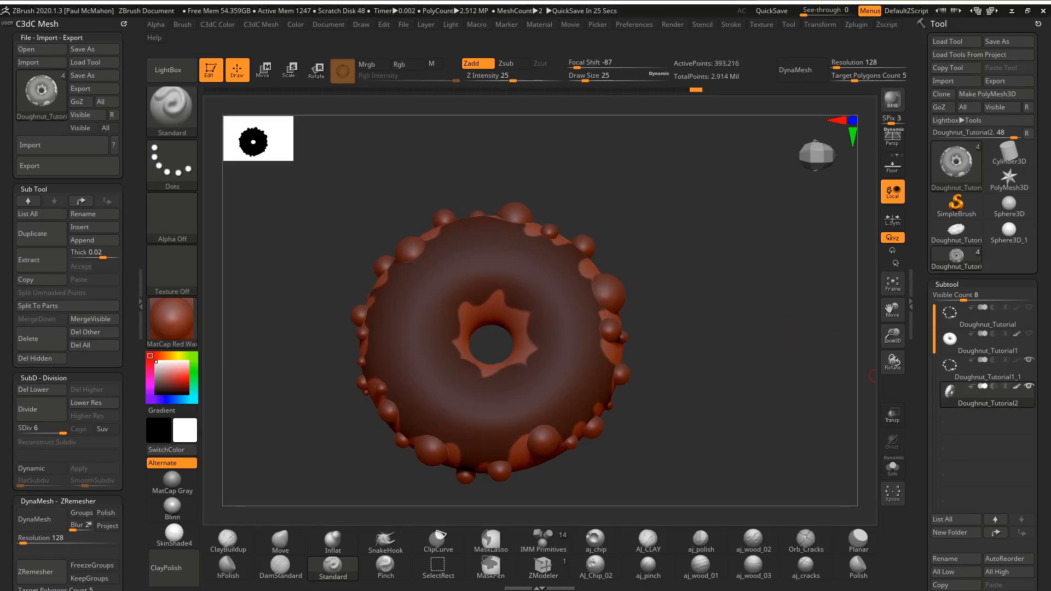
{"action": "left_click_drag", "start_coordinate": [669, 412], "coordinate": [789, 392]}
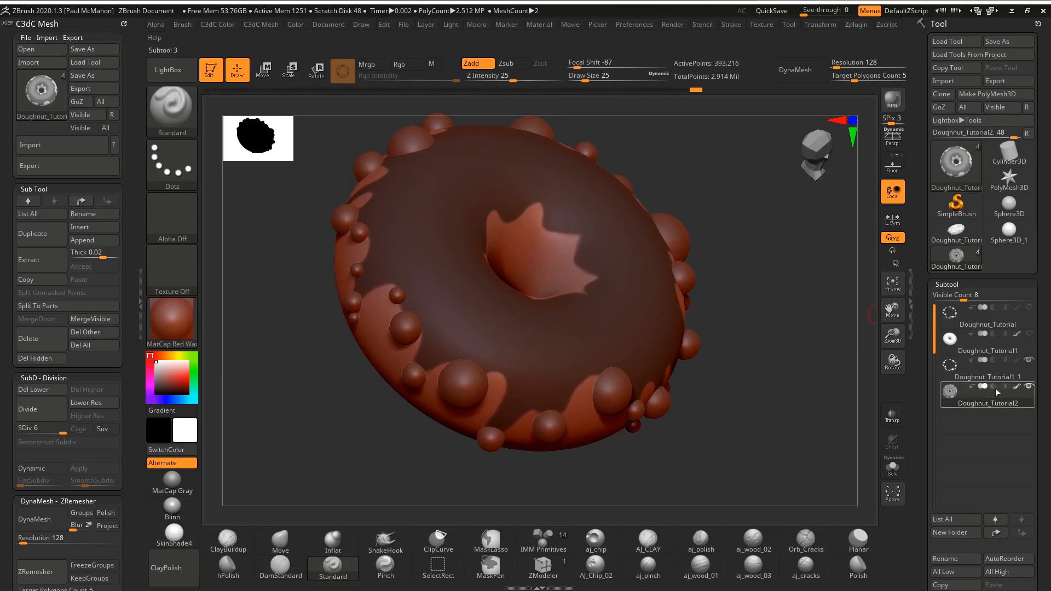
Step: Duplicate the masked Doughnut_Tutorial2 subtool
{"action": "left_click_drag", "start_coordinate": [933, 327], "coordinate": [933, 343]}
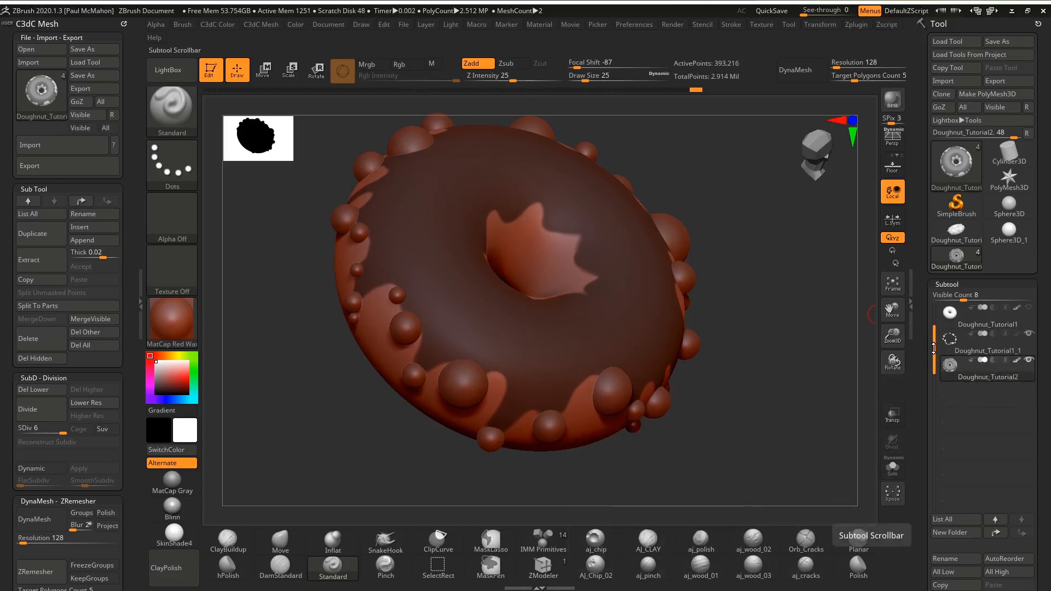
{"action": "mouse_move", "coordinate": [934, 369]}
{"action": "left_mouse_down"}
{"action": "mouse_move", "coordinate": [934, 393]}
{"action": "mouse_move", "coordinate": [935, 362]}
{"action": "left_mouse_up"}
{"action": "scroll", "coordinate": [1040, 349], "scroll_direction": "down", "scroll_amount": 3}
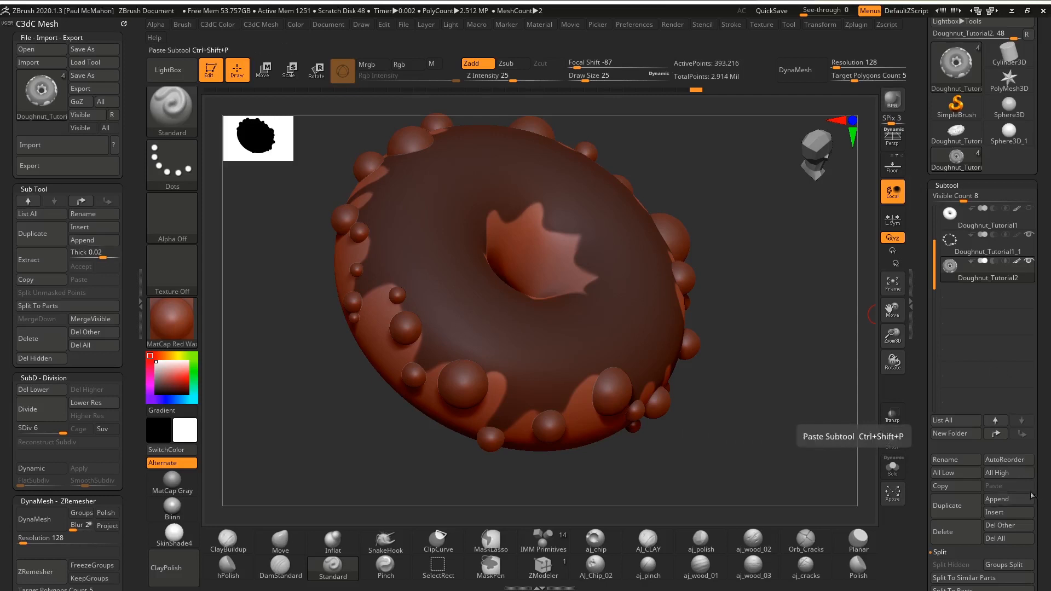
{"action": "scroll", "coordinate": [1049, 433], "scroll_direction": "down", "scroll_amount": 3}
{"action": "scroll", "coordinate": [1049, 433], "scroll_direction": "down", "scroll_amount": 3}
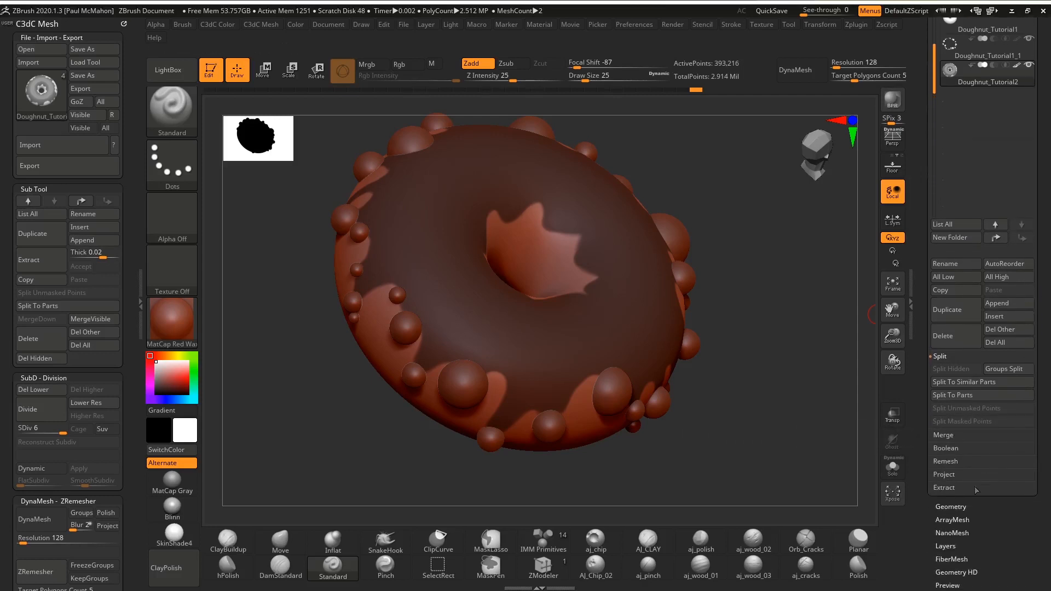
{"action": "left_click", "coordinate": [997, 408]}
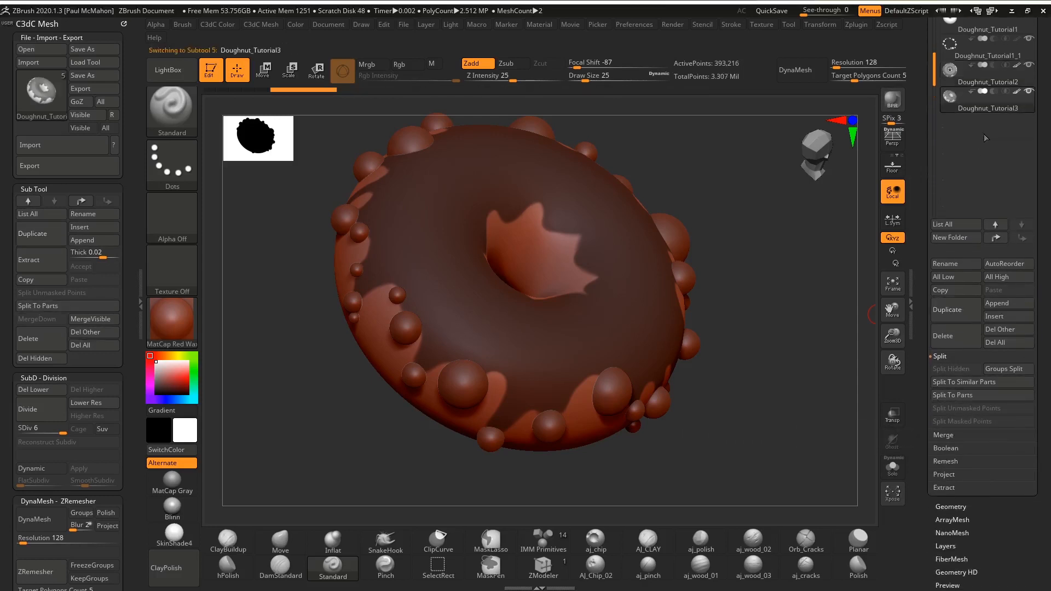
Step: Rename the original Doughnut_Tutorial2 subtool as Doughnut_masked
{"action": "left_click", "coordinate": [1006, 88]}
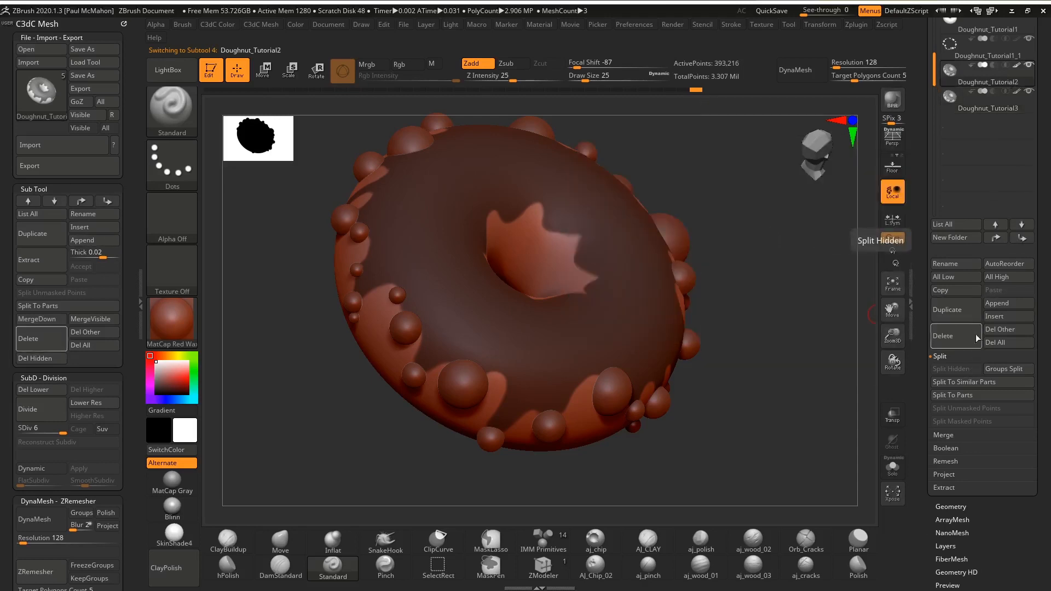
{"action": "left_click", "coordinate": [950, 265]}
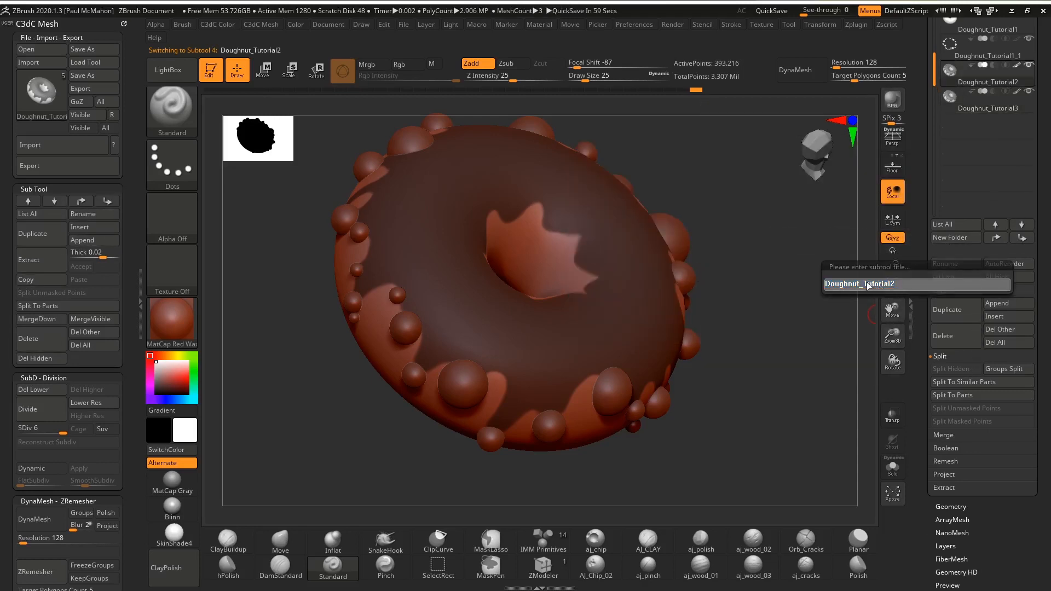
{"action": "type", "text": "masked"}
{"action": "key", "text": "Return"}
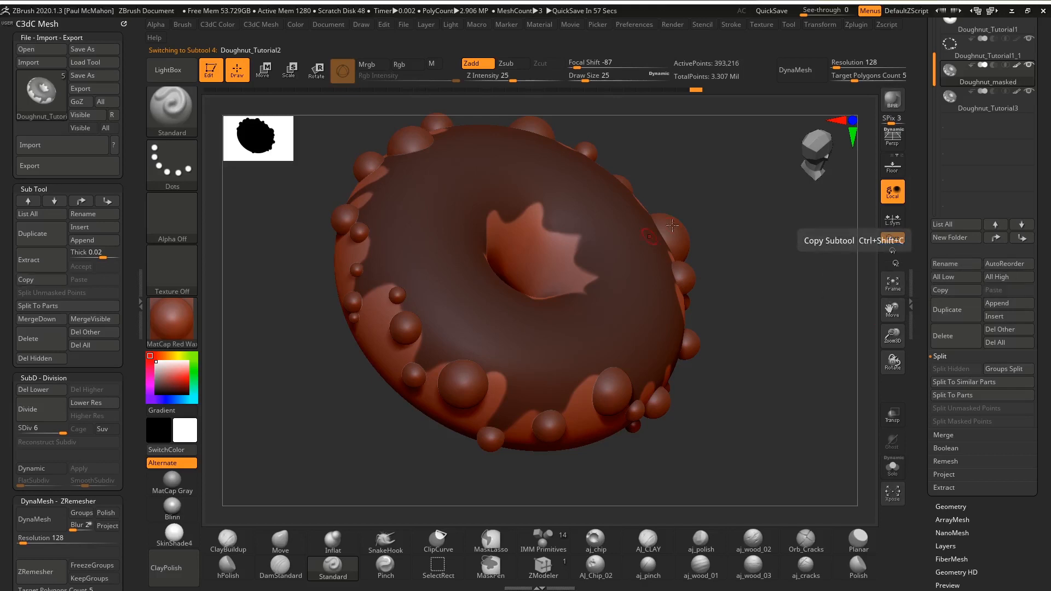
Step: Select the Doughnut_Tutorial3 subtool and preview an Extract of its masked icing at thickness 0.02
{"action": "left_click", "coordinate": [998, 110]}
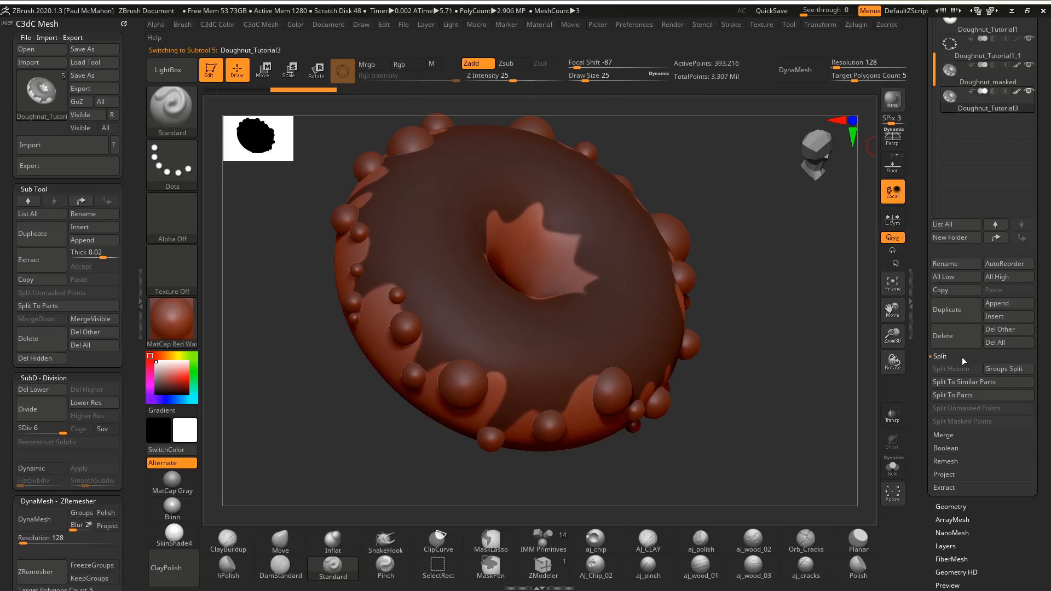
{"action": "scroll", "coordinate": [953, 384], "scroll_direction": "up", "scroll_amount": 4}
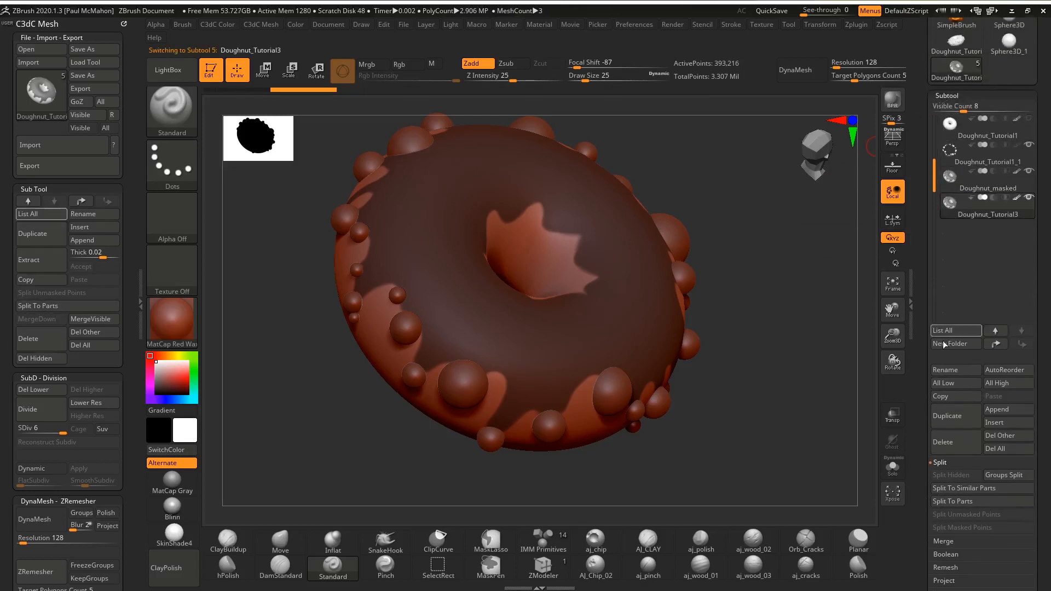
{"action": "scroll", "coordinate": [926, 391], "scroll_direction": "down", "scroll_amount": 4}
{"action": "left_click", "coordinate": [944, 361]}
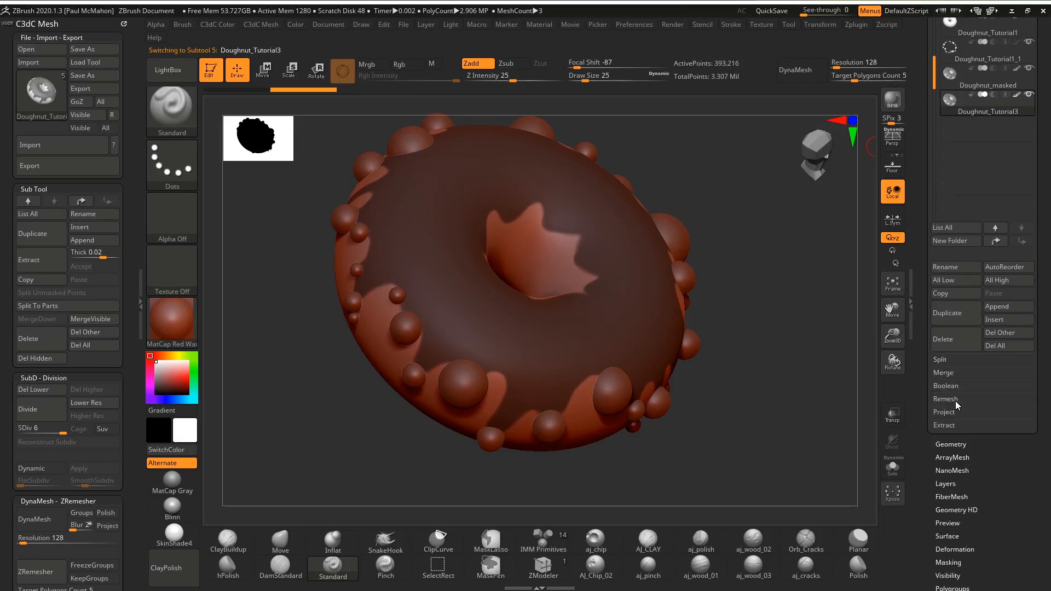
{"action": "left_click", "coordinate": [947, 425]}
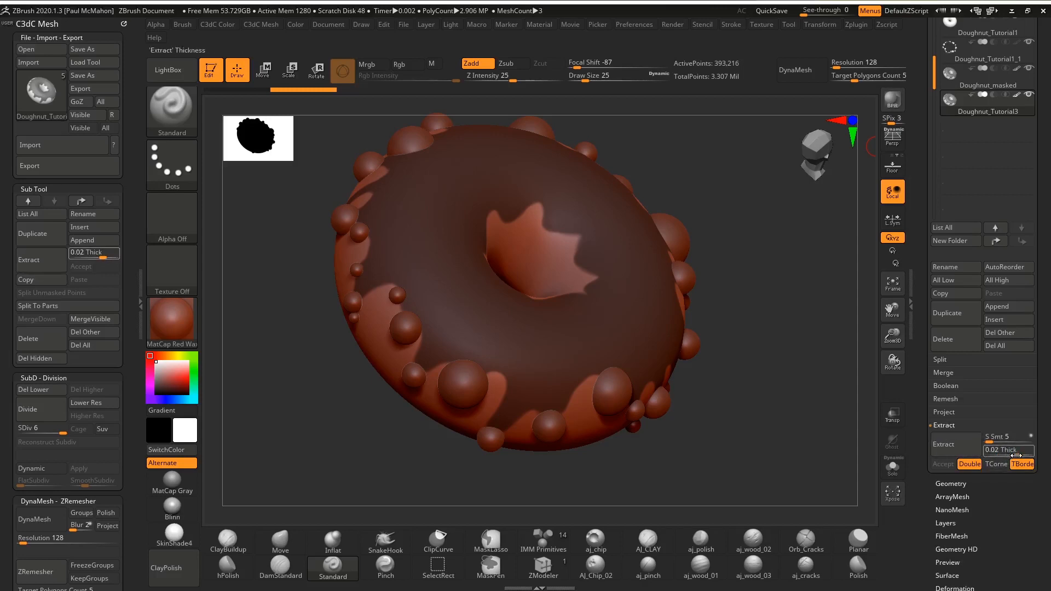
{"action": "left_click_drag", "start_coordinate": [765, 427], "coordinate": [799, 353], "text": "alt"}
{"action": "left_click", "coordinate": [947, 452]}
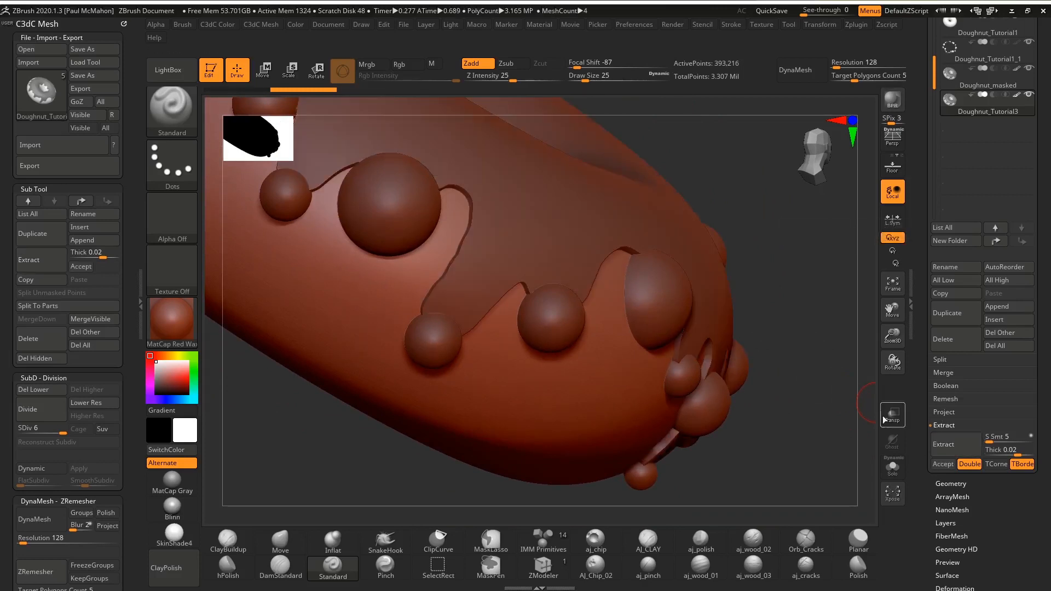
{"action": "left_click_drag", "start_coordinate": [809, 347], "coordinate": [783, 371]}
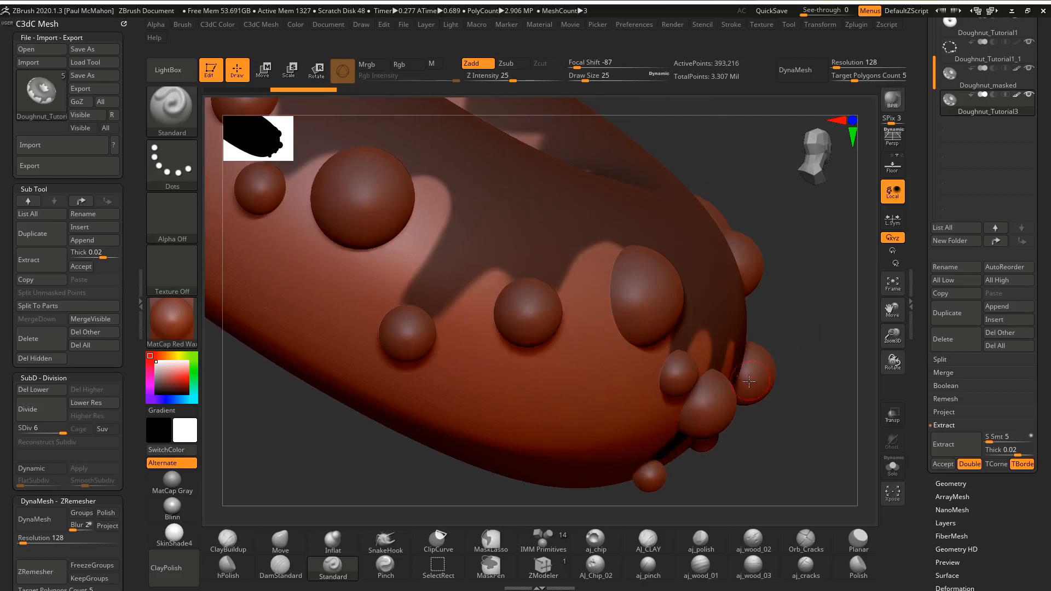
{"action": "mouse_move", "coordinate": [840, 339]}
{"action": "left_mouse_down"}
{"action": "mouse_move", "coordinate": [821, 327]}
{"action": "mouse_move", "coordinate": [843, 353]}
{"action": "mouse_move", "coordinate": [788, 363]}
{"action": "left_mouse_up"}
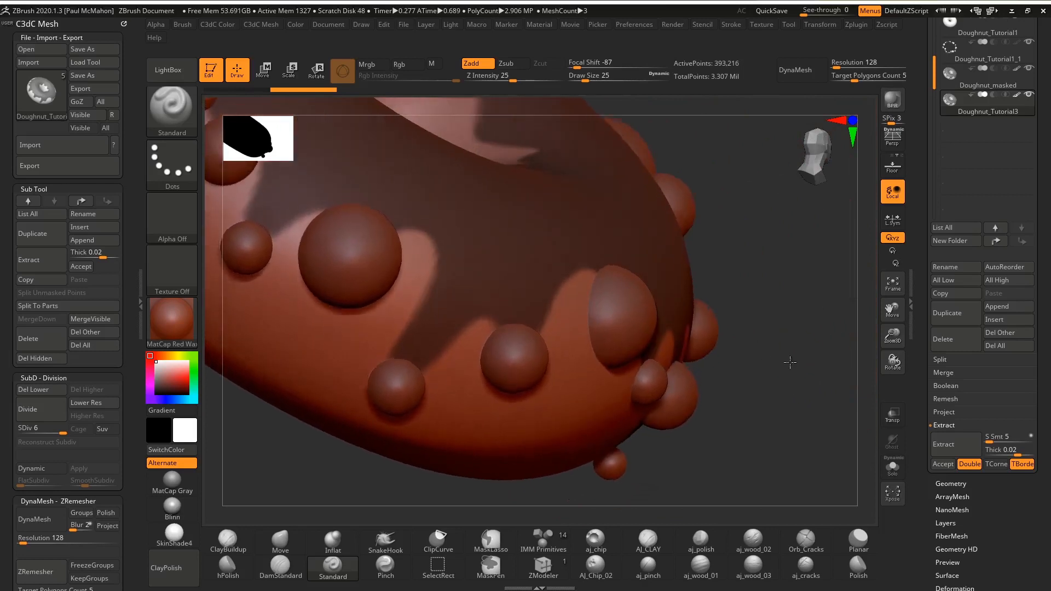
{"action": "left_click_drag", "start_coordinate": [770, 393], "coordinate": [797, 379]}
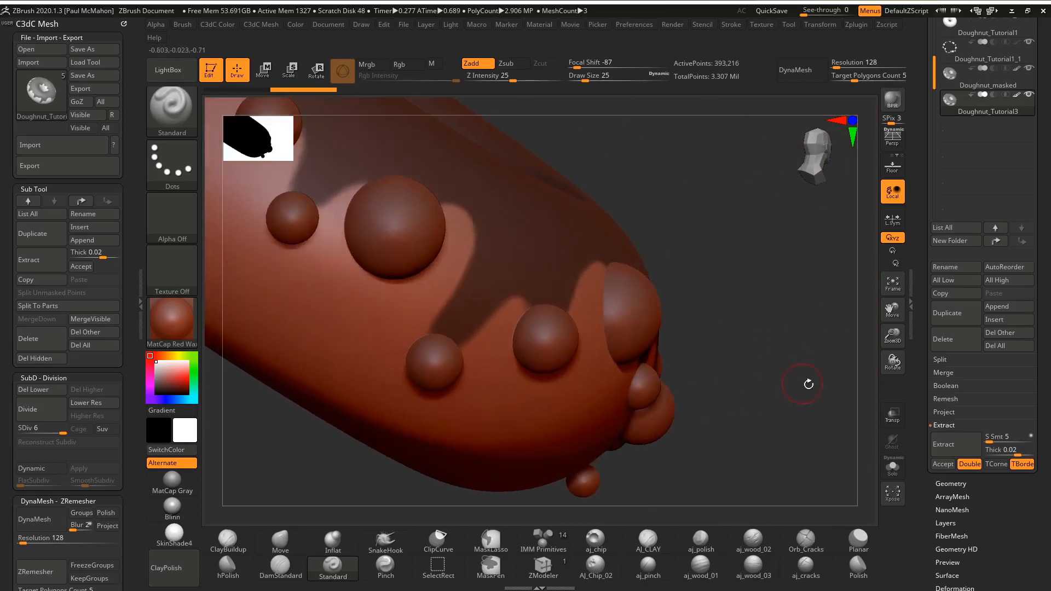
{"action": "left_click", "coordinate": [948, 447]}
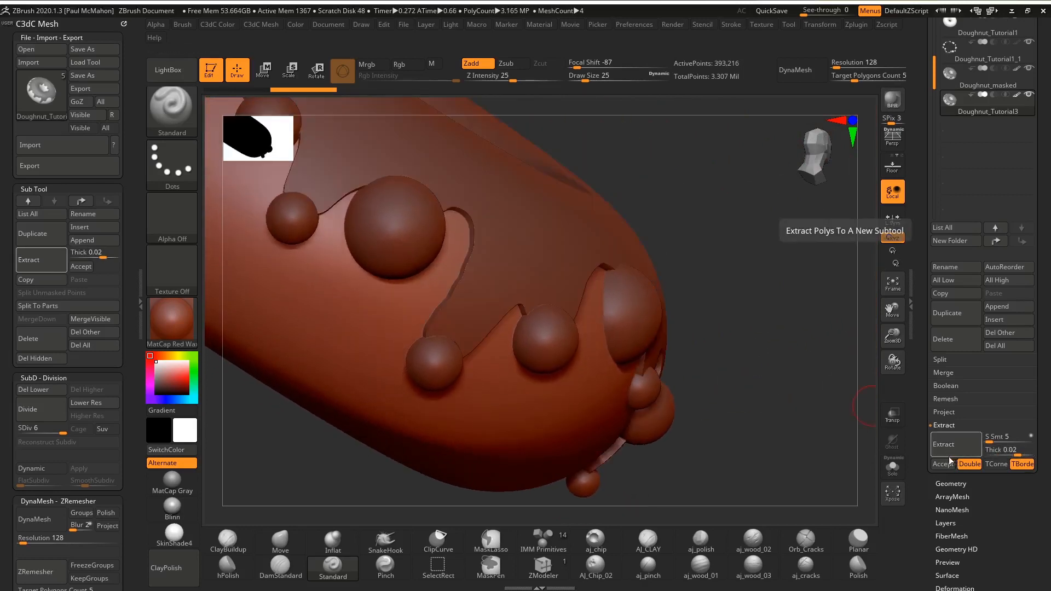
Step: Try the icing extraction with a thickness of 0.01
{"action": "left_click", "coordinate": [1008, 450]}
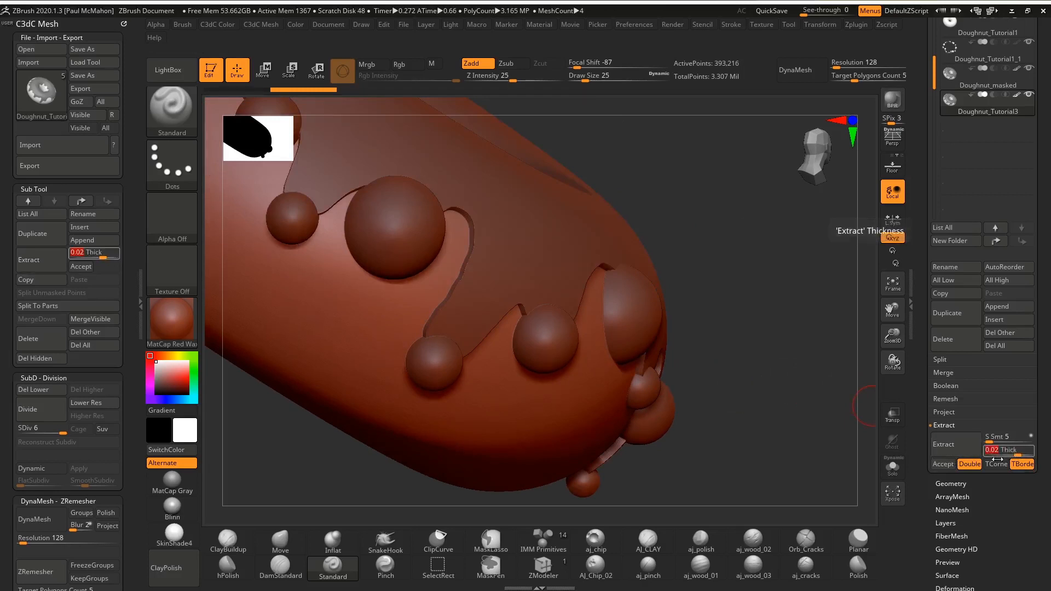
{"action": "type", "text": "0."}
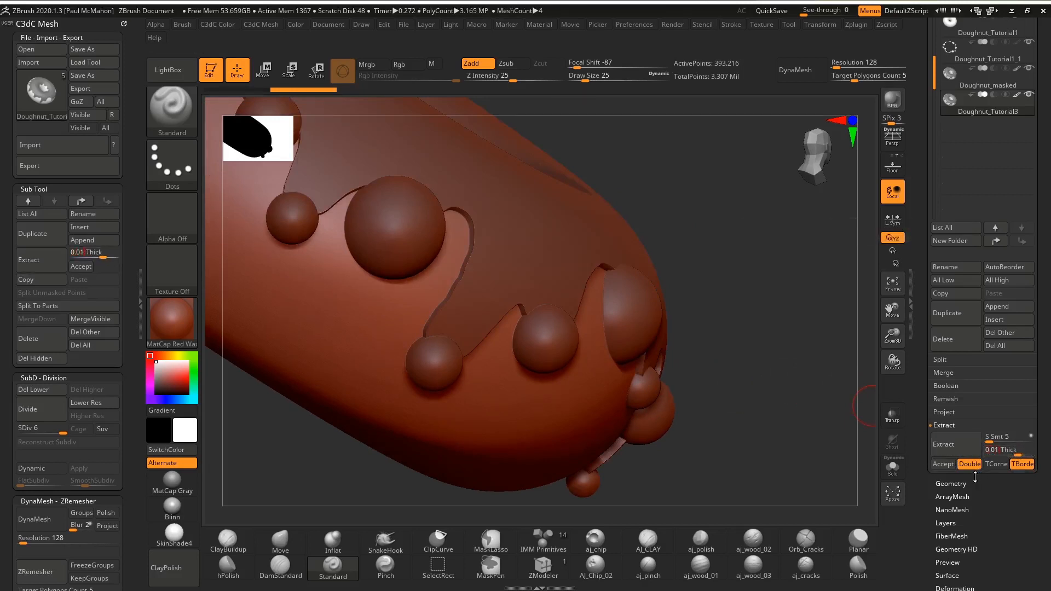
{"action": "left_click", "coordinate": [942, 444]}
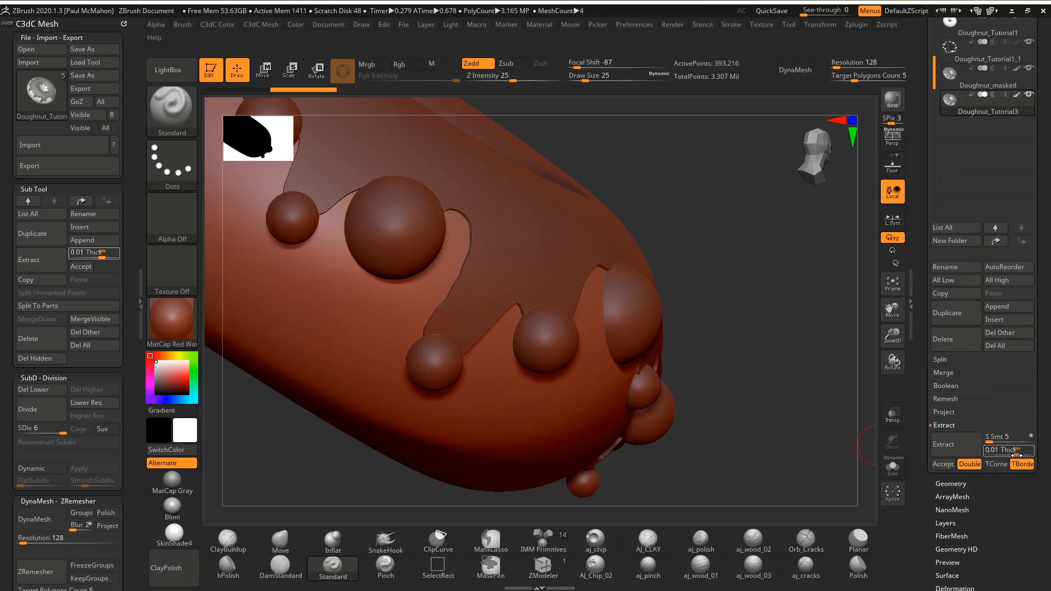
Step: Try the icing extraction with a thickness of 0.03
{"action": "left_click_drag", "start_coordinate": [994, 452], "coordinate": [992, 486]}
{"action": "type", "text": "0."}
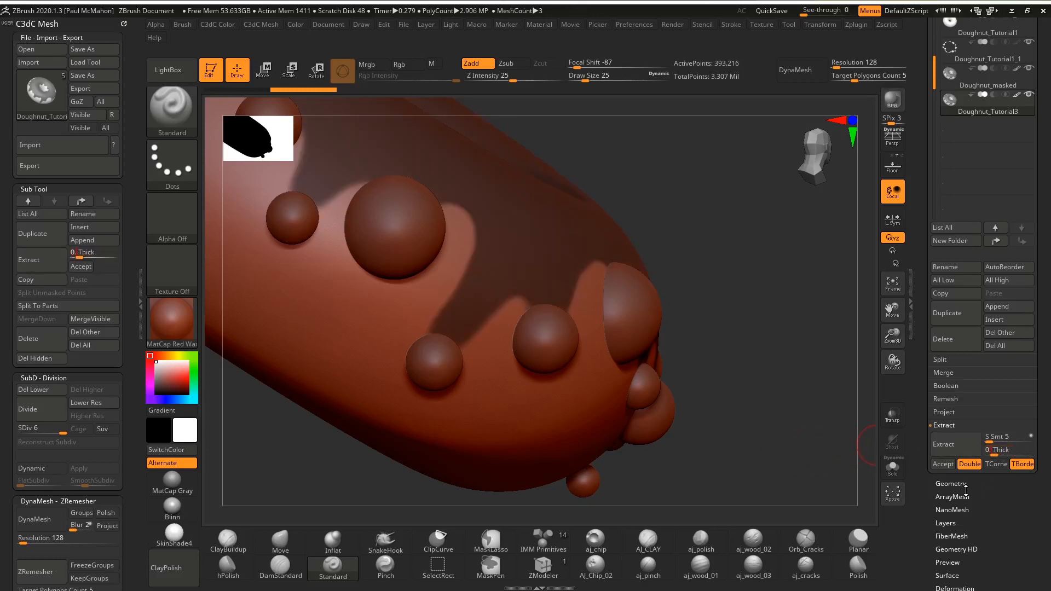
{"action": "type", "text": "03"}
{"action": "key", "text": "Return"}
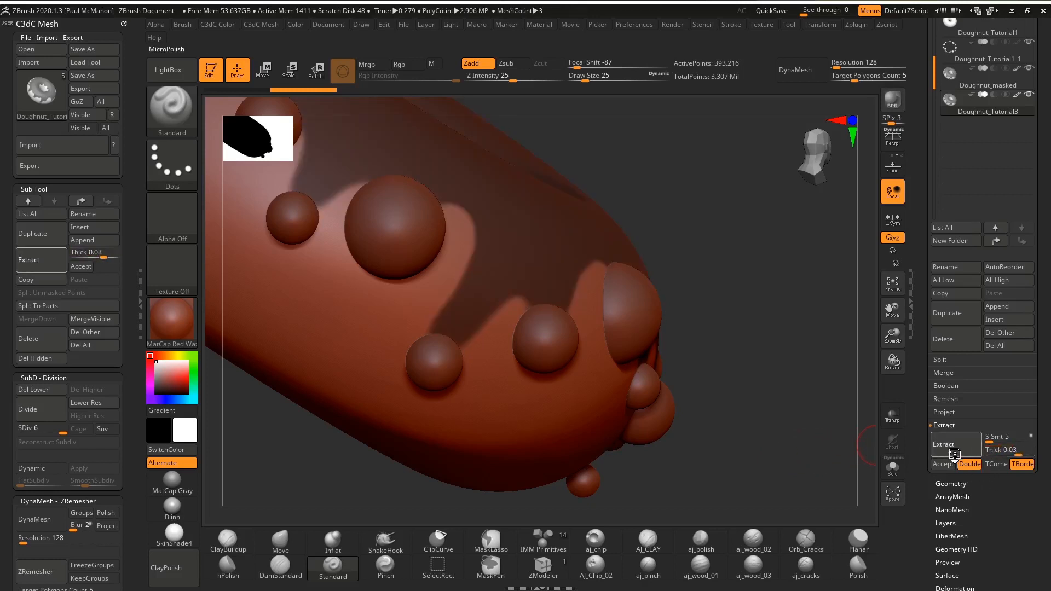
{"action": "left_click", "coordinate": [947, 454]}
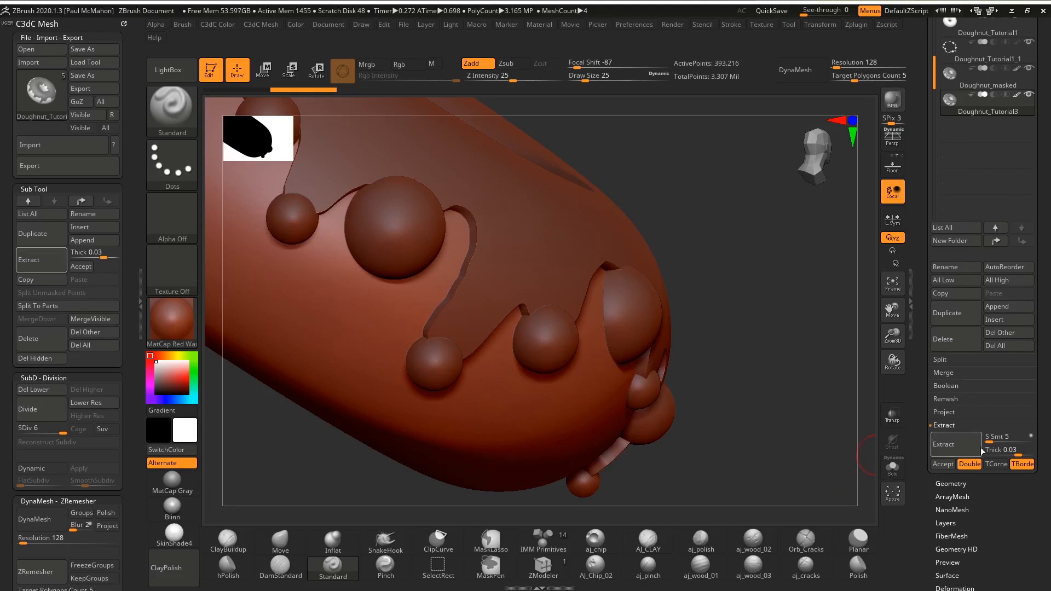
Step: Extract the masked icing at thickness 0.02 and accept it as a new subtool
{"action": "left_click", "coordinate": [999, 450]}
{"action": "type", "text": "0.0"}
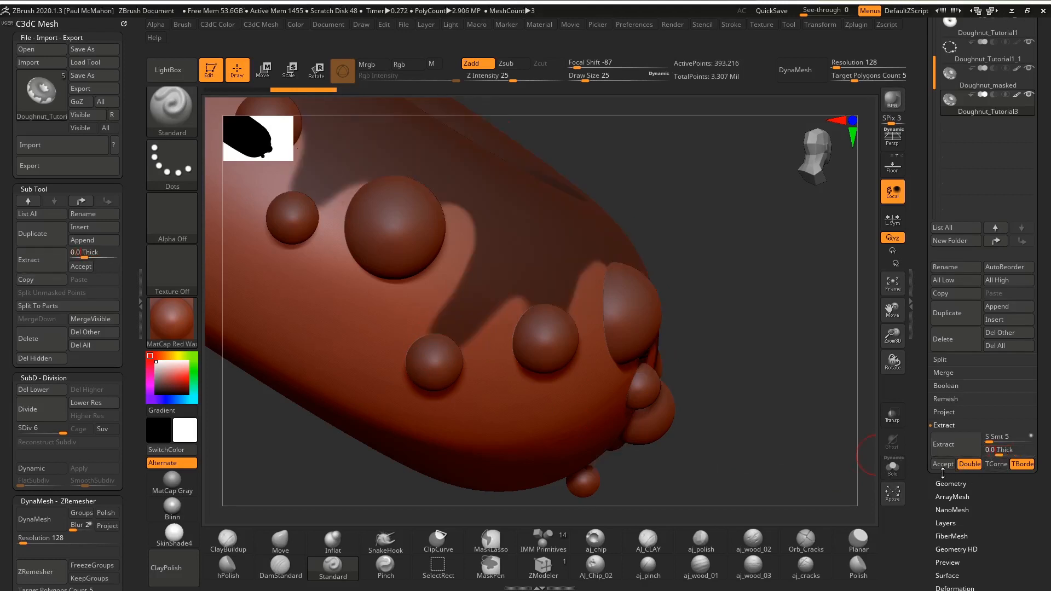
{"action": "left_click", "coordinate": [943, 444]}
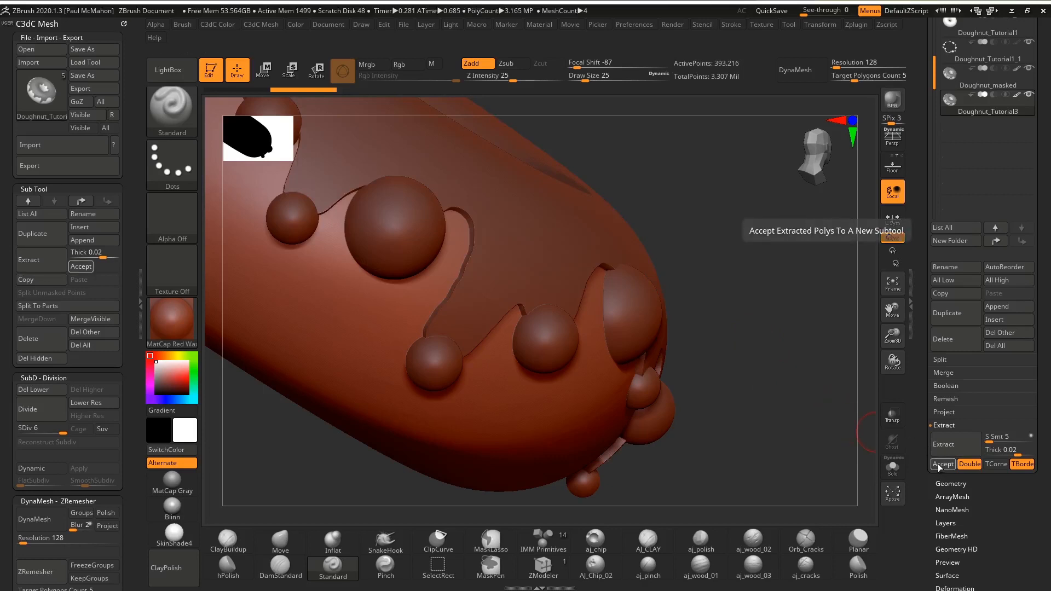
{"action": "left_click", "coordinate": [942, 463]}
Step: Hide the Doughnut_Tutorial3 and Doughnut_masked subtools to isolate the extracted icing with the spheres
{"action": "left_click_drag", "start_coordinate": [788, 272], "coordinate": [829, 286]}
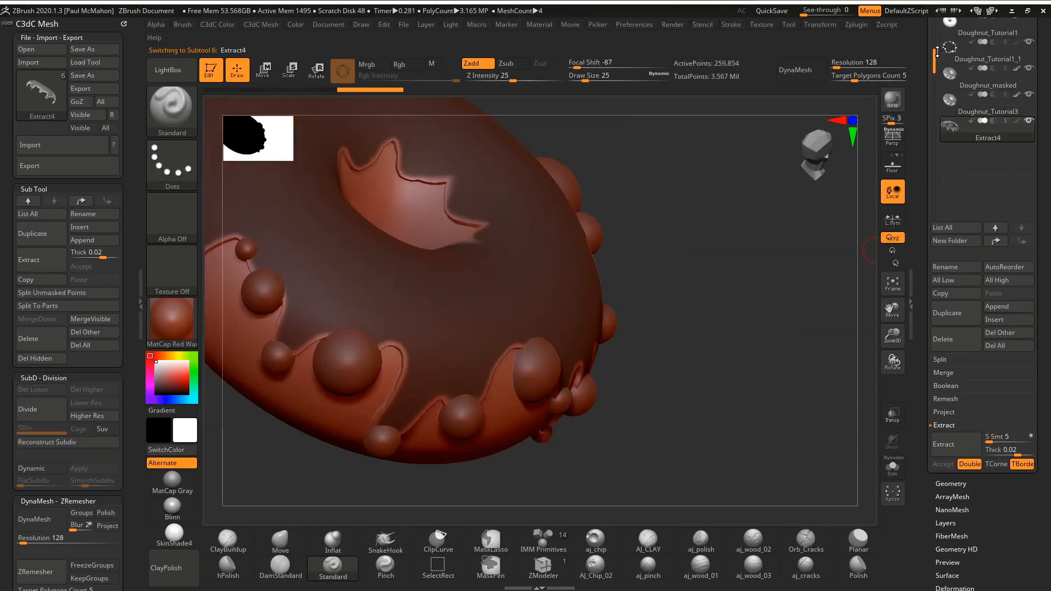
{"action": "scroll", "coordinate": [963, 164], "scroll_direction": "up", "scroll_amount": 5}
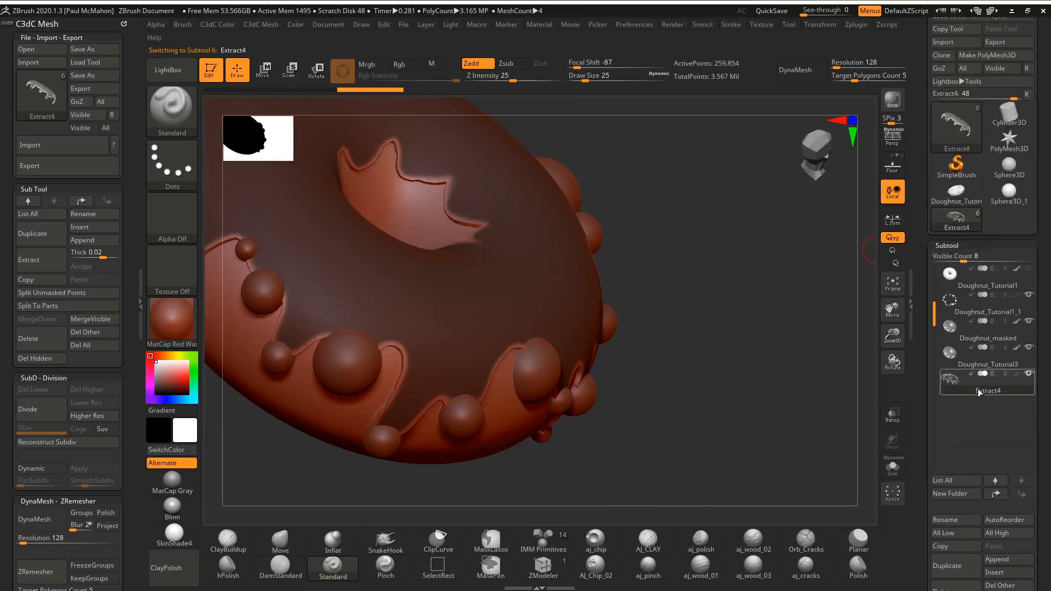
{"action": "left_click_drag", "start_coordinate": [756, 285], "coordinate": [782, 350]}
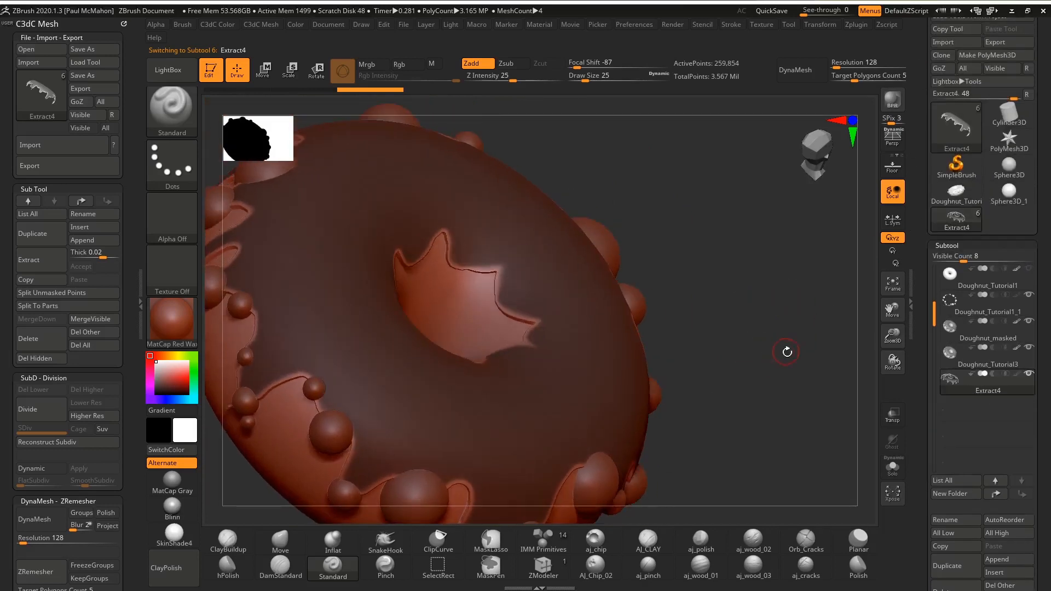
{"action": "left_click_drag", "start_coordinate": [777, 301], "coordinate": [816, 324]}
{"action": "left_click", "coordinate": [1028, 347]}
{"action": "left_click", "coordinate": [1028, 321]}
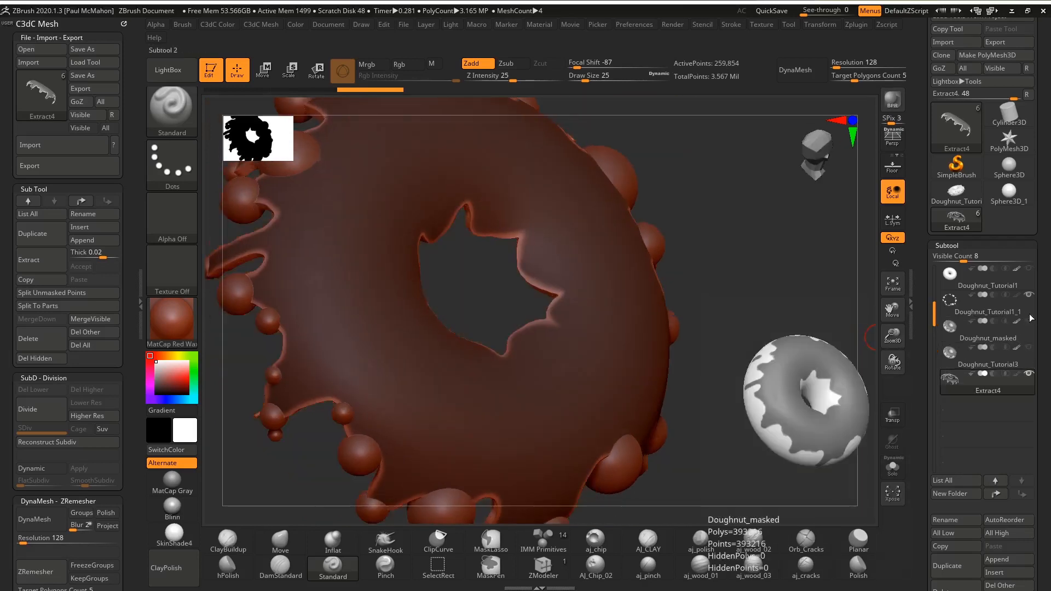
Step: Examine the extracted icing's rim thickness and mesh density with the polygon wireframe displayed and the spheres hidden
{"action": "left_click_drag", "start_coordinate": [807, 356], "coordinate": [682, 298]}
{"action": "mouse_move", "coordinate": [759, 345]}
{"action": "left_mouse_down"}
{"action": "mouse_move", "coordinate": [799, 350]}
{"action": "mouse_move", "coordinate": [809, 377]}
{"action": "mouse_move", "coordinate": [644, 372]}
{"action": "left_mouse_up"}
{"action": "left_click_drag", "start_coordinate": [774, 316], "coordinate": [685, 348]}
{"action": "left_click_drag", "start_coordinate": [801, 361], "coordinate": [745, 353]}
{"action": "mouse_move", "coordinate": [801, 281]}
{"action": "left_mouse_down"}
{"action": "mouse_move", "coordinate": [741, 295]}
{"action": "mouse_move", "coordinate": [806, 422]}
{"action": "mouse_move", "coordinate": [734, 284]}
{"action": "mouse_move", "coordinate": [725, 352]}
{"action": "mouse_move", "coordinate": [750, 309]}
{"action": "mouse_move", "coordinate": [713, 354]}
{"action": "mouse_move", "coordinate": [865, 351]}
{"action": "mouse_move", "coordinate": [820, 357]}
{"action": "mouse_move", "coordinate": [855, 366]}
{"action": "mouse_move", "coordinate": [814, 347]}
{"action": "mouse_move", "coordinate": [861, 346]}
{"action": "mouse_move", "coordinate": [826, 336]}
{"action": "mouse_move", "coordinate": [755, 383]}
{"action": "mouse_move", "coordinate": [678, 369]}
{"action": "mouse_move", "coordinate": [686, 338]}
{"action": "mouse_move", "coordinate": [769, 307]}
{"action": "mouse_move", "coordinate": [830, 324]}
{"action": "mouse_move", "coordinate": [706, 338]}
{"action": "mouse_move", "coordinate": [756, 355]}
{"action": "mouse_move", "coordinate": [640, 345]}
{"action": "mouse_move", "coordinate": [760, 342]}
{"action": "mouse_move", "coordinate": [788, 277]}
{"action": "left_mouse_up"}
{"action": "key", "text": "shift+f"}
{"action": "left_click_drag", "start_coordinate": [750, 326], "coordinate": [745, 317]}
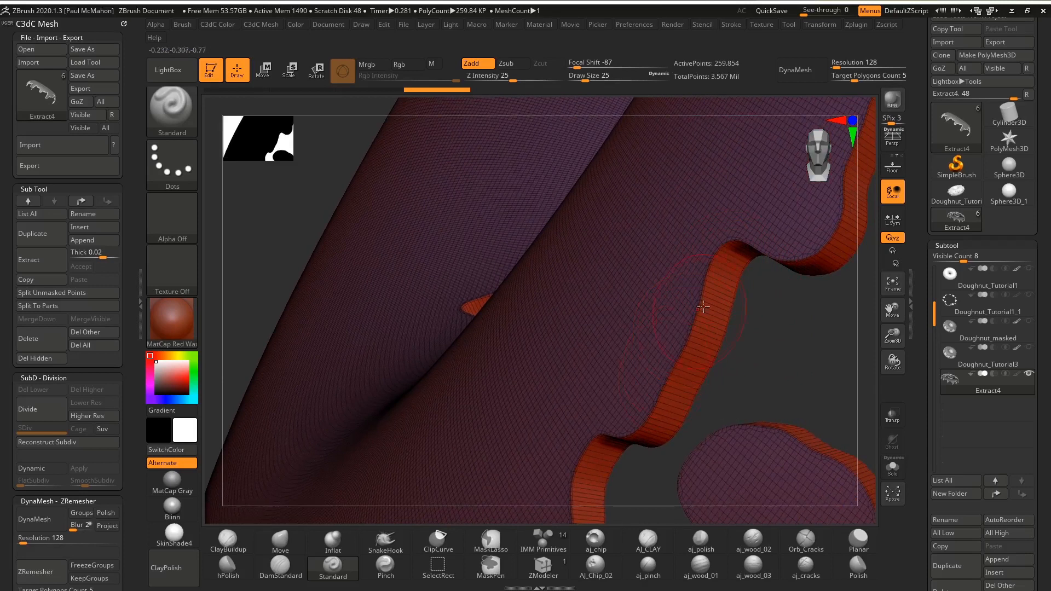
{"action": "mouse_move", "coordinate": [838, 366]}
{"action": "left_mouse_down"}
{"action": "mouse_move", "coordinate": [594, 368]}
{"action": "mouse_move", "coordinate": [746, 389]}
{"action": "mouse_move", "coordinate": [699, 388]}
{"action": "mouse_move", "coordinate": [760, 415]}
{"action": "mouse_move", "coordinate": [789, 367]}
{"action": "left_mouse_up"}
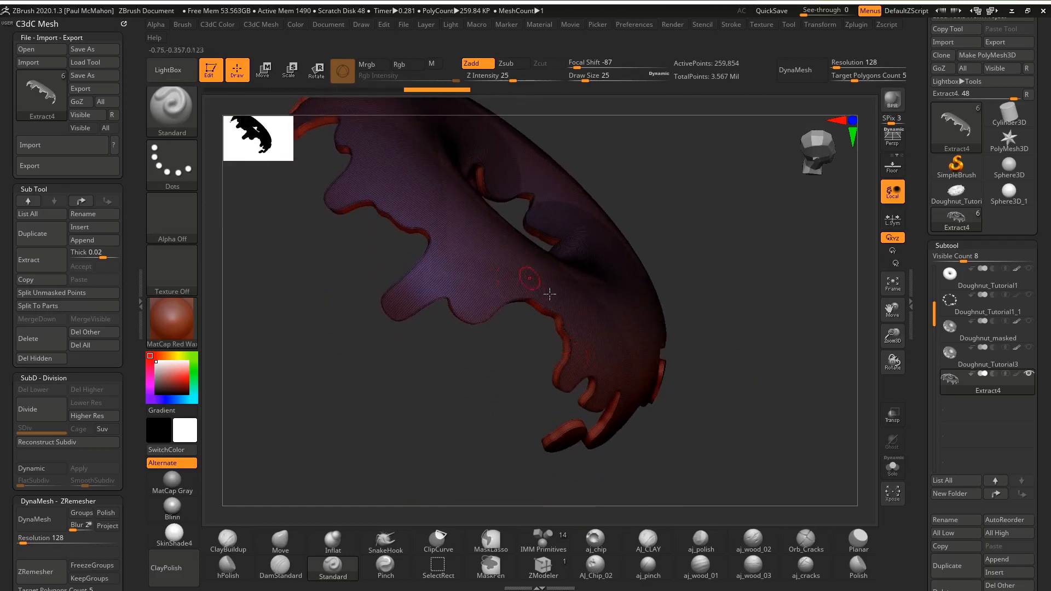
{"action": "left_click_drag", "start_coordinate": [496, 345], "coordinate": [474, 404]}
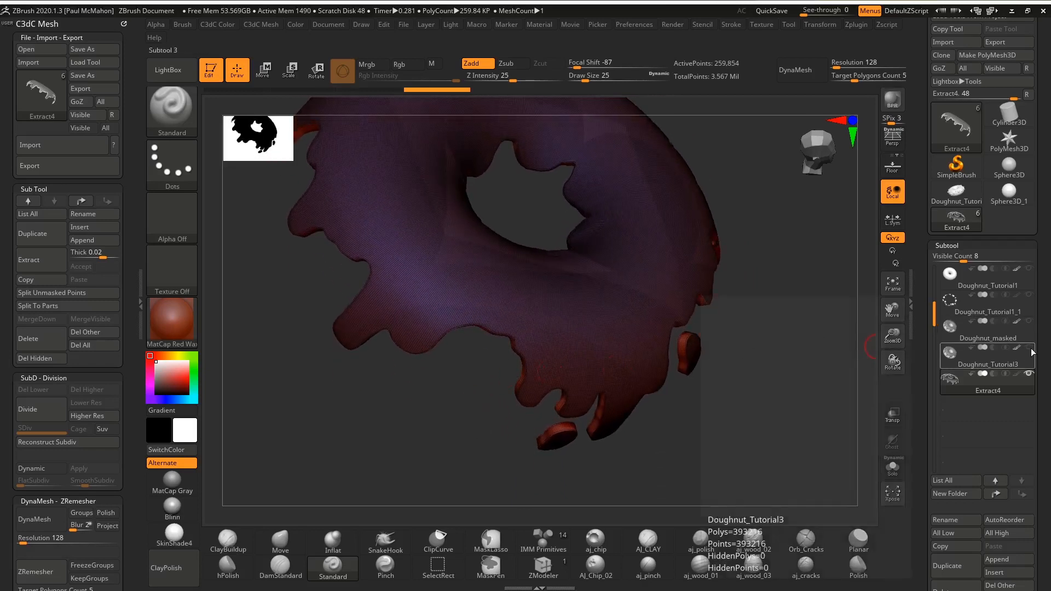
Step: Show the Doughnut_Tutorial3 and Doughnut_masked bodies and the Doughnut_Tutorial1_1 spheres together with the icing
{"action": "left_click", "coordinate": [1029, 323]}
{"action": "left_click", "coordinate": [1029, 322]}
{"action": "left_click", "coordinate": [1029, 296]}
{"action": "left_click", "coordinate": [1028, 296]}
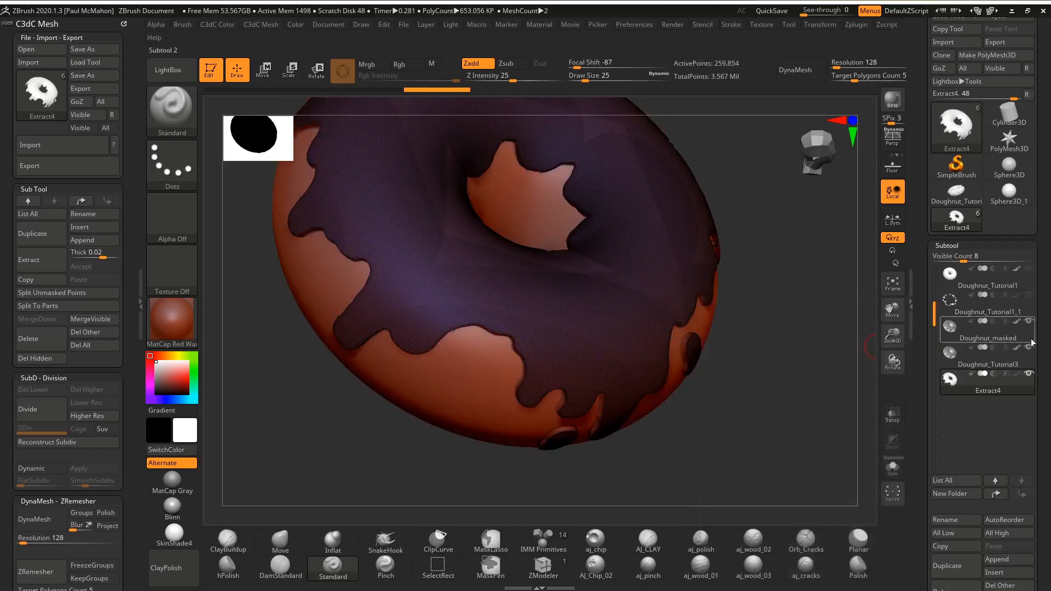
{"action": "left_click_drag", "start_coordinate": [778, 374], "coordinate": [769, 426], "text": "alt"}
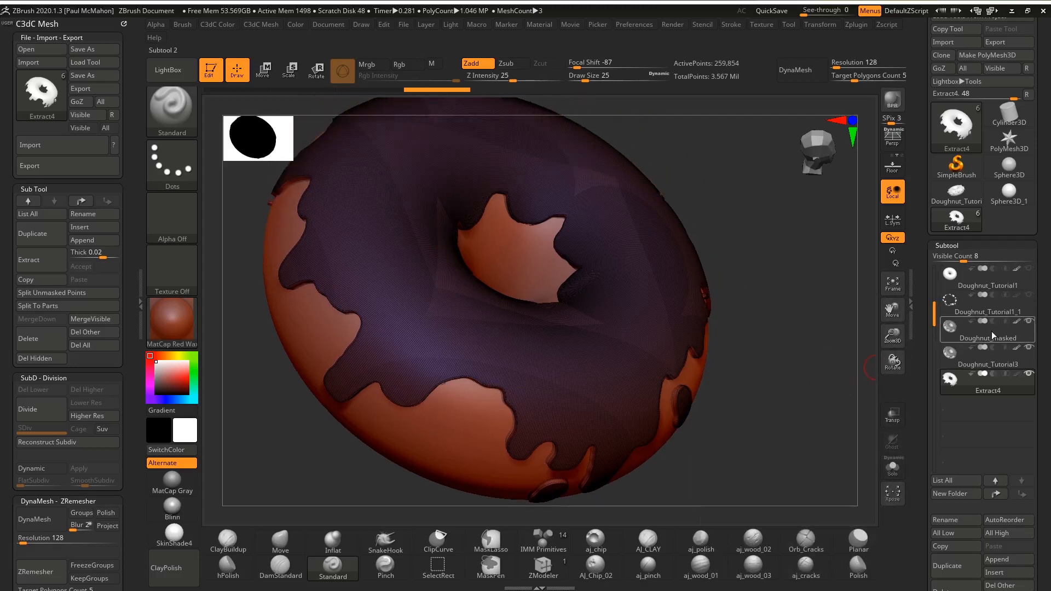
{"action": "left_click", "coordinate": [1028, 297]}
{"action": "left_click_drag", "start_coordinate": [794, 389], "coordinate": [852, 376]}
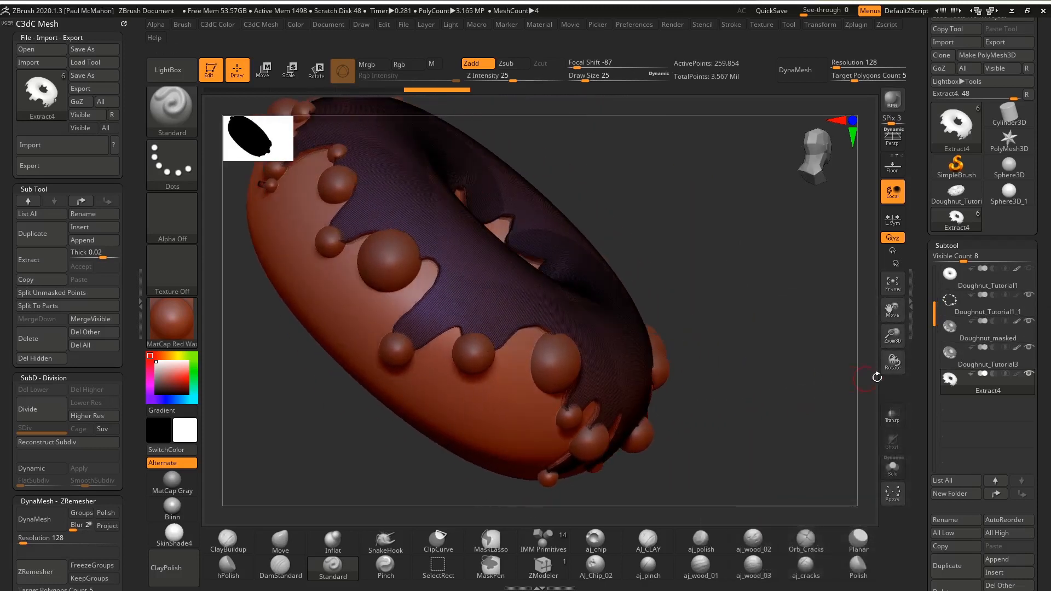
Step: Examine how the doughnut body, Extract4 icing and sphere subtools fit together, with Doughnut_masked hidden
{"action": "left_click", "coordinate": [983, 354]}
{"action": "mouse_move", "coordinate": [845, 364]}
{"action": "left_mouse_down"}
{"action": "mouse_move", "coordinate": [780, 358]}
{"action": "mouse_move", "coordinate": [859, 361]}
{"action": "left_mouse_up"}
{"action": "left_click", "coordinate": [984, 390]}
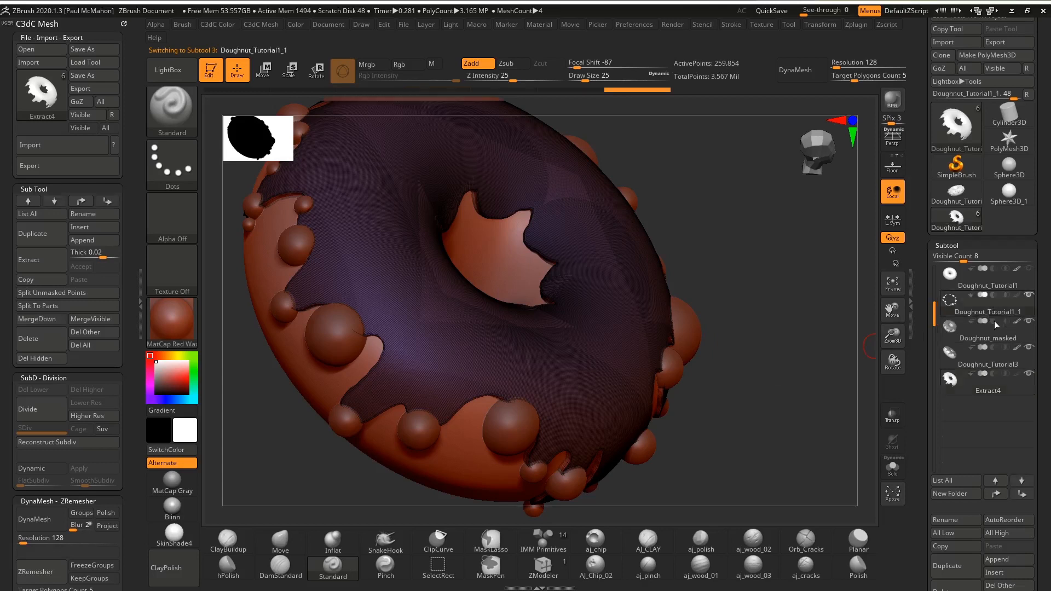
{"action": "mouse_move", "coordinate": [778, 352]}
{"action": "left_mouse_down"}
{"action": "mouse_move", "coordinate": [804, 359]}
{"action": "mouse_move", "coordinate": [804, 343]}
{"action": "mouse_move", "coordinate": [810, 361]}
{"action": "left_mouse_up"}
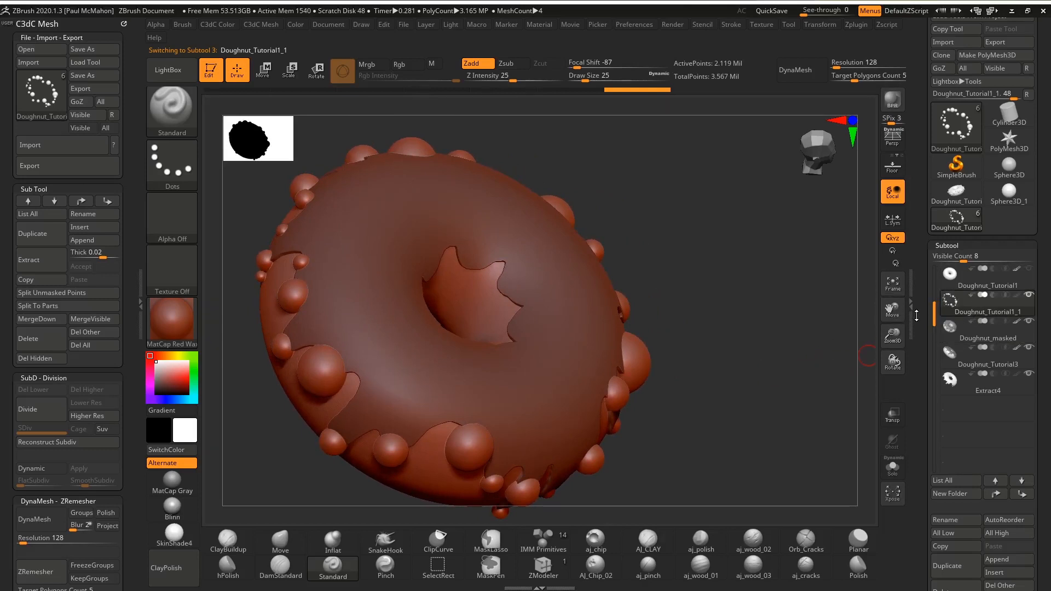
{"action": "mouse_move", "coordinate": [971, 295]}
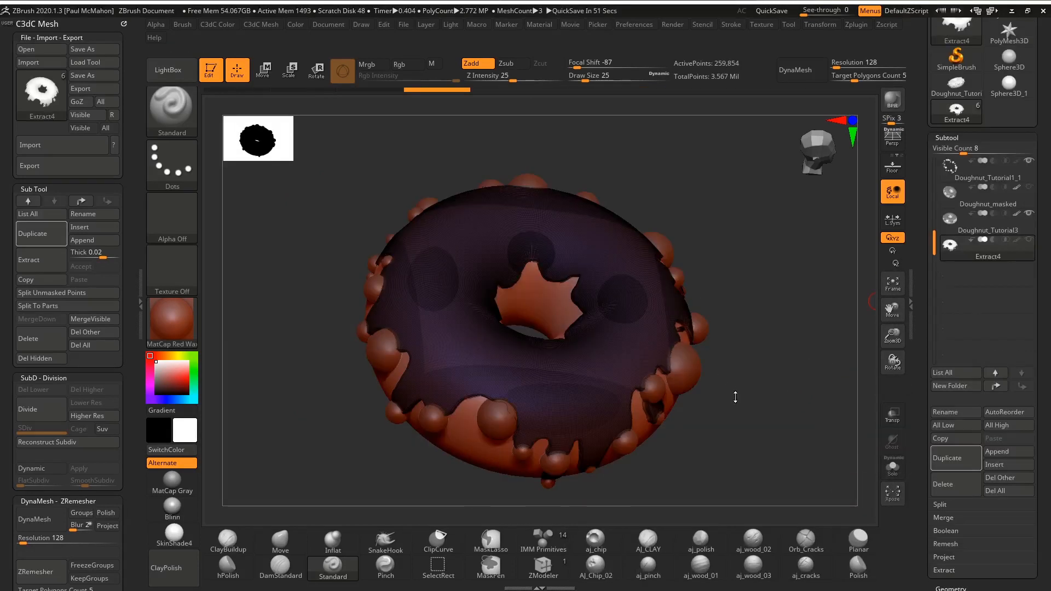
{"action": "left_click_drag", "start_coordinate": [720, 406], "coordinate": [790, 417]}
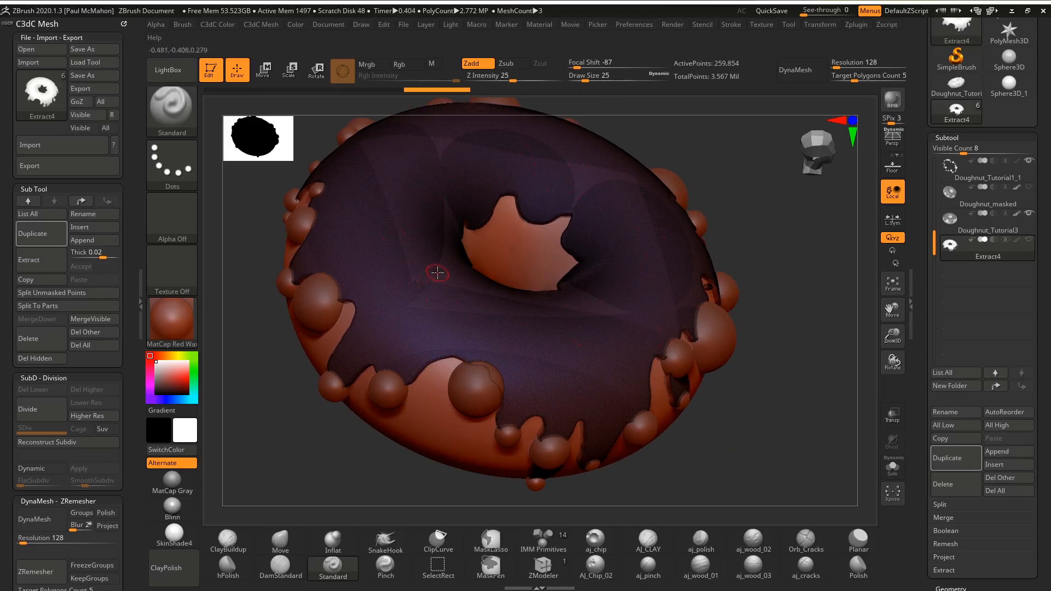
{"action": "left_click_drag", "start_coordinate": [754, 357], "coordinate": [764, 367]}
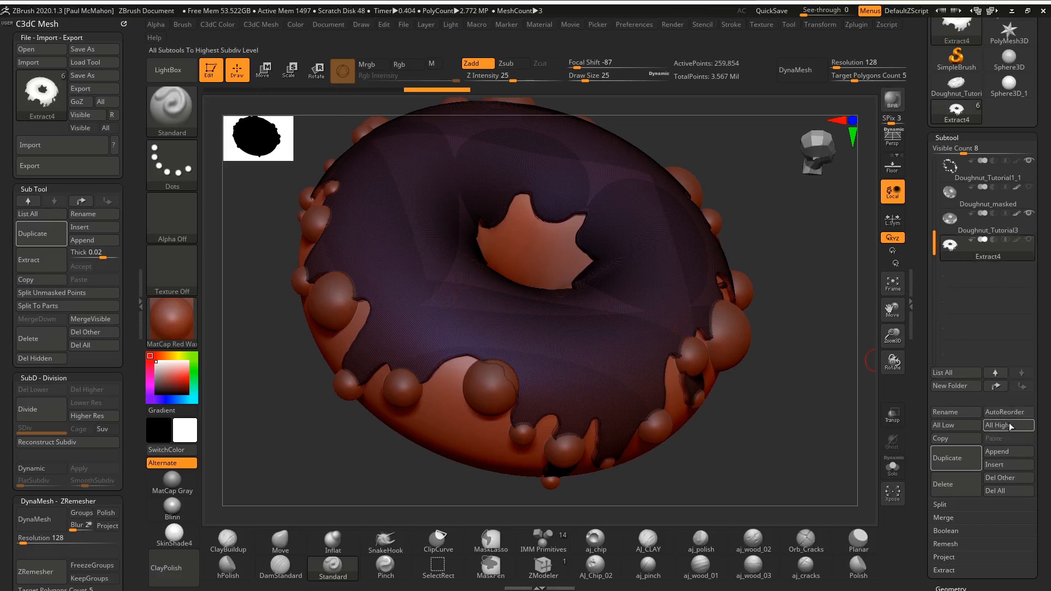
Step: Duplicate the Extract4 icing and the Doughnut_Tutorial1_1 spheres, and move the spheres copy directly above the icing copy in the subtool order
{"action": "left_click", "coordinate": [957, 458]}
{"action": "mouse_move", "coordinate": [1003, 277]}
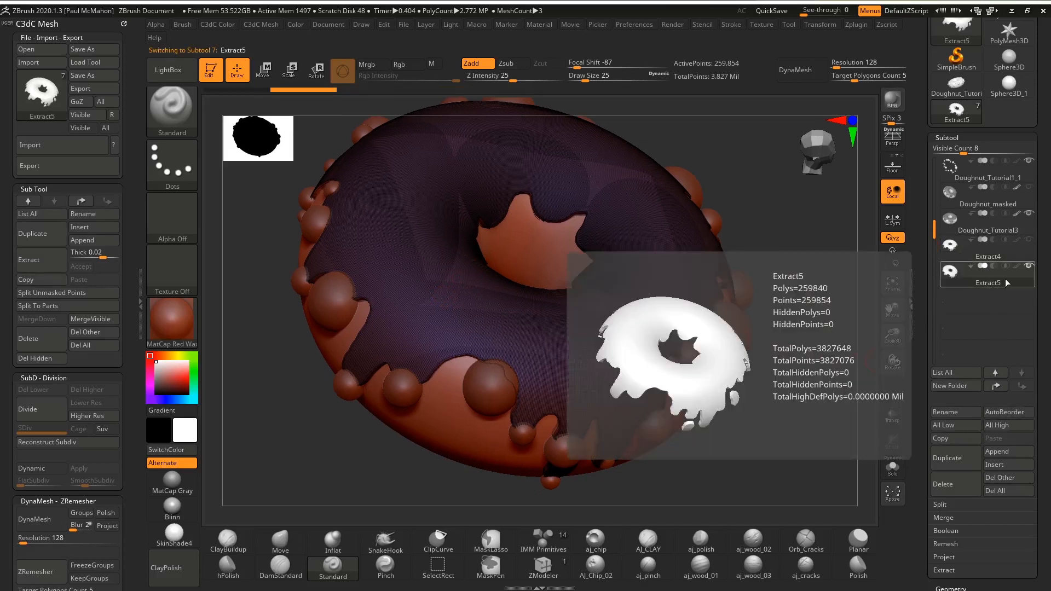
{"action": "left_click", "coordinate": [1022, 176]}
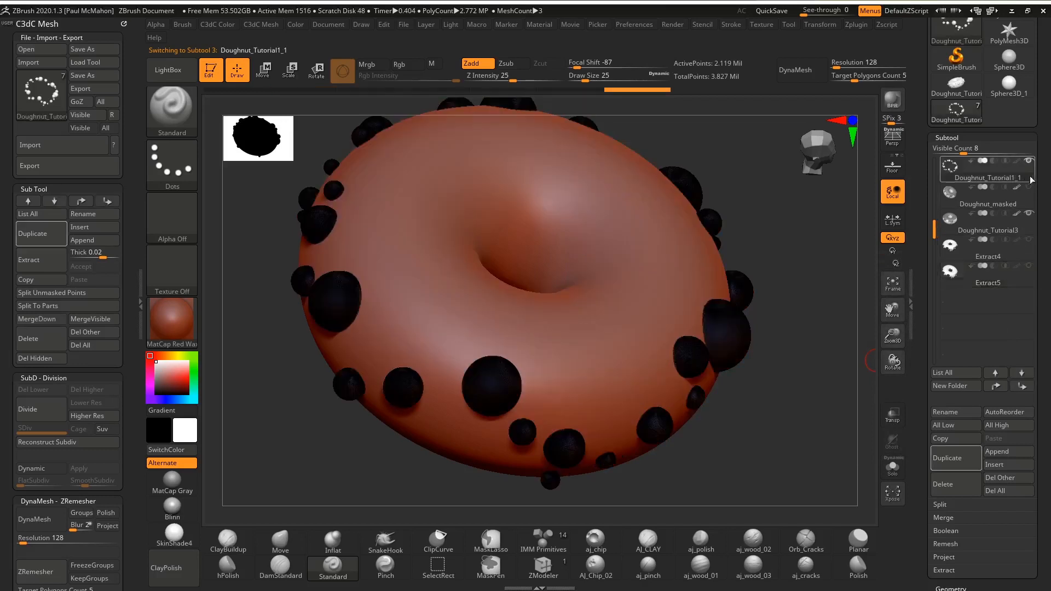
{"action": "left_click", "coordinate": [949, 456]}
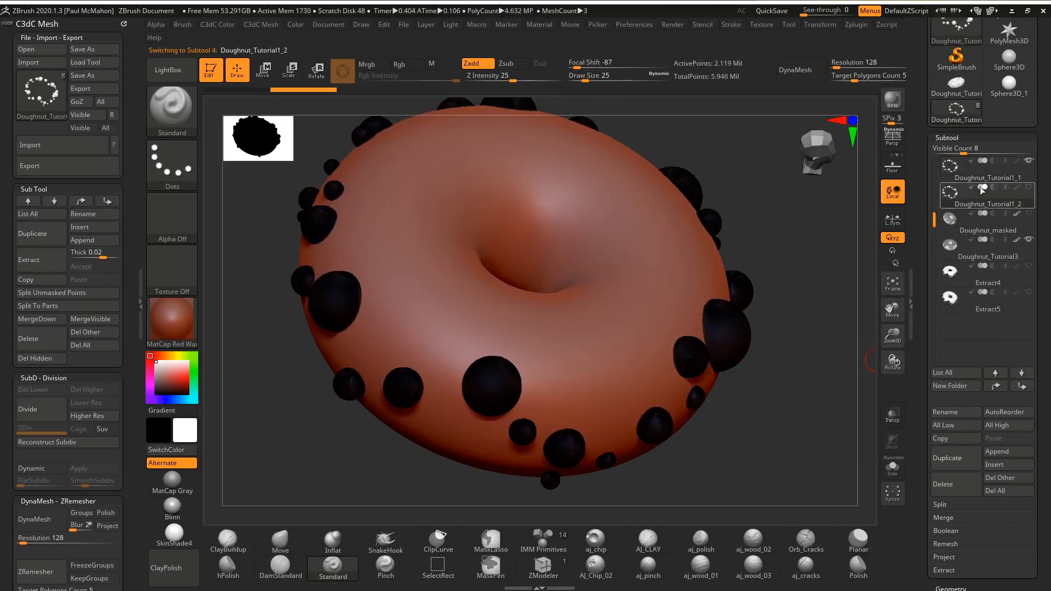
{"action": "left_click", "coordinate": [1021, 386]}
{"action": "left_click", "coordinate": [1021, 386]}
{"action": "left_click", "coordinate": [1021, 385]}
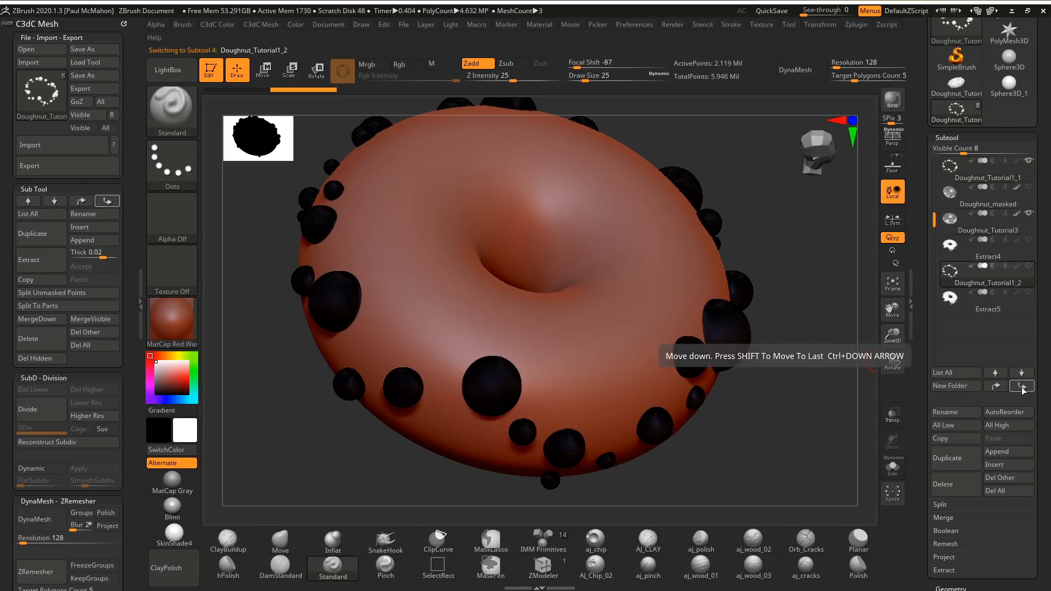
Step: Isolate the duplicated spheres and Extract5 icing by hiding the doughnut body and the original spheres
{"action": "left_click", "coordinate": [1014, 305]}
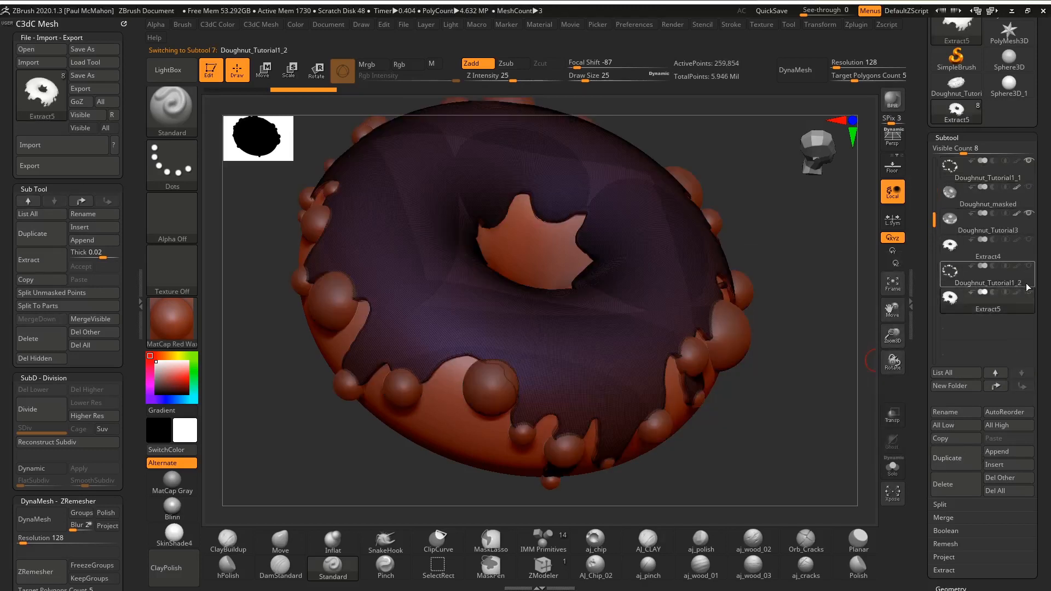
{"action": "left_click", "coordinate": [1028, 213]}
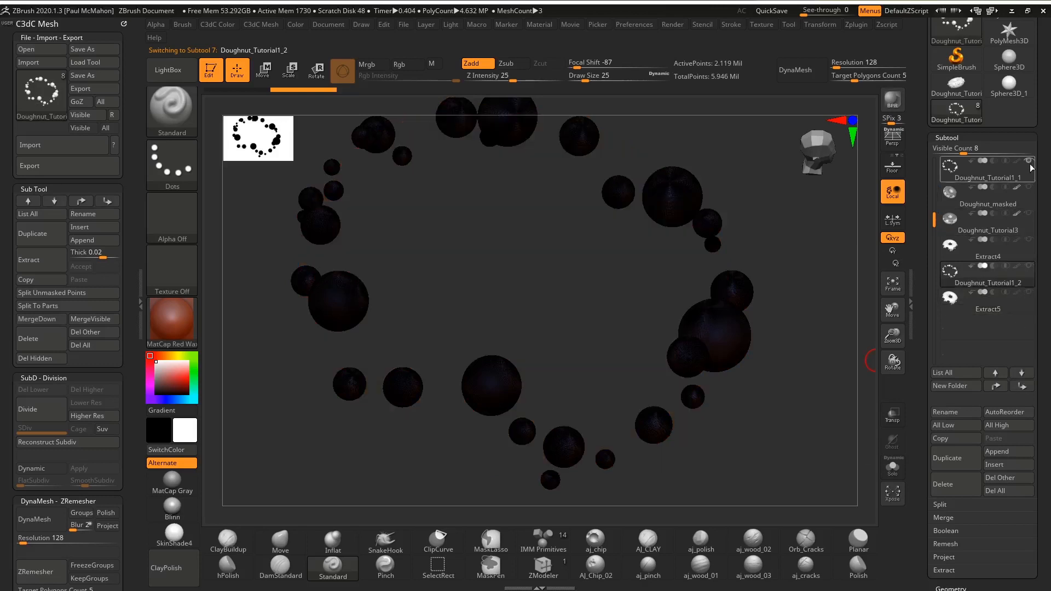
{"action": "left_click_drag", "start_coordinate": [936, 216], "coordinate": [935, 191]}
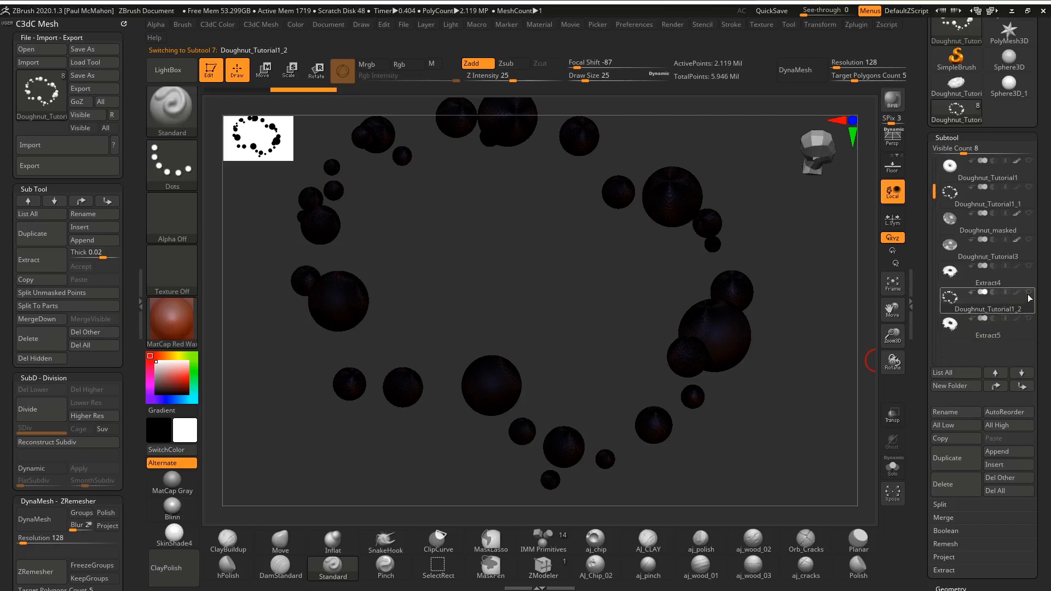
{"action": "left_click", "coordinate": [1029, 319]}
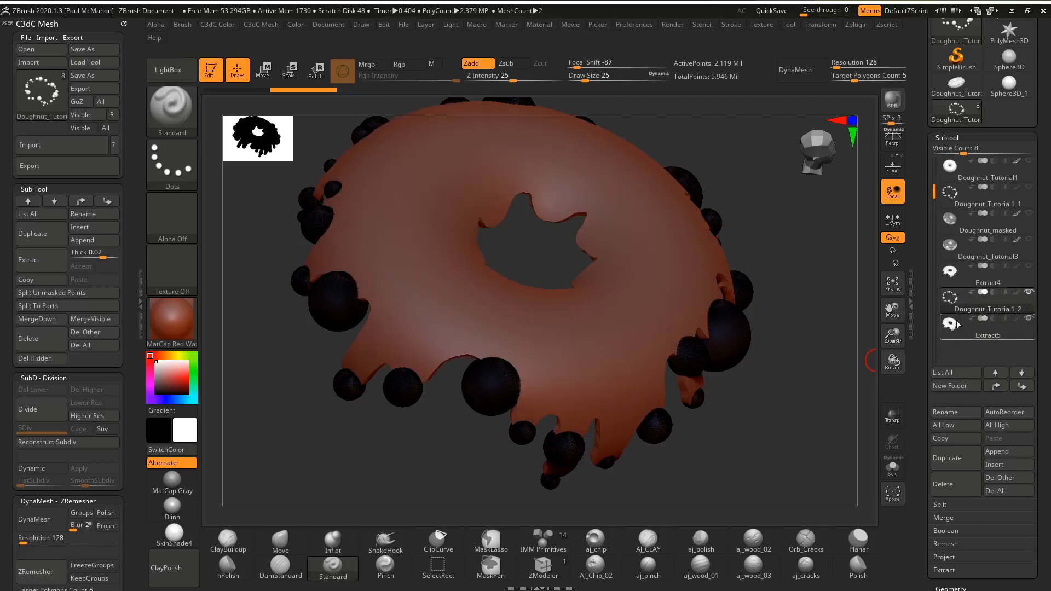
{"action": "mouse_move", "coordinate": [788, 388]}
{"action": "left_mouse_down"}
{"action": "mouse_move", "coordinate": [818, 363]}
{"action": "mouse_move", "coordinate": [813, 350]}
{"action": "mouse_move", "coordinate": [705, 355]}
{"action": "mouse_move", "coordinate": [826, 358]}
{"action": "mouse_move", "coordinate": [795, 336]}
{"action": "mouse_move", "coordinate": [794, 377]}
{"action": "mouse_move", "coordinate": [806, 393]}
{"action": "mouse_move", "coordinate": [870, 311]}
{"action": "left_mouse_up"}
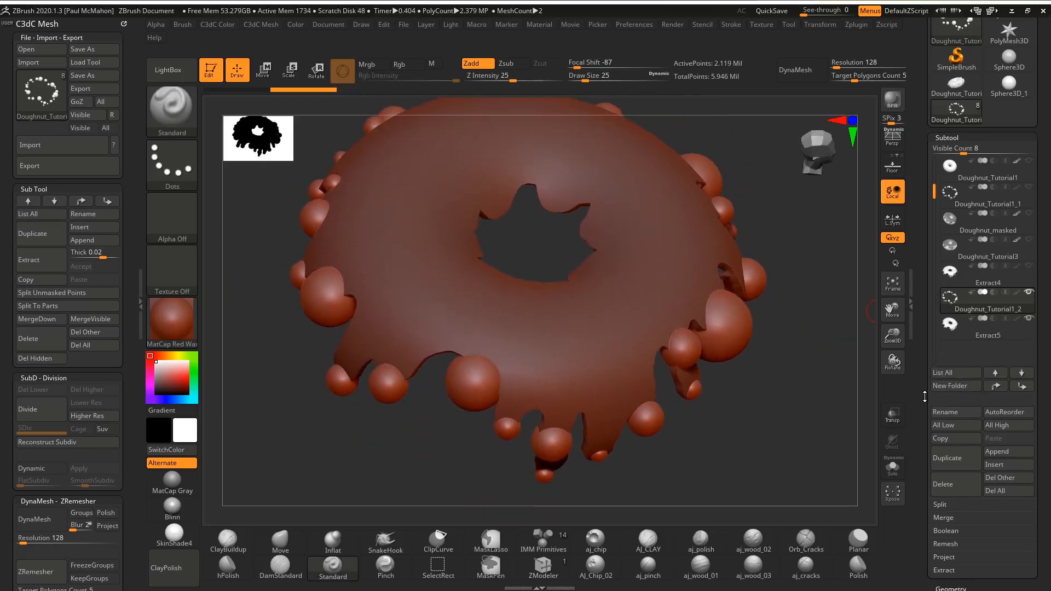
Step: Merge the duplicated Doughnut_Tutorial1_2 spheres down into the Extract5 icing subtool and accept the non-undoable operation
{"action": "scroll", "coordinate": [933, 416], "scroll_direction": "down", "scroll_amount": 3}
{"action": "left_click", "coordinate": [944, 438]}
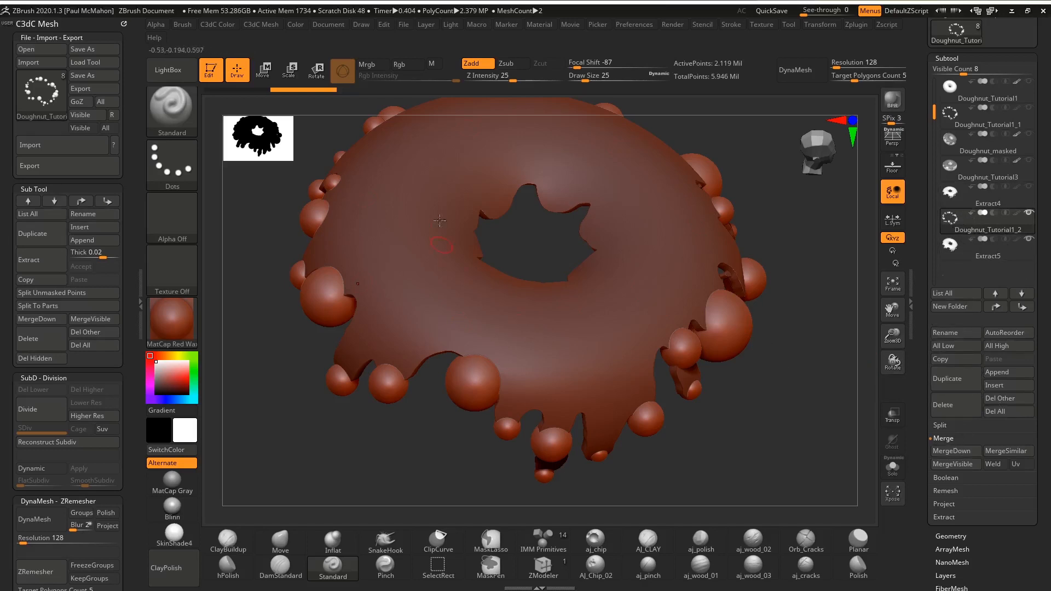
{"action": "left_click", "coordinate": [954, 452]}
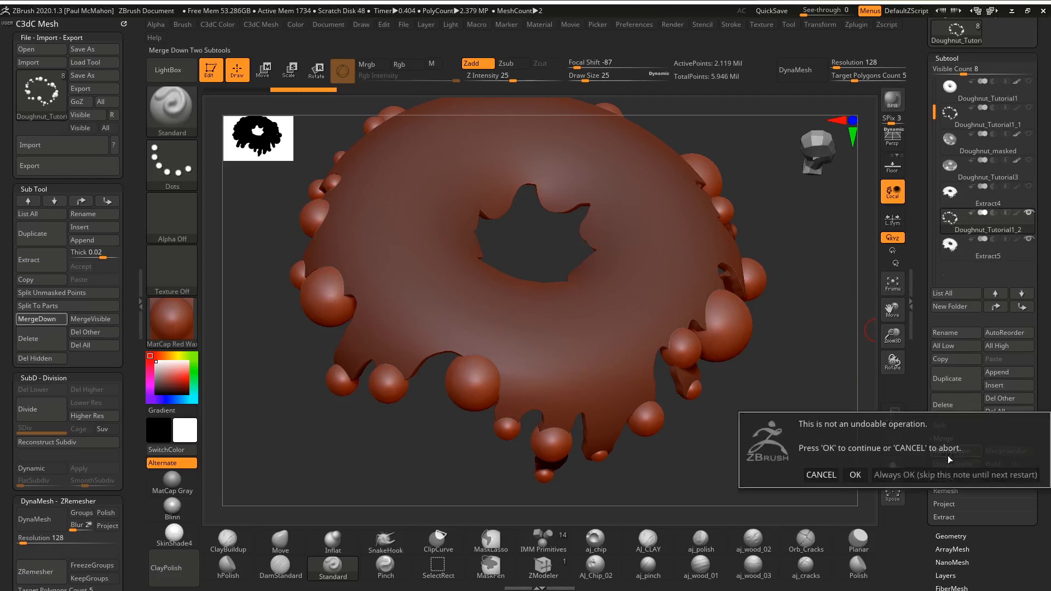
{"action": "left_click", "coordinate": [855, 475]}
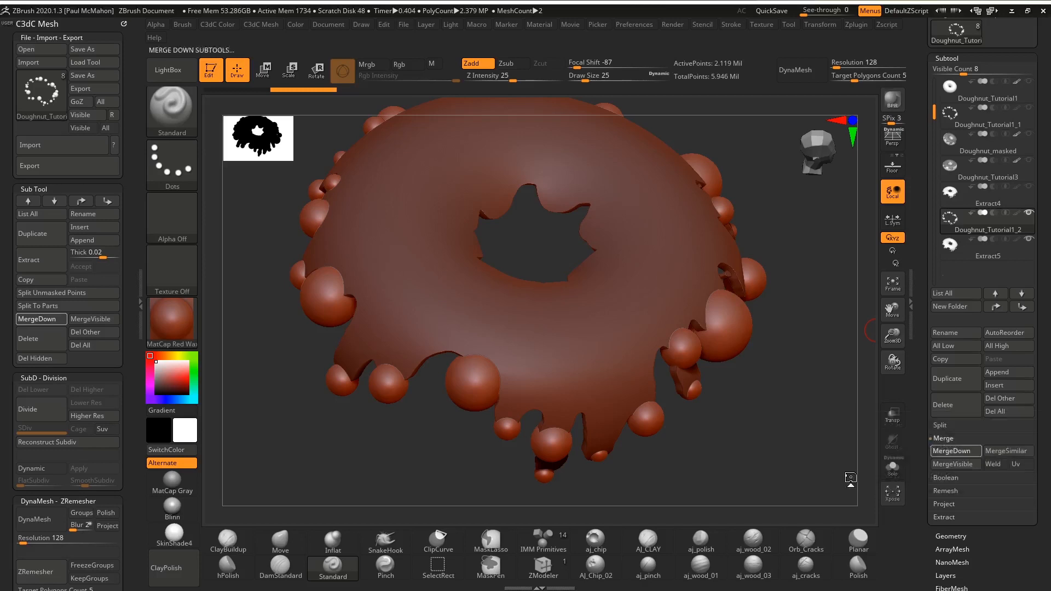
Step: Merge the drip-end spheres subtool down with the Extract5 icing subtool and display the merged mesh's polygroup wireframe
{"action": "left_click", "coordinate": [803, 379], "text": "ctrl"}
{"action": "left_click_drag", "start_coordinate": [804, 379], "coordinate": [734, 347]}
{"action": "mouse_move", "coordinate": [609, 322]}
{"action": "left_mouse_down", "text": "alt"}
{"action": "mouse_move", "coordinate": [762, 330]}
{"action": "mouse_move", "coordinate": [769, 296]}
{"action": "mouse_move", "coordinate": [779, 307]}
{"action": "mouse_move", "coordinate": [539, 272]}
{"action": "mouse_move", "coordinate": [728, 281]}
{"action": "mouse_move", "coordinate": [708, 301]}
{"action": "mouse_move", "coordinate": [638, 232]}
{"action": "mouse_move", "coordinate": [456, 253]}
{"action": "mouse_move", "coordinate": [695, 368]}
{"action": "mouse_move", "coordinate": [629, 349]}
{"action": "mouse_move", "coordinate": [640, 356]}
{"action": "mouse_move", "coordinate": [634, 403]}
{"action": "mouse_move", "coordinate": [658, 401]}
{"action": "mouse_move", "coordinate": [627, 410]}
{"action": "mouse_move", "coordinate": [706, 415]}
{"action": "mouse_move", "coordinate": [832, 376]}
{"action": "mouse_move", "coordinate": [465, 381]}
{"action": "left_mouse_up", "text": "alt"}
{"action": "left_click_drag", "start_coordinate": [729, 348], "coordinate": [756, 328]}
{"action": "scroll", "coordinate": [924, 387], "scroll_direction": "down", "scroll_amount": 10}
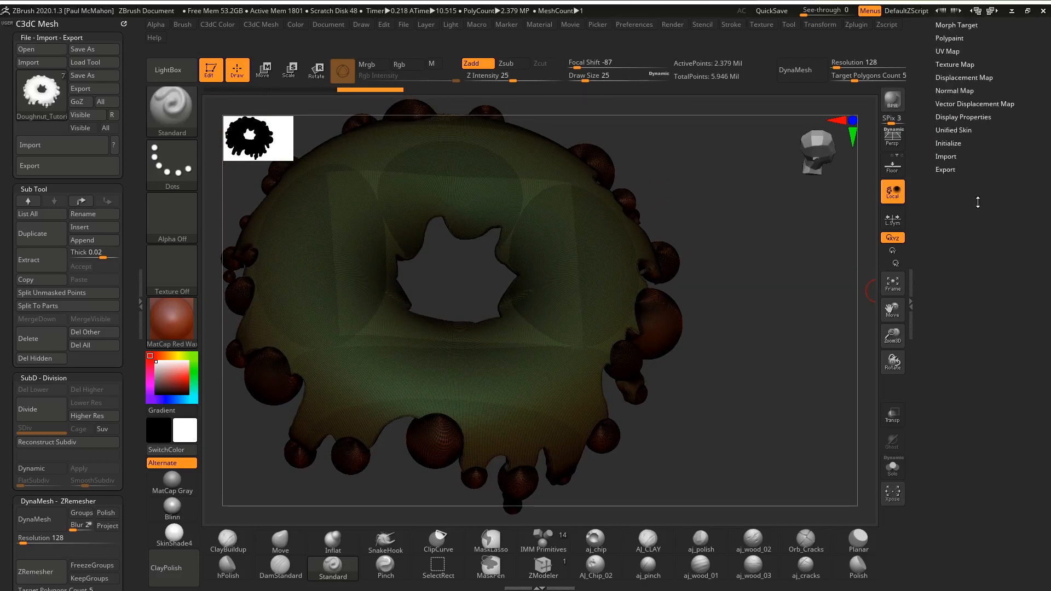
Step: Assign all visible geometry of the merged icing and spheres to a single polygroup with GroupVisible
{"action": "left_click", "coordinate": [999, 198]}
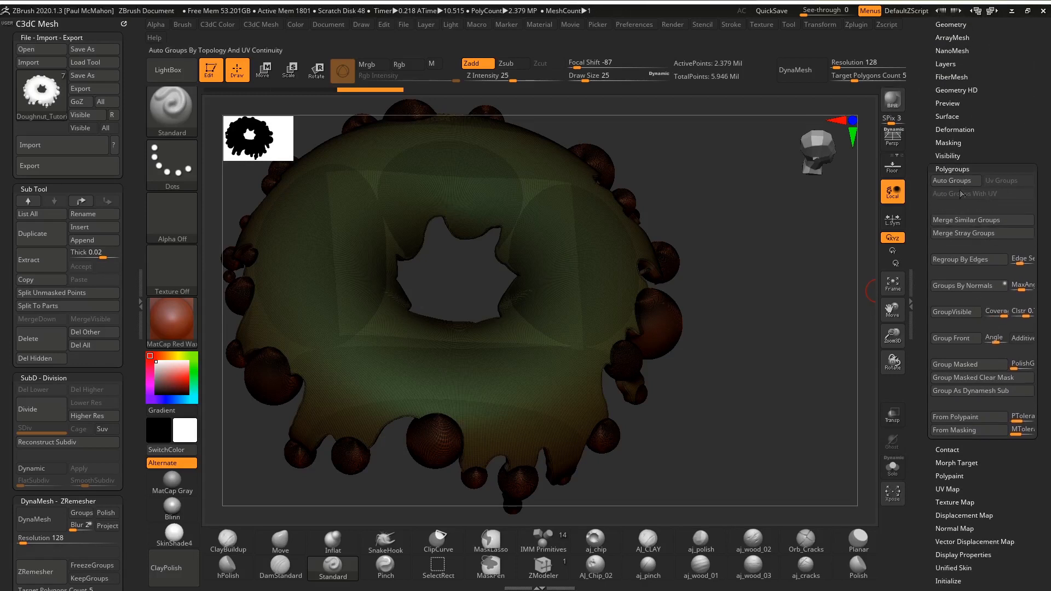
{"action": "left_click", "coordinate": [952, 312]}
{"action": "mouse_move", "coordinate": [771, 389]}
{"action": "left_mouse_down"}
{"action": "mouse_move", "coordinate": [781, 298]}
{"action": "mouse_move", "coordinate": [745, 280]}
{"action": "mouse_move", "coordinate": [766, 336]}
{"action": "mouse_move", "coordinate": [821, 334]}
{"action": "mouse_move", "coordinate": [830, 274]}
{"action": "mouse_move", "coordinate": [782, 290]}
{"action": "mouse_move", "coordinate": [764, 262]}
{"action": "mouse_move", "coordinate": [824, 270]}
{"action": "left_mouse_up"}
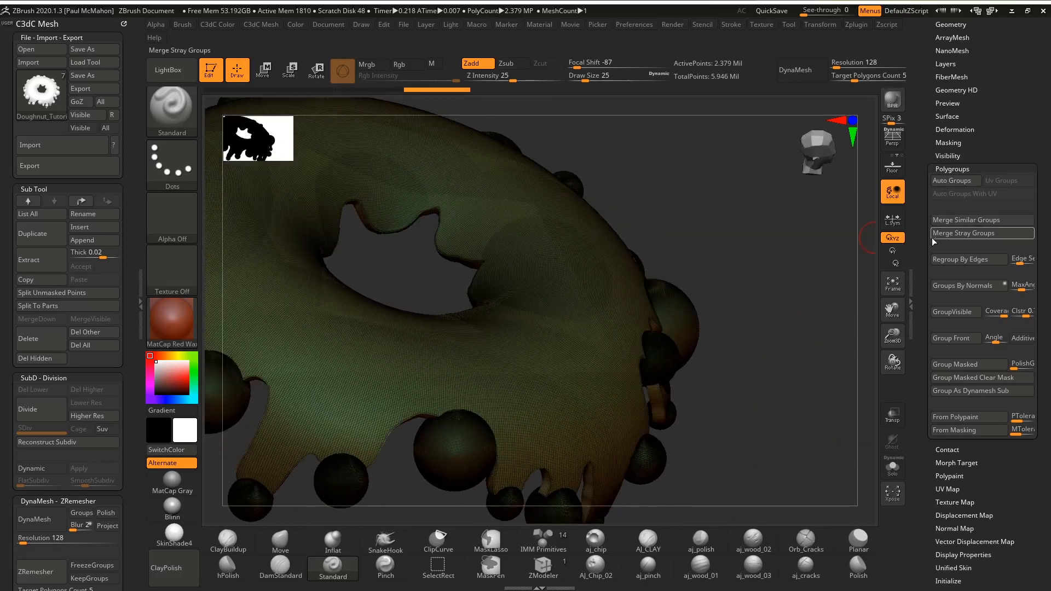
{"action": "left_click", "coordinate": [955, 312]}
{"action": "left_click_drag", "start_coordinate": [797, 335], "coordinate": [821, 323]}
{"action": "mouse_move", "coordinate": [741, 277]}
{"action": "left_mouse_down"}
{"action": "mouse_move", "coordinate": [723, 293]}
{"action": "mouse_move", "coordinate": [718, 322]}
{"action": "mouse_move", "coordinate": [767, 305]}
{"action": "left_mouse_up"}
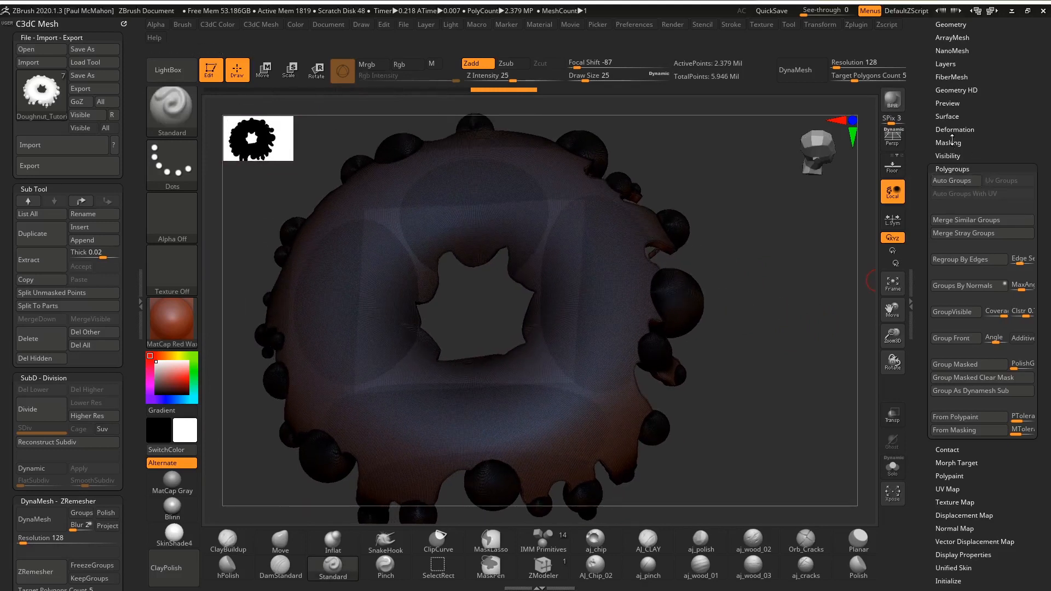
Step: Show the subtool list again and choose the ClayBuildup brush for the joins between the icing drips and spheres
{"action": "left_click_drag", "start_coordinate": [994, 126], "coordinate": [995, 236]}
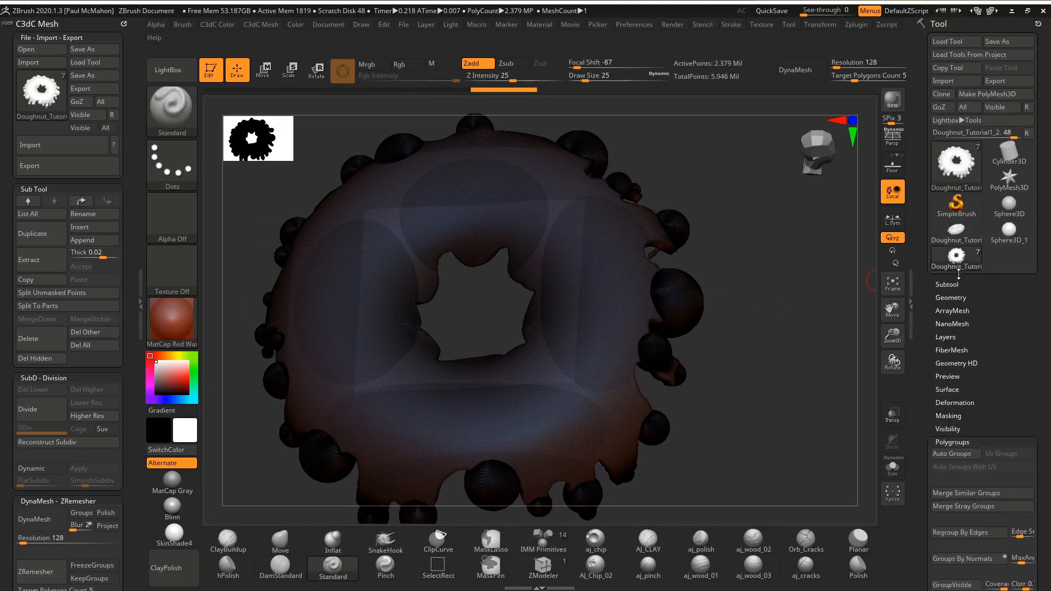
{"action": "left_click", "coordinate": [957, 281]}
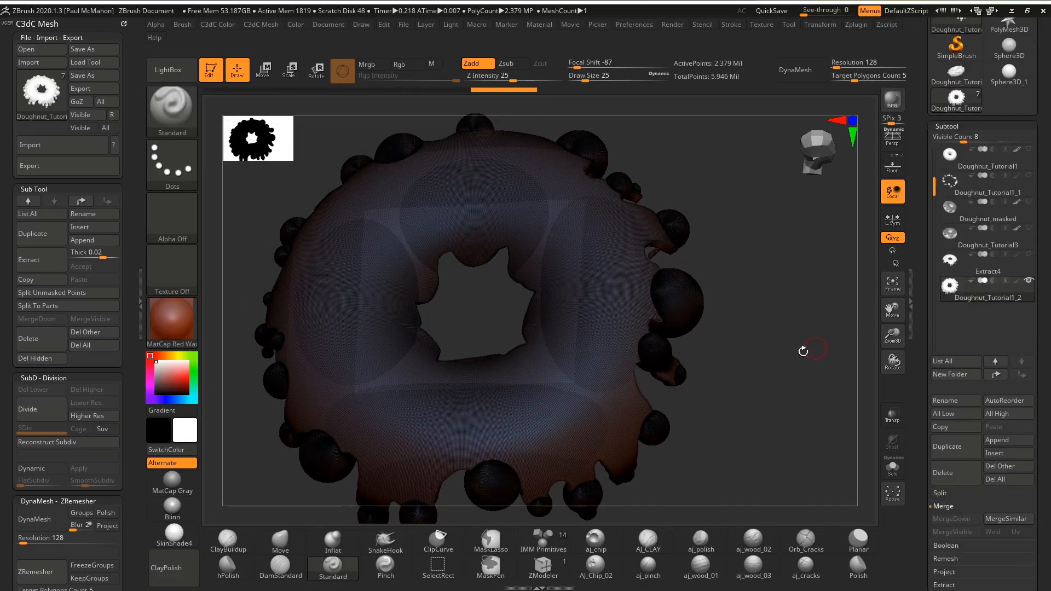
{"action": "left_click_drag", "start_coordinate": [766, 373], "coordinate": [567, 416]}
{"action": "left_click", "coordinate": [246, 533]}
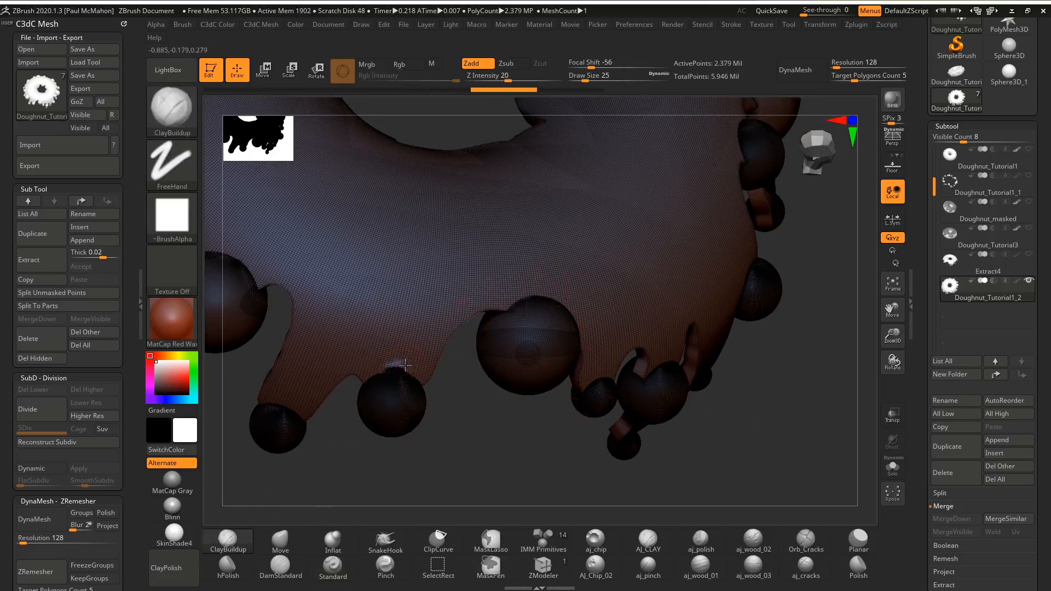
{"action": "left_click_drag", "start_coordinate": [509, 478], "coordinate": [642, 429]}
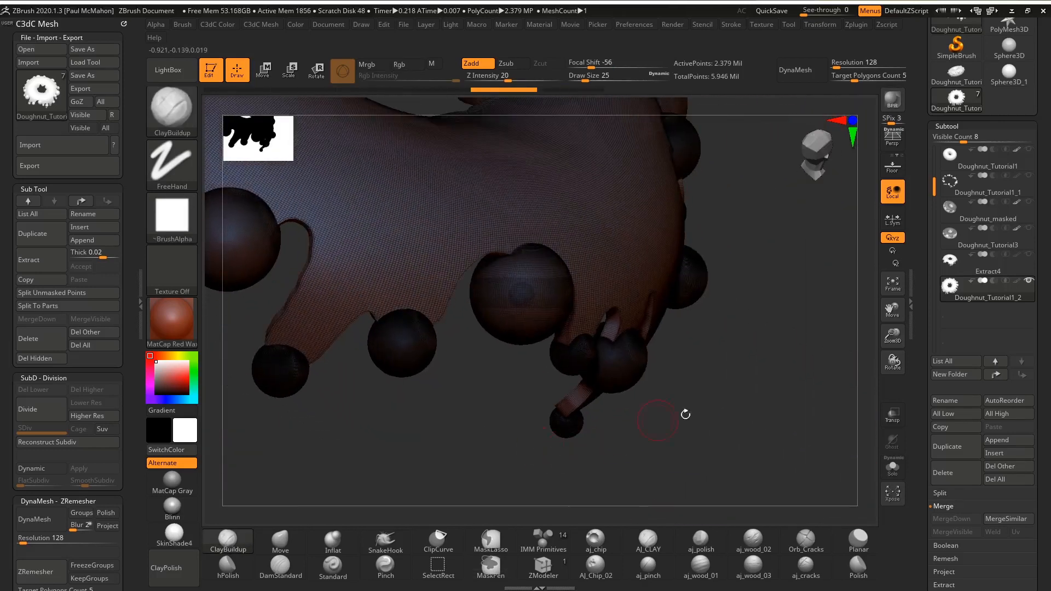
{"action": "left_click_drag", "start_coordinate": [731, 418], "coordinate": [759, 388]}
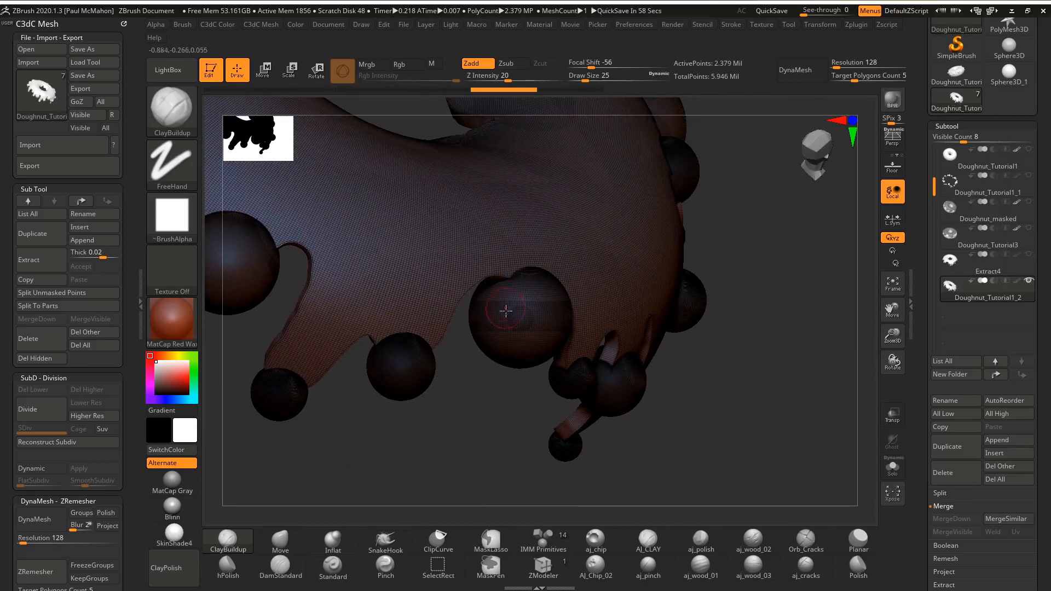
{"action": "mouse_move", "coordinate": [772, 288]}
{"action": "left_mouse_down"}
{"action": "mouse_move", "coordinate": [781, 426]}
{"action": "mouse_move", "coordinate": [832, 438]}
{"action": "mouse_move", "coordinate": [774, 434]}
{"action": "mouse_move", "coordinate": [749, 416]}
{"action": "left_mouse_up"}
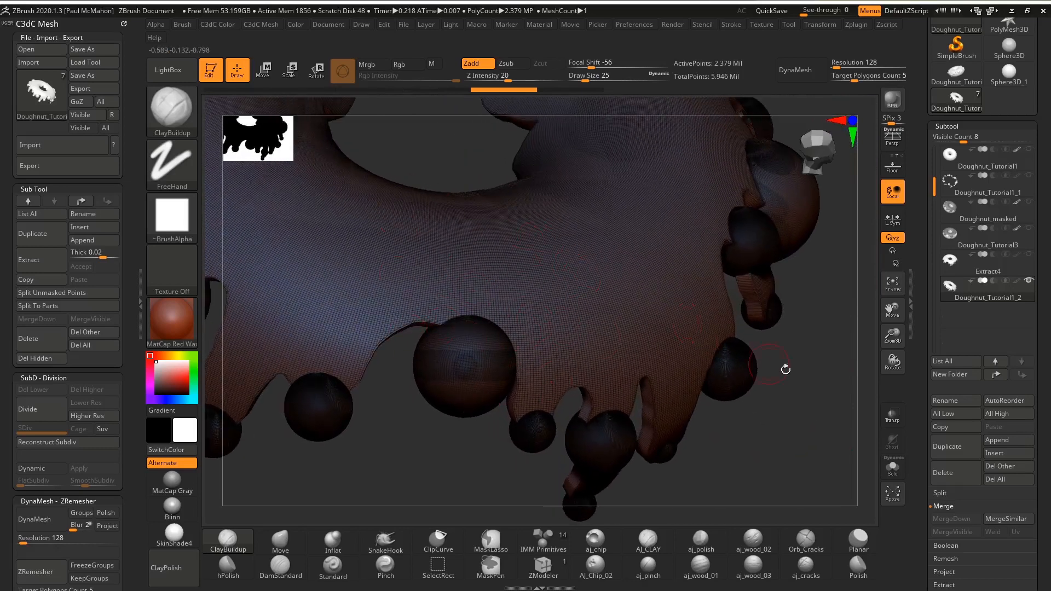
Step: Remesh the merged icing and spheres with DynaMesh at a resolution of 512
{"action": "left_click_drag", "start_coordinate": [931, 295], "coordinate": [948, 200]}
{"action": "left_click", "coordinate": [950, 215]}
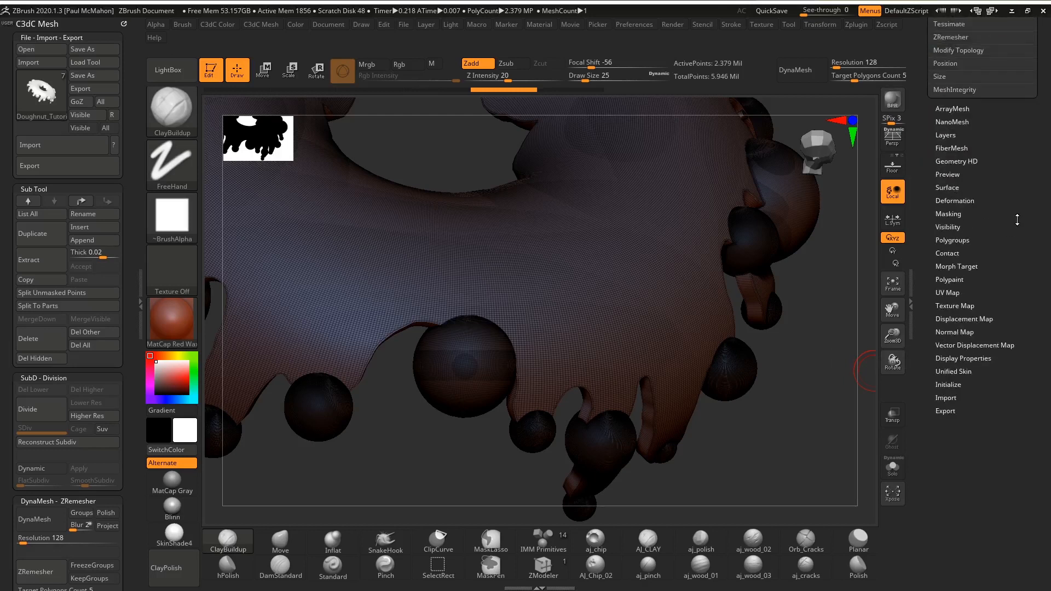
{"action": "left_click", "coordinate": [952, 243]}
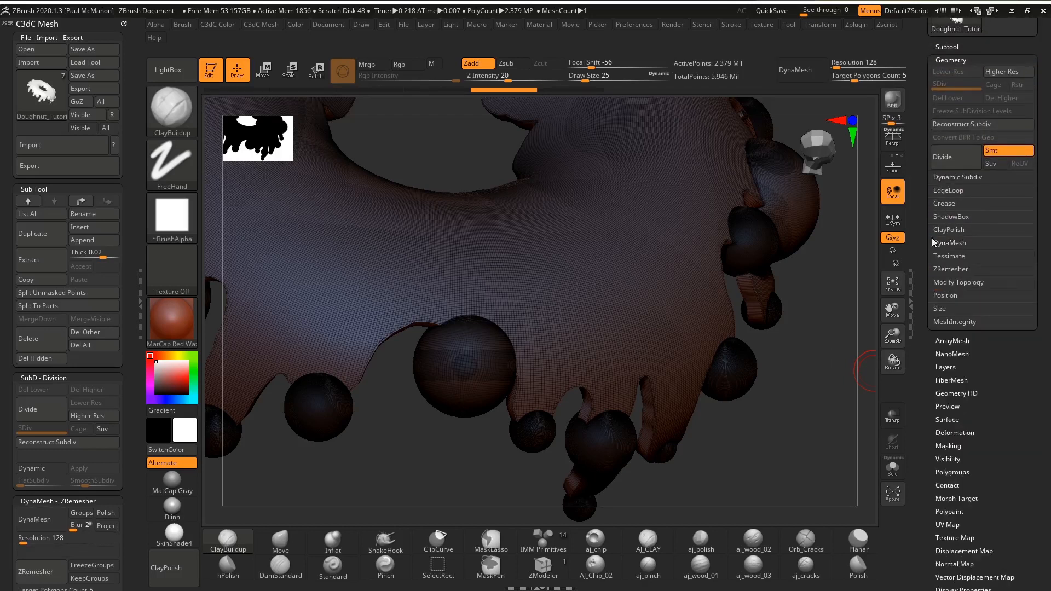
{"action": "left_click", "coordinate": [947, 244]}
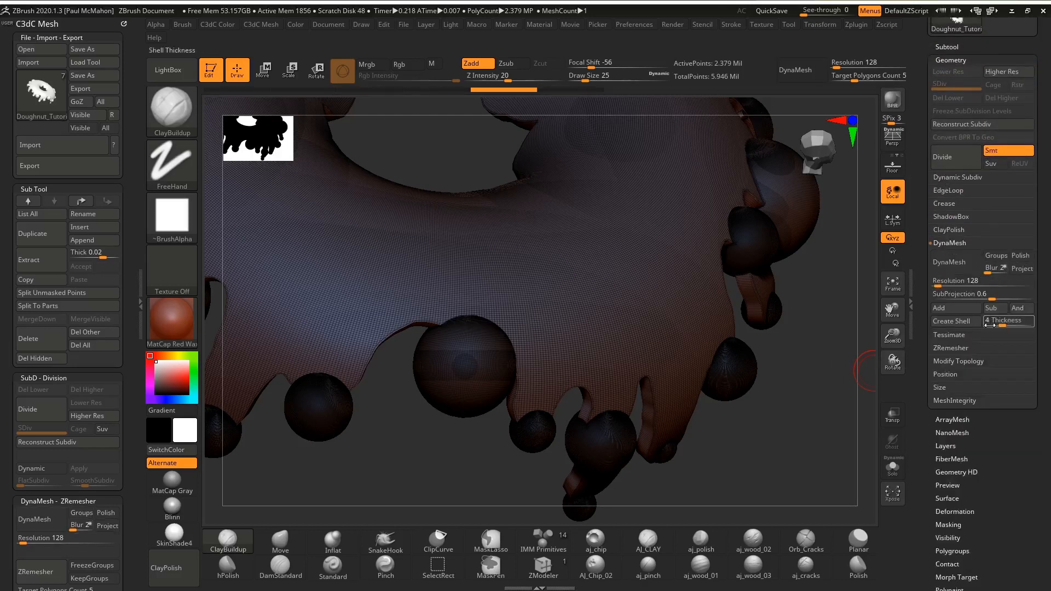
{"action": "left_click_drag", "start_coordinate": [940, 280], "coordinate": [977, 332]}
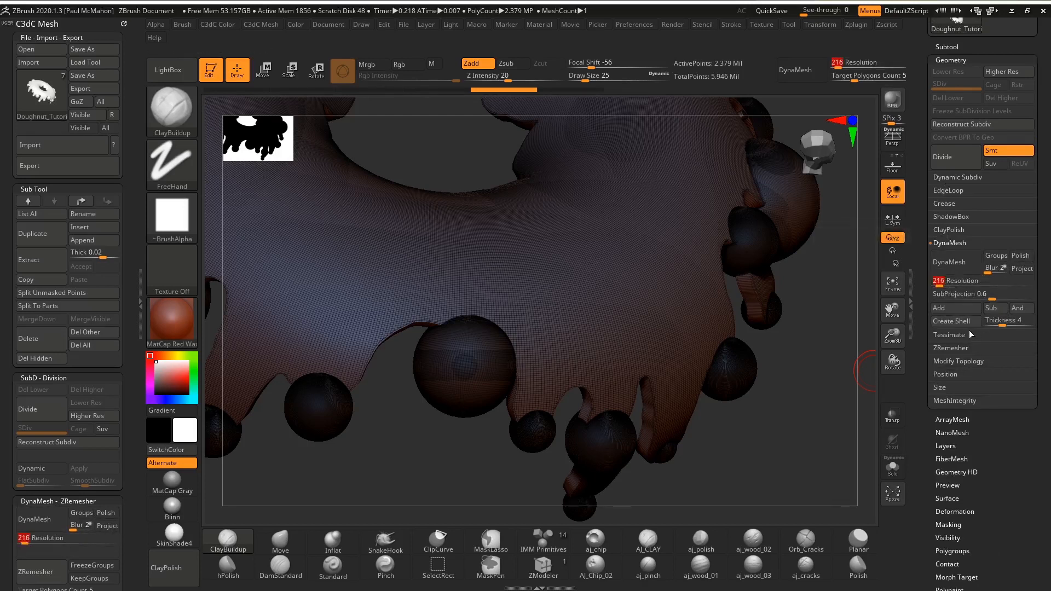
{"action": "type", "text": "512"}
{"action": "key", "text": "Return"}
{"action": "left_click", "coordinate": [972, 265]}
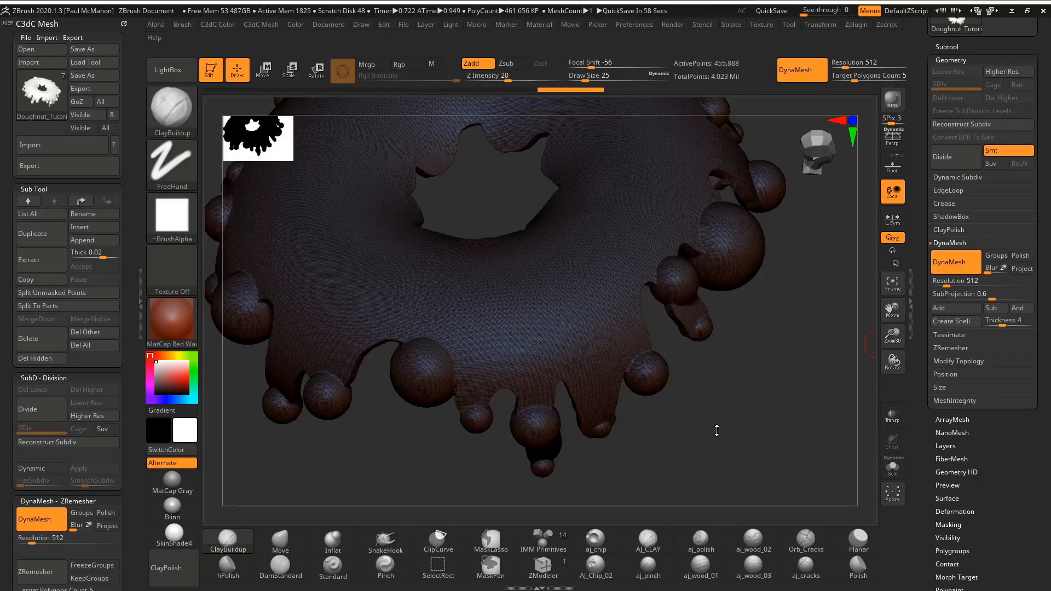
Step: Turn off the wireframe display and smooth the seams where the large front sphere and its smaller neighbour meet the icing
{"action": "left_click_drag", "start_coordinate": [716, 430], "coordinate": [771, 430]}
{"action": "left_click_drag", "start_coordinate": [748, 389], "coordinate": [872, 401], "text": "alt"}
{"action": "key", "text": "f"}
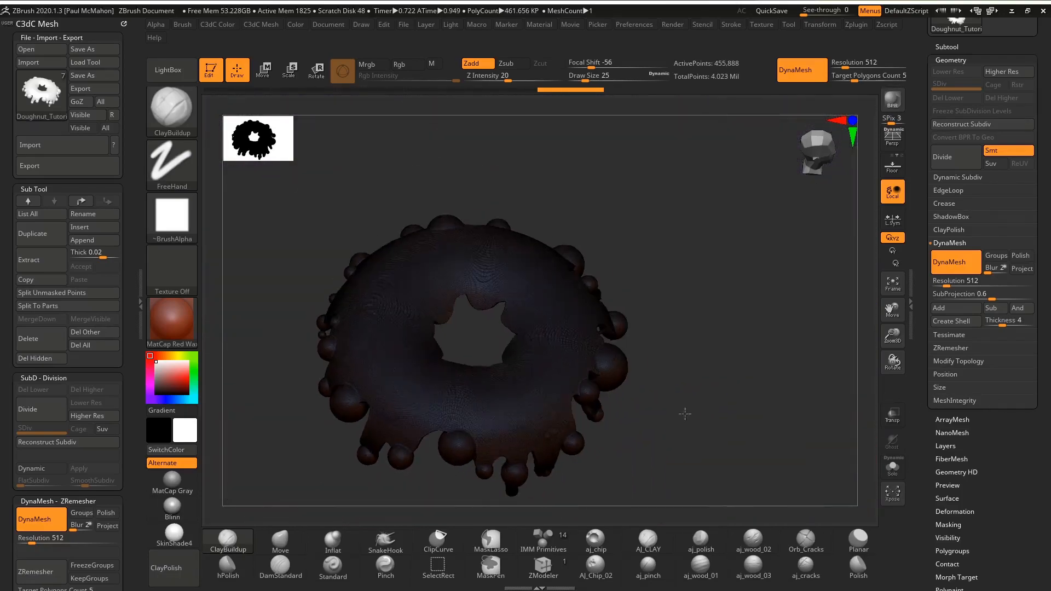
{"action": "left_click_drag", "start_coordinate": [645, 440], "coordinate": [692, 371], "text": "alt"}
{"action": "key", "text": "shift"}
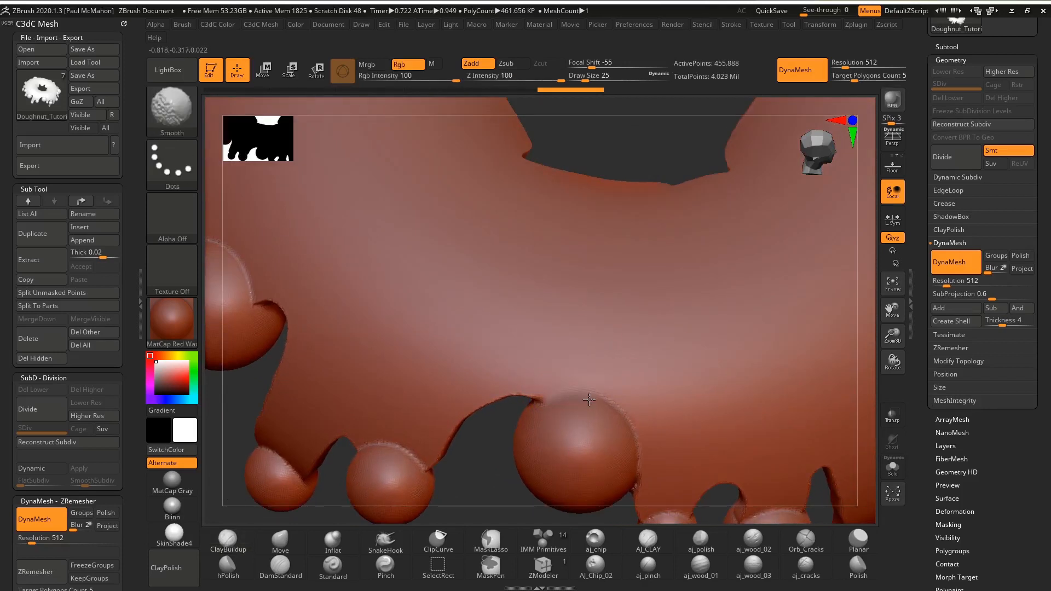
{"action": "left_click_drag", "start_coordinate": [636, 459], "coordinate": [638, 486], "text": "shift"}
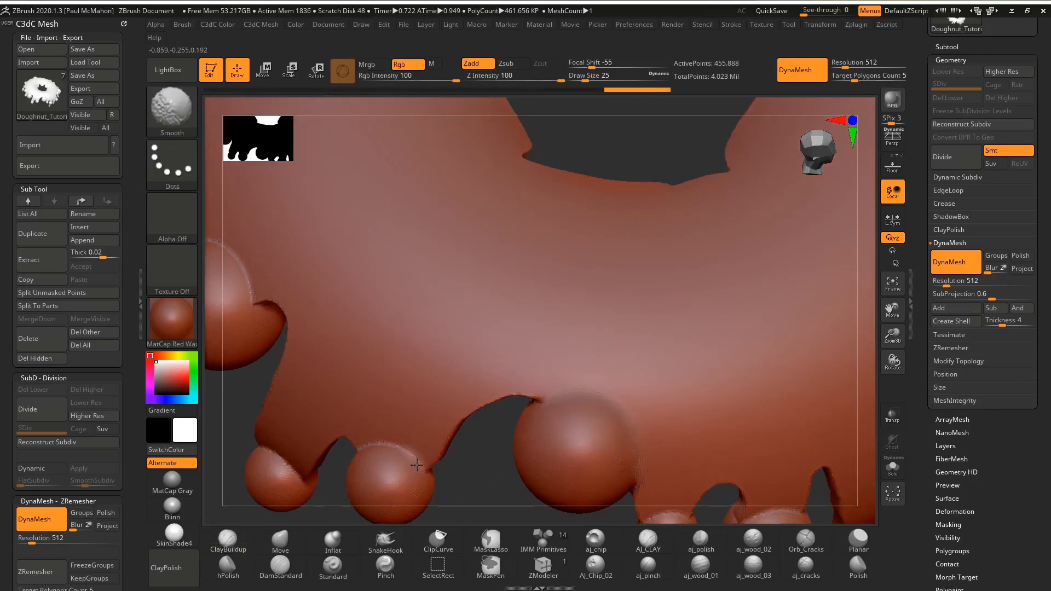
{"action": "left_click_drag", "start_coordinate": [357, 440], "coordinate": [361, 445], "text": "shift"}
Step: Smooth the seam between the end of the long narrow drip and its small sphere, from the front and the side
{"action": "left_click_drag", "start_coordinate": [492, 486], "coordinate": [504, 463]}
{"action": "key", "text": "shift"}
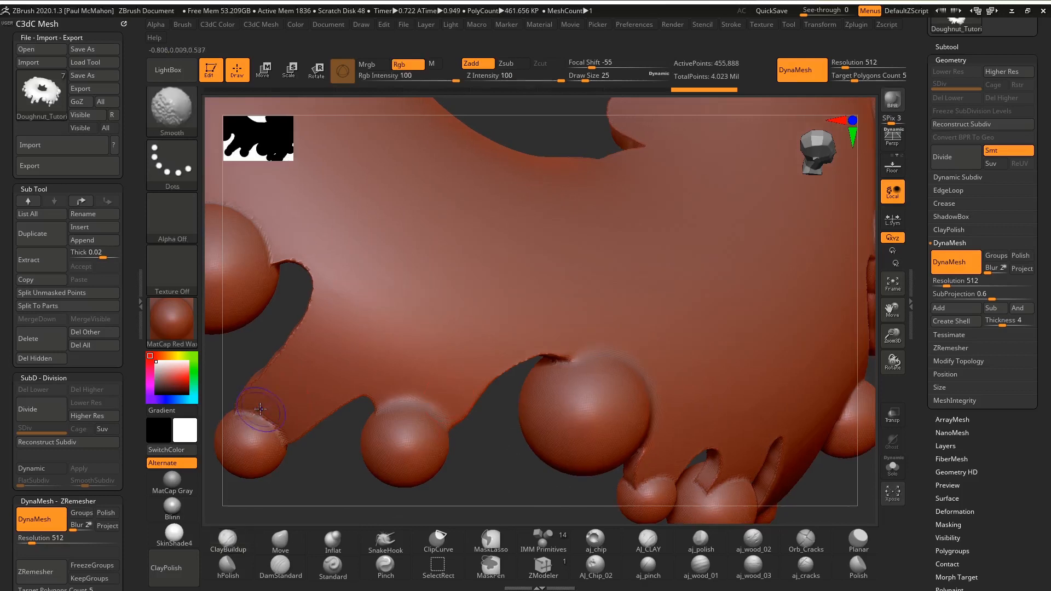
{"action": "left_click_drag", "start_coordinate": [241, 414], "coordinate": [285, 437], "text": "shift"}
{"action": "mouse_move", "coordinate": [354, 435]}
{"action": "left_mouse_down"}
{"action": "mouse_move", "coordinate": [373, 469]}
{"action": "mouse_move", "coordinate": [430, 460]}
{"action": "left_mouse_up"}
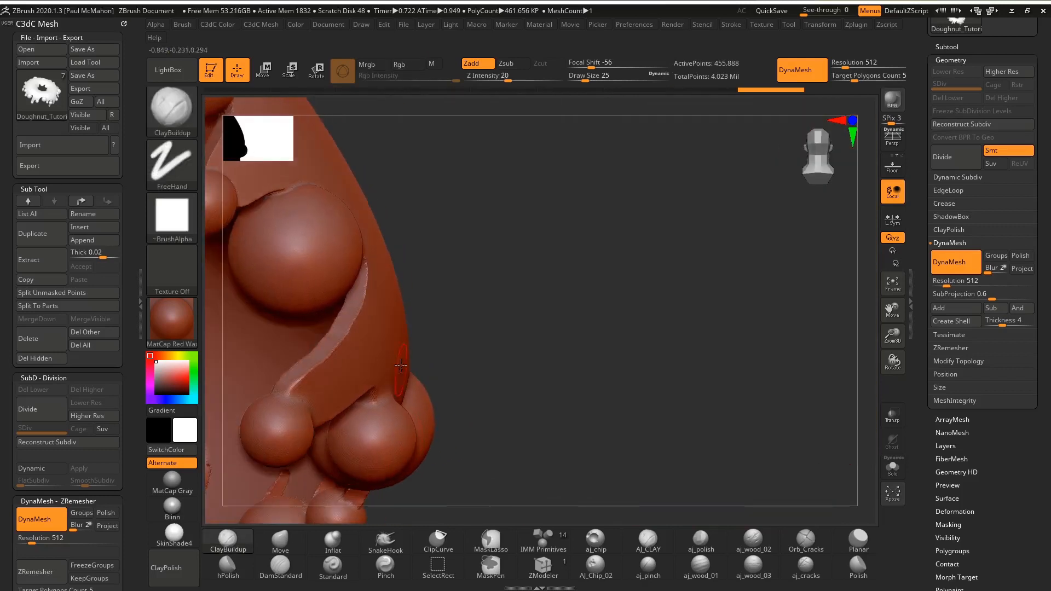
{"action": "left_click_drag", "start_coordinate": [584, 282], "coordinate": [594, 312]}
{"action": "left_click_drag", "start_coordinate": [318, 407], "coordinate": [277, 390], "text": "shift"}
Step: Smooth the rough cut edge along the side of the long narrow drip, undoing the unwanted stroke on it
{"action": "left_click_drag", "start_coordinate": [299, 341], "coordinate": [456, 332], "text": "alt"}
{"action": "left_click_drag", "start_coordinate": [802, 333], "coordinate": [898, 313], "text": "alt"}
{"action": "left_click_drag", "start_coordinate": [340, 314], "coordinate": [497, 294], "text": "alt"}
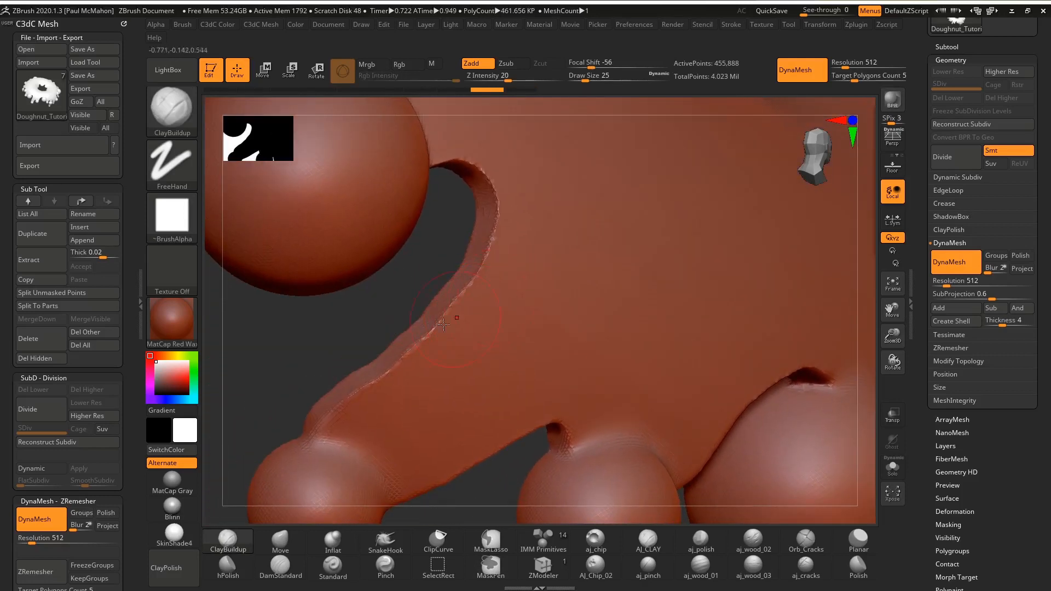
{"action": "left_click_drag", "start_coordinate": [348, 326], "coordinate": [520, 365]}
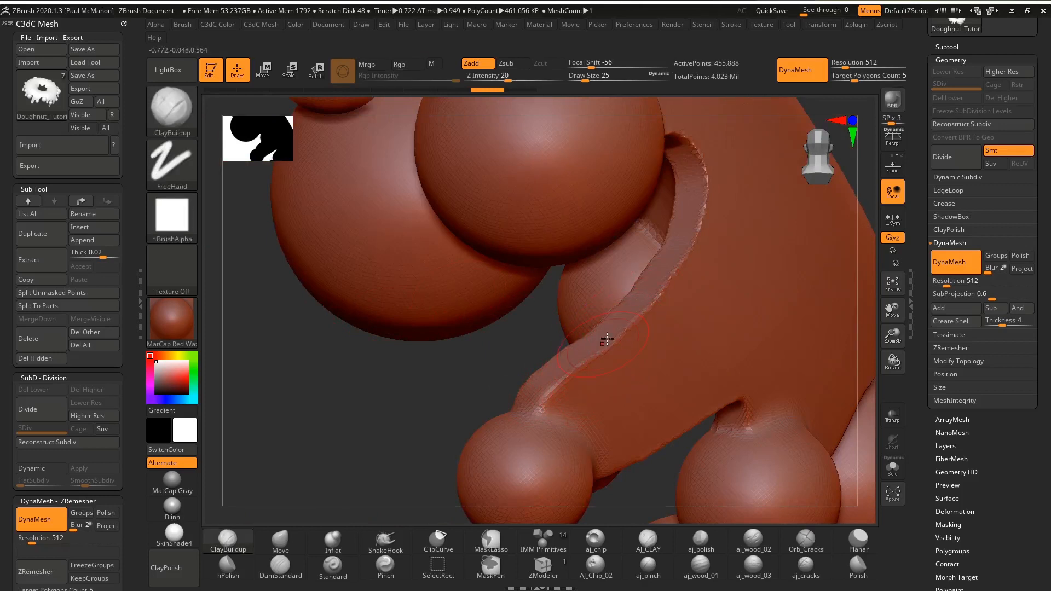
{"action": "mouse_move", "coordinate": [736, 294]}
{"action": "left_mouse_down"}
{"action": "mouse_move", "coordinate": [645, 359]}
{"action": "mouse_move", "coordinate": [725, 322]}
{"action": "mouse_move", "coordinate": [654, 381]}
{"action": "left_mouse_up"}
{"action": "key", "text": "ctrl+z"}
{"action": "key", "text": "shift"}
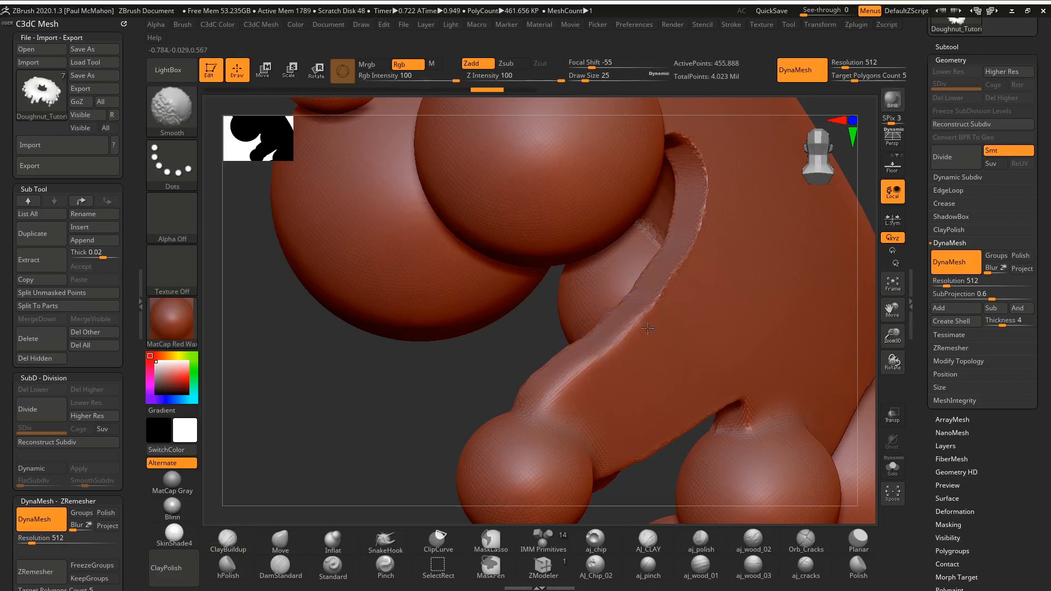
{"action": "left_click_drag", "start_coordinate": [703, 169], "coordinate": [602, 329], "text": "shift"}
Step: Build up and smooth clay over the next large sphere's join with the icing, setting draw size 41 and focal shift -10
{"action": "mouse_move", "coordinate": [425, 420]}
{"action": "left_mouse_down"}
{"action": "mouse_move", "coordinate": [345, 419]}
{"action": "mouse_move", "coordinate": [382, 425]}
{"action": "mouse_move", "coordinate": [489, 250]}
{"action": "mouse_move", "coordinate": [528, 301]}
{"action": "left_mouse_up"}
{"action": "left_click_drag", "start_coordinate": [340, 383], "coordinate": [383, 353]}
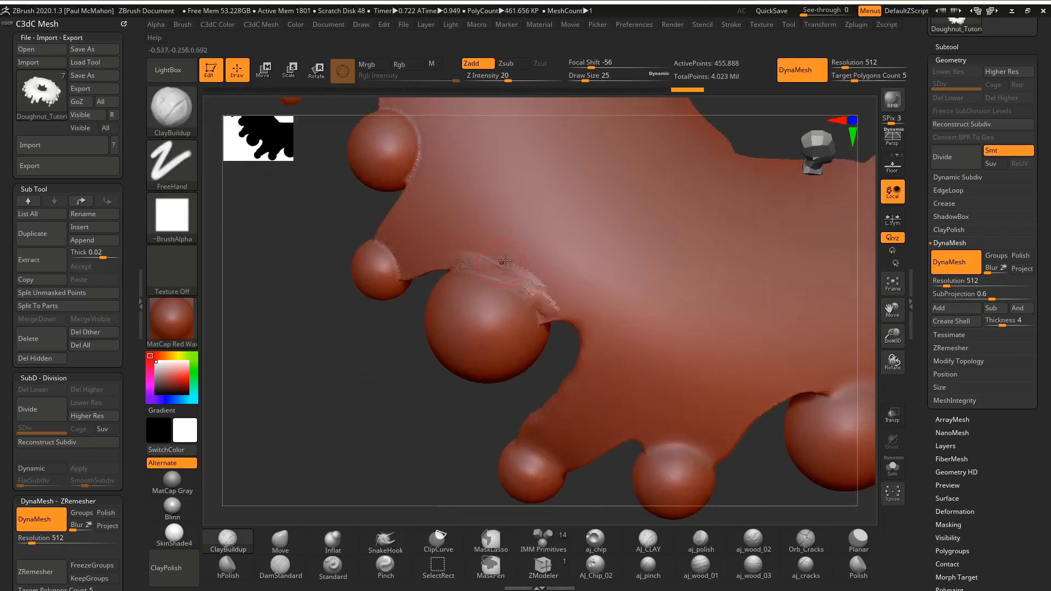
{"action": "left_click_drag", "start_coordinate": [529, 300], "coordinate": [558, 314]}
{"action": "key", "text": "shift"}
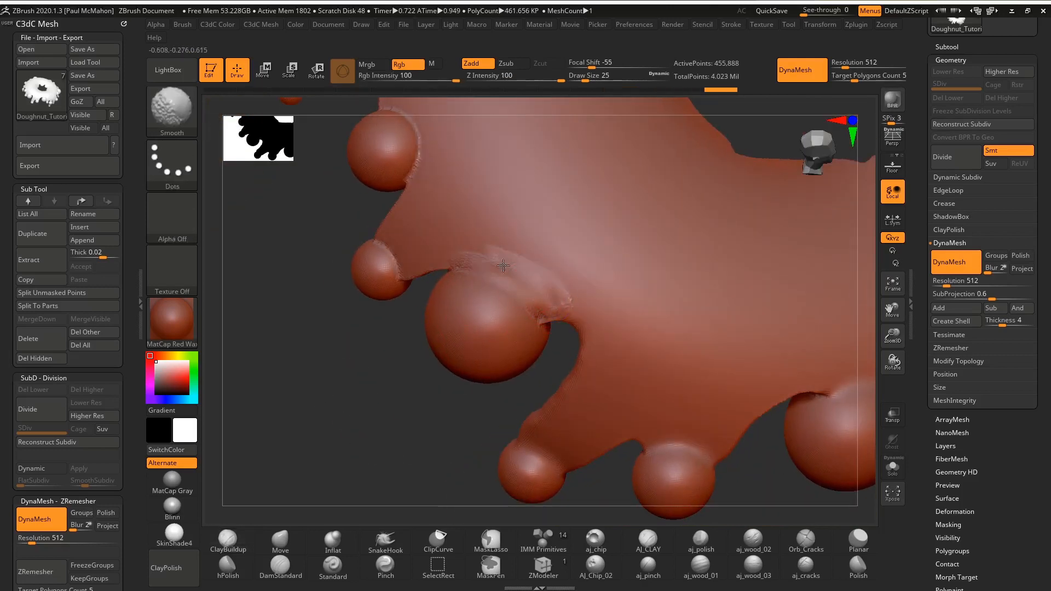
{"action": "key", "text": "space"}
{"action": "left_click_drag", "start_coordinate": [512, 314], "coordinate": [536, 318]}
{"action": "key", "text": "shift"}
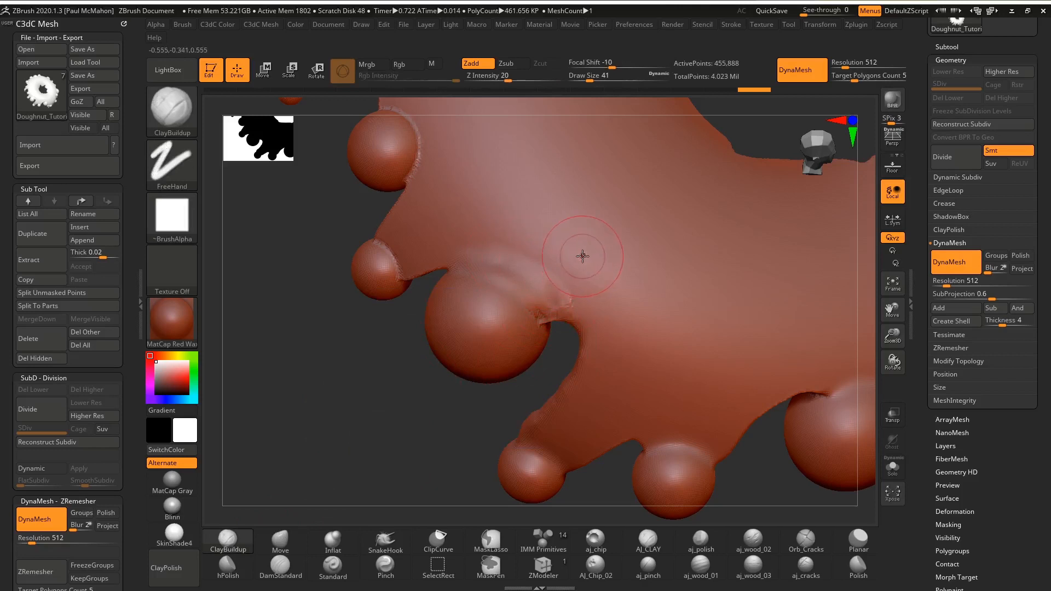
Step: Try a ClayBuildup stroke with a focal shift of -87 on the icing surface and undo it
{"action": "key", "text": "space"}
{"action": "key", "text": "shift"}
{"action": "mouse_move", "coordinate": [601, 235]}
{"action": "left_mouse_down"}
{"action": "mouse_move", "coordinate": [656, 275]}
{"action": "mouse_move", "coordinate": [607, 235]}
{"action": "left_mouse_up"}
{"action": "left_click_drag", "start_coordinate": [388, 404], "coordinate": [394, 373]}
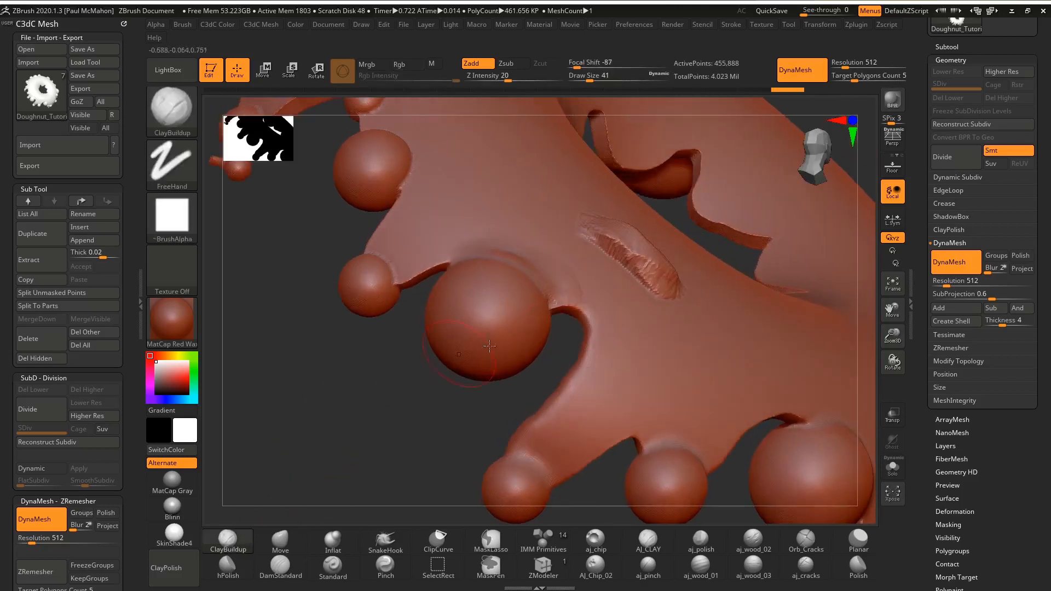
{"action": "key", "text": "ctrl+z"}
Step: Set the ClayBuildup focal shift to 0 and blend the large sphere and the small sphere beside it into the icing
{"action": "key", "text": "space"}
{"action": "left_click_drag", "start_coordinate": [640, 325], "coordinate": [646, 325]}
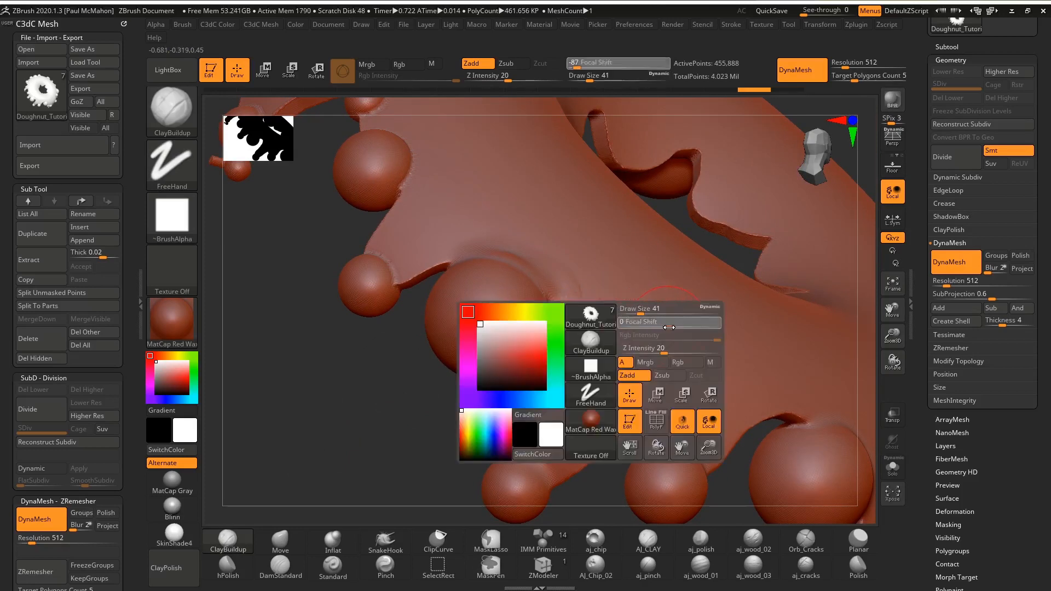
{"action": "key", "text": "Return"}
{"action": "mouse_move", "coordinate": [413, 371]}
{"action": "left_mouse_down"}
{"action": "mouse_move", "coordinate": [340, 411]}
{"action": "mouse_move", "coordinate": [363, 413]}
{"action": "left_mouse_up"}
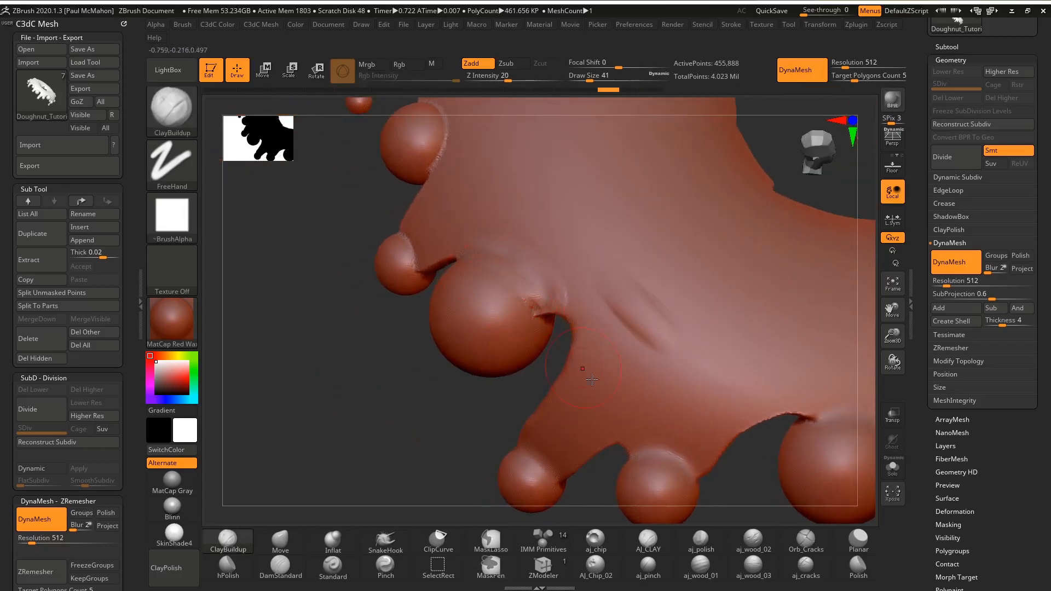
{"action": "mouse_move", "coordinate": [470, 444]}
{"action": "left_mouse_down"}
{"action": "mouse_move", "coordinate": [394, 438]}
{"action": "mouse_move", "coordinate": [495, 326]}
{"action": "left_mouse_up"}
{"action": "mouse_move", "coordinate": [534, 290]}
{"action": "left_mouse_down"}
{"action": "mouse_move", "coordinate": [499, 327]}
{"action": "mouse_move", "coordinate": [547, 311]}
{"action": "left_mouse_up"}
{"action": "left_click_drag", "start_coordinate": [428, 298], "coordinate": [385, 359]}
{"action": "left_click_drag", "start_coordinate": [437, 310], "coordinate": [461, 331]}
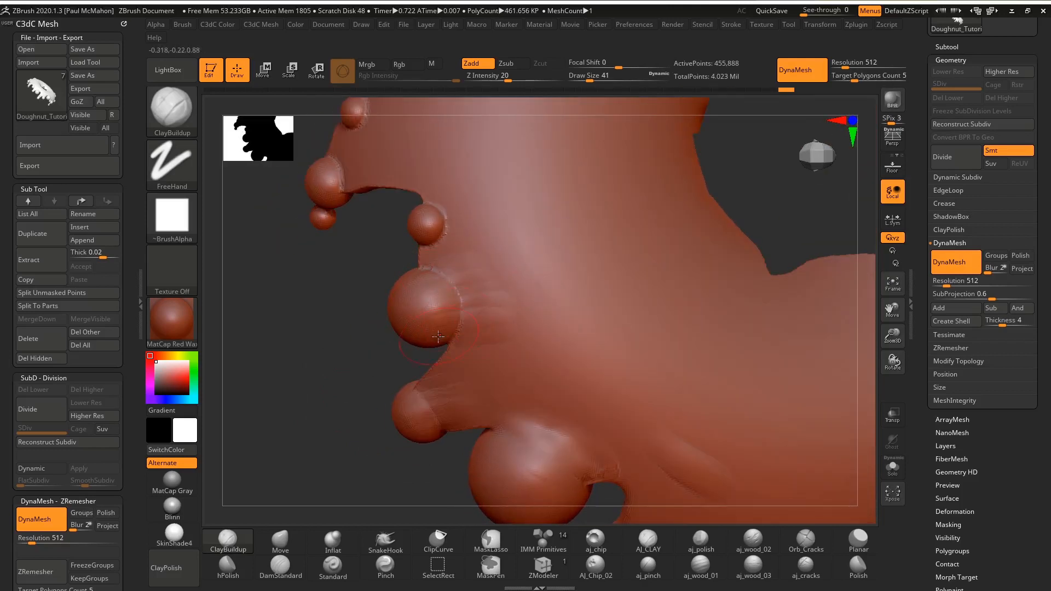
Step: Build up clay over the seams of the following medium sphere and the small drip spheres along the icing's outer edge
{"action": "left_click_drag", "start_coordinate": [320, 309], "coordinate": [470, 316]}
{"action": "left_click_drag", "start_coordinate": [437, 350], "coordinate": [492, 344]}
{"action": "right_click_drag", "start_coordinate": [372, 193], "coordinate": [350, 268], "text": "alt"}
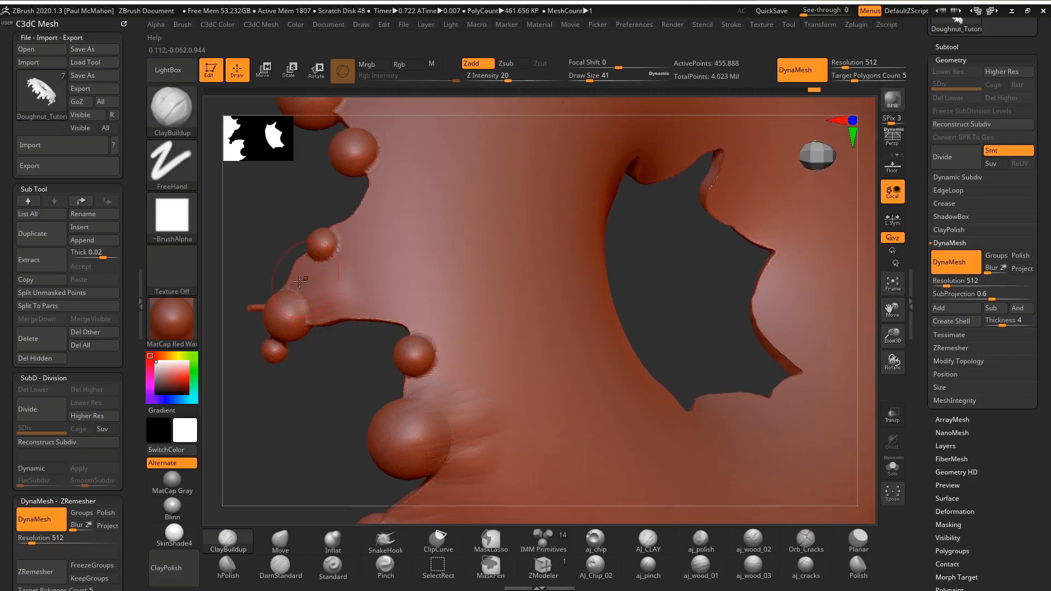
{"action": "right_click_drag", "start_coordinate": [384, 301], "coordinate": [408, 343]}
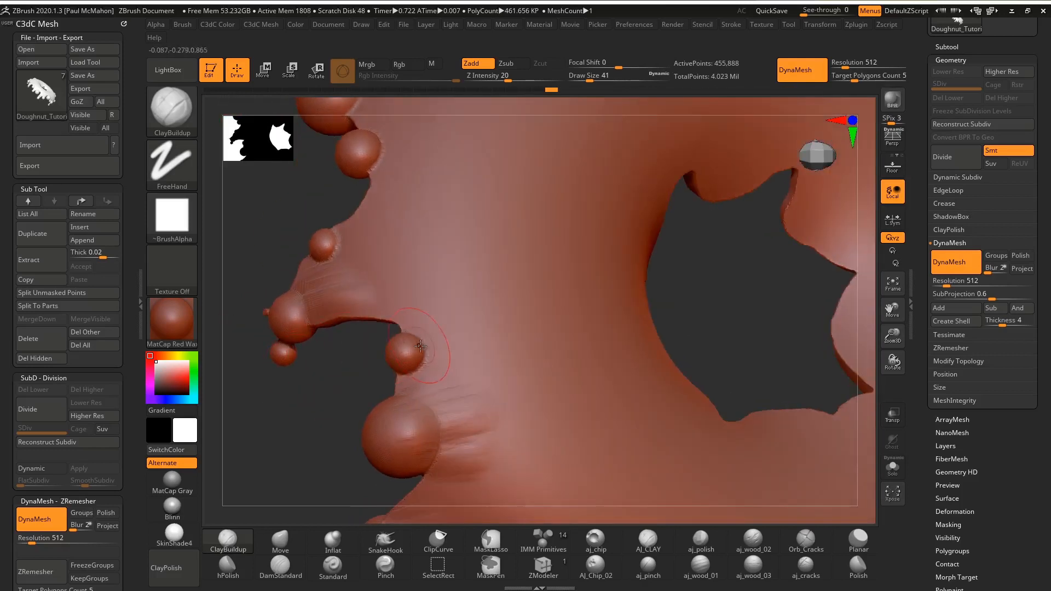
{"action": "mouse_move", "coordinate": [304, 370]}
{"action": "right_mouse_down"}
{"action": "mouse_move", "coordinate": [306, 282]}
{"action": "mouse_move", "coordinate": [342, 252]}
{"action": "right_mouse_up"}
{"action": "left_click_drag", "start_coordinate": [433, 235], "coordinate": [436, 267]}
{"action": "right_click_drag", "start_coordinate": [302, 265], "coordinate": [322, 334], "text": "alt"}
{"action": "mouse_move", "coordinate": [398, 252]}
{"action": "left_mouse_down"}
{"action": "mouse_move", "coordinate": [404, 242]}
{"action": "mouse_move", "coordinate": [432, 268]}
{"action": "left_mouse_up"}
Step: Blend the cluster of two overlapping spheres and the single sphere beyond it into the icing with ClayBuildup strokes
{"action": "right_click_drag", "start_coordinate": [318, 313], "coordinate": [407, 317], "text": "alt"}
{"action": "right_click_drag", "start_coordinate": [297, 310], "coordinate": [526, 289]}
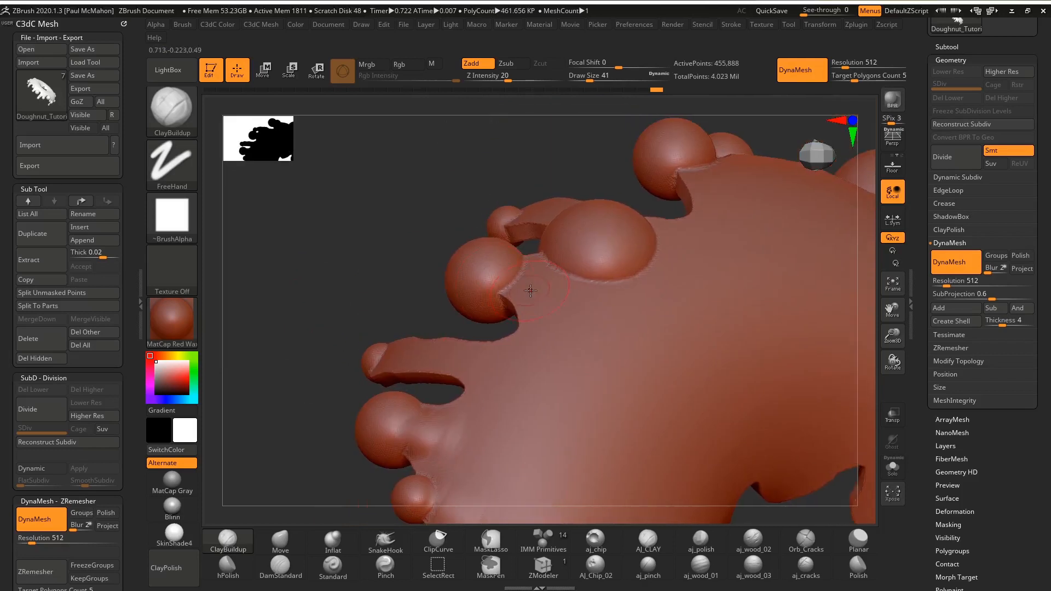
{"action": "right_click_drag", "start_coordinate": [377, 246], "coordinate": [385, 310]}
{"action": "mouse_move", "coordinate": [529, 255]}
{"action": "left_mouse_down"}
{"action": "mouse_move", "coordinate": [568, 307]}
{"action": "mouse_move", "coordinate": [638, 289]}
{"action": "mouse_move", "coordinate": [668, 234]}
{"action": "mouse_move", "coordinate": [659, 213]}
{"action": "mouse_move", "coordinate": [553, 277]}
{"action": "mouse_move", "coordinate": [596, 291]}
{"action": "left_mouse_up"}
{"action": "mouse_move", "coordinate": [364, 257]}
{"action": "right_mouse_down"}
{"action": "mouse_move", "coordinate": [326, 310]}
{"action": "mouse_move", "coordinate": [567, 201]}
{"action": "right_mouse_up"}
{"action": "left_click_drag", "start_coordinate": [643, 157], "coordinate": [600, 189]}
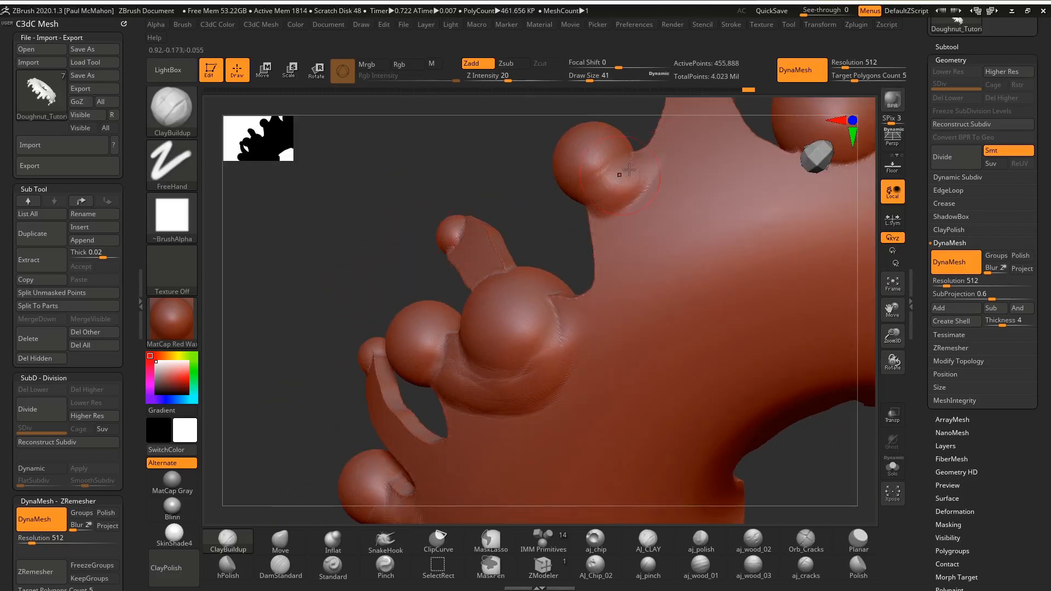
{"action": "right_click_drag", "start_coordinate": [490, 185], "coordinate": [277, 481]}
{"action": "right_click_drag", "start_coordinate": [355, 347], "coordinate": [287, 336]}
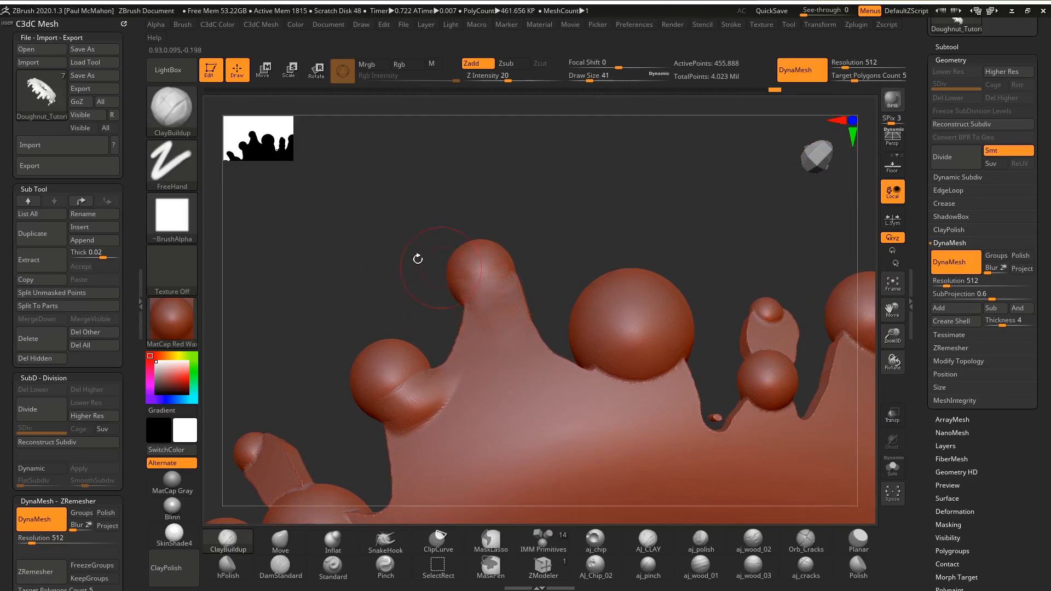
Step: Blend the tall drip's stem and the large sphere beside it into the icing with ClayBuildup strokes
{"action": "right_click_drag", "start_coordinate": [498, 310], "coordinate": [518, 305]}
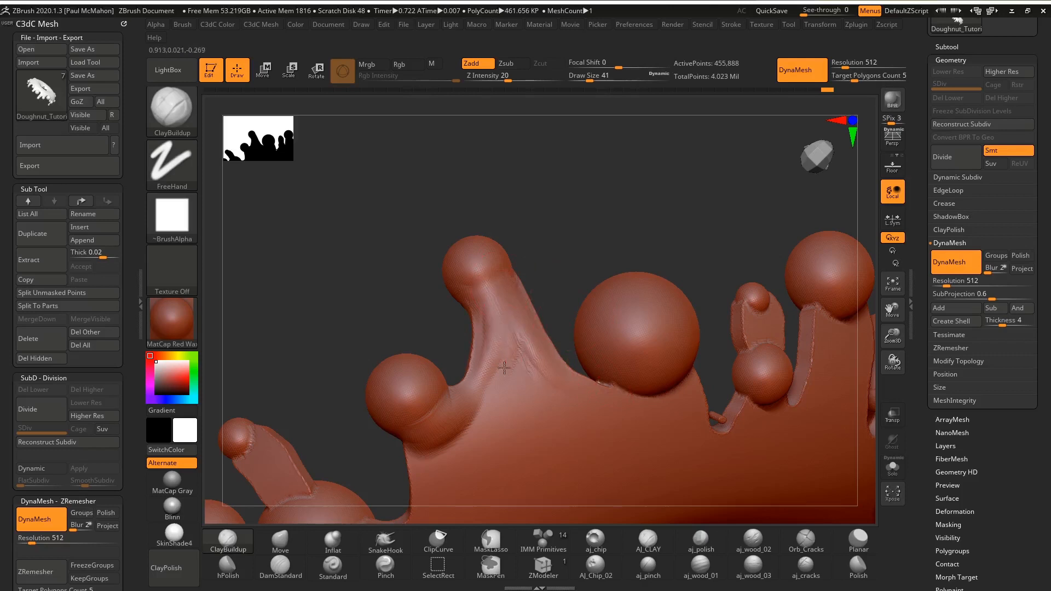
{"action": "left_click_drag", "start_coordinate": [644, 414], "coordinate": [654, 395]}
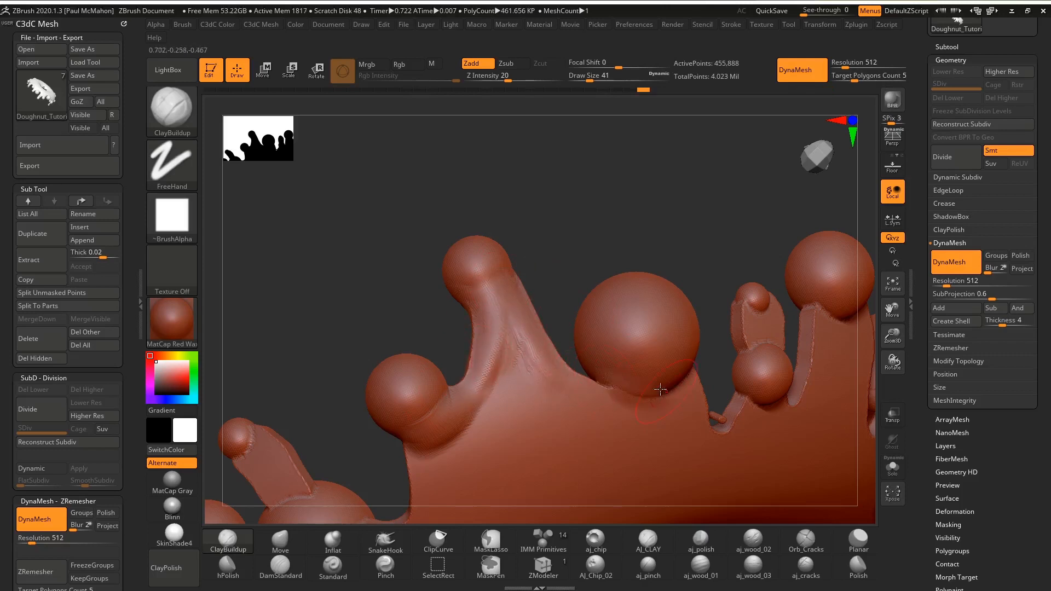
{"action": "mouse_move", "coordinate": [733, 286]}
{"action": "left_mouse_down"}
{"action": "mouse_move", "coordinate": [659, 244]}
{"action": "mouse_move", "coordinate": [635, 260]}
{"action": "left_mouse_up"}
{"action": "left_click_drag", "start_coordinate": [581, 410], "coordinate": [583, 388]}
{"action": "left_click_drag", "start_coordinate": [646, 225], "coordinate": [635, 275]}
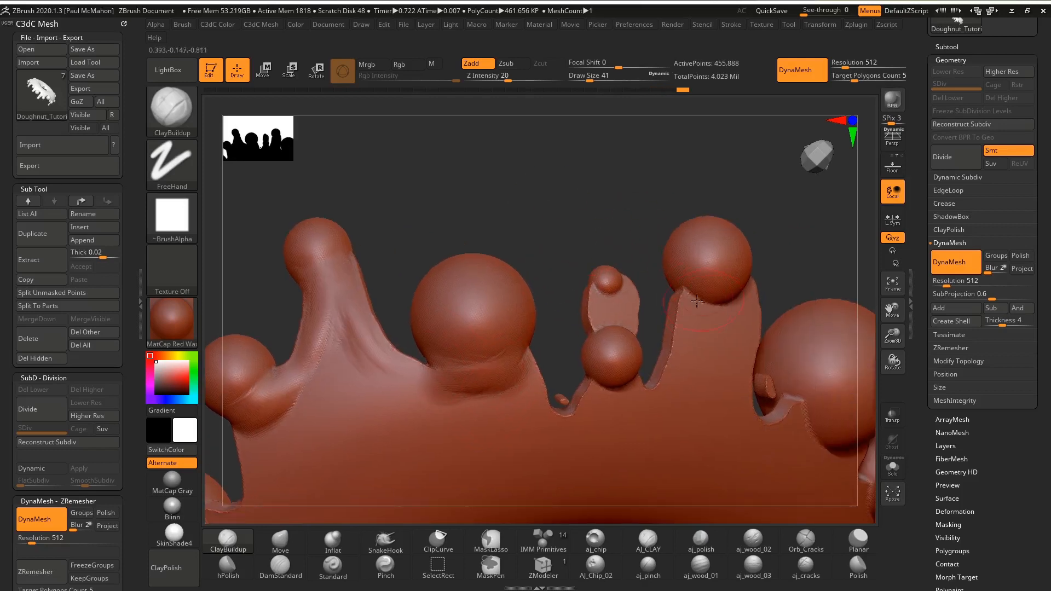
Step: Build up clay over the seams of the following drip-tip sphere, small sphere and large sphere on the outer edge
{"action": "mouse_move", "coordinate": [591, 223]}
{"action": "left_mouse_down"}
{"action": "mouse_move", "coordinate": [525, 228]}
{"action": "mouse_move", "coordinate": [650, 296]}
{"action": "mouse_move", "coordinate": [606, 313]}
{"action": "mouse_move", "coordinate": [648, 302]}
{"action": "mouse_move", "coordinate": [631, 301]}
{"action": "mouse_move", "coordinate": [566, 163]}
{"action": "mouse_move", "coordinate": [628, 163]}
{"action": "left_mouse_up"}
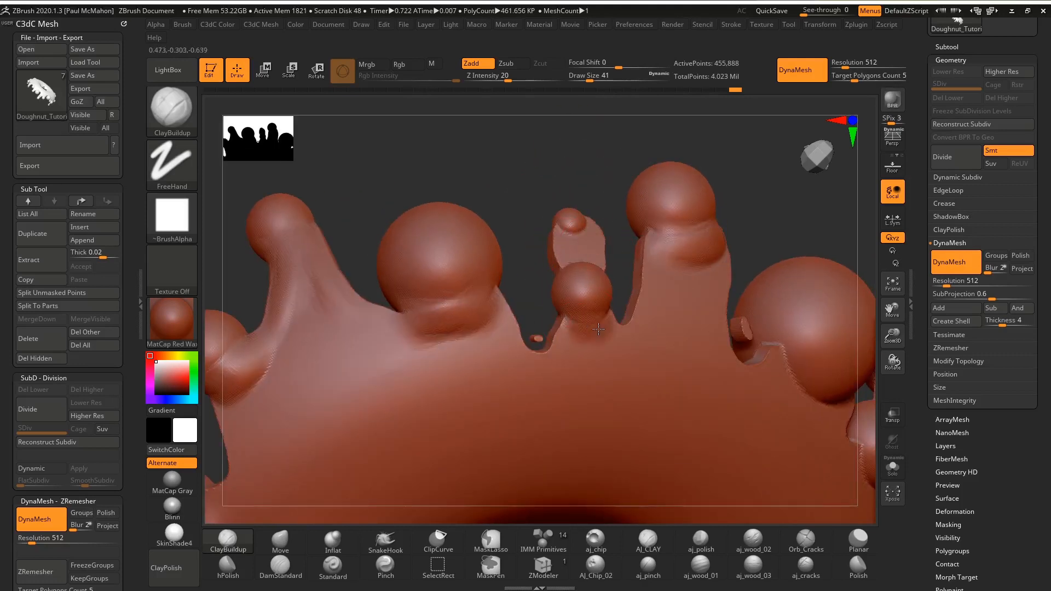
{"action": "mouse_move", "coordinate": [611, 319]}
{"action": "left_mouse_down"}
{"action": "mouse_move", "coordinate": [790, 198]}
{"action": "mouse_move", "coordinate": [727, 173]}
{"action": "mouse_move", "coordinate": [595, 285]}
{"action": "left_mouse_up"}
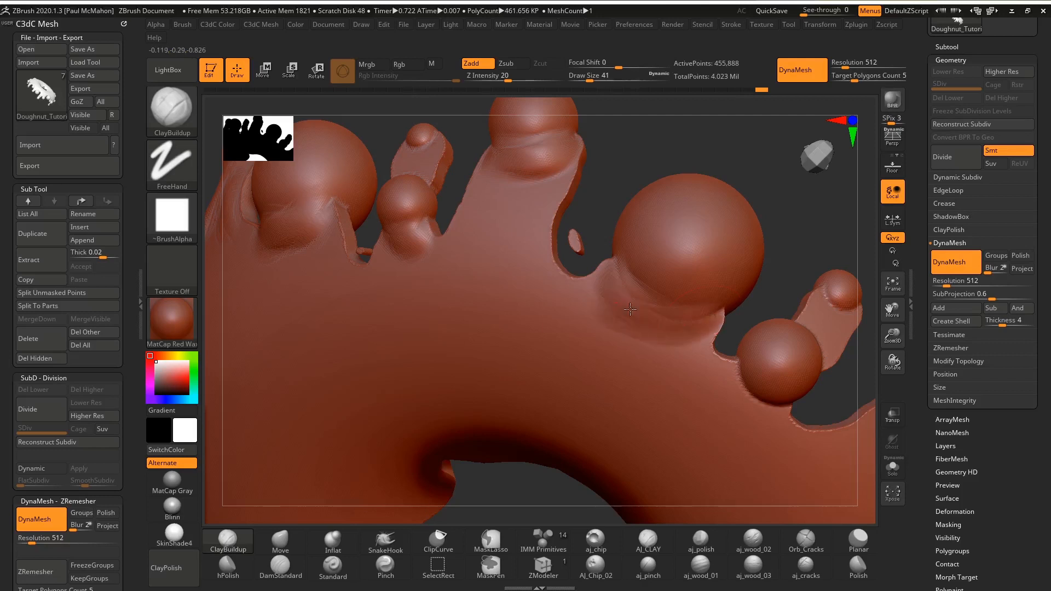
{"action": "mouse_move", "coordinate": [699, 322]}
{"action": "left_mouse_down"}
{"action": "mouse_move", "coordinate": [605, 307]}
{"action": "mouse_move", "coordinate": [731, 347]}
{"action": "mouse_move", "coordinate": [330, 250]}
{"action": "mouse_move", "coordinate": [446, 267]}
{"action": "left_mouse_up"}
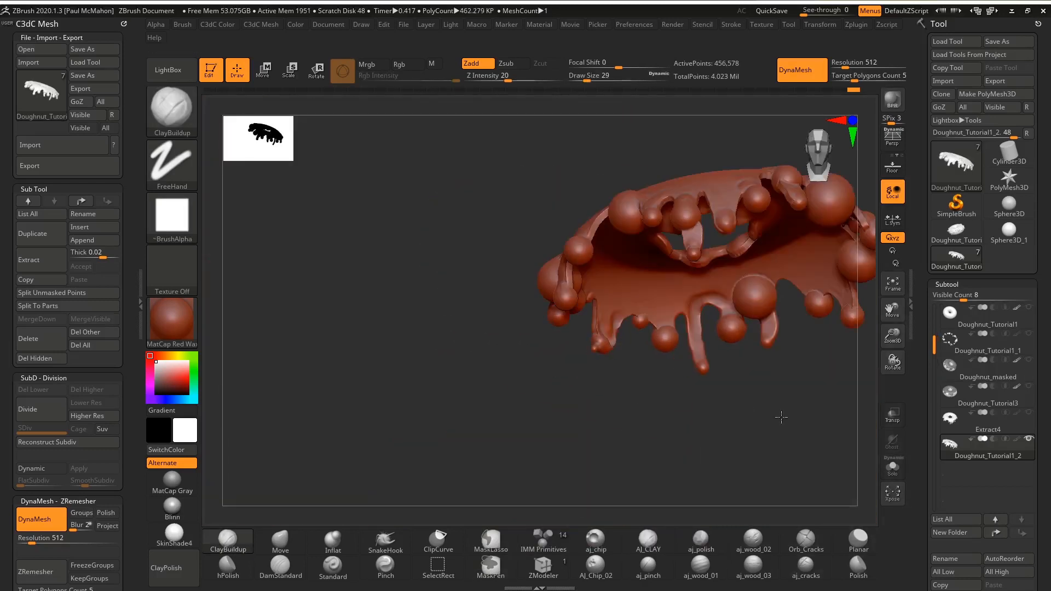
Step: Inspect the drips around the icing's outer edge and build up clay at the base of the long thin drip
{"action": "left_click", "coordinate": [182, 24]}
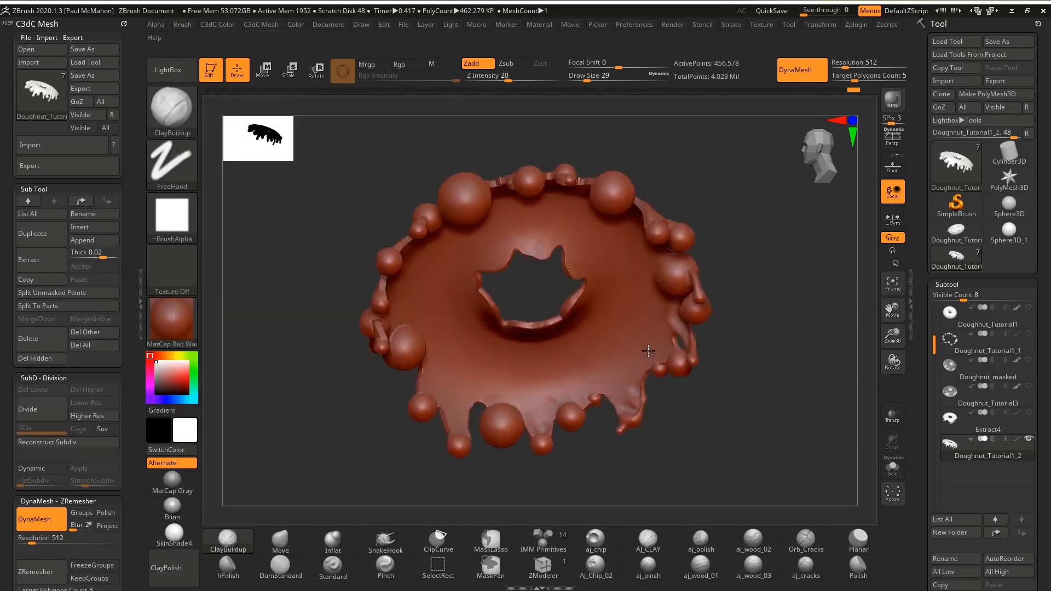
{"action": "mouse_move", "coordinate": [438, 383]}
{"action": "left_mouse_down"}
{"action": "mouse_move", "coordinate": [504, 457]}
{"action": "mouse_move", "coordinate": [842, 388]}
{"action": "mouse_move", "coordinate": [785, 300]}
{"action": "mouse_move", "coordinate": [708, 418]}
{"action": "left_mouse_up"}
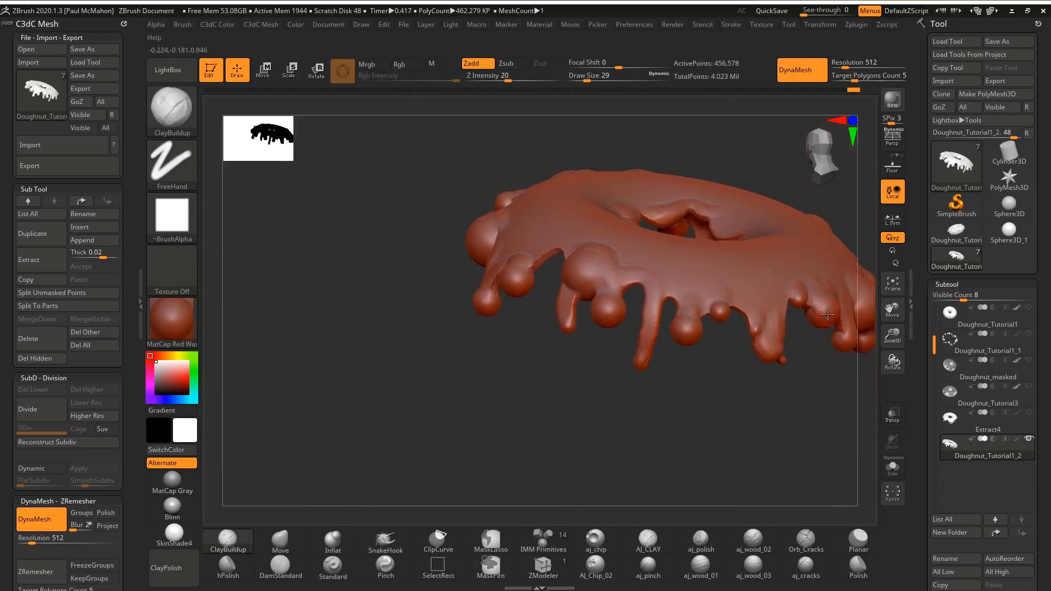
{"action": "left_click_drag", "start_coordinate": [697, 357], "coordinate": [687, 408]}
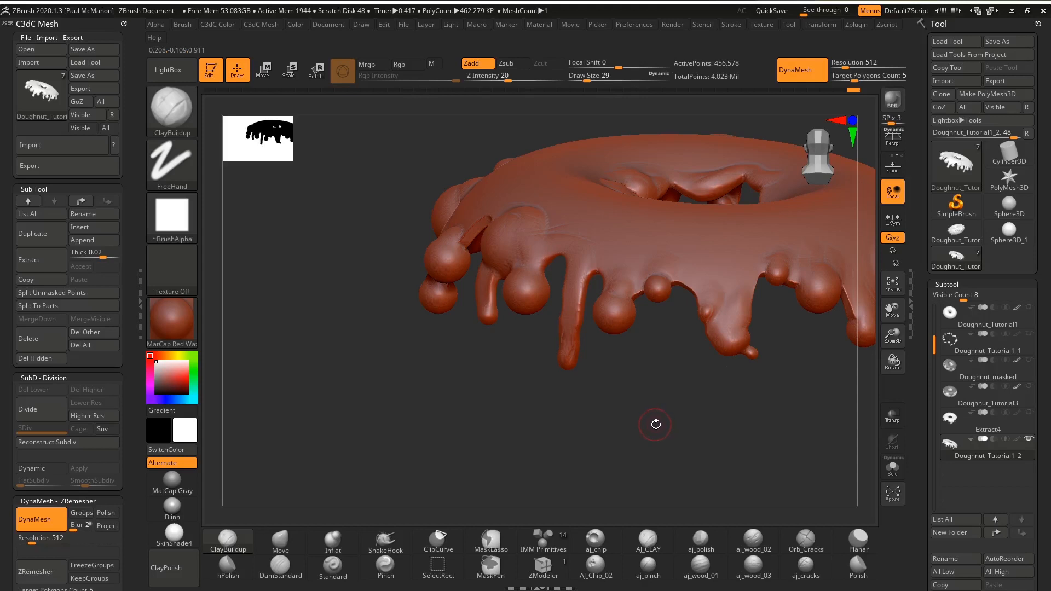
{"action": "left_click_drag", "start_coordinate": [659, 422], "coordinate": [663, 419]}
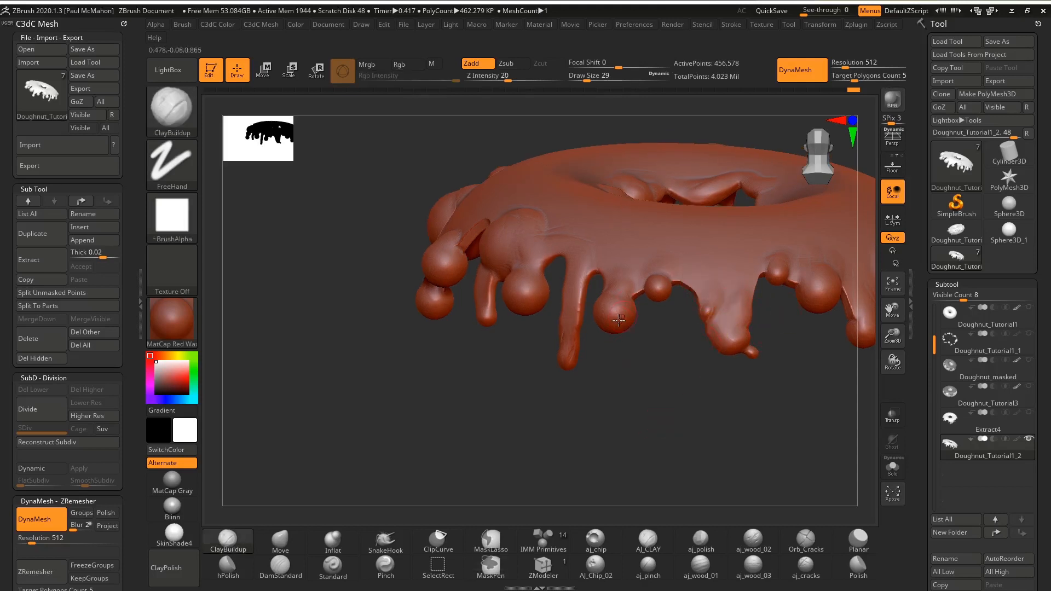
{"action": "left_click_drag", "start_coordinate": [643, 325], "coordinate": [717, 400]}
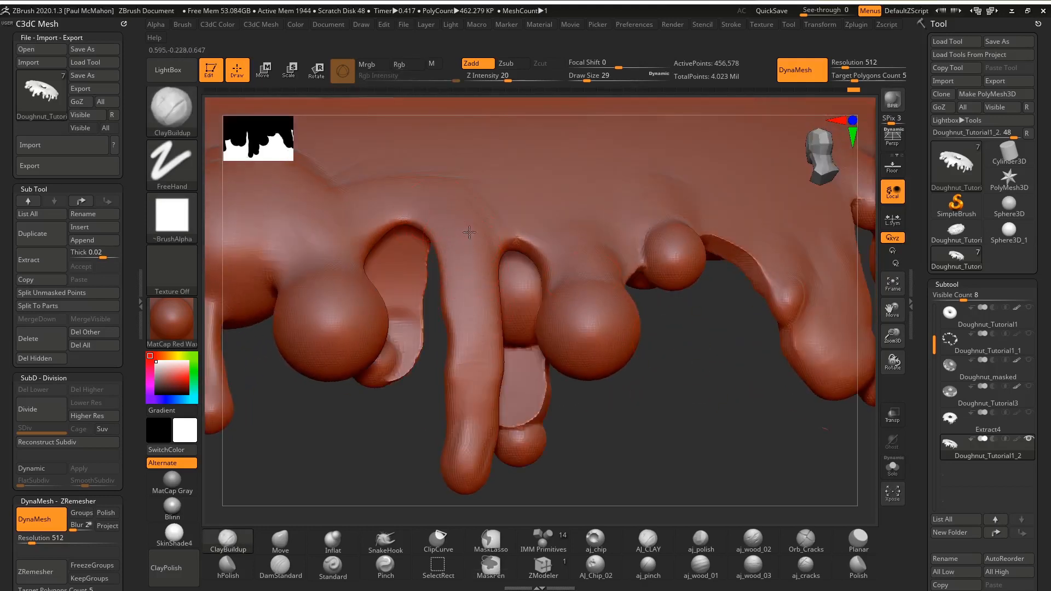
{"action": "left_click_drag", "start_coordinate": [649, 424], "coordinate": [554, 319]}
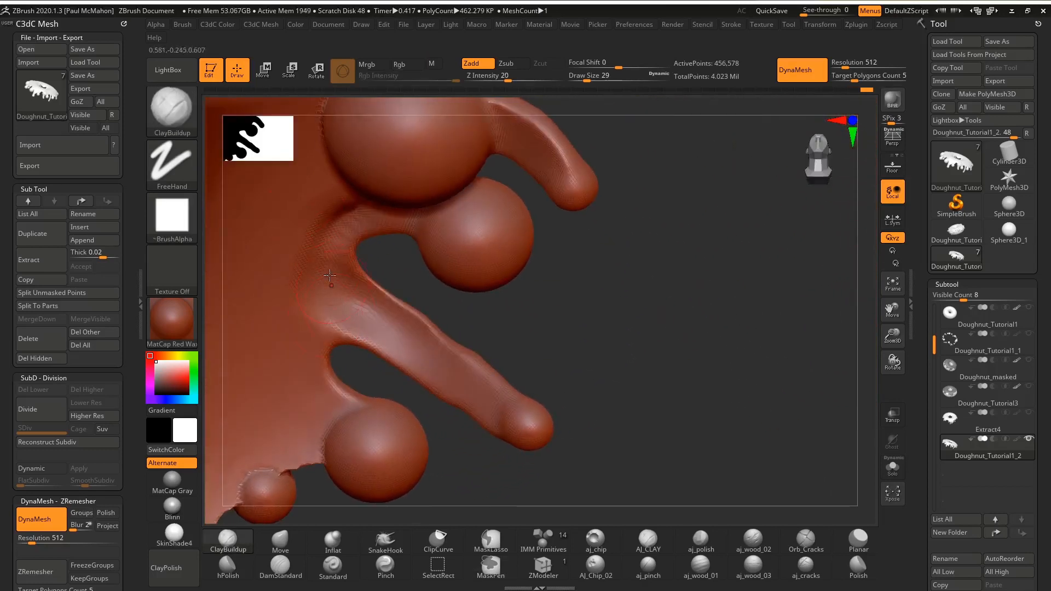
{"action": "left_click_drag", "start_coordinate": [666, 349], "coordinate": [767, 411]}
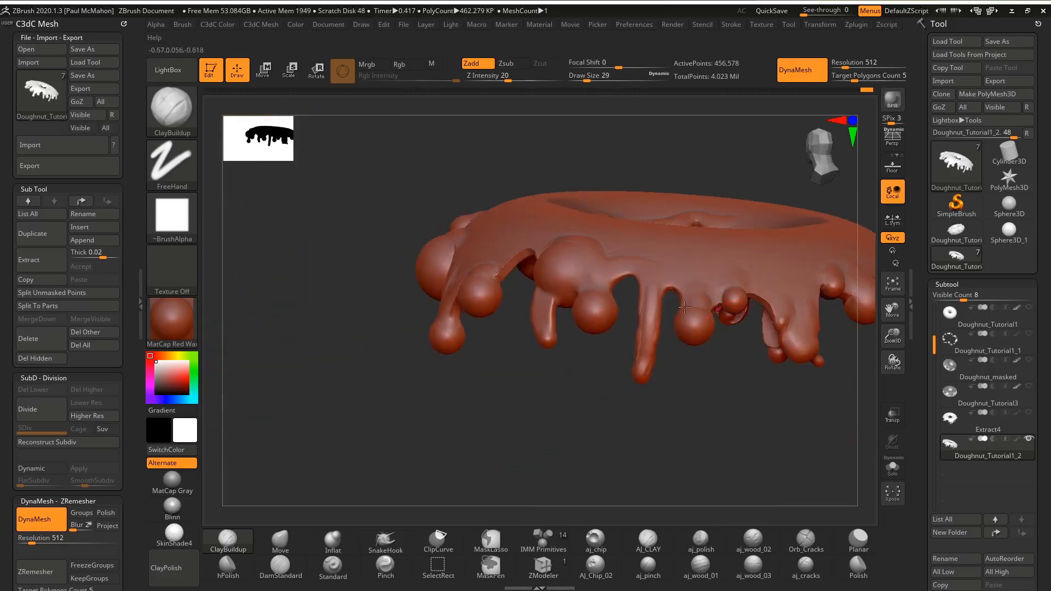
Step: Review the ClayBuildup brush's auto masking settings, including the backface mask
{"action": "left_click", "coordinate": [186, 24]}
{"action": "left_click_drag", "start_coordinate": [185, 186], "coordinate": [193, 72]}
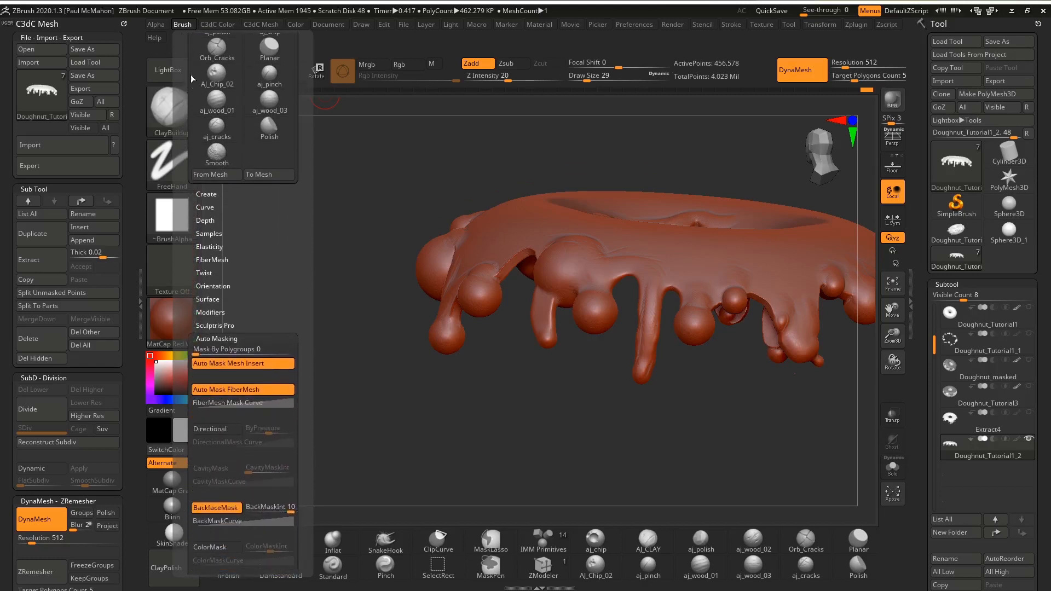
{"action": "left_click", "coordinate": [223, 337]}
{"action": "left_click", "coordinate": [222, 337]}
{"action": "left_click_drag", "start_coordinate": [288, 343], "coordinate": [290, 227]}
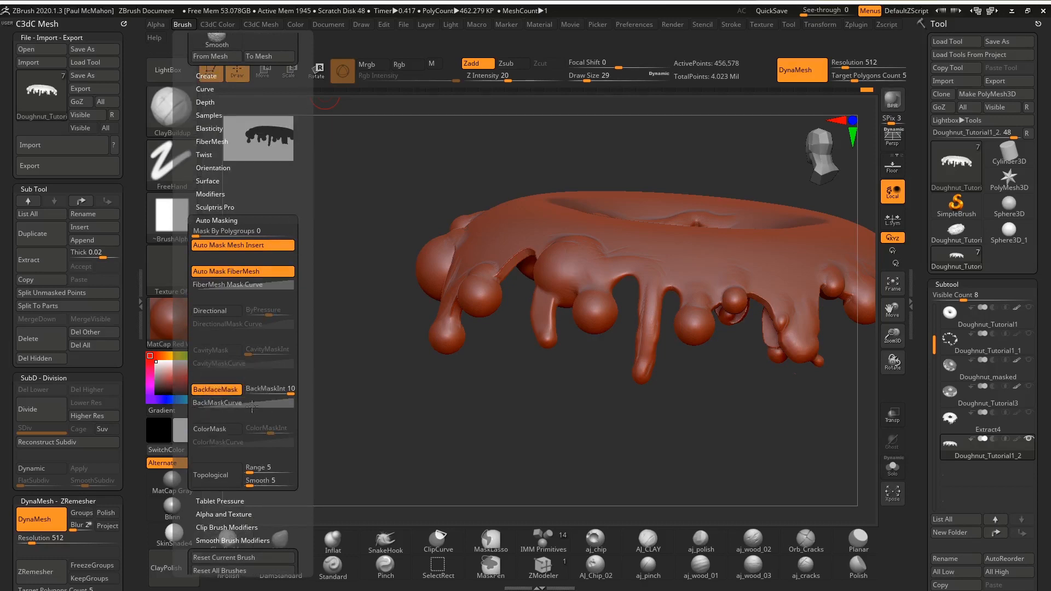
Step: Show the Doughnut_masked subtool beneath the icing and check the icing's wireframe against it
{"action": "mouse_move", "coordinate": [387, 372]}
{"action": "left_mouse_down"}
{"action": "mouse_move", "coordinate": [425, 434]}
{"action": "mouse_move", "coordinate": [467, 417]}
{"action": "mouse_move", "coordinate": [409, 450]}
{"action": "mouse_move", "coordinate": [417, 452]}
{"action": "mouse_move", "coordinate": [460, 430]}
{"action": "mouse_move", "coordinate": [471, 439]}
{"action": "mouse_move", "coordinate": [375, 424]}
{"action": "mouse_move", "coordinate": [558, 450]}
{"action": "mouse_move", "coordinate": [747, 428]}
{"action": "mouse_move", "coordinate": [680, 429]}
{"action": "mouse_move", "coordinate": [604, 397]}
{"action": "left_mouse_up"}
{"action": "left_click_drag", "start_coordinate": [539, 323], "coordinate": [544, 305]}
{"action": "left_click_drag", "start_coordinate": [461, 359], "coordinate": [414, 444]}
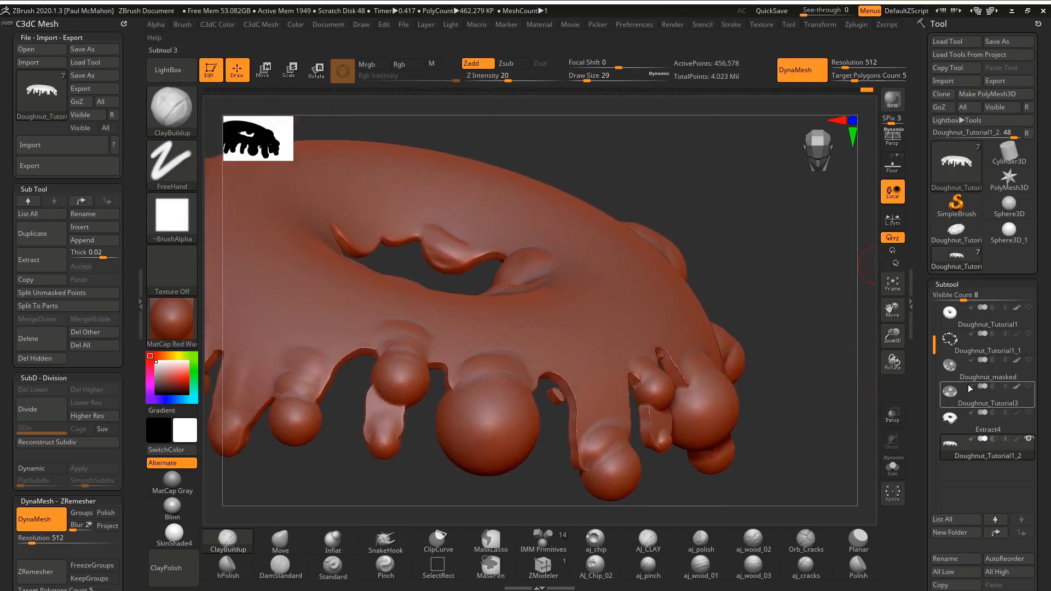
{"action": "left_click", "coordinate": [1029, 360]}
{"action": "mouse_move", "coordinate": [854, 481]}
{"action": "left_mouse_down"}
{"action": "mouse_move", "coordinate": [834, 244]}
{"action": "mouse_move", "coordinate": [832, 260]}
{"action": "left_mouse_up"}
{"action": "key", "text": "shift+f"}
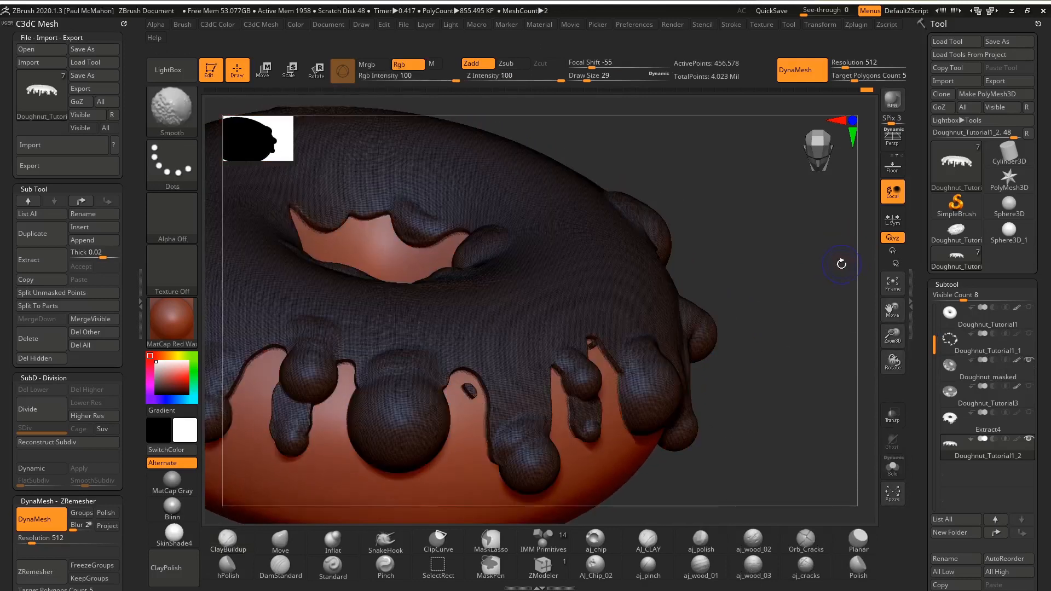
{"action": "key", "text": "shift+f"}
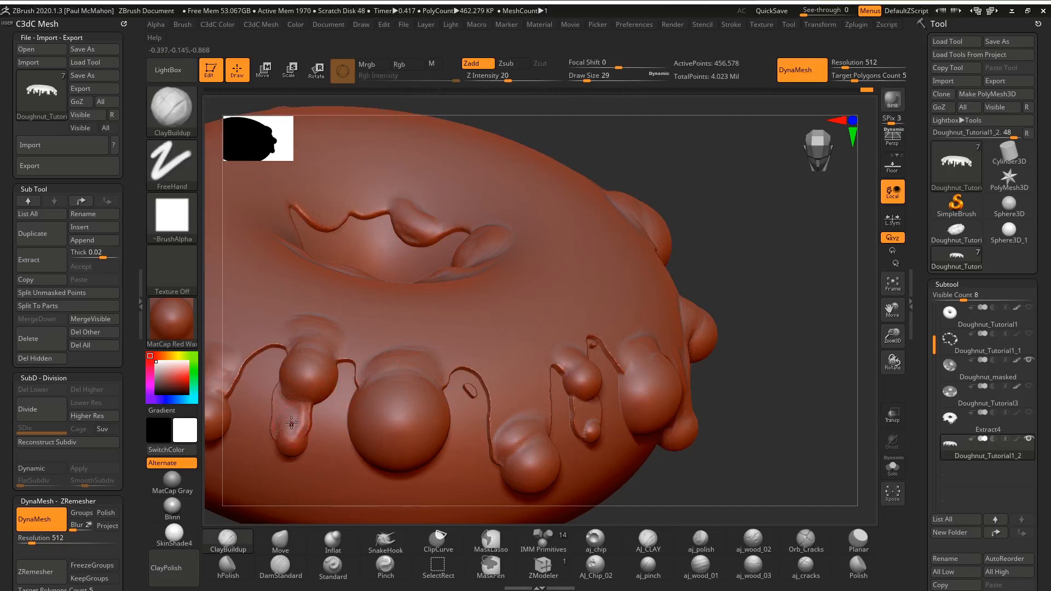
Step: Fill out and smooth the flat drip below the small sphere on the icing's outer edge
{"action": "key", "text": "shift"}
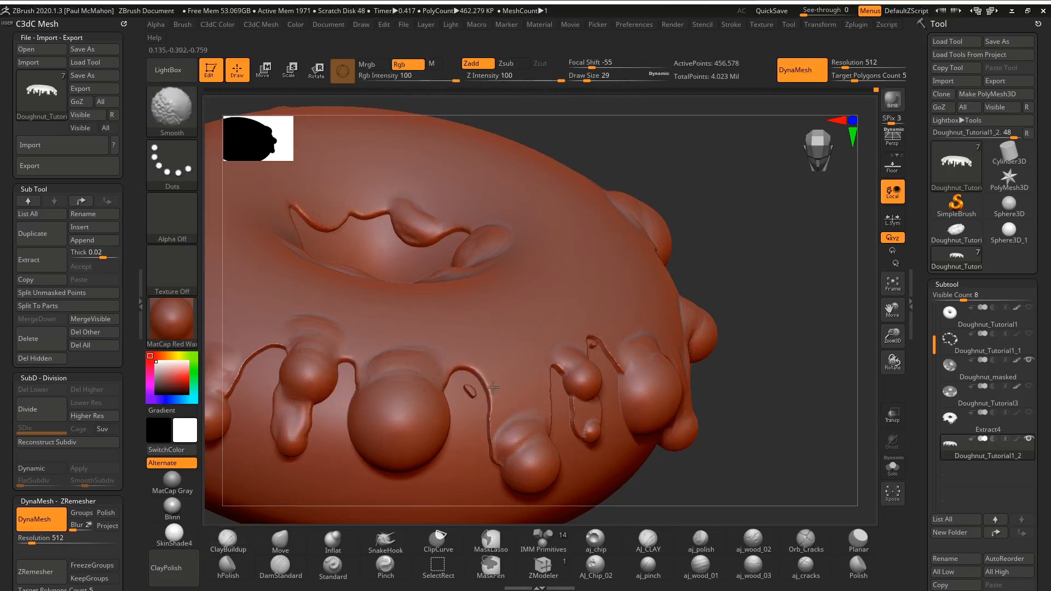
{"action": "left_click_drag", "start_coordinate": [802, 436], "coordinate": [776, 436]}
{"action": "key", "text": "shift"}
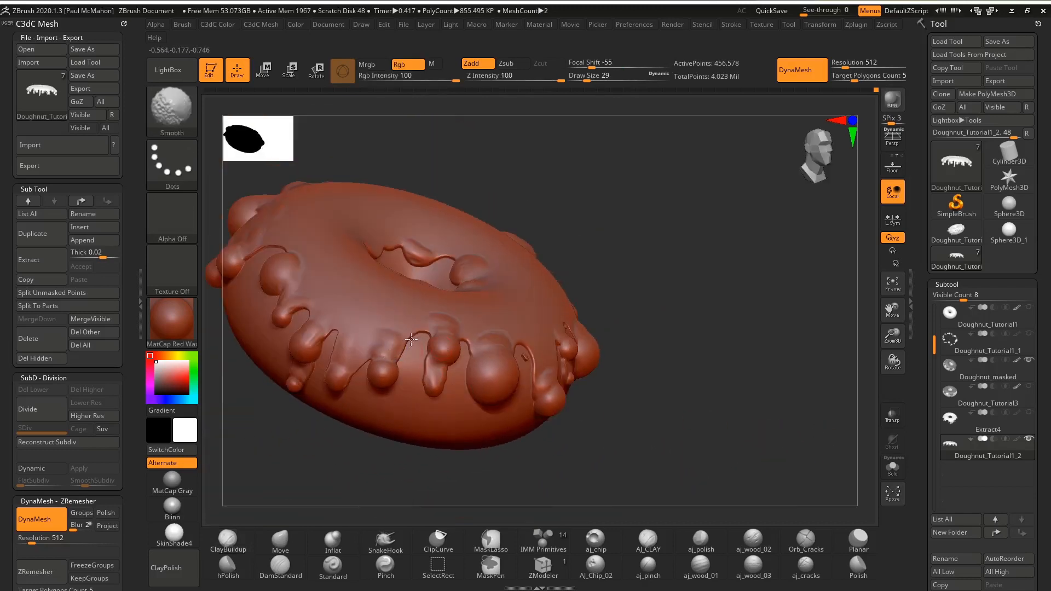
Step: Set the brush draw size to 177 and smooth the icing surface above the outer drips
{"action": "key", "text": "space"}
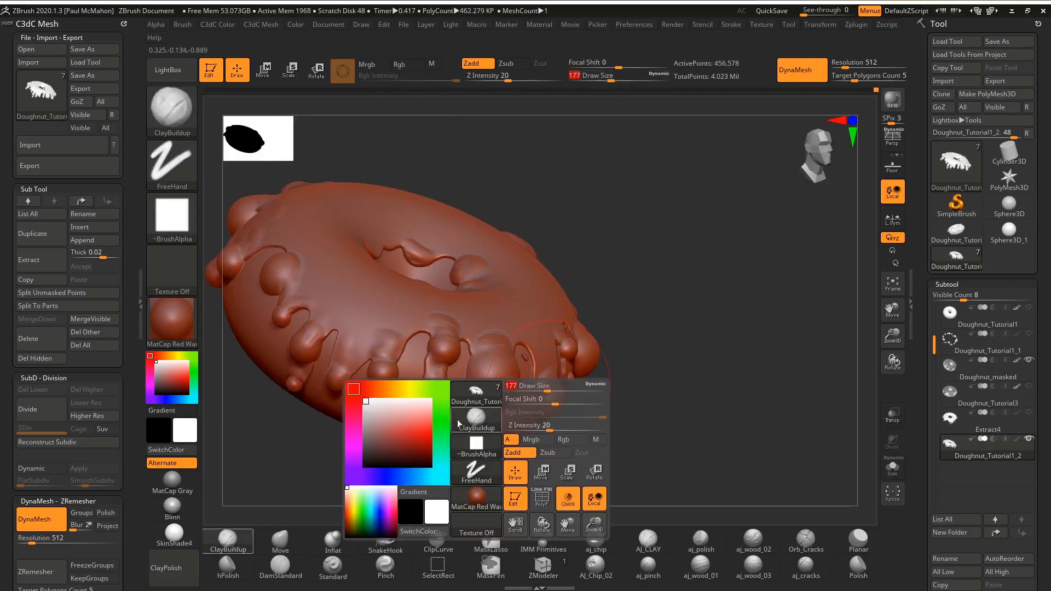
{"action": "mouse_move", "coordinate": [316, 467]}
{"action": "left_mouse_down"}
{"action": "mouse_move", "coordinate": [307, 474]}
{"action": "mouse_move", "coordinate": [324, 493]}
{"action": "left_mouse_up"}
{"action": "key", "text": "shift"}
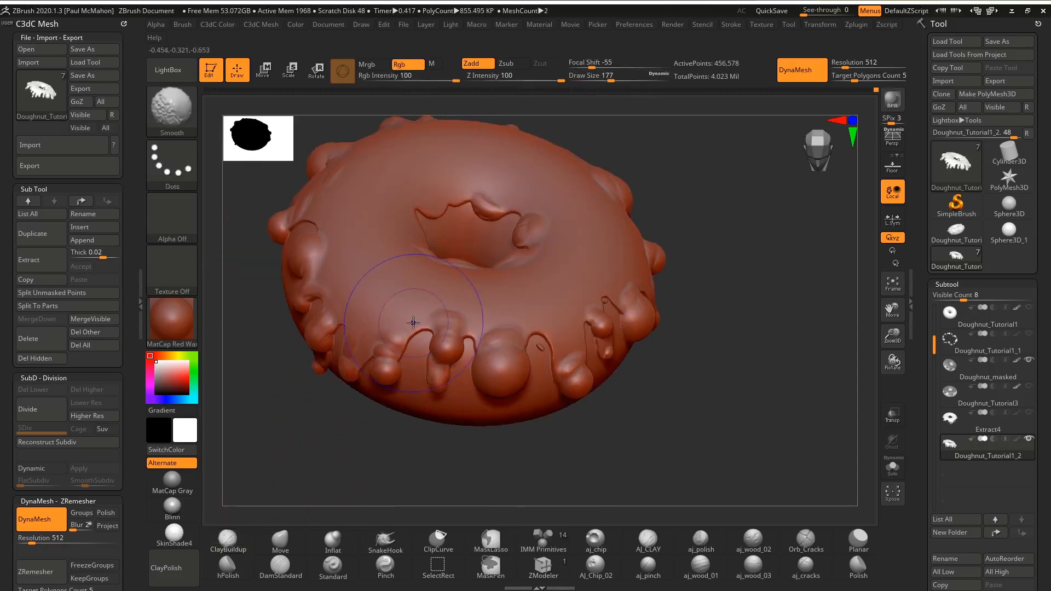
Step: Try a ClayBuildup stroke with a Z intensity of 34 above the outer drips and undo it
{"action": "key", "text": "space"}
{"action": "left_click_drag", "start_coordinate": [411, 358], "coordinate": [432, 360]}
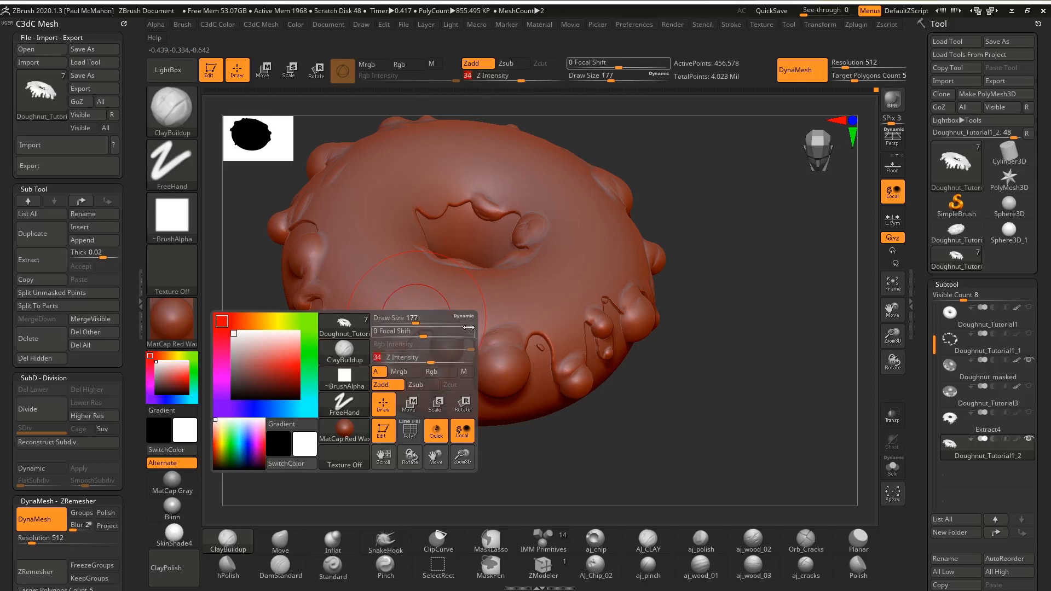
{"action": "key", "text": "ctrl"}
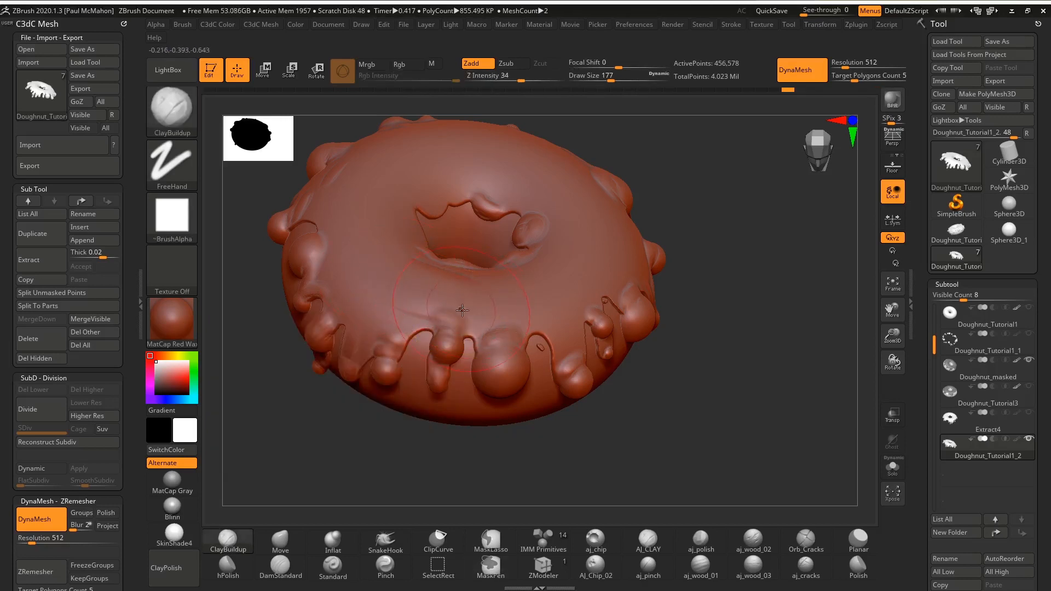
{"action": "key", "text": "ctrl+z"}
Step: Set the ClayBuildup Z intensity to 14 and build up the icing between the hole and the outer drips
{"action": "key", "text": "space"}
{"action": "left_click_drag", "start_coordinate": [475, 359], "coordinate": [456, 358]}
{"action": "mouse_move", "coordinate": [277, 410]}
{"action": "left_mouse_down", "text": "alt"}
{"action": "mouse_move", "coordinate": [296, 422]}
{"action": "mouse_move", "coordinate": [281, 445]}
{"action": "mouse_move", "coordinate": [284, 427]}
{"action": "left_mouse_up", "text": "alt"}
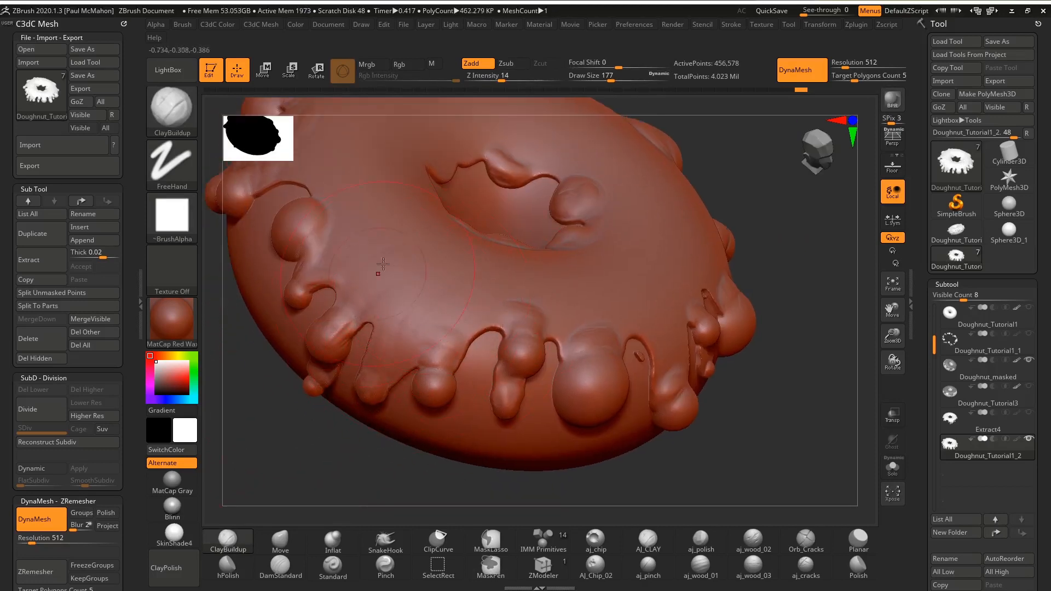
{"action": "left_click_drag", "start_coordinate": [226, 416], "coordinate": [378, 438]}
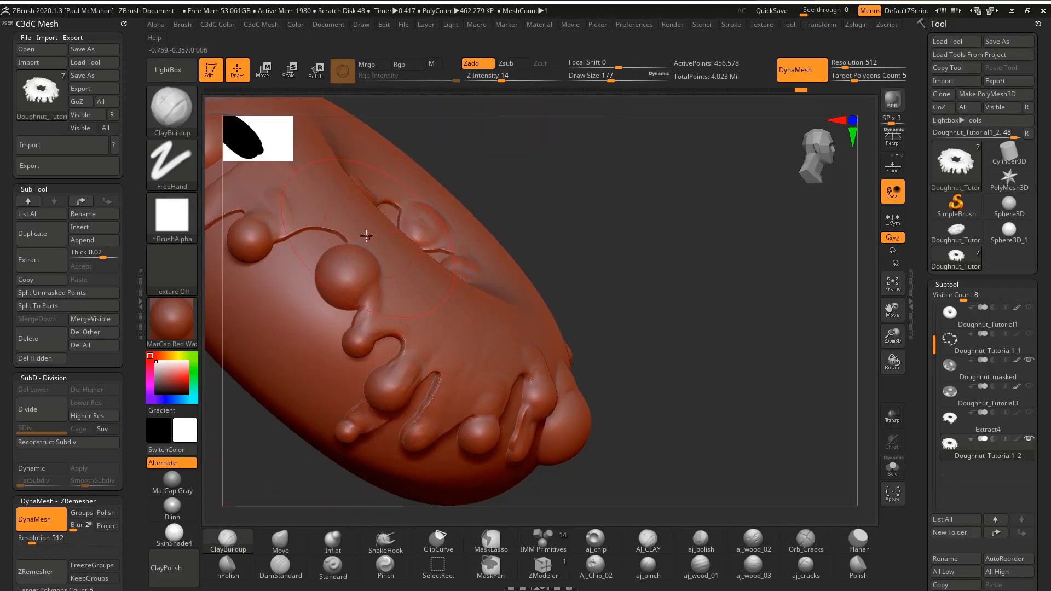
Step: Set the draw size to 44 and refine the icing rim beside the large outer sphere with clay and smoothing
{"action": "key", "text": "space"}
{"action": "left_click_drag", "start_coordinate": [360, 265], "coordinate": [340, 266]}
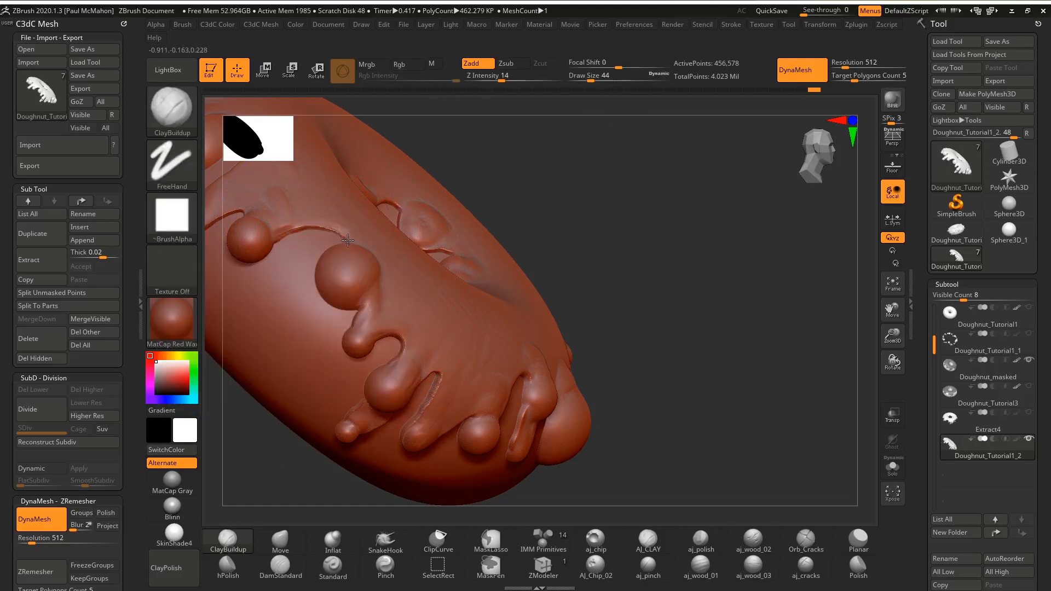
{"action": "left_click_drag", "start_coordinate": [662, 293], "coordinate": [455, 284]}
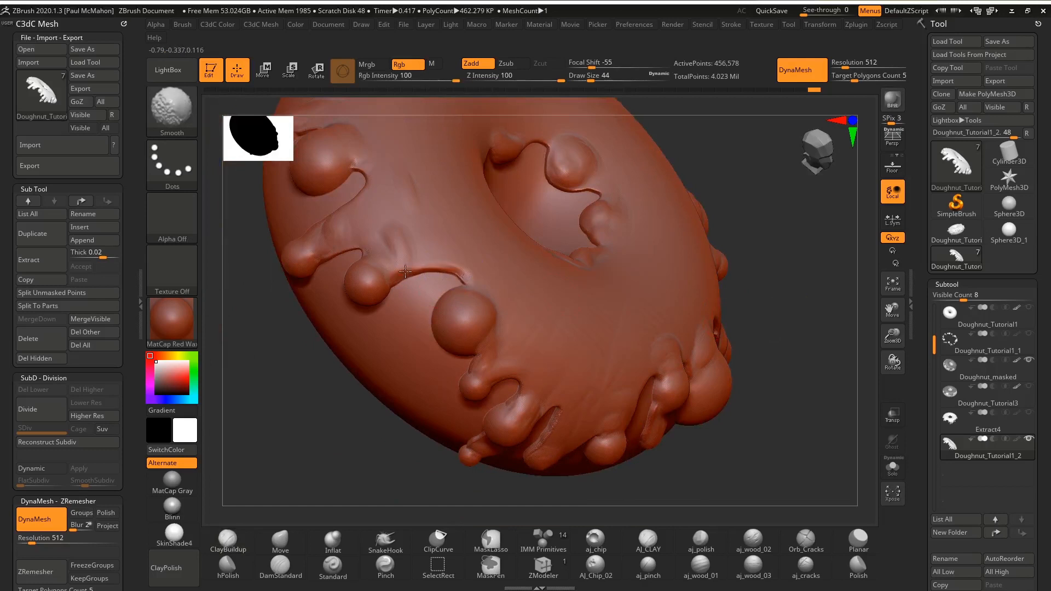
Step: Remesh the sculpted icing with DynaMesh at resolution 512
{"action": "key", "text": "f"}
{"action": "left_click_drag", "start_coordinate": [868, 414], "coordinate": [682, 262]}
{"action": "left_click_drag", "start_coordinate": [396, 249], "coordinate": [405, 226]}
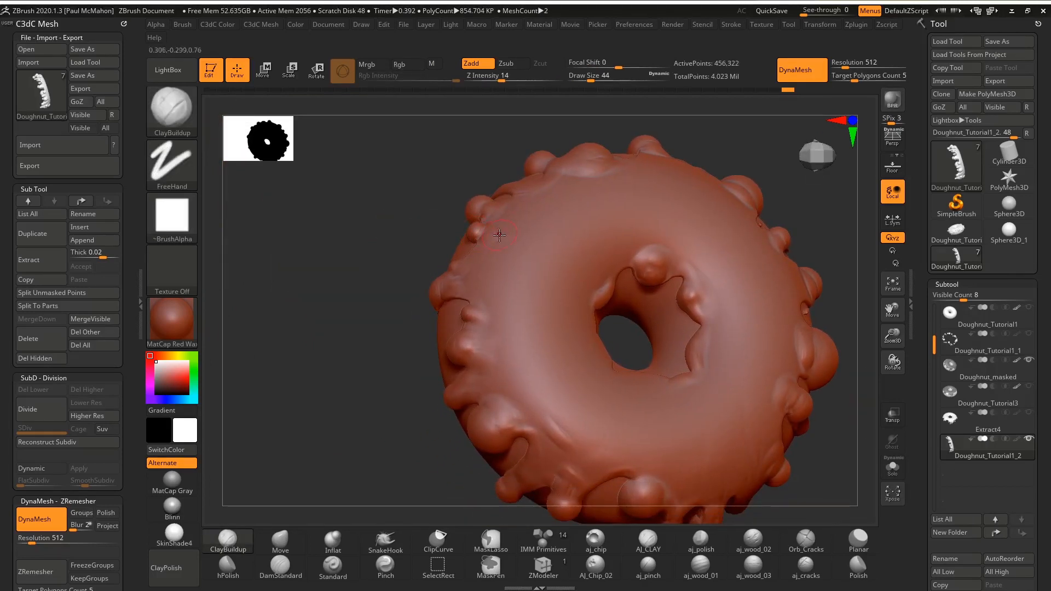
Step: Smooth the pointed tip of the wide drip on the icing's outer side into a rounded end
{"action": "mouse_move", "coordinate": [344, 260]}
{"action": "left_mouse_down"}
{"action": "mouse_move", "coordinate": [312, 251]}
{"action": "mouse_move", "coordinate": [368, 244]}
{"action": "mouse_move", "coordinate": [408, 271]}
{"action": "mouse_move", "coordinate": [391, 291]}
{"action": "mouse_move", "coordinate": [353, 301]}
{"action": "mouse_move", "coordinate": [384, 303]}
{"action": "mouse_move", "coordinate": [345, 290]}
{"action": "mouse_move", "coordinate": [337, 279]}
{"action": "mouse_move", "coordinate": [348, 274]}
{"action": "left_mouse_up"}
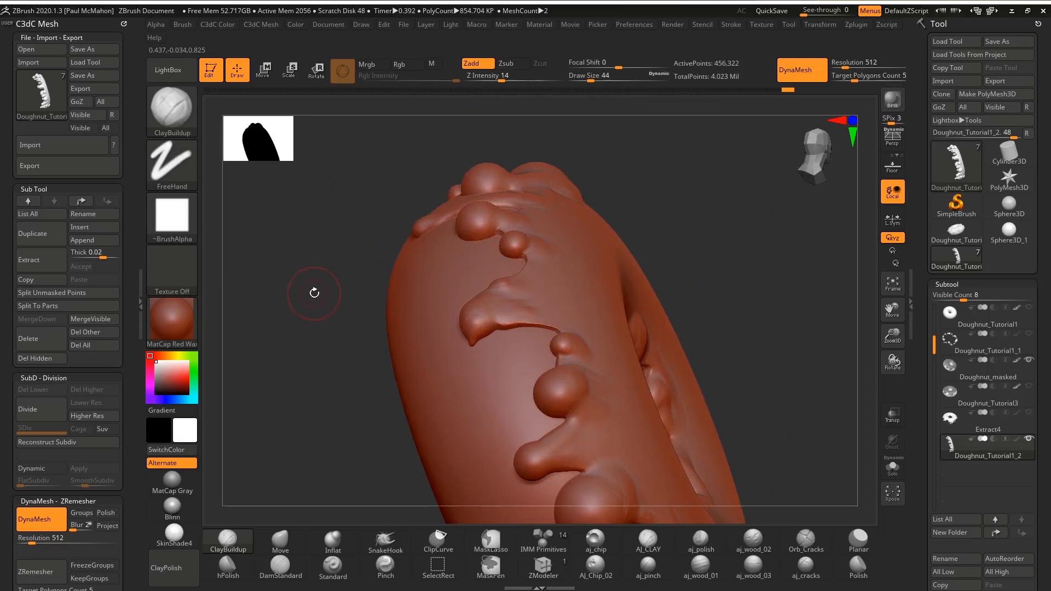
{"action": "mouse_move", "coordinate": [334, 264]}
{"action": "left_mouse_down"}
{"action": "mouse_move", "coordinate": [342, 328]}
{"action": "mouse_move", "coordinate": [368, 335]}
{"action": "left_mouse_up"}
{"action": "key", "text": "shift"}
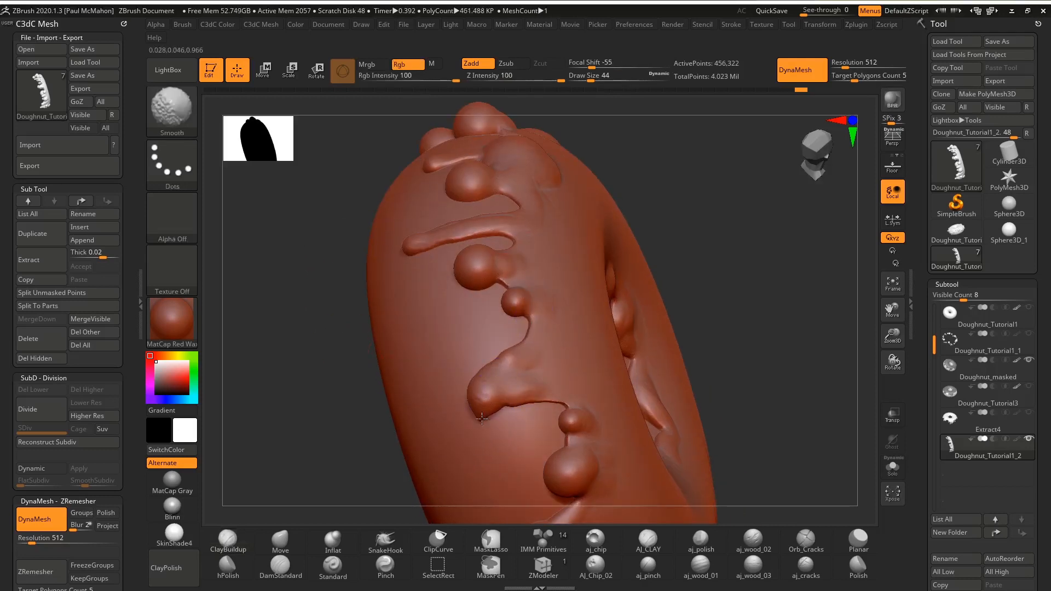
{"action": "left_click_drag", "start_coordinate": [368, 380], "coordinate": [342, 380]}
{"action": "mouse_move", "coordinate": [340, 271]}
{"action": "left_mouse_down"}
{"action": "mouse_move", "coordinate": [383, 266]}
{"action": "mouse_move", "coordinate": [353, 266]}
{"action": "mouse_move", "coordinate": [356, 309]}
{"action": "mouse_move", "coordinate": [356, 232]}
{"action": "left_mouse_up"}
Step: Choose the Inflat brush, set its draw size to 87 and swell the tip of the long thin drip
{"action": "left_click", "coordinate": [176, 113]}
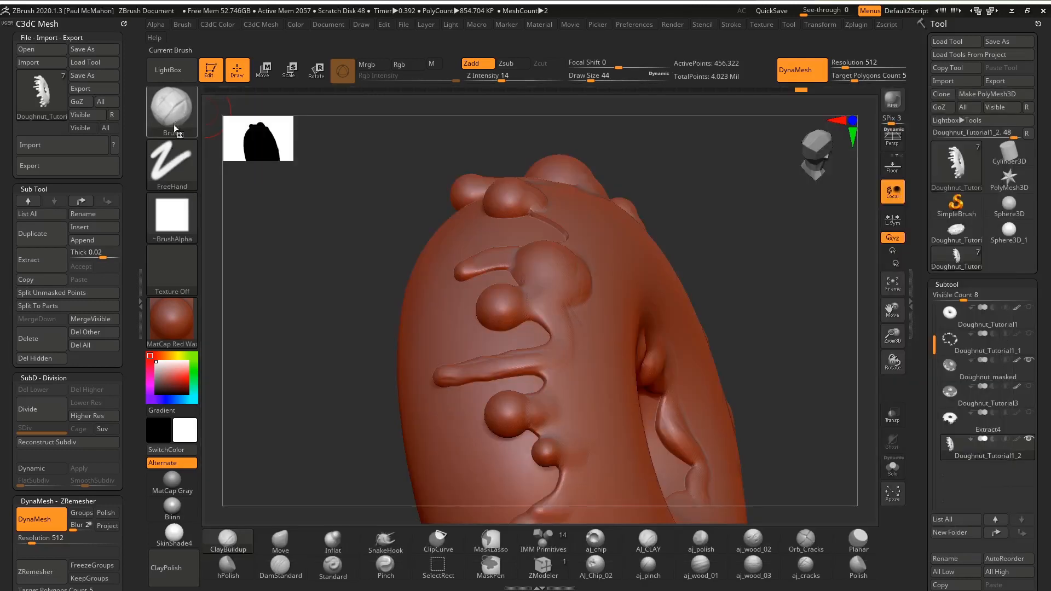
{"action": "left_click", "coordinate": [174, 127]}
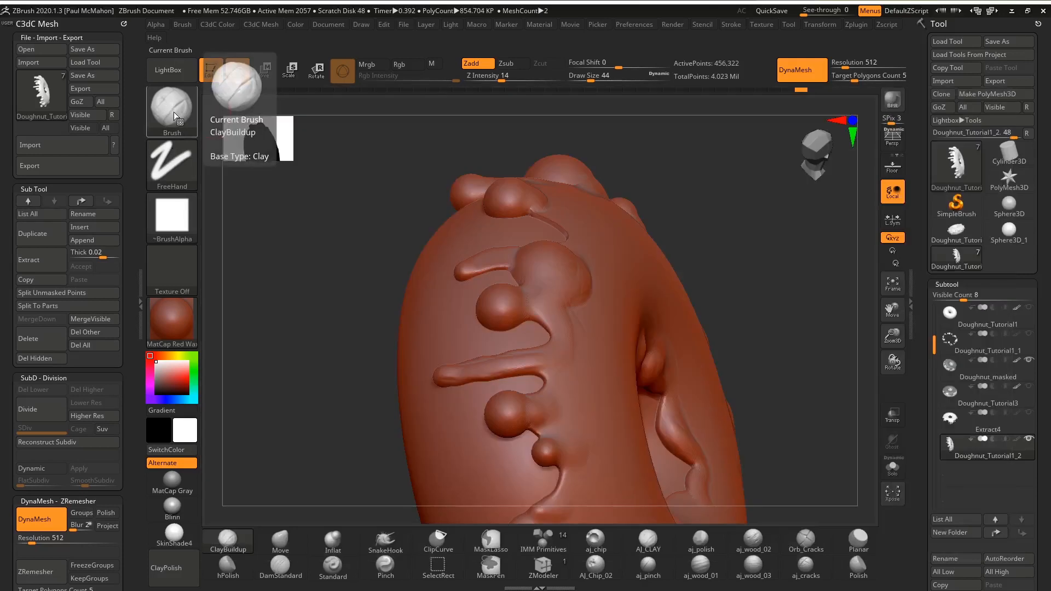
{"action": "key", "text": "b"}
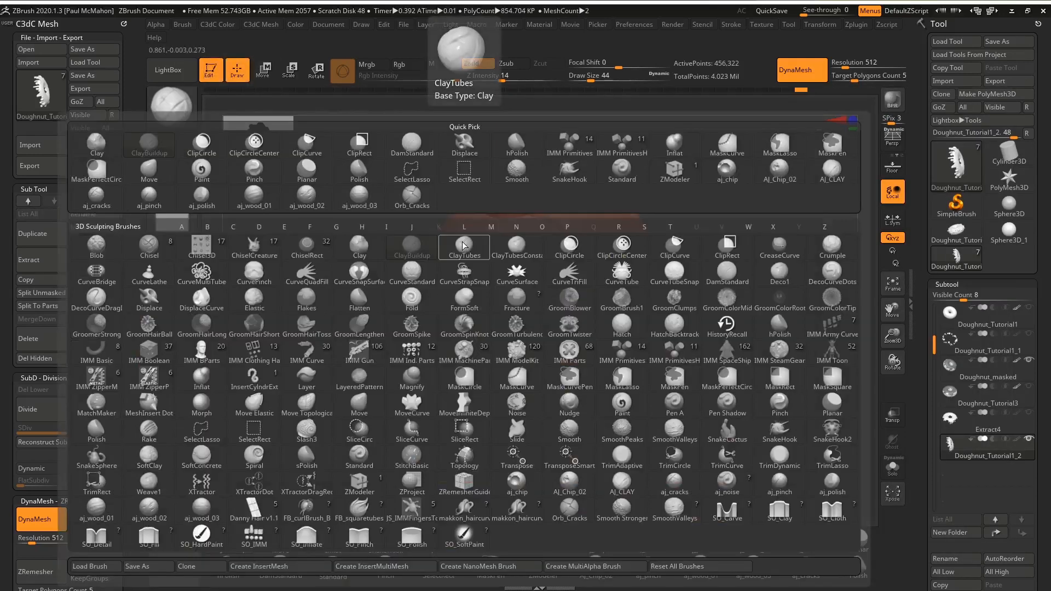
{"action": "key", "text": "i"}
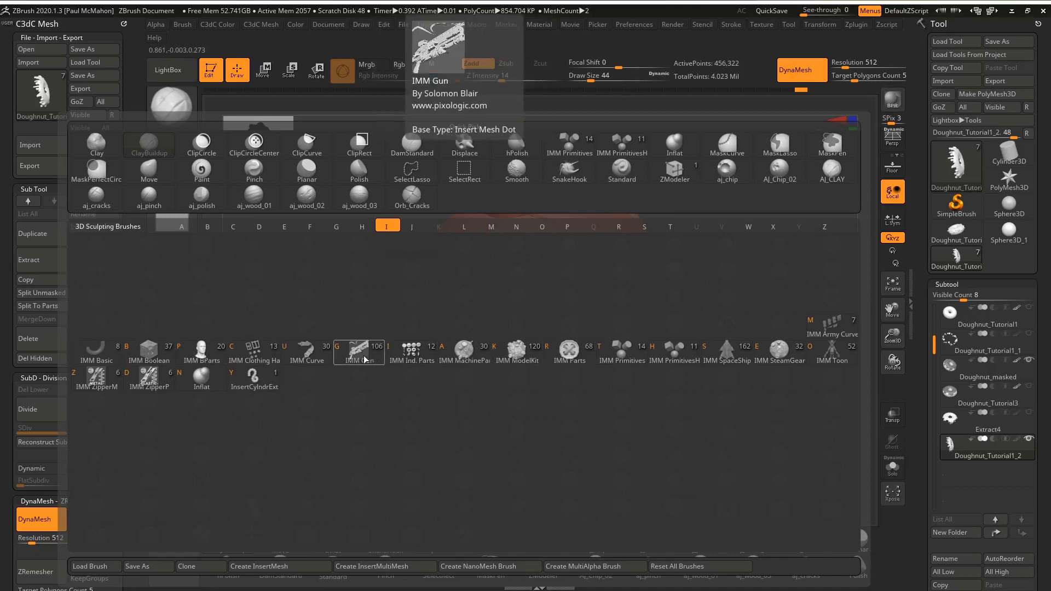
{"action": "left_click", "coordinate": [208, 382]}
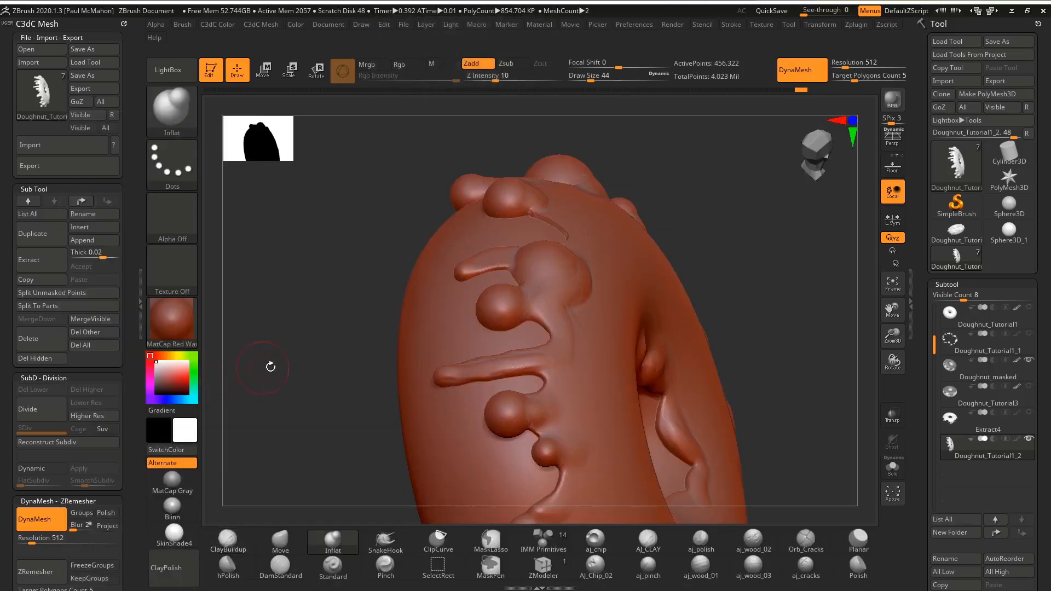
{"action": "mouse_move", "coordinate": [342, 323]}
{"action": "left_mouse_down"}
{"action": "mouse_move", "coordinate": [459, 374]}
{"action": "mouse_move", "coordinate": [451, 379]}
{"action": "left_mouse_up"}
{"action": "key", "text": "space"}
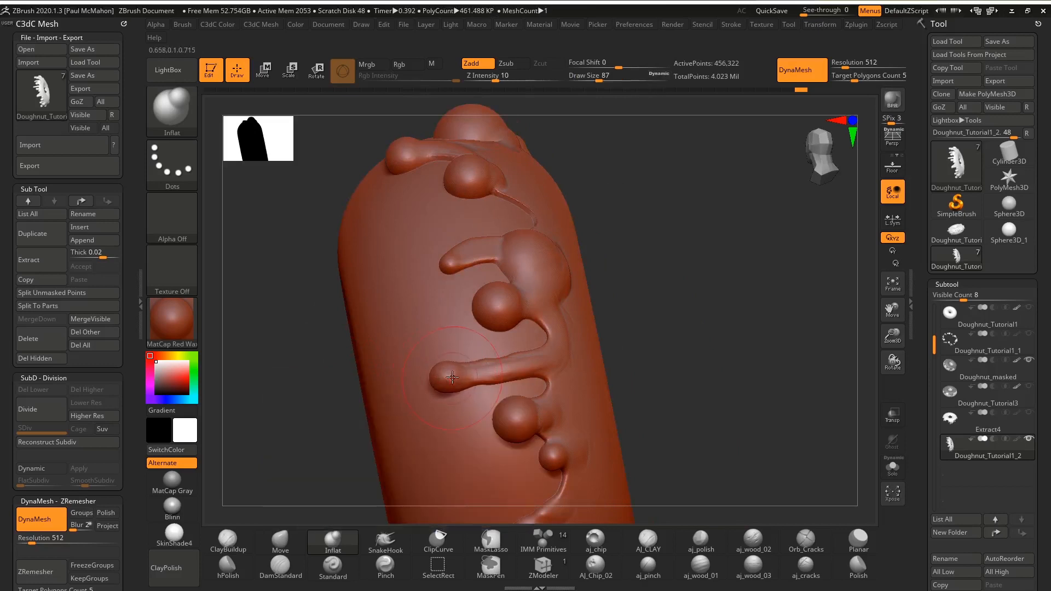
Step: Smooth the long drip's neck and swell the tips of the two drips above it into rounded ends
{"action": "key", "text": "shift"}
{"action": "left_click_drag", "start_coordinate": [539, 364], "coordinate": [517, 365], "text": "shift"}
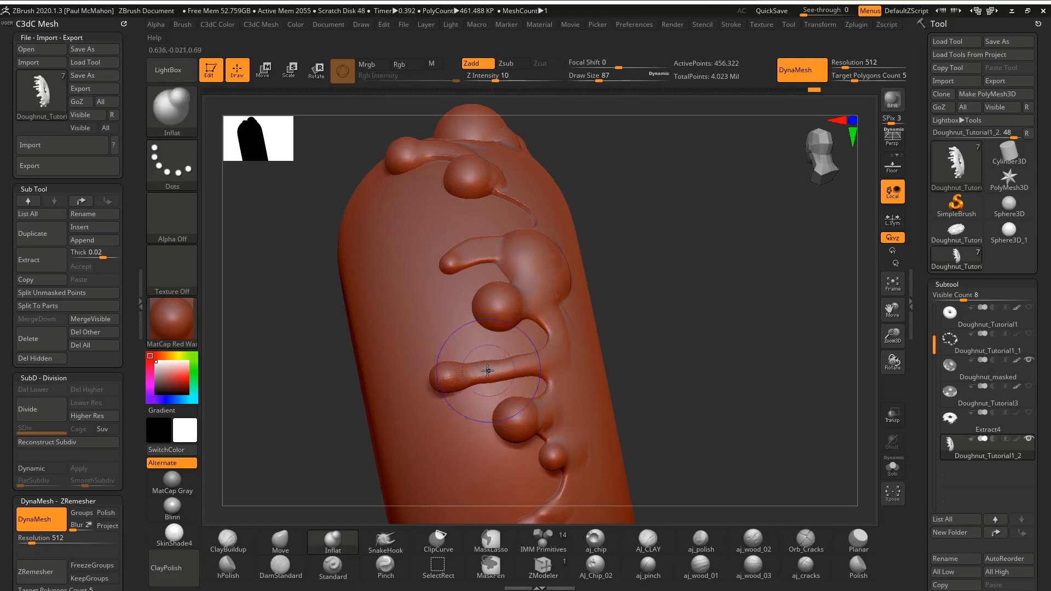
{"action": "key", "text": "shift"}
{"action": "left_click_drag", "start_coordinate": [679, 322], "coordinate": [644, 331]}
{"action": "left_click_drag", "start_coordinate": [317, 257], "coordinate": [344, 358]}
{"action": "key", "text": "shift"}
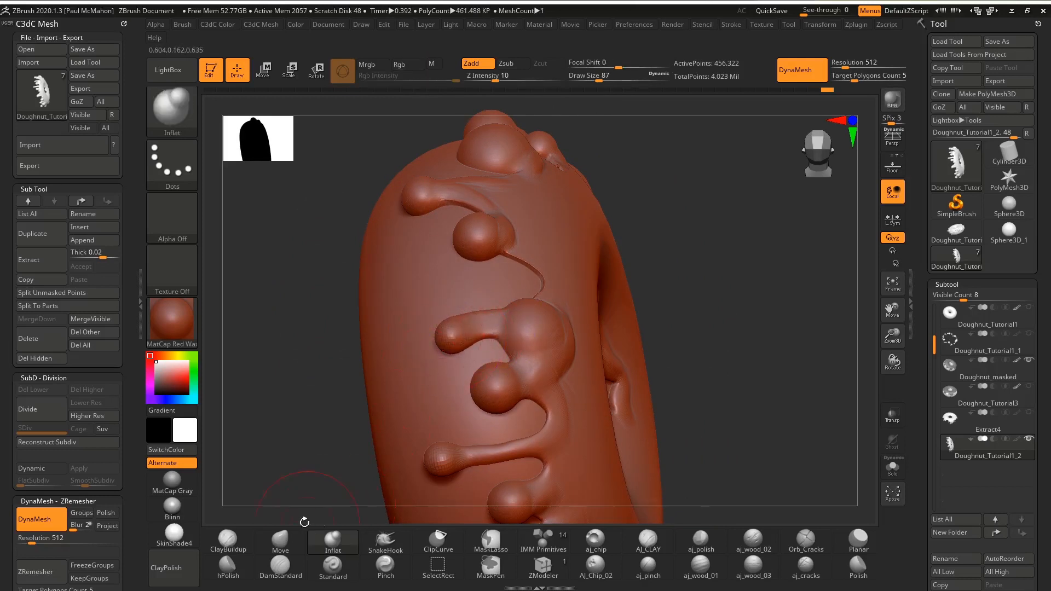
Step: Choose the Move brush, set the draw size to 62 and mask the short drip beside the large blob
{"action": "left_click", "coordinate": [298, 538]}
{"action": "key", "text": "space"}
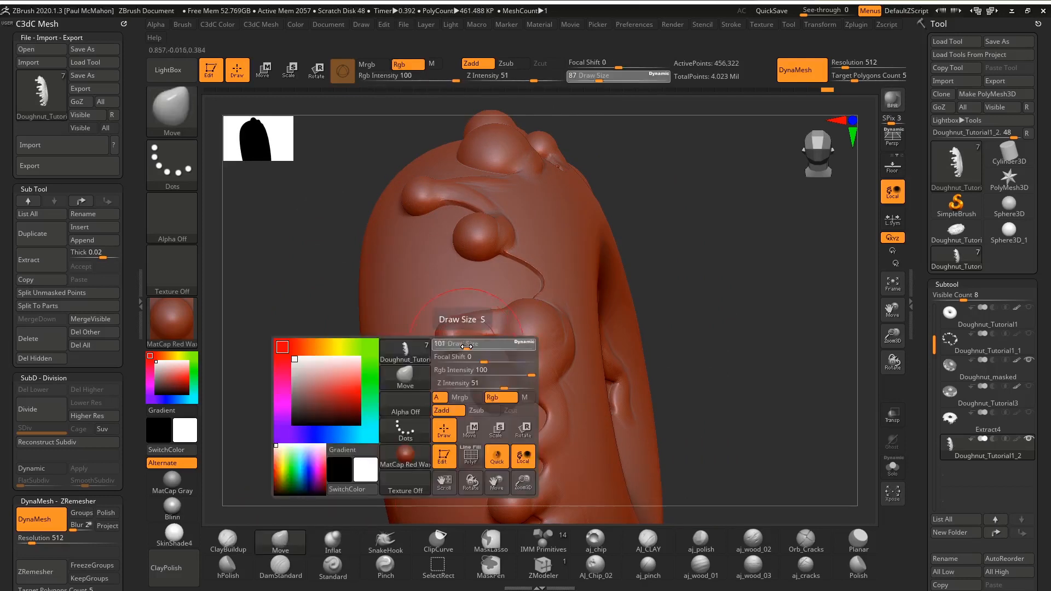
{"action": "left_click_drag", "start_coordinate": [474, 347], "coordinate": [476, 347]}
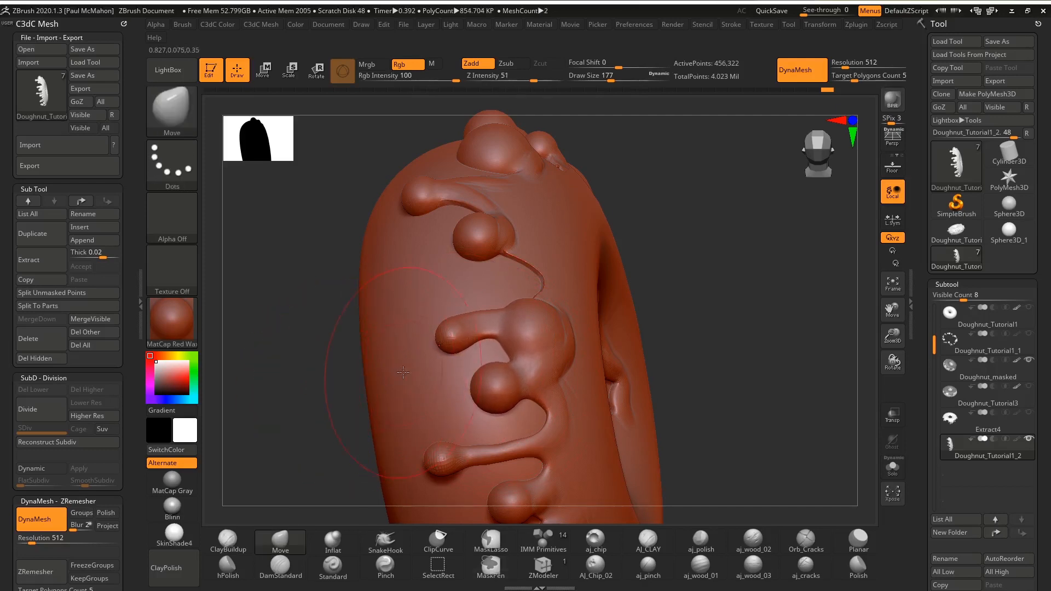
{"action": "key", "text": "space"}
{"action": "left_click_drag", "start_coordinate": [410, 364], "coordinate": [395, 364]}
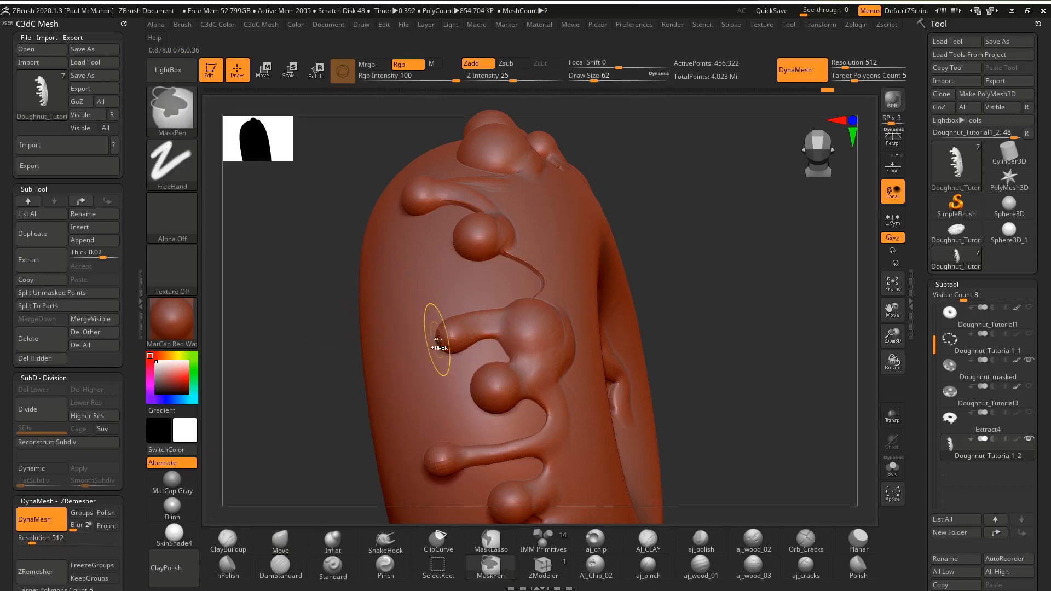
{"action": "mouse_move", "coordinate": [440, 331]}
{"action": "left_mouse_down", "text": "ctrl"}
{"action": "mouse_move", "coordinate": [459, 342]}
{"action": "mouse_move", "coordinate": [464, 323]}
{"action": "mouse_move", "coordinate": [496, 321]}
{"action": "mouse_move", "coordinate": [476, 325]}
{"action": "left_mouse_up", "text": "ctrl"}
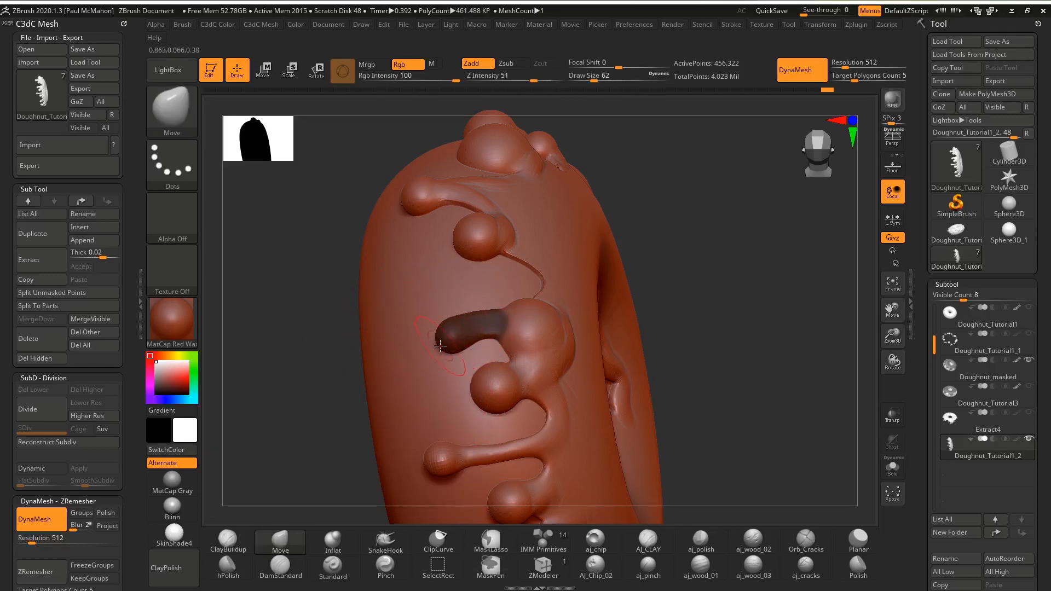
Step: Invert the mask so that only the short drip is free to move within the icing
{"action": "left_click", "coordinate": [305, 339], "text": "ctrl"}
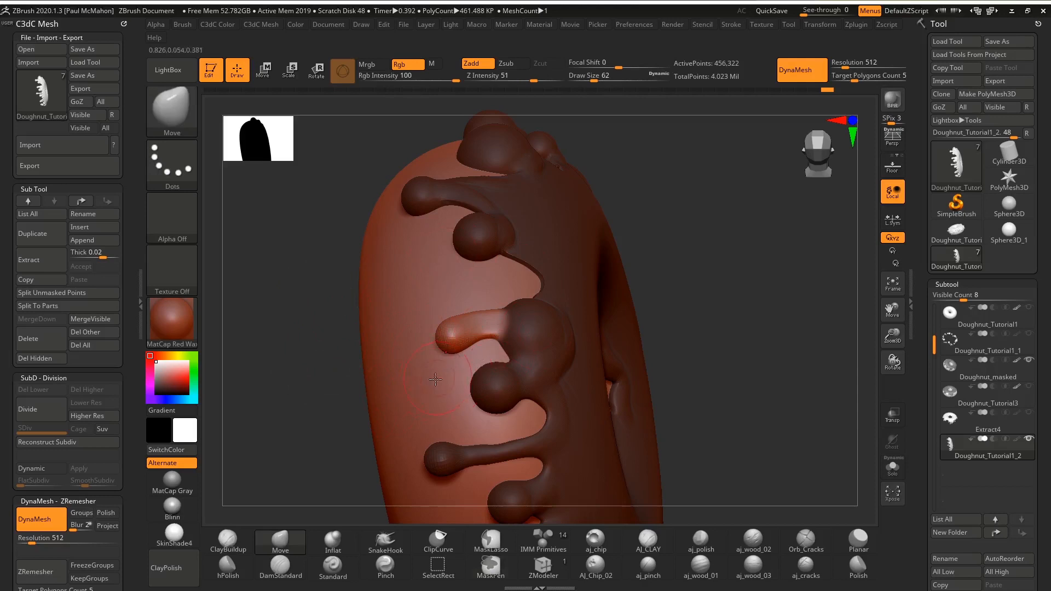
{"action": "left_click", "coordinate": [300, 375], "text": "ctrl"}
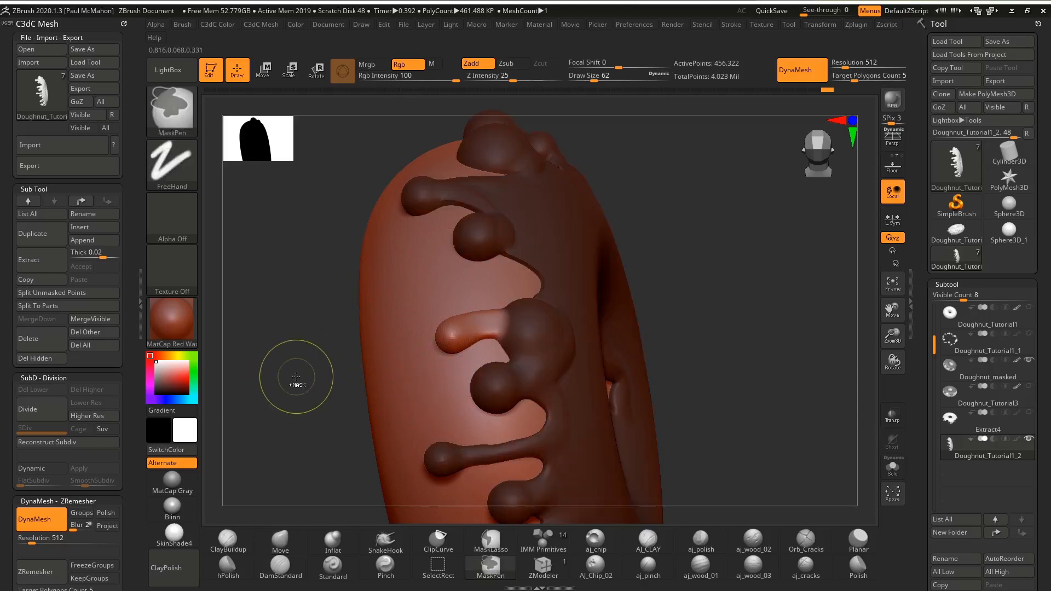
{"action": "left_click", "coordinate": [296, 372], "text": "ctrl"}
{"action": "left_click", "coordinate": [300, 375], "text": "ctrl"}
{"action": "left_click", "coordinate": [303, 374], "text": "ctrl"}
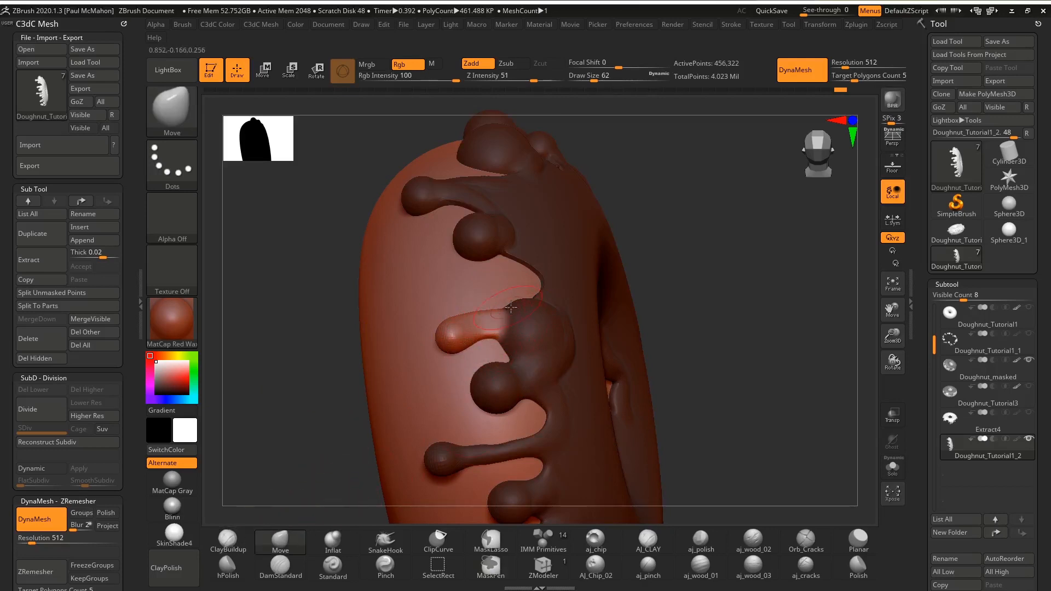
Step: Set the Move brush's draw size to 154, adjust the isolated short drip and clear the mask
{"action": "key", "text": "space"}
{"action": "mouse_move", "coordinate": [467, 369]}
{"action": "left_mouse_down"}
{"action": "mouse_move", "coordinate": [478, 369]}
{"action": "mouse_move", "coordinate": [451, 326]}
{"action": "left_mouse_up"}
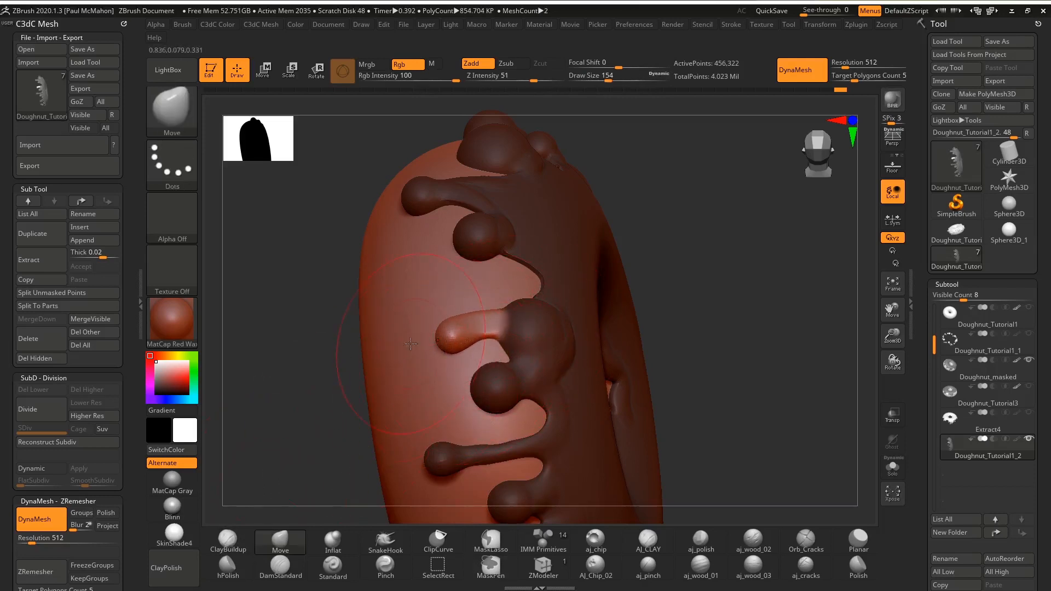
{"action": "key", "text": "ctrl"}
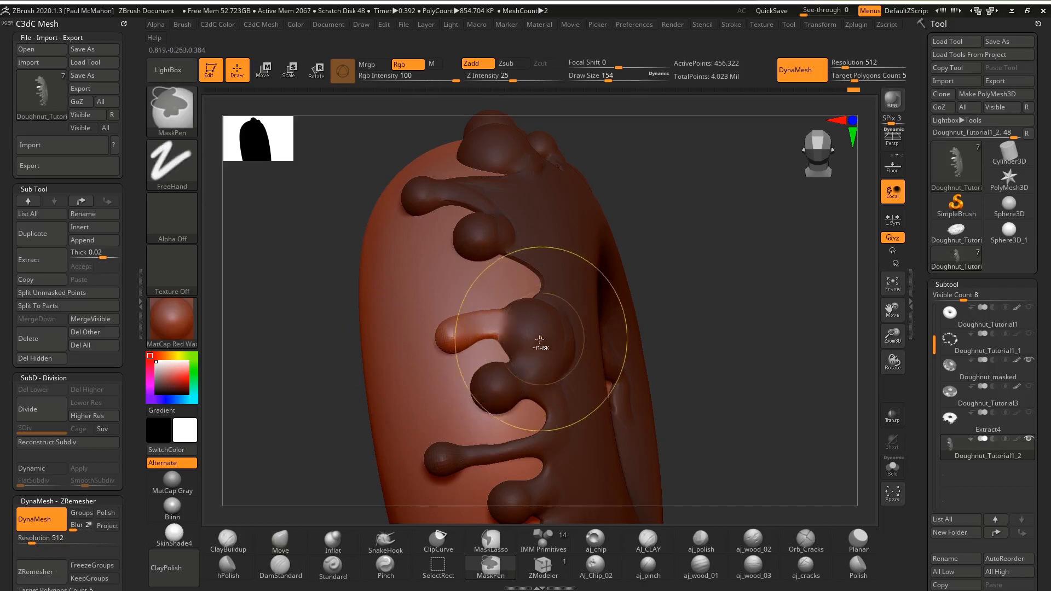
{"action": "left_click_drag", "start_coordinate": [451, 346], "coordinate": [453, 344]}
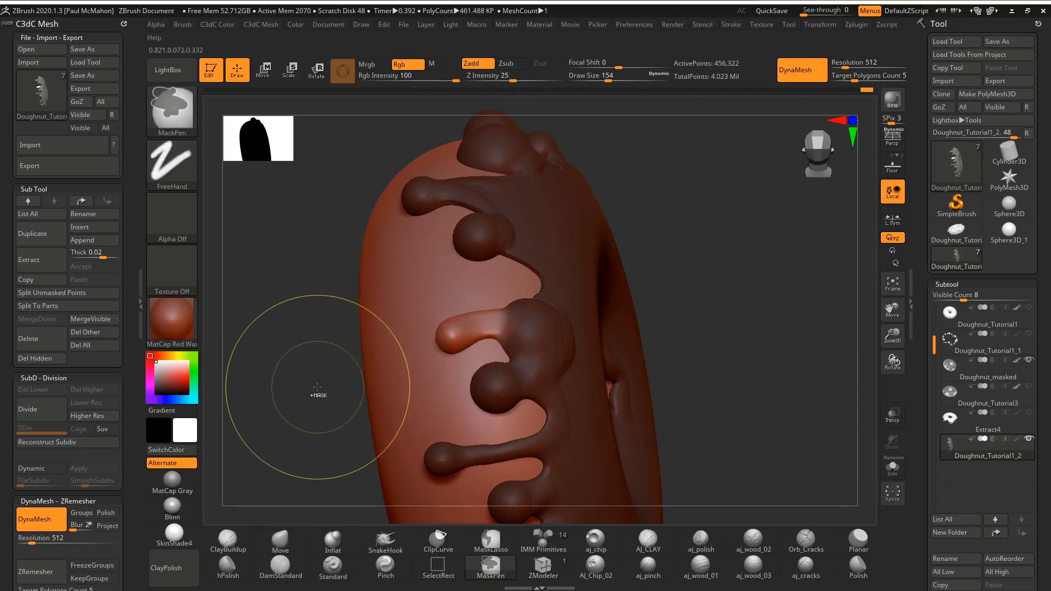
{"action": "left_click_drag", "start_coordinate": [277, 359], "coordinate": [335, 383], "text": "ctrl"}
Step: Show the Extract4 subtool to compare it with the sculpted icing, and return to the Doughnut_Tutorial1_2 subtool
{"action": "left_click_drag", "start_coordinate": [315, 323], "coordinate": [308, 346], "text": "alt"}
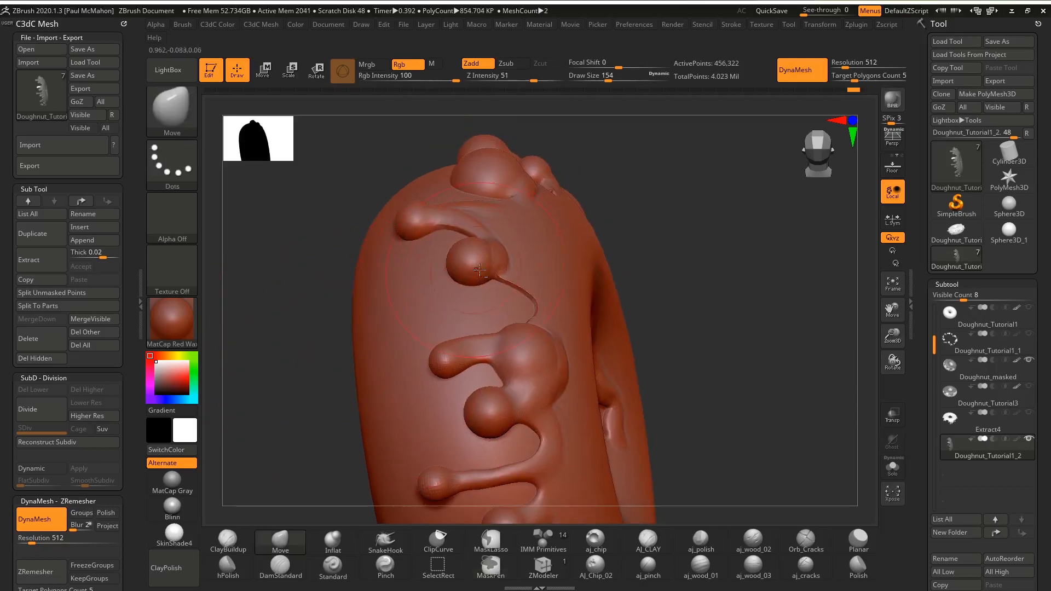
{"action": "mouse_move", "coordinate": [752, 350]}
{"action": "left_mouse_down", "text": "alt"}
{"action": "mouse_move", "coordinate": [779, 352]}
{"action": "mouse_move", "coordinate": [757, 359]}
{"action": "left_mouse_up", "text": "alt"}
{"action": "left_click", "coordinate": [985, 428]}
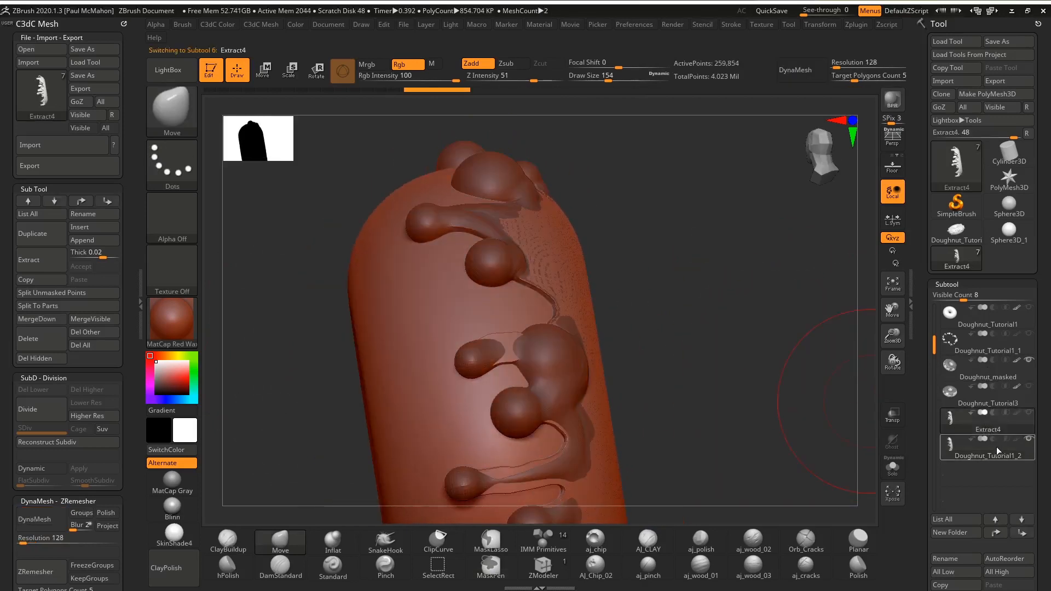
{"action": "left_click", "coordinate": [1030, 414]}
{"action": "left_click_drag", "start_coordinate": [683, 353], "coordinate": [654, 332]}
{"action": "mouse_move", "coordinate": [500, 331]}
{"action": "left_mouse_down"}
{"action": "mouse_move", "coordinate": [492, 320]}
{"action": "mouse_move", "coordinate": [542, 317]}
{"action": "mouse_move", "coordinate": [508, 327]}
{"action": "left_mouse_up"}
{"action": "key", "text": "ctrl+z"}
Step: Isolate the short drip with an inverted mask and pull its tip outward with the Move brush
{"action": "left_click_drag", "start_coordinate": [546, 373], "coordinate": [545, 379], "text": "ctrl+alt"}
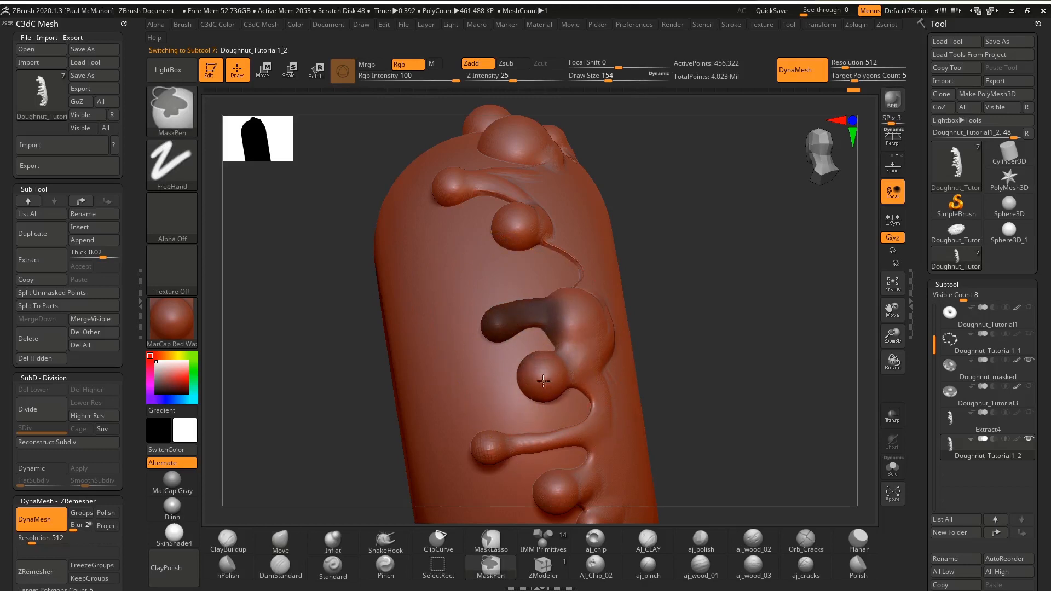
{"action": "left_click", "coordinate": [756, 349], "text": "ctrl"}
{"action": "mouse_move", "coordinate": [498, 336]}
{"action": "left_mouse_down"}
{"action": "mouse_move", "coordinate": [494, 318]}
{"action": "mouse_move", "coordinate": [535, 307]}
{"action": "mouse_move", "coordinate": [487, 319]}
{"action": "left_mouse_up"}
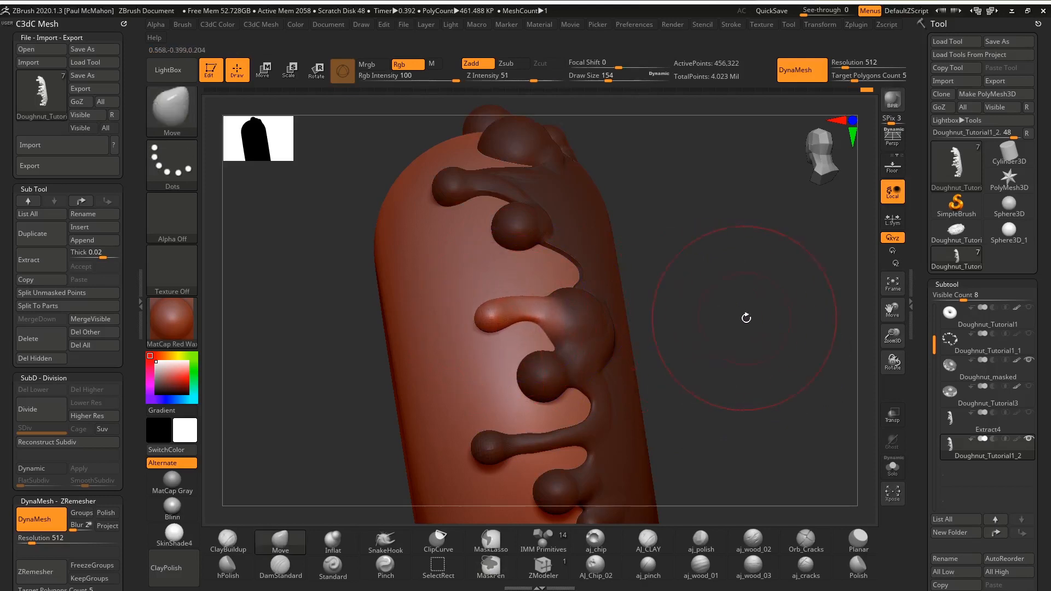
Step: Clear the mask and remesh the icing with DynaMesh at resolution 512
{"action": "left_click_drag", "start_coordinate": [741, 314], "coordinate": [745, 345], "text": "ctrl"}
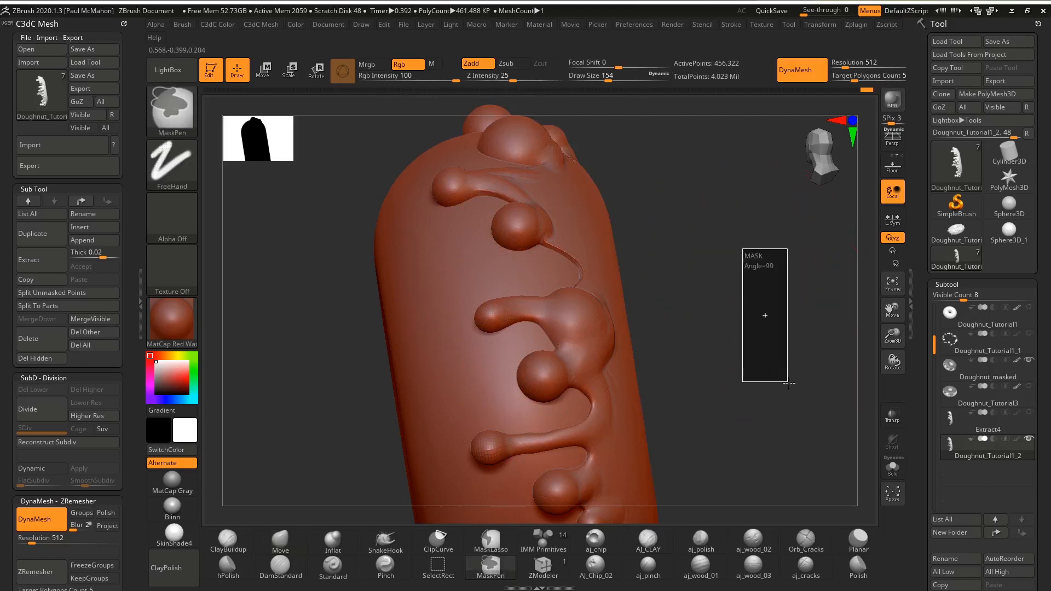
{"action": "mouse_move", "coordinate": [761, 271]}
{"action": "left_mouse_down"}
{"action": "mouse_move", "coordinate": [723, 289]}
{"action": "mouse_move", "coordinate": [804, 283]}
{"action": "left_mouse_up"}
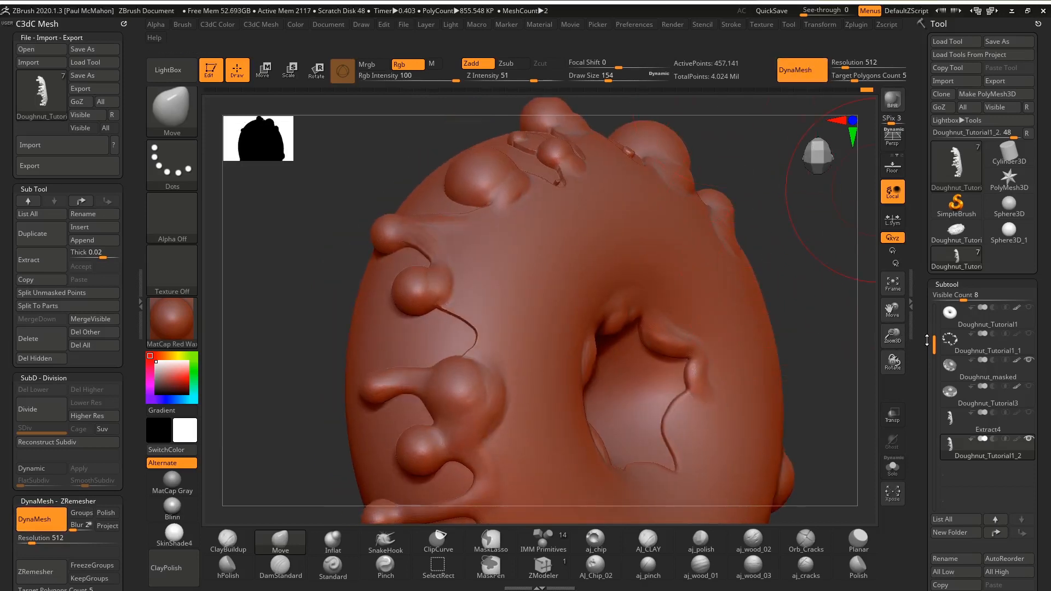
{"action": "scroll", "coordinate": [927, 339], "scroll_direction": "down", "scroll_amount": 5}
{"action": "left_click_drag", "start_coordinate": [347, 294], "coordinate": [305, 291]}
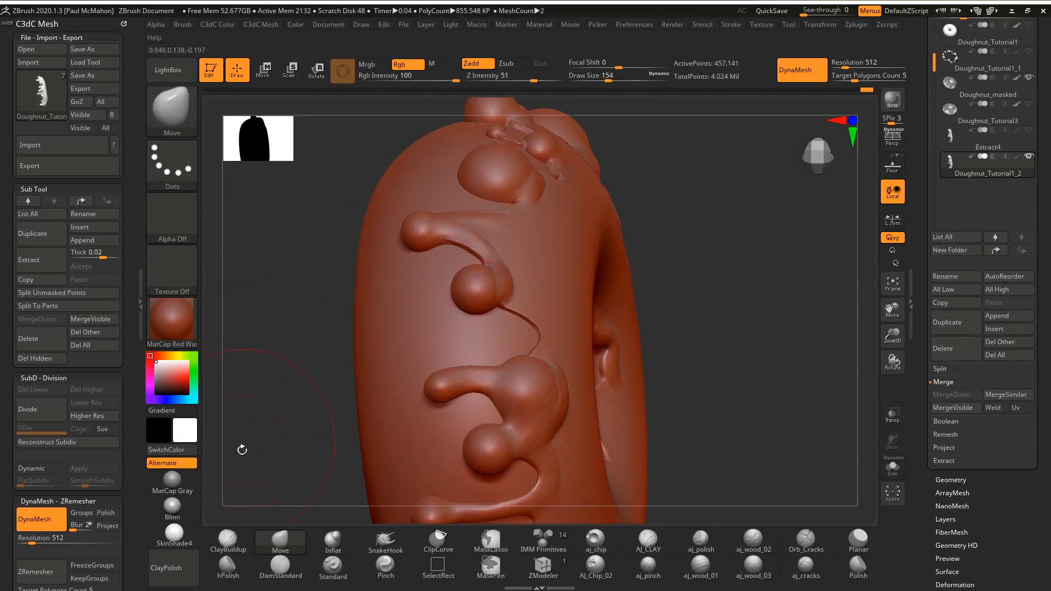
Step: Set the ClayBuildup draw size to 54 and thicken the thin icing edge between the sphere and the wide blob
{"action": "left_click", "coordinate": [227, 540]}
{"action": "key", "text": "space"}
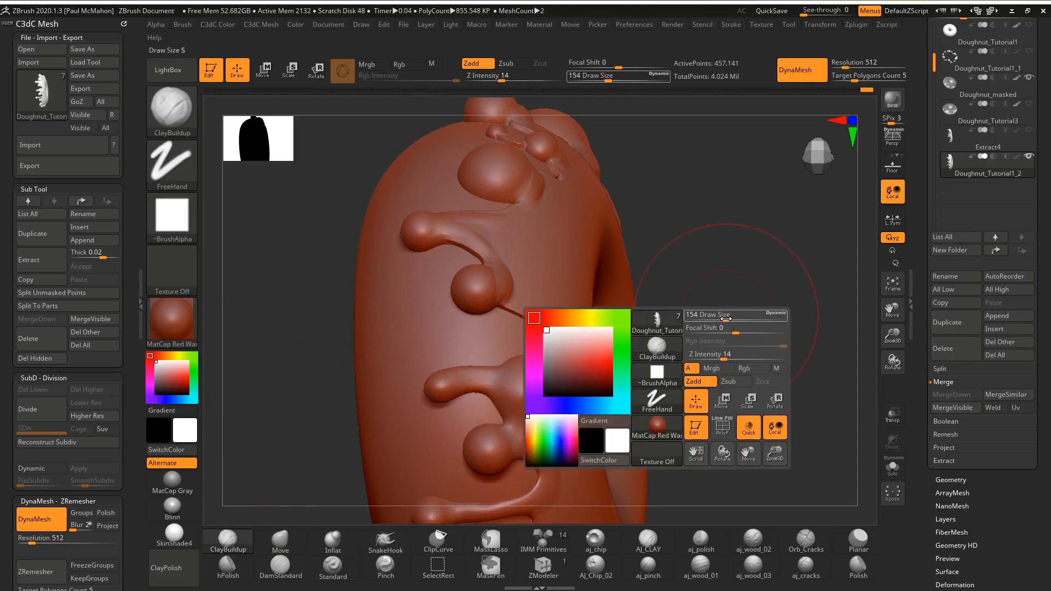
{"action": "left_click_drag", "start_coordinate": [725, 315], "coordinate": [710, 315]}
{"action": "mouse_move", "coordinate": [763, 285]}
{"action": "right_mouse_down", "text": "ctrl"}
{"action": "mouse_move", "coordinate": [768, 314]}
{"action": "mouse_move", "coordinate": [797, 317]}
{"action": "mouse_move", "coordinate": [788, 336]}
{"action": "right_mouse_up", "text": "ctrl"}
{"action": "left_click_drag", "start_coordinate": [517, 284], "coordinate": [558, 274], "text": "shift"}
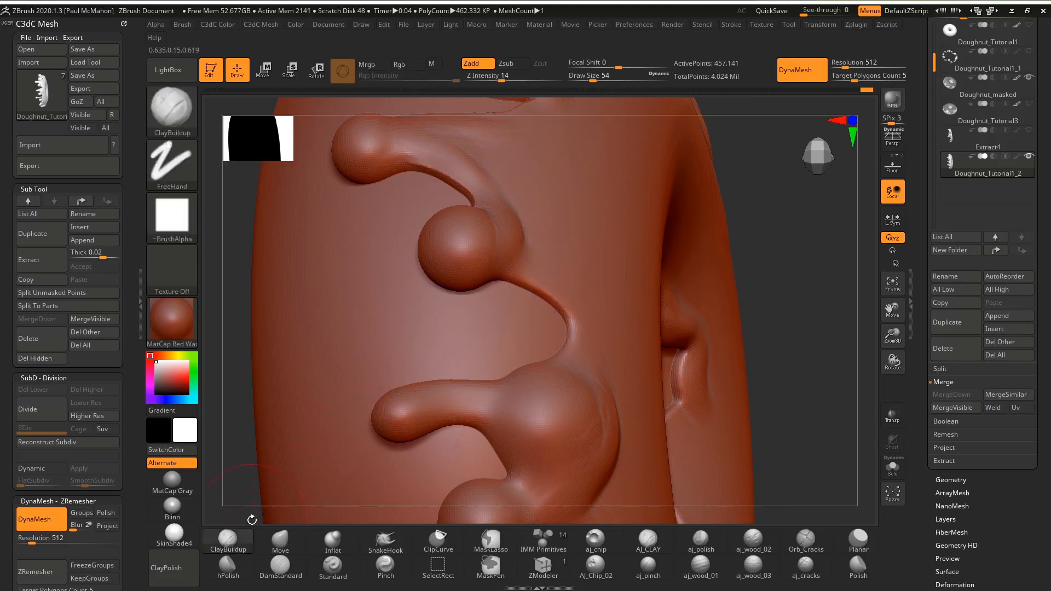
Step: Build up clay along the join behind the sphere and smooth it into the drip above
{"action": "mouse_move", "coordinate": [532, 229]}
{"action": "left_mouse_down"}
{"action": "mouse_move", "coordinate": [522, 254]}
{"action": "mouse_move", "coordinate": [559, 296]}
{"action": "left_mouse_up"}
{"action": "key", "text": "shift"}
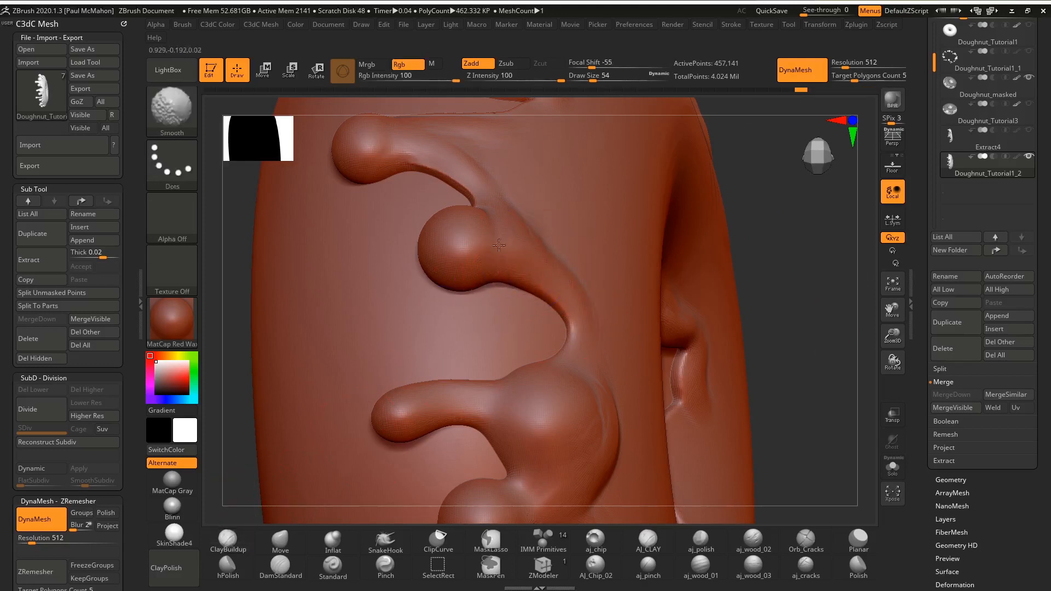
{"action": "mouse_move", "coordinate": [484, 229]}
{"action": "left_mouse_down", "text": "shift"}
{"action": "mouse_move", "coordinate": [441, 174]}
{"action": "mouse_move", "coordinate": [455, 199]}
{"action": "left_mouse_up", "text": "shift"}
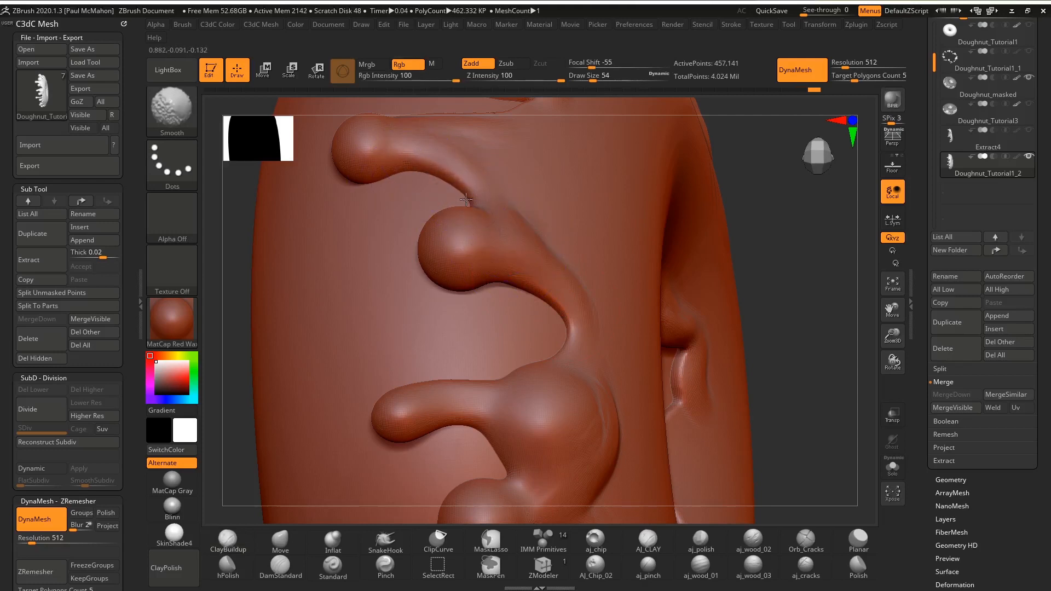
Step: Smooth the drip's joins and the icing edge below the next large sphere
{"action": "mouse_move", "coordinate": [790, 335]}
{"action": "left_mouse_down", "text": "alt"}
{"action": "mouse_move", "coordinate": [731, 310]}
{"action": "mouse_move", "coordinate": [717, 372]}
{"action": "left_mouse_up", "text": "alt"}
{"action": "left_click_drag", "start_coordinate": [769, 319], "coordinate": [610, 297]}
{"action": "left_click_drag", "start_coordinate": [444, 230], "coordinate": [427, 232], "text": "shift"}
{"action": "left_click_drag", "start_coordinate": [648, 205], "coordinate": [612, 285], "text": "alt"}
{"action": "left_click_drag", "start_coordinate": [615, 288], "coordinate": [531, 282]}
{"action": "left_click_drag", "start_coordinate": [410, 309], "coordinate": [390, 306], "text": "shift"}
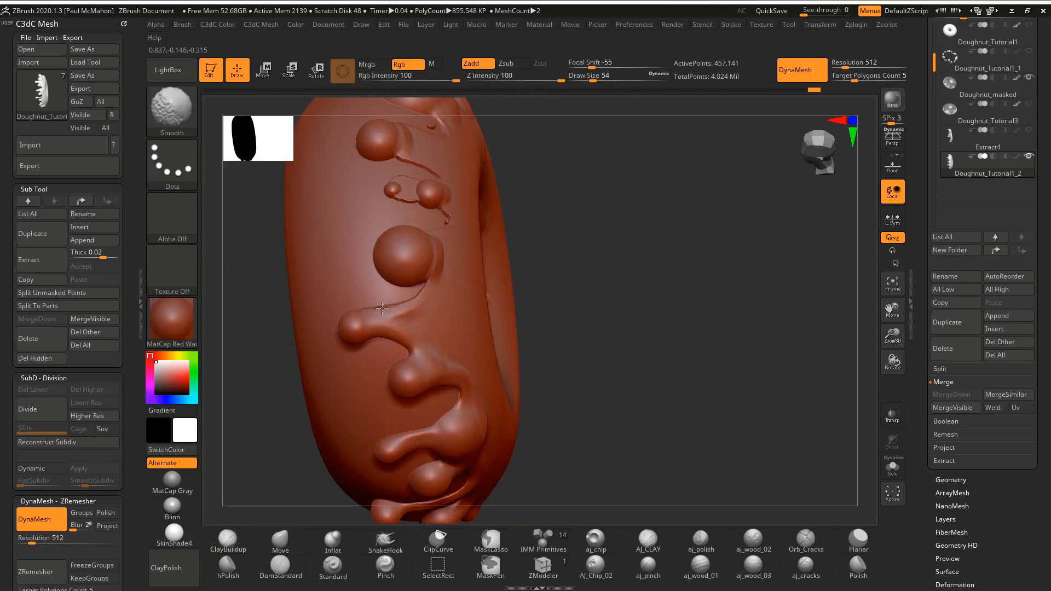
Step: Set the Move brush's draw size to 108 and pull the drip below the large sphere into a longer shape
{"action": "left_click", "coordinate": [282, 539]}
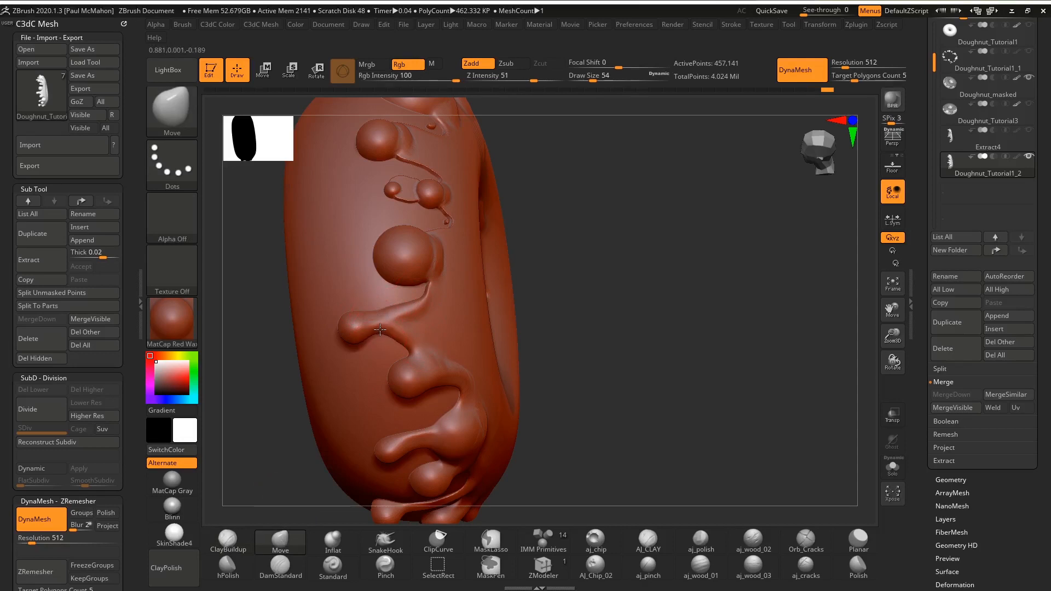
{"action": "key", "text": "space"}
{"action": "mouse_move", "coordinate": [440, 324]}
{"action": "left_mouse_down"}
{"action": "mouse_move", "coordinate": [450, 325]}
{"action": "mouse_move", "coordinate": [405, 328]}
{"action": "mouse_move", "coordinate": [388, 316]}
{"action": "mouse_move", "coordinate": [342, 330]}
{"action": "left_mouse_up"}
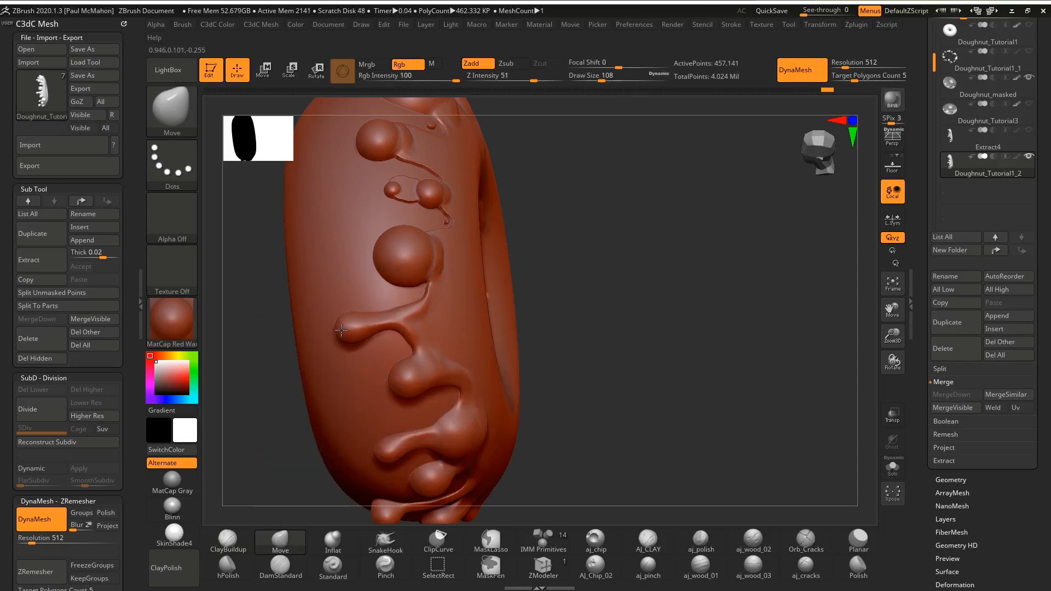
{"action": "mouse_move", "coordinate": [634, 280]}
{"action": "left_mouse_down"}
{"action": "mouse_move", "coordinate": [671, 287]}
{"action": "mouse_move", "coordinate": [558, 284]}
{"action": "mouse_move", "coordinate": [518, 345]}
{"action": "mouse_move", "coordinate": [591, 347]}
{"action": "left_mouse_up"}
{"action": "left_click_drag", "start_coordinate": [330, 335], "coordinate": [303, 342]}
Step: Set the Move brush's draw size to 87 and refine the lengthened drip's shape and profile against the doughnut
{"action": "mouse_move", "coordinate": [566, 296]}
{"action": "left_mouse_down"}
{"action": "mouse_move", "coordinate": [422, 315]}
{"action": "mouse_move", "coordinate": [290, 390]}
{"action": "mouse_move", "coordinate": [324, 327]}
{"action": "left_mouse_up"}
{"action": "key", "text": "space"}
{"action": "left_click_drag", "start_coordinate": [297, 360], "coordinate": [282, 365]}
{"action": "mouse_move", "coordinate": [276, 344]}
{"action": "left_mouse_down", "text": "alt"}
{"action": "mouse_move", "coordinate": [272, 363]}
{"action": "mouse_move", "coordinate": [325, 369]}
{"action": "left_mouse_up", "text": "alt"}
{"action": "key", "text": "space"}
{"action": "left_click_drag", "start_coordinate": [379, 348], "coordinate": [401, 348]}
{"action": "left_click_drag", "start_coordinate": [359, 292], "coordinate": [364, 287]}
{"action": "mouse_move", "coordinate": [290, 319]}
{"action": "left_mouse_down"}
{"action": "mouse_move", "coordinate": [465, 323]}
{"action": "mouse_move", "coordinate": [507, 309]}
{"action": "left_mouse_up"}
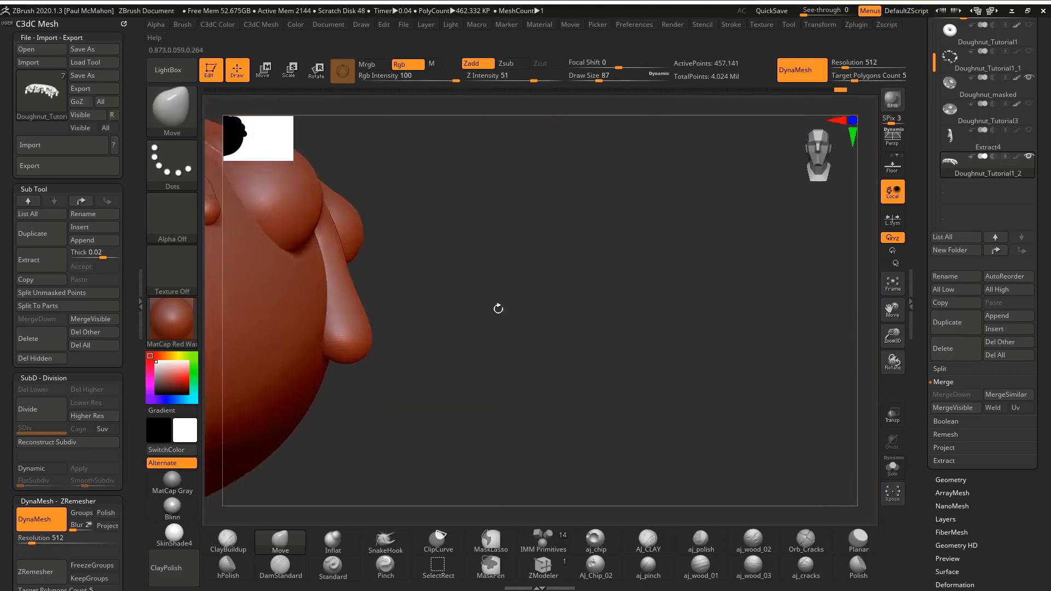
Step: Swell the long drip's rounded tip and the neighbouring drips with the Inflat brush at draw size 87
{"action": "left_click", "coordinate": [333, 542]}
{"action": "mouse_move", "coordinate": [502, 360]}
{"action": "left_mouse_down"}
{"action": "mouse_move", "coordinate": [463, 346]}
{"action": "mouse_move", "coordinate": [664, 308]}
{"action": "left_mouse_up"}
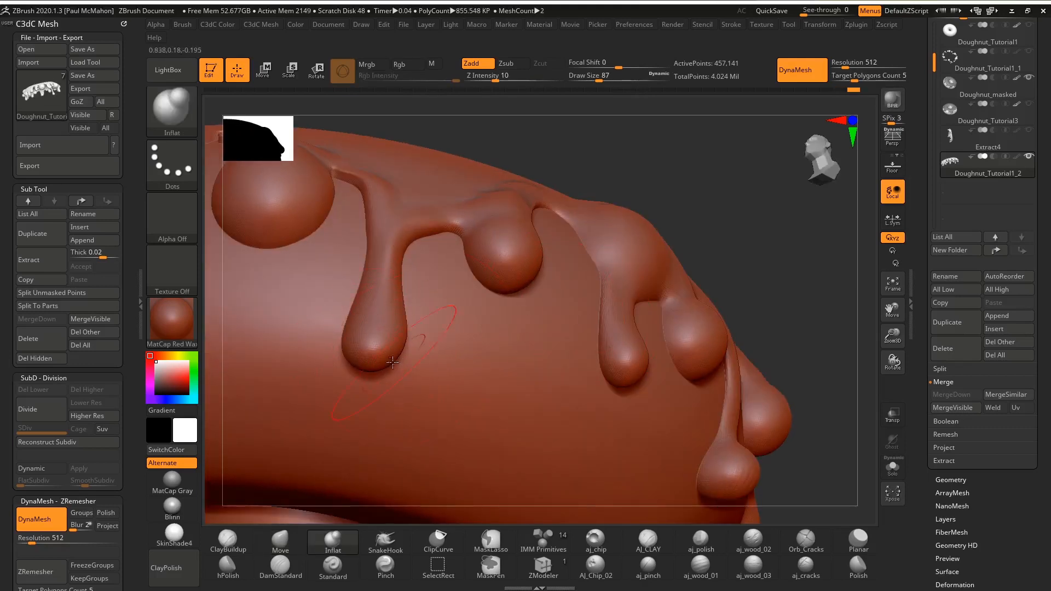
{"action": "left_click_drag", "start_coordinate": [688, 178], "coordinate": [631, 174]}
{"action": "mouse_move", "coordinate": [490, 262]}
{"action": "left_mouse_down"}
{"action": "mouse_move", "coordinate": [499, 283]}
{"action": "mouse_move", "coordinate": [545, 287]}
{"action": "left_mouse_up"}
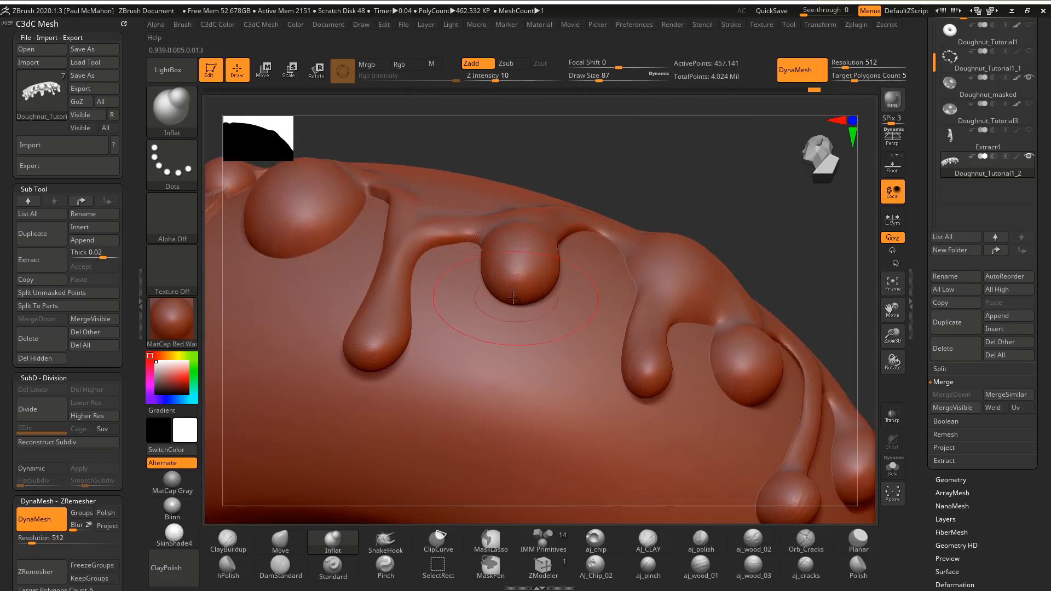
Step: Set the Move brush's draw size to 44 and refine the long drip's profile where it hangs off the doughnut
{"action": "left_click_drag", "start_coordinate": [640, 188], "coordinate": [432, 462]}
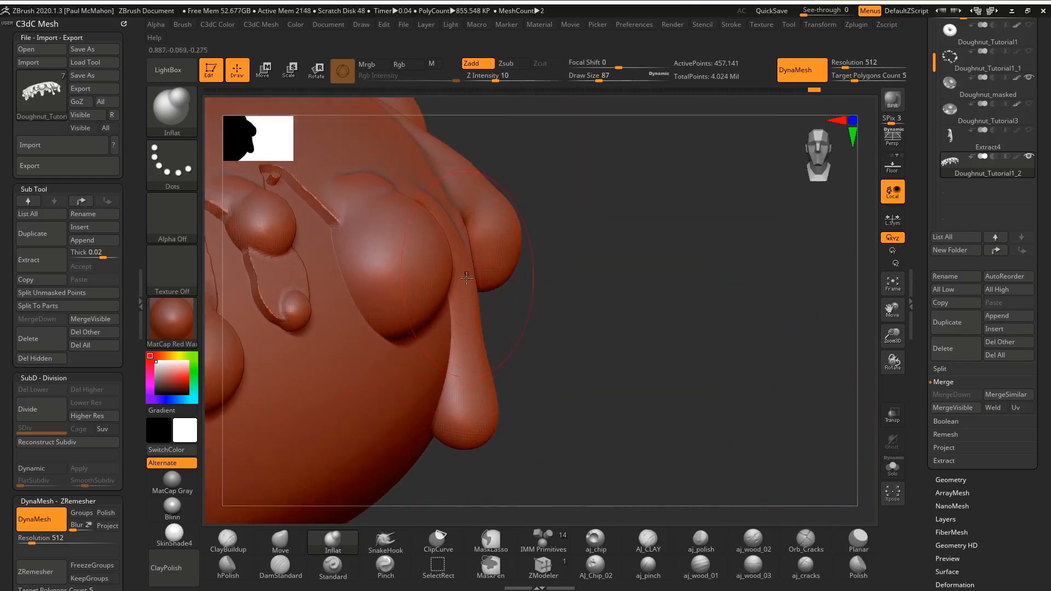
{"action": "right_click", "coordinate": [328, 472]}
{"action": "left_click_drag", "start_coordinate": [387, 399], "coordinate": [377, 400]}
{"action": "left_click", "coordinate": [268, 551]}
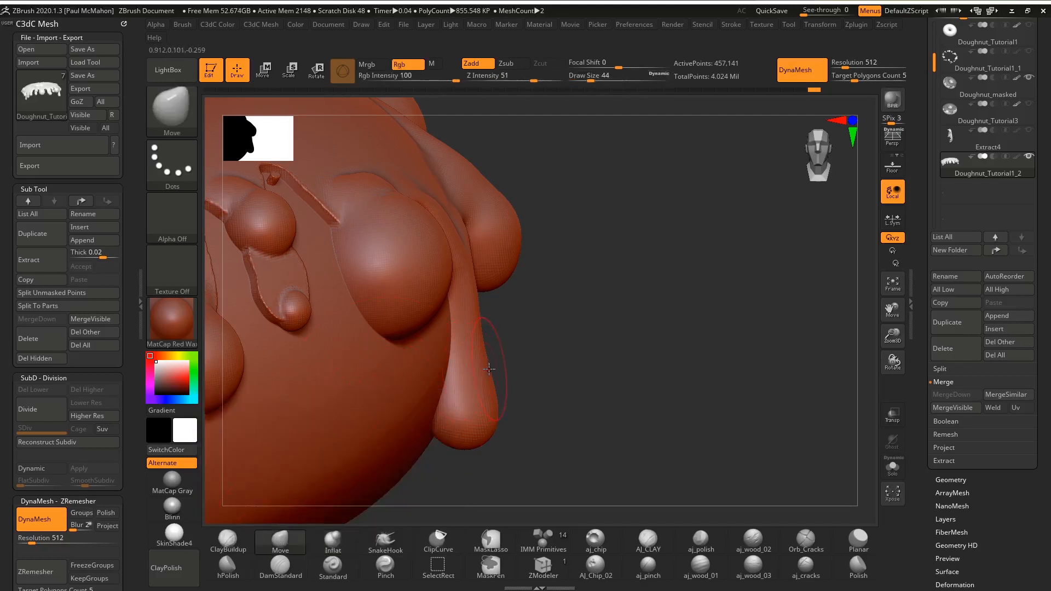
{"action": "right_click_drag", "start_coordinate": [481, 339], "coordinate": [475, 337]}
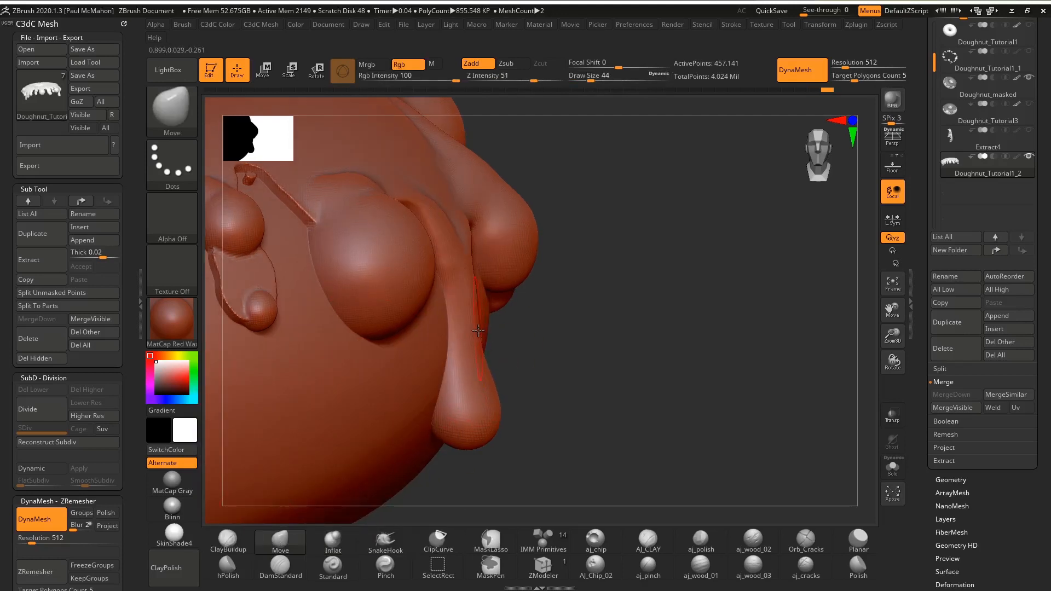
{"action": "right_click_drag", "start_coordinate": [467, 375], "coordinate": [495, 434]}
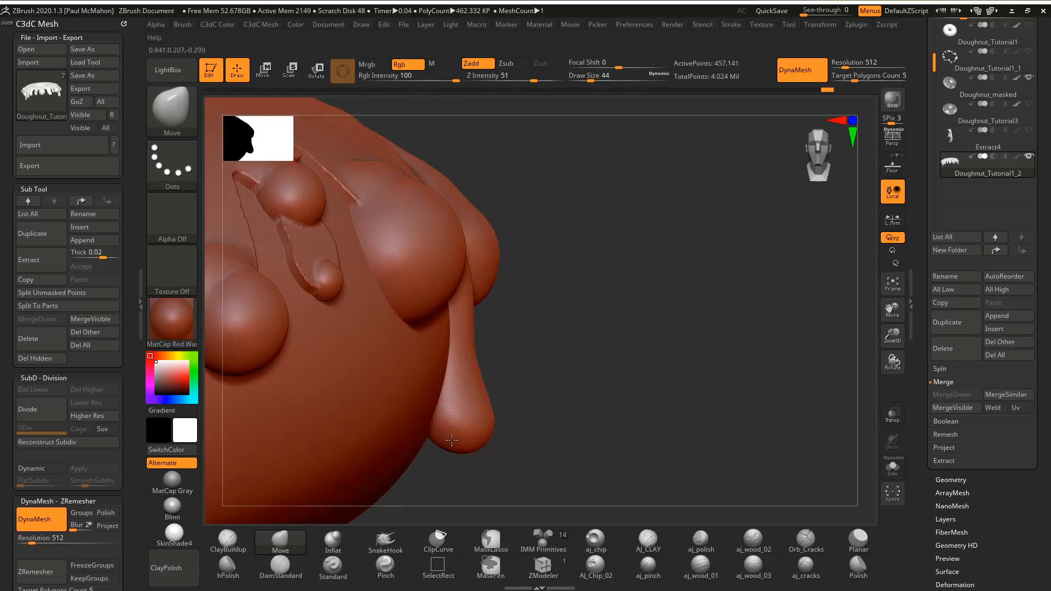
{"action": "right_click_drag", "start_coordinate": [563, 411], "coordinate": [630, 328]}
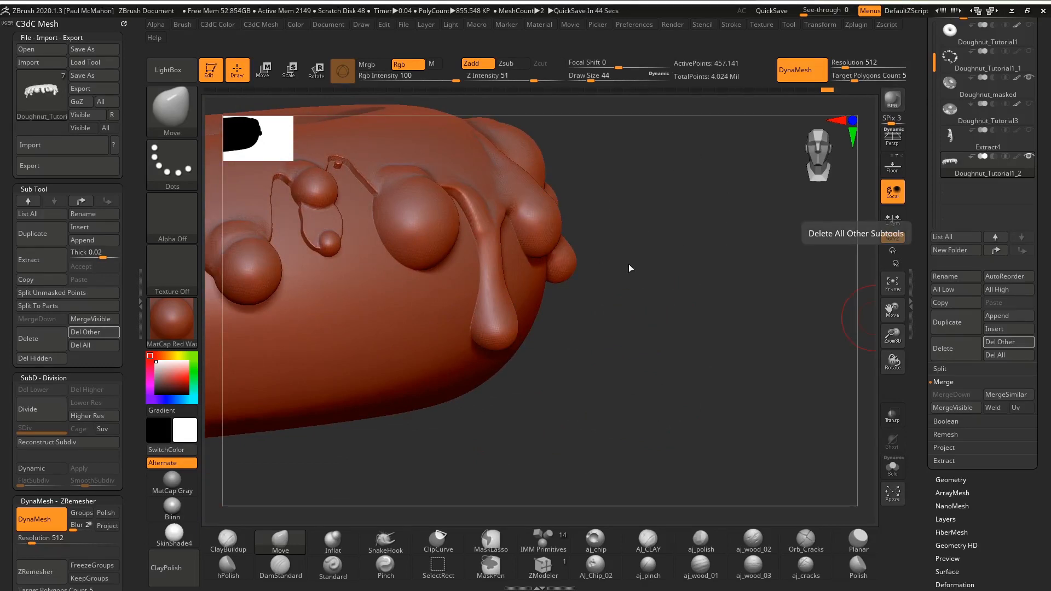
{"action": "right_click_drag", "start_coordinate": [686, 279], "coordinate": [723, 324]}
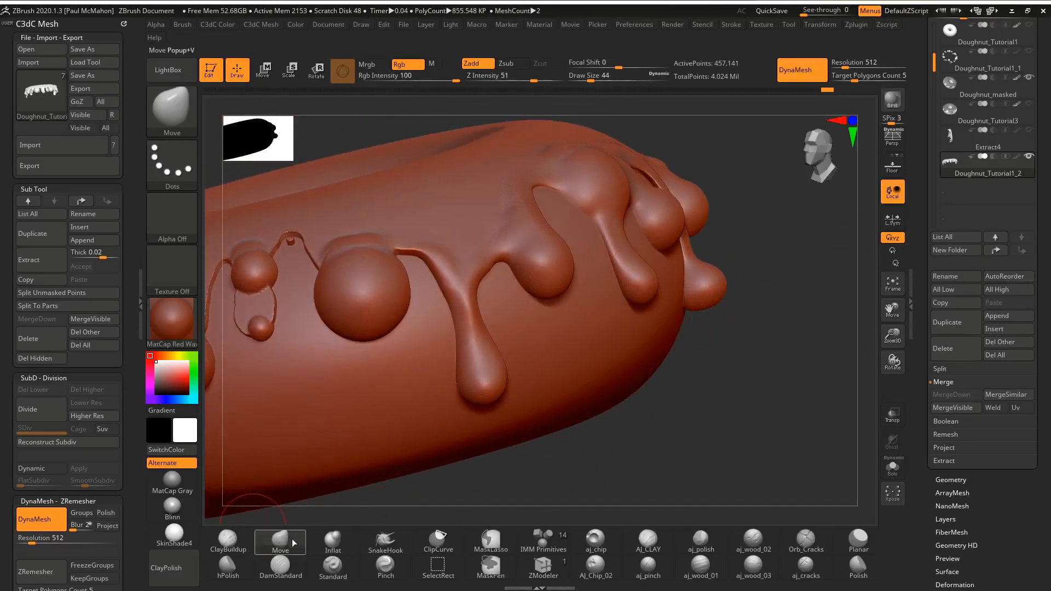
Step: Smooth the long drip's stem and its join with the icing edge beside the large sphere
{"action": "key", "text": "shift"}
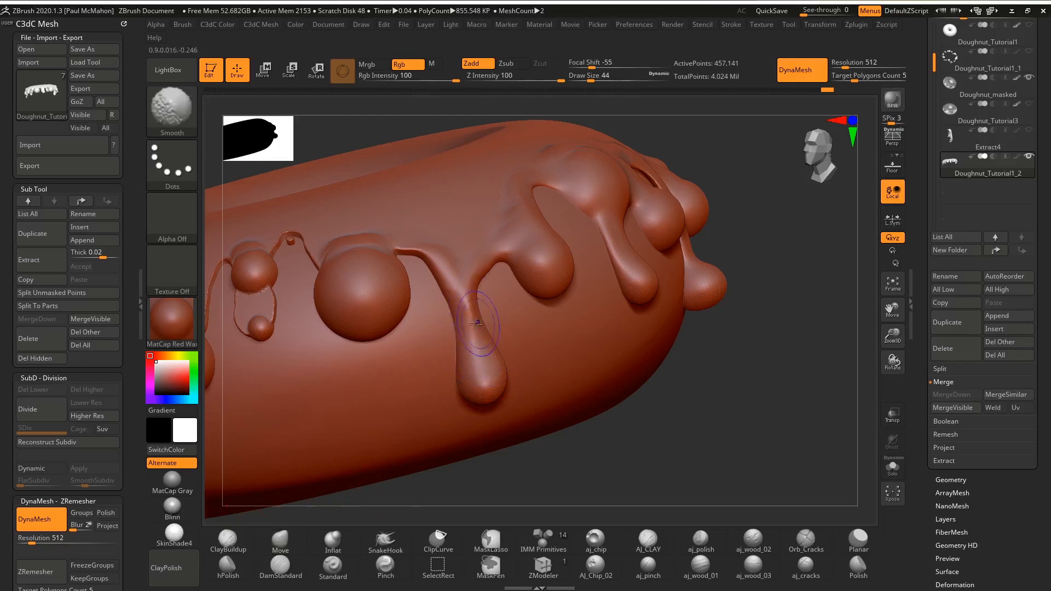
{"action": "right_click_drag", "start_coordinate": [658, 292], "coordinate": [468, 222]}
{"action": "right_click_drag", "start_coordinate": [817, 361], "coordinate": [312, 267]}
{"action": "mouse_move", "coordinate": [698, 377]}
{"action": "right_mouse_down"}
{"action": "mouse_move", "coordinate": [618, 362]}
{"action": "mouse_move", "coordinate": [770, 394]}
{"action": "right_mouse_up"}
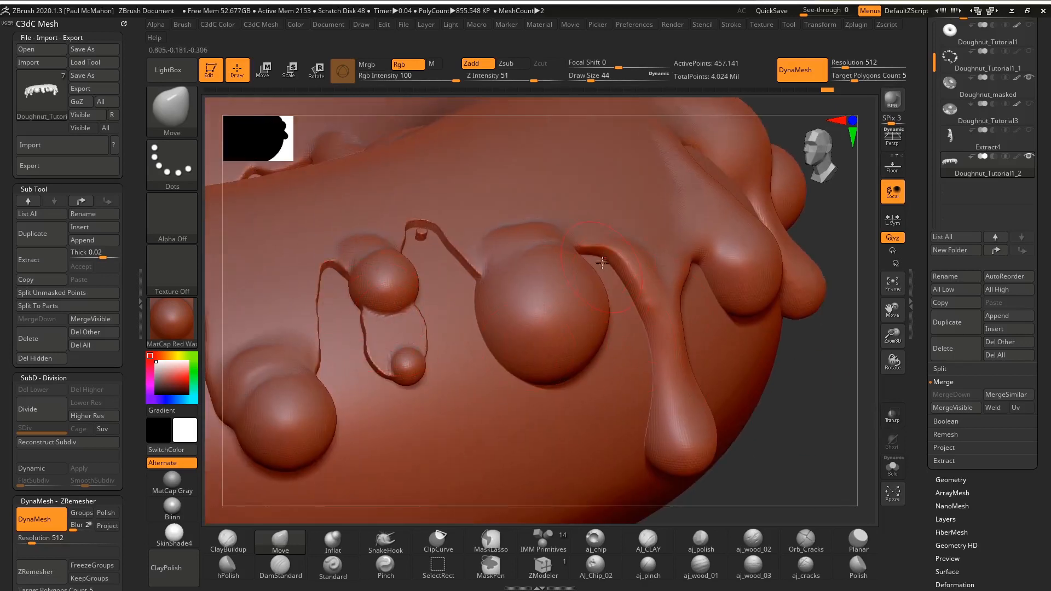
{"action": "key", "text": "shift"}
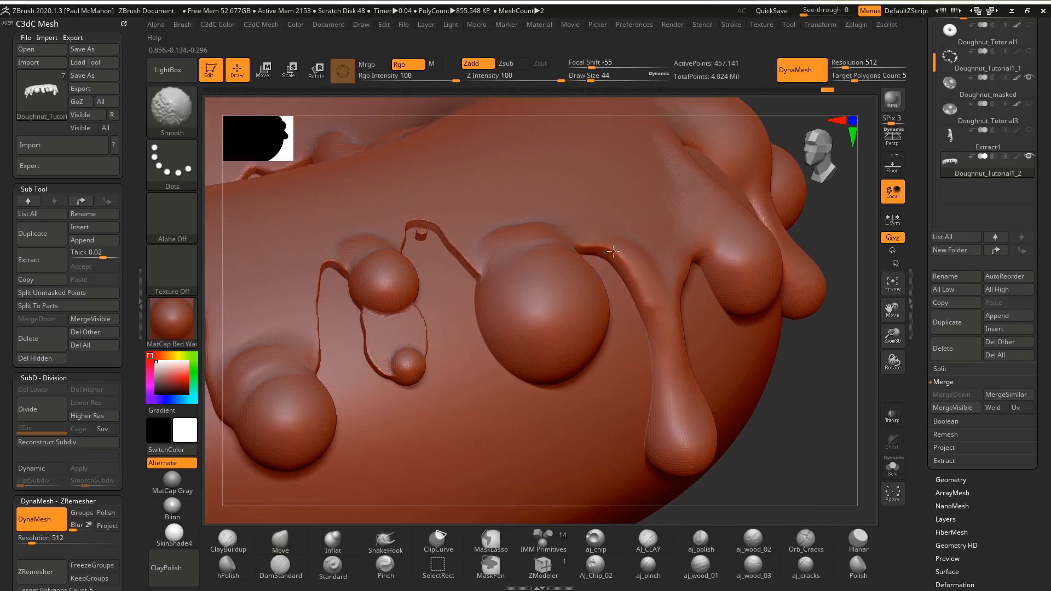
{"action": "left_click_drag", "start_coordinate": [607, 242], "coordinate": [584, 256], "text": "shift"}
Step: Fill the gap between the two small spheres and thicken the nearby icing edge with ClayBuildup at draw size 44, and remesh the icing
{"action": "mouse_move", "coordinate": [365, 321]}
{"action": "left_mouse_down"}
{"action": "mouse_move", "coordinate": [409, 365]}
{"action": "mouse_move", "coordinate": [392, 360]}
{"action": "mouse_move", "coordinate": [388, 344]}
{"action": "mouse_move", "coordinate": [403, 329]}
{"action": "mouse_move", "coordinate": [398, 345]}
{"action": "left_mouse_up"}
{"action": "key", "text": "ctrl+z"}
{"action": "left_click", "coordinate": [234, 548]}
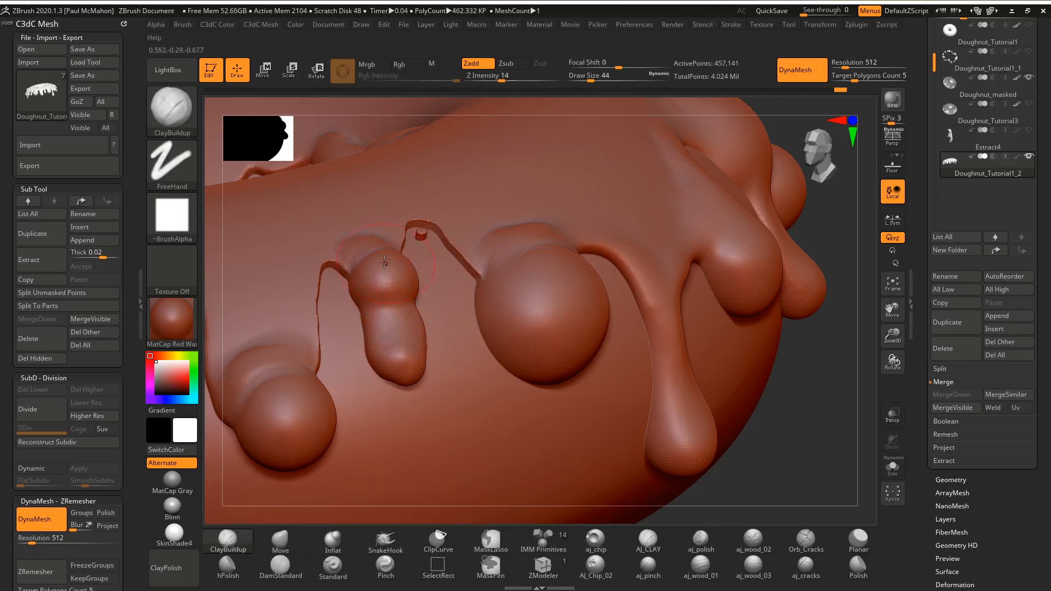
{"action": "left_click_drag", "start_coordinate": [402, 236], "coordinate": [419, 231], "text": "shift"}
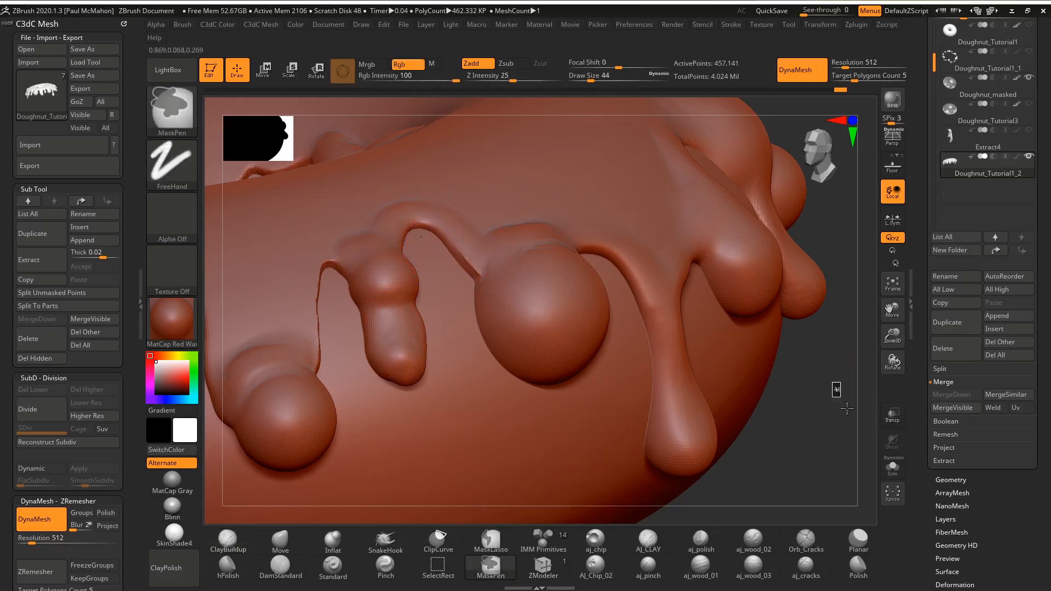
{"action": "left_click_drag", "start_coordinate": [837, 440], "coordinate": [675, 361]}
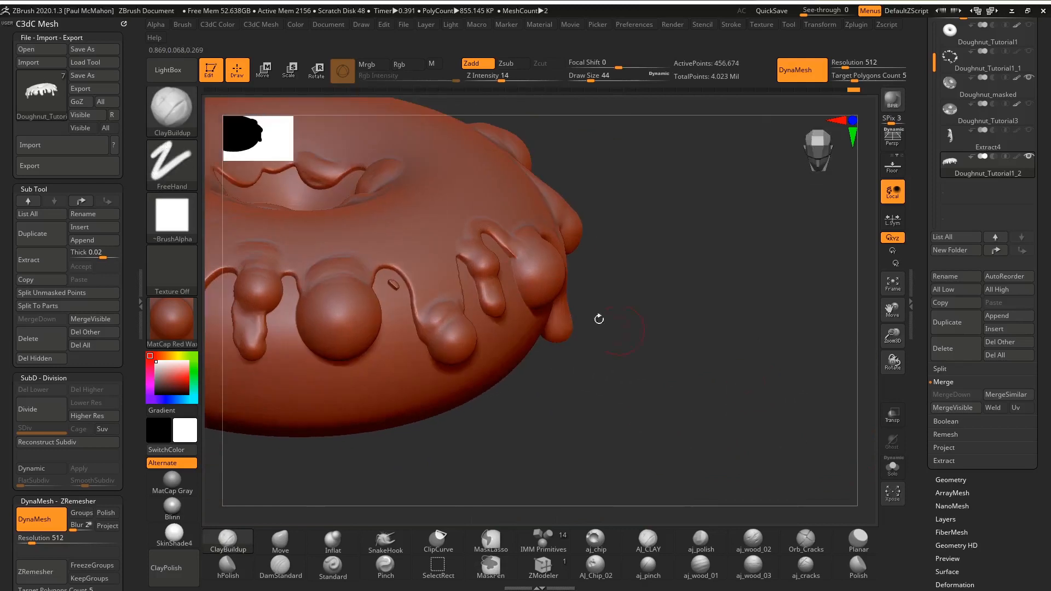
Step: Smooth away the loose fragment below the icing edge and remesh the icing with DynaMesh
{"action": "key", "text": "shift"}
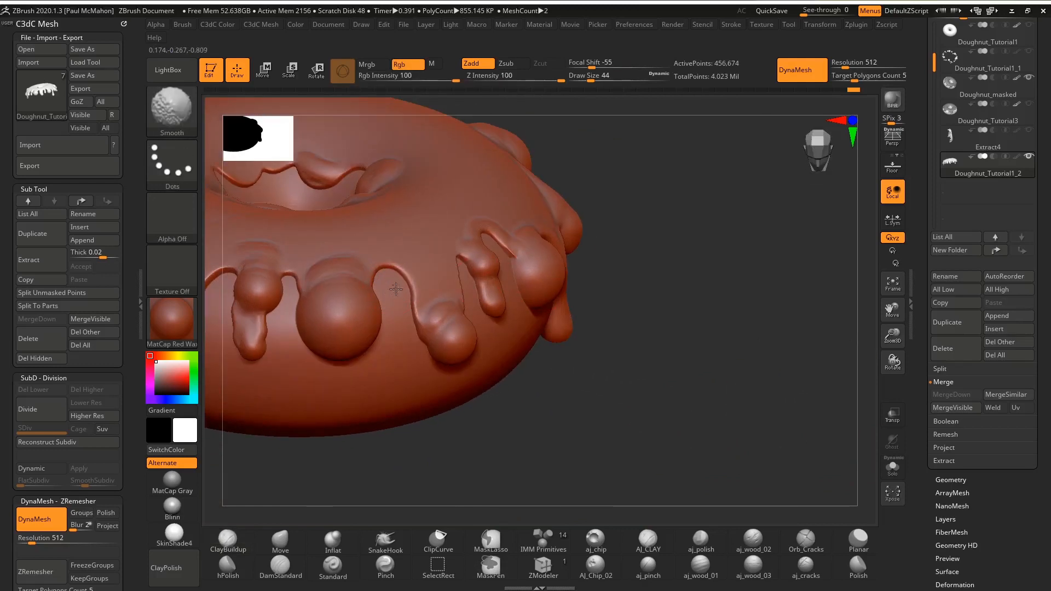
{"action": "left_click_drag", "start_coordinate": [667, 312], "coordinate": [757, 409], "text": "ctrl"}
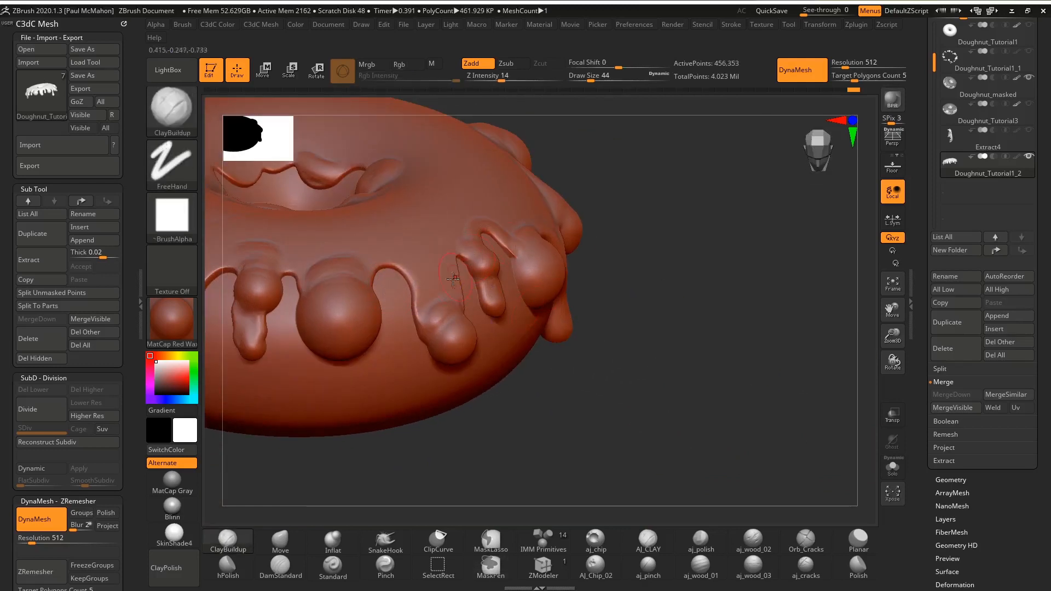
Step: Build up the drip with the overlapping spheres using ClayBuildup and smooth it into the icing above
{"action": "key", "text": "shift"}
{"action": "left_click_drag", "start_coordinate": [421, 300], "coordinate": [424, 328], "text": "shift"}
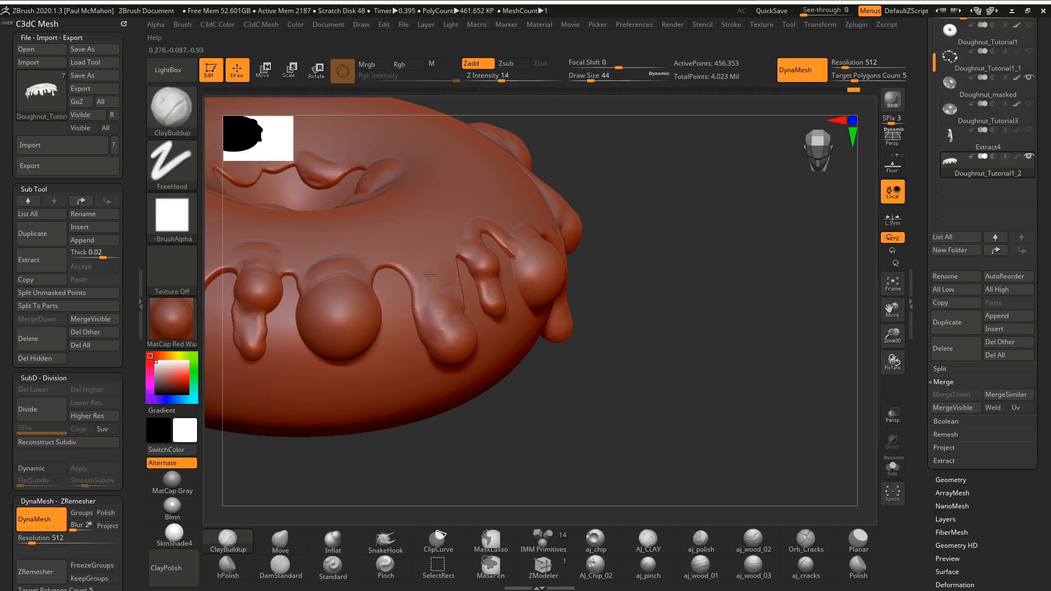
{"action": "mouse_move", "coordinate": [605, 320]}
{"action": "left_mouse_down"}
{"action": "mouse_move", "coordinate": [713, 347]}
{"action": "mouse_move", "coordinate": [666, 312]}
{"action": "left_mouse_up"}
{"action": "key", "text": "shift"}
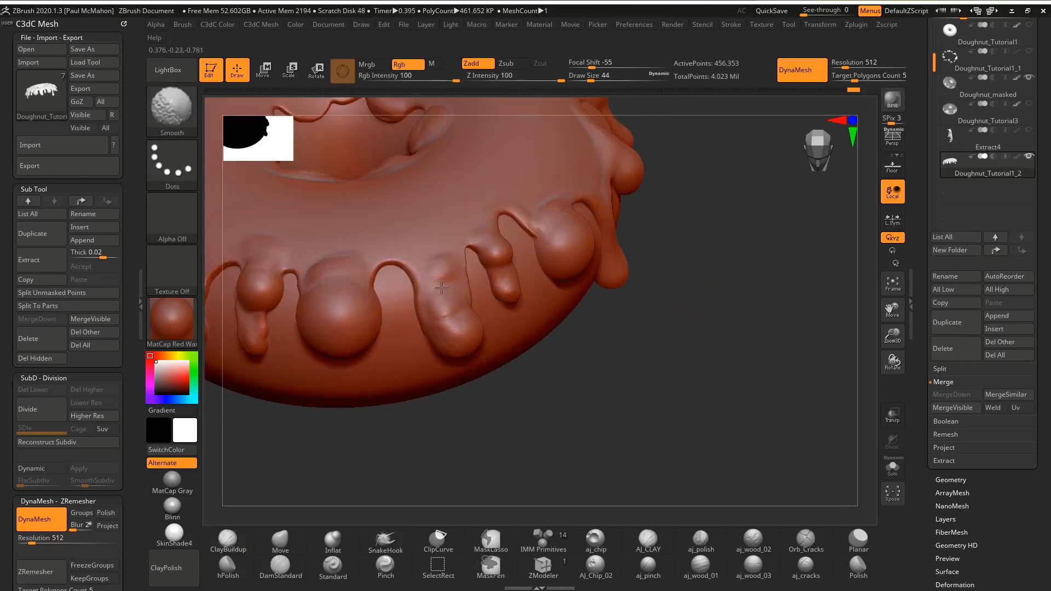
{"action": "mouse_move", "coordinate": [728, 195]}
{"action": "left_mouse_down"}
{"action": "mouse_move", "coordinate": [757, 323]}
{"action": "mouse_move", "coordinate": [762, 311]}
{"action": "mouse_move", "coordinate": [739, 335]}
{"action": "mouse_move", "coordinate": [425, 281]}
{"action": "left_mouse_up"}
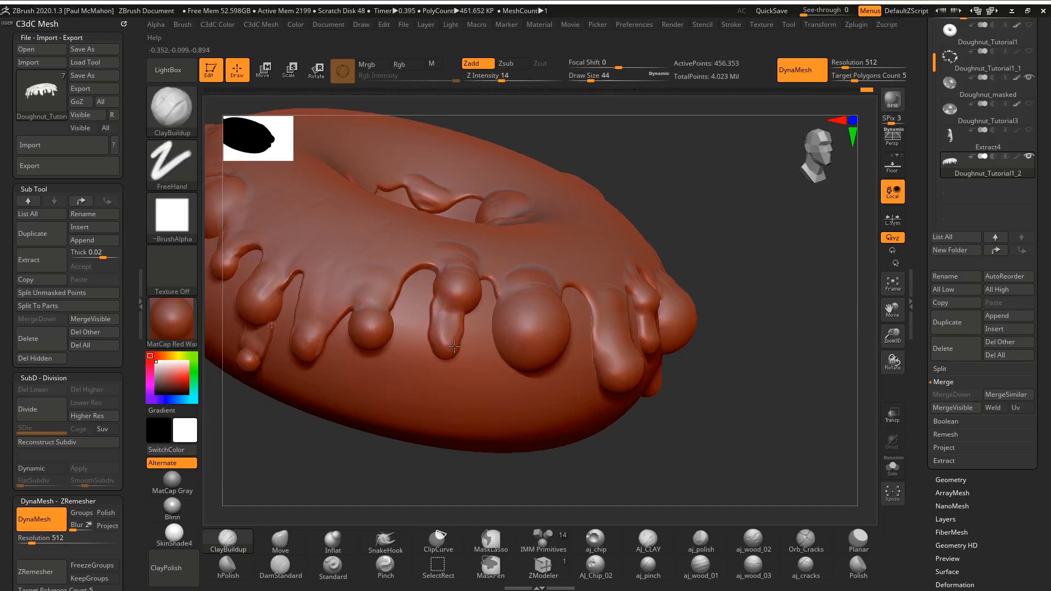
Step: Smooth the lumpy short drip and fill in the hollow drip farther along the icing edge with ClayBuildup
{"action": "key", "text": "shift"}
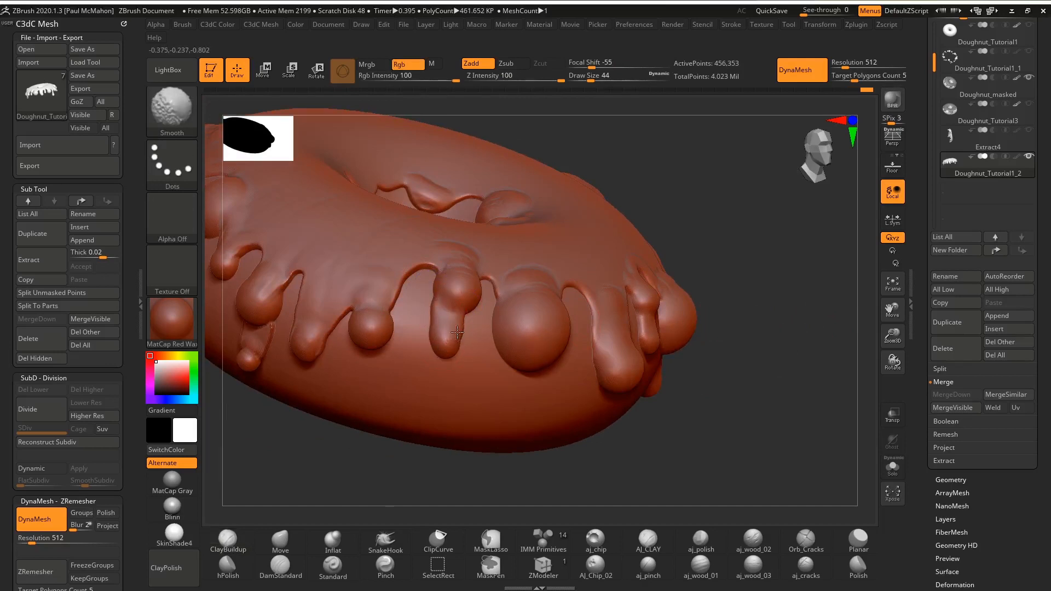
{"action": "right_click_drag", "start_coordinate": [458, 333], "coordinate": [396, 327]}
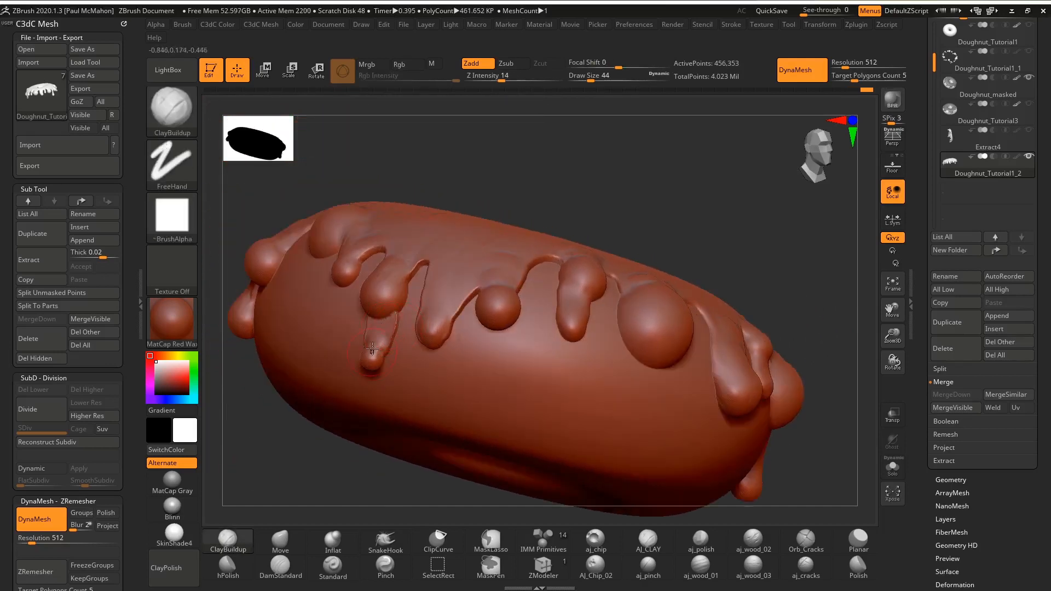
{"action": "left_click_drag", "start_coordinate": [373, 341], "coordinate": [386, 335]}
{"action": "left_click_drag", "start_coordinate": [302, 436], "coordinate": [377, 430]}
{"action": "key", "text": "shift"}
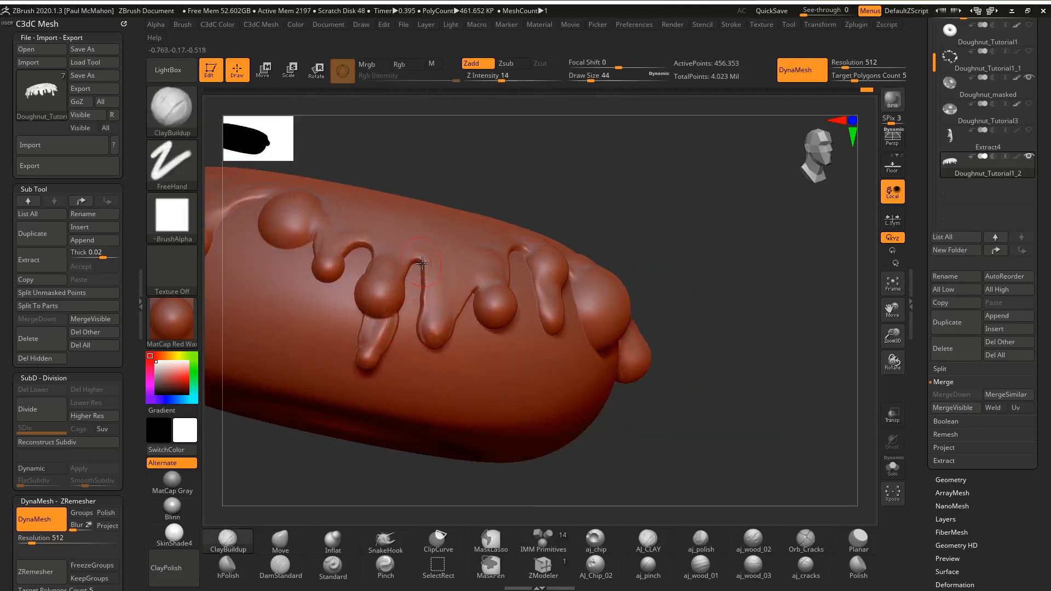
Step: Undo the last few sculpting strokes on the icing edge between the drips
{"action": "key", "text": "ctrl+z"}
{"action": "key", "text": "ctrl+z"}
{"action": "key", "text": "ctrl+z"}
{"action": "key", "text": "ctrl+z"}
Step: Set the Move brush's draw size to 90 and adjust the icing edge around the drips
{"action": "left_click", "coordinate": [280, 540]}
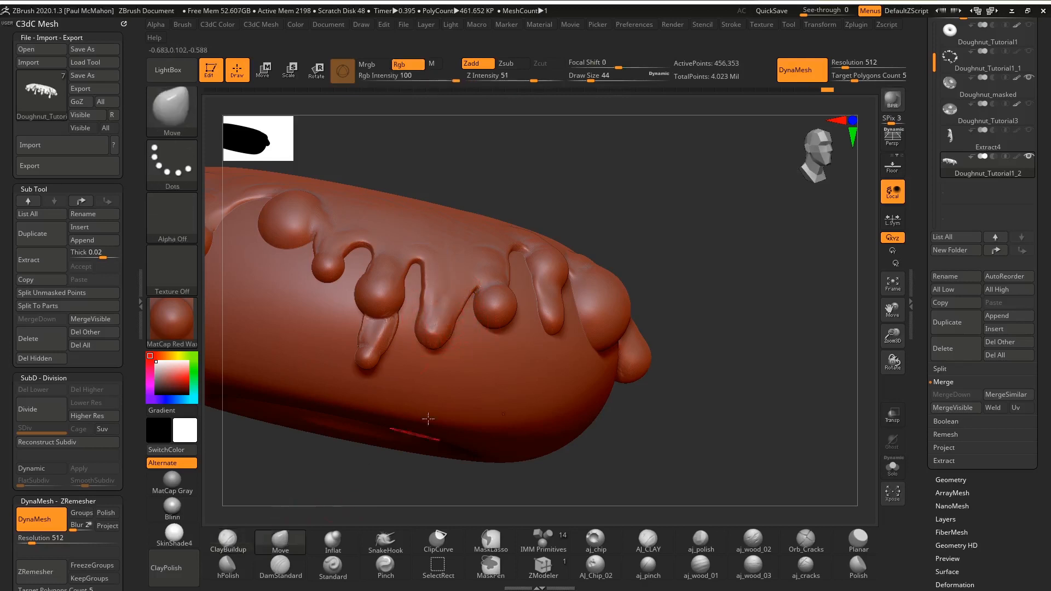
{"action": "key", "text": "space"}
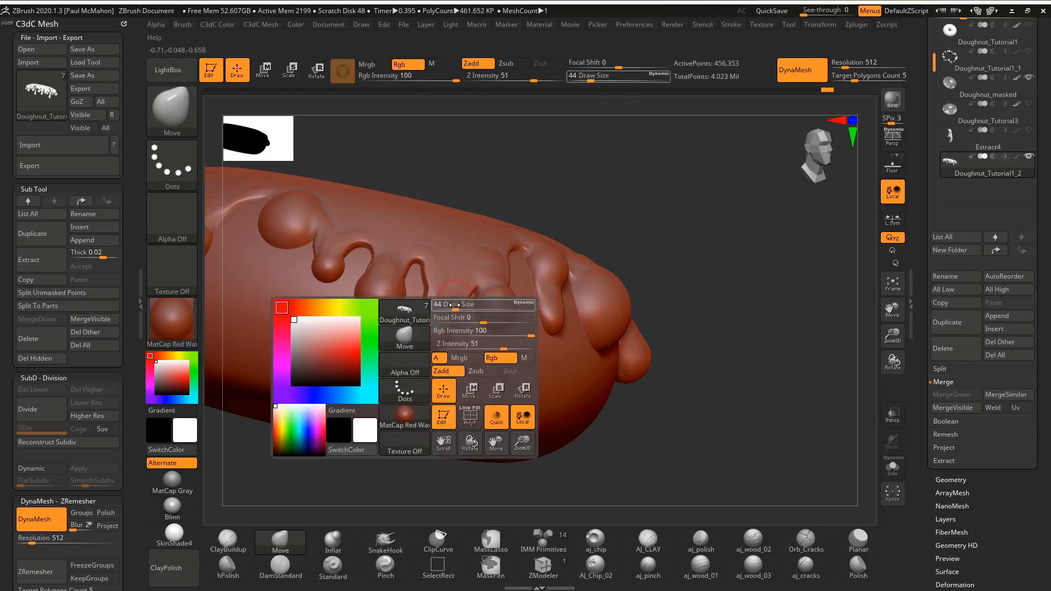
{"action": "mouse_move", "coordinate": [455, 307]}
{"action": "left_mouse_down"}
{"action": "mouse_move", "coordinate": [436, 285]}
{"action": "mouse_move", "coordinate": [454, 289]}
{"action": "left_mouse_up"}
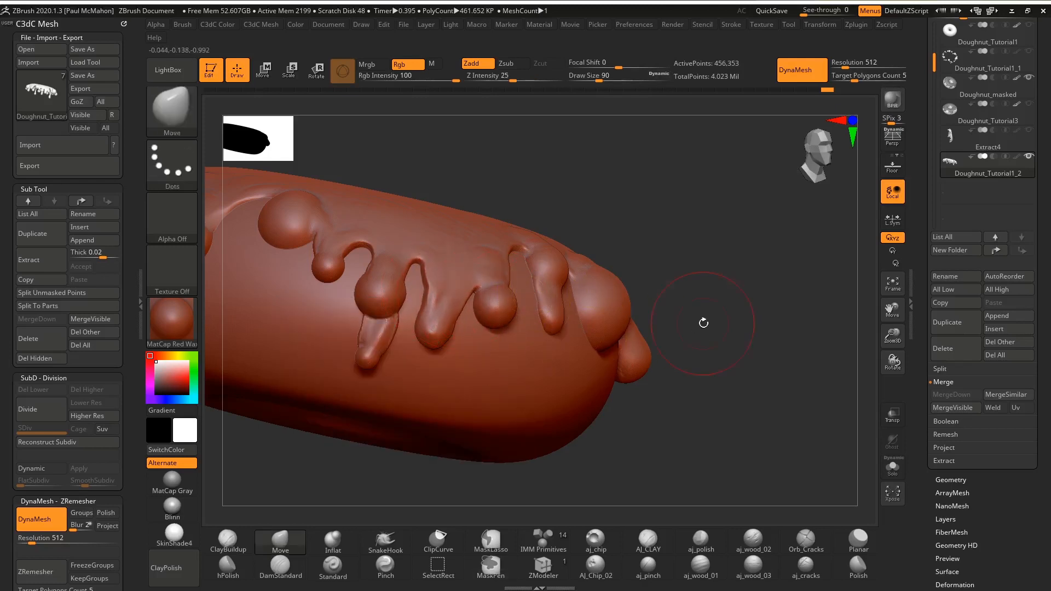
{"action": "left_click_drag", "start_coordinate": [769, 309], "coordinate": [833, 307], "text": "alt"}
{"action": "left_click_drag", "start_coordinate": [238, 445], "coordinate": [525, 477]}
{"action": "mouse_move", "coordinate": [452, 291]}
{"action": "left_mouse_down"}
{"action": "mouse_move", "coordinate": [495, 282]}
{"action": "mouse_move", "coordinate": [474, 268]}
{"action": "mouse_move", "coordinate": [500, 274]}
{"action": "mouse_move", "coordinate": [477, 245]}
{"action": "mouse_move", "coordinate": [477, 265]}
{"action": "mouse_move", "coordinate": [476, 235]}
{"action": "left_mouse_up"}
{"action": "left_click_drag", "start_coordinate": [754, 178], "coordinate": [760, 246]}
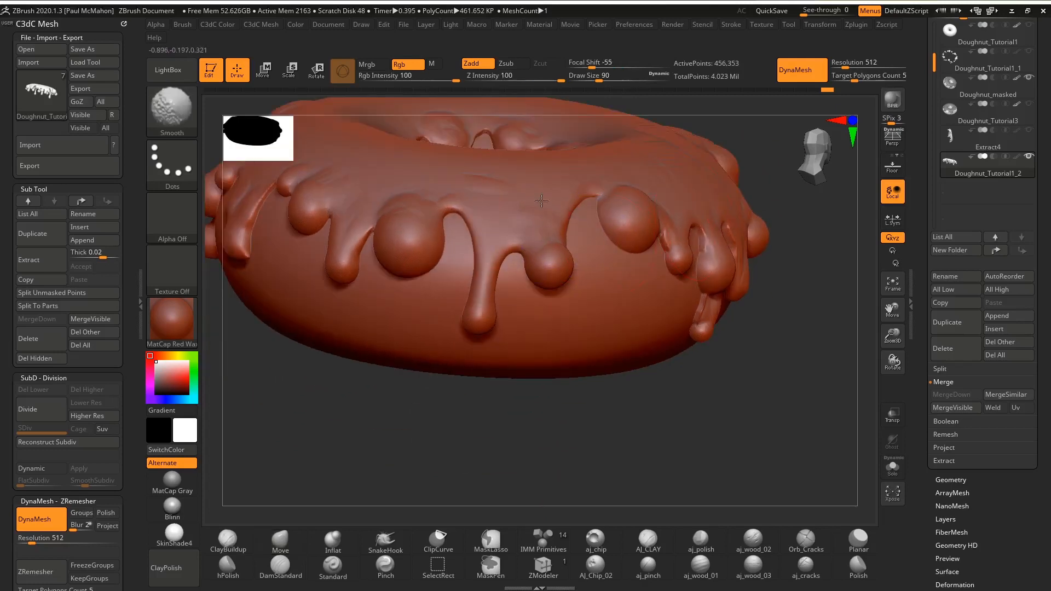
Step: Smooth the broad V-shaped drip's tip and sides on the outer edge of the icing
{"action": "mouse_move", "coordinate": [320, 384]}
{"action": "left_mouse_down"}
{"action": "mouse_move", "coordinate": [359, 394]}
{"action": "mouse_move", "coordinate": [351, 418]}
{"action": "left_mouse_up"}
{"action": "left_click_drag", "start_coordinate": [336, 429], "coordinate": [406, 481], "text": "alt"}
{"action": "left_click_drag", "start_coordinate": [339, 452], "coordinate": [343, 409]}
{"action": "left_click_drag", "start_coordinate": [383, 325], "coordinate": [380, 336], "text": "shift"}
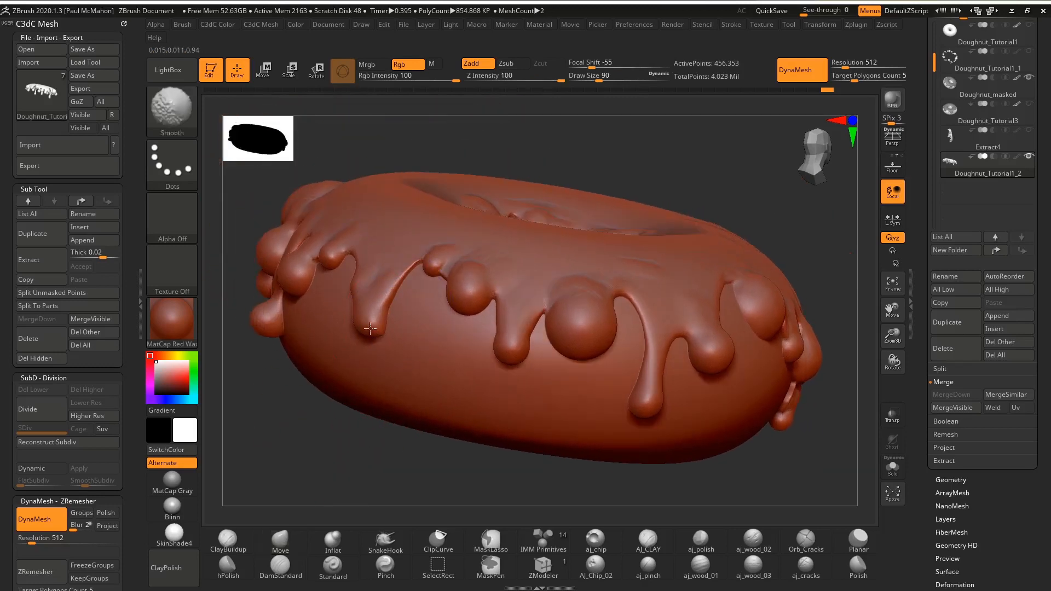
{"action": "left_click_drag", "start_coordinate": [397, 285], "coordinate": [391, 292], "text": "shift"}
{"action": "left_click_drag", "start_coordinate": [335, 429], "coordinate": [379, 434], "text": "alt"}
{"action": "left_click_drag", "start_coordinate": [290, 454], "coordinate": [338, 448]}
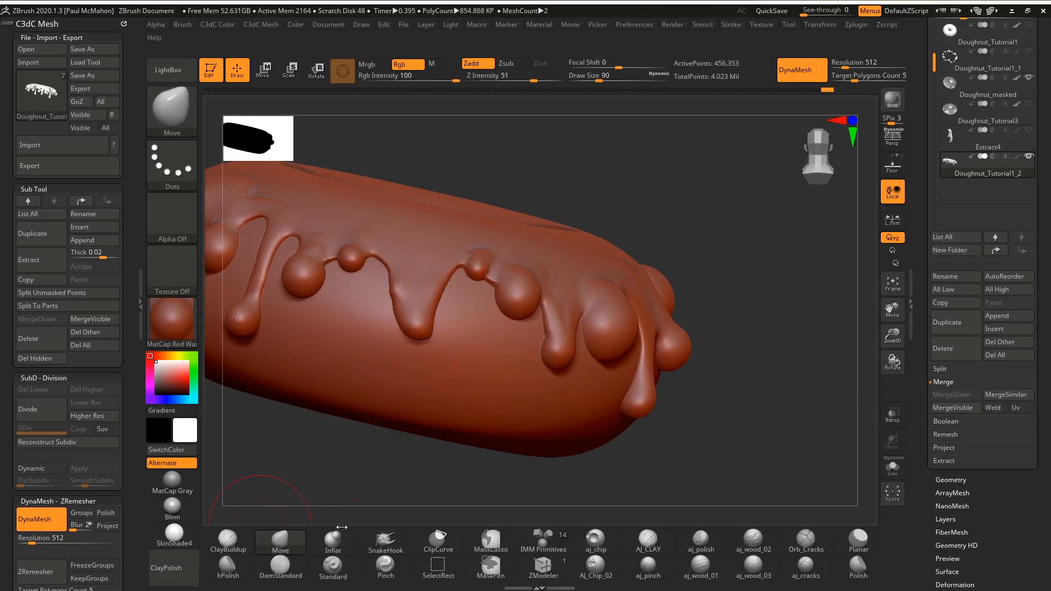
Step: Swell the broad drip's tip with the Inflat brush at draw size 90, remesh the icing and smooth the drip
{"action": "left_click", "coordinate": [332, 540]}
{"action": "left_click_drag", "start_coordinate": [397, 321], "coordinate": [407, 325]}
{"action": "left_click_drag", "start_coordinate": [773, 286], "coordinate": [829, 375], "text": "ctrl"}
{"action": "left_click_drag", "start_coordinate": [421, 333], "coordinate": [381, 325]}
{"action": "left_click_drag", "start_coordinate": [709, 204], "coordinate": [726, 239], "text": "alt"}
{"action": "left_click_drag", "start_coordinate": [422, 326], "coordinate": [455, 327], "text": "shift"}
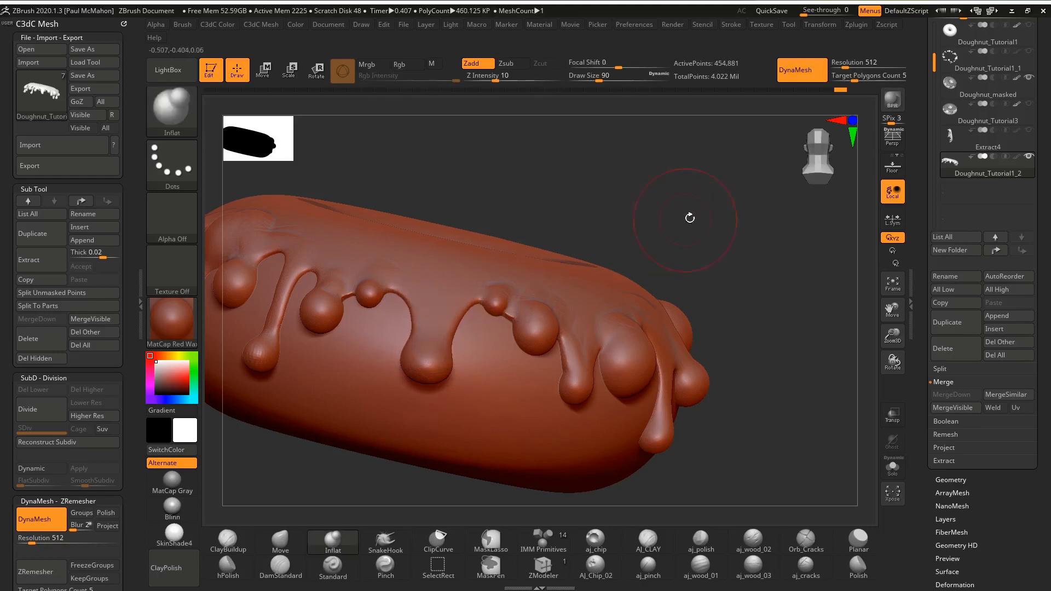
Step: Smooth the broad drip's stem and the joins of the neighbouring spheres with the icing
{"action": "left_click_drag", "start_coordinate": [676, 226], "coordinate": [618, 271]}
{"action": "left_click_drag", "start_coordinate": [429, 310], "coordinate": [432, 330], "text": "shift"}
{"action": "left_click_drag", "start_coordinate": [655, 378], "coordinate": [716, 343]}
{"action": "mouse_move", "coordinate": [419, 328]}
{"action": "left_mouse_down", "text": "shift"}
{"action": "mouse_move", "coordinate": [456, 327]}
{"action": "mouse_move", "coordinate": [423, 303]}
{"action": "left_mouse_up", "text": "shift"}
{"action": "mouse_move", "coordinate": [487, 291]}
{"action": "left_mouse_down", "text": "shift"}
{"action": "mouse_move", "coordinate": [520, 305]}
{"action": "mouse_move", "coordinate": [511, 330]}
{"action": "left_mouse_up", "text": "shift"}
{"action": "left_click_drag", "start_coordinate": [771, 309], "coordinate": [687, 361]}
{"action": "left_click_drag", "start_coordinate": [594, 308], "coordinate": [574, 296], "text": "shift"}
{"action": "left_click_drag", "start_coordinate": [435, 429], "coordinate": [370, 433]}
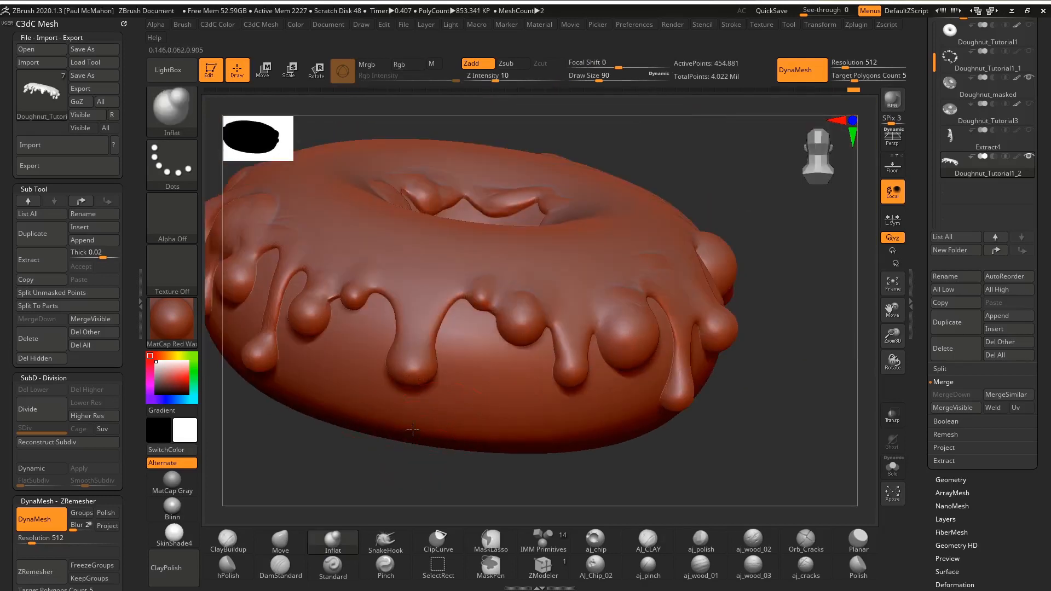
Step: Smooth the icing above the small spheres and the cluster of drips farther around the doughnut
{"action": "left_click_drag", "start_coordinate": [841, 295], "coordinate": [573, 358]}
{"action": "key", "text": "shift"}
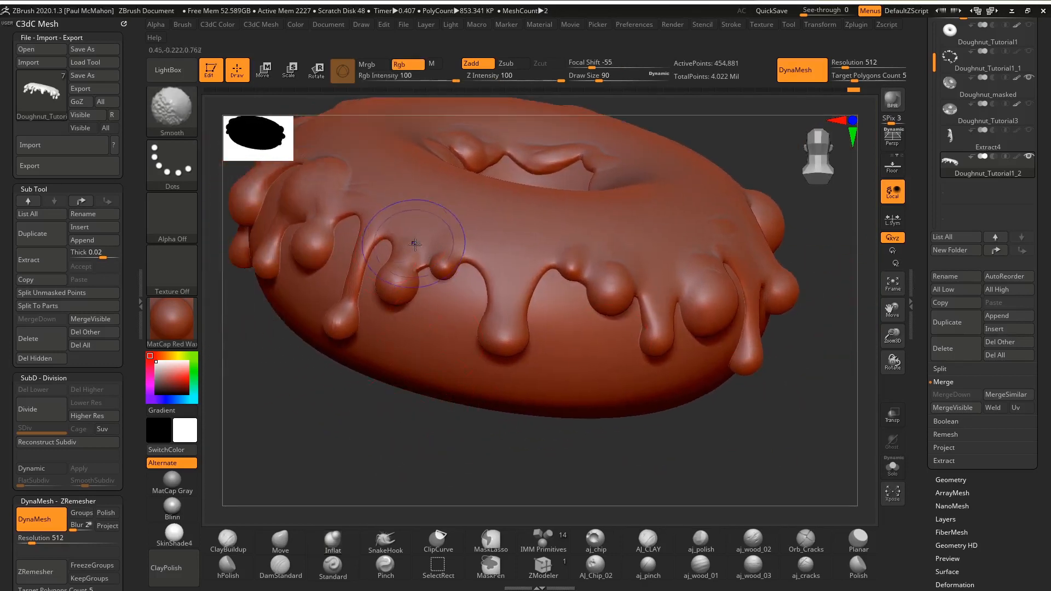
{"action": "mouse_move", "coordinate": [249, 418]}
{"action": "left_mouse_down"}
{"action": "mouse_move", "coordinate": [361, 434]}
{"action": "mouse_move", "coordinate": [332, 485]}
{"action": "mouse_move", "coordinate": [350, 471]}
{"action": "mouse_move", "coordinate": [394, 485]}
{"action": "mouse_move", "coordinate": [370, 476]}
{"action": "mouse_move", "coordinate": [409, 455]}
{"action": "left_mouse_up"}
{"action": "key", "text": "shift"}
{"action": "key", "text": "shift"}
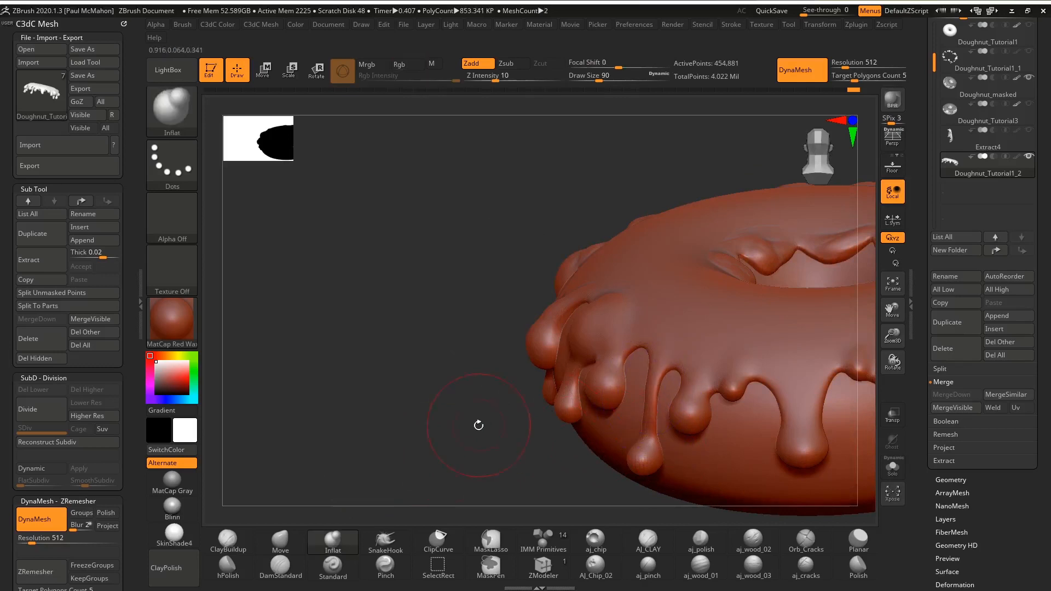
{"action": "left_click_drag", "start_coordinate": [483, 422], "coordinate": [481, 464]}
{"action": "mouse_move", "coordinate": [356, 453]}
{"action": "left_mouse_down", "text": "alt"}
{"action": "mouse_move", "coordinate": [284, 460]}
{"action": "mouse_move", "coordinate": [392, 431]}
{"action": "mouse_move", "coordinate": [425, 462]}
{"action": "mouse_move", "coordinate": [432, 437]}
{"action": "left_mouse_up", "text": "alt"}
{"action": "key", "text": "shift"}
{"action": "left_click_drag", "start_coordinate": [558, 327], "coordinate": [537, 325], "text": "shift"}
{"action": "mouse_move", "coordinate": [403, 415]}
{"action": "left_mouse_down"}
{"action": "mouse_move", "coordinate": [359, 413]}
{"action": "mouse_move", "coordinate": [425, 422]}
{"action": "mouse_move", "coordinate": [407, 414]}
{"action": "mouse_move", "coordinate": [413, 424]}
{"action": "mouse_move", "coordinate": [394, 465]}
{"action": "left_mouse_up"}
Step: Build up the uneven upper icing above the drips with ClayBuildup at draw size 90 and smooth the transitions
{"action": "left_click", "coordinate": [228, 539]}
{"action": "left_click_drag", "start_coordinate": [440, 414], "coordinate": [434, 442]}
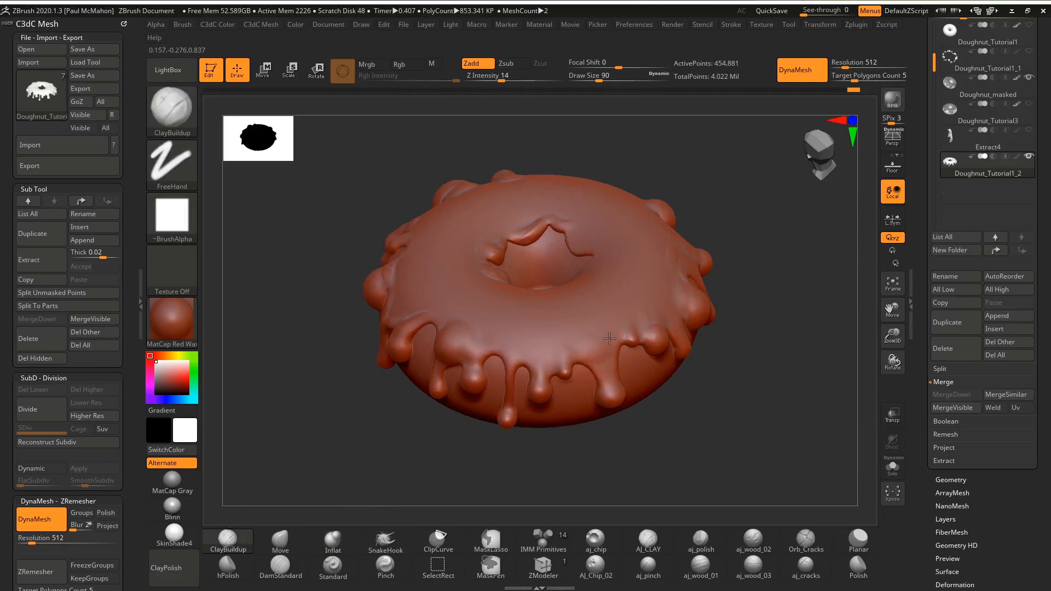
{"action": "left_click_drag", "start_coordinate": [773, 247], "coordinate": [657, 301]}
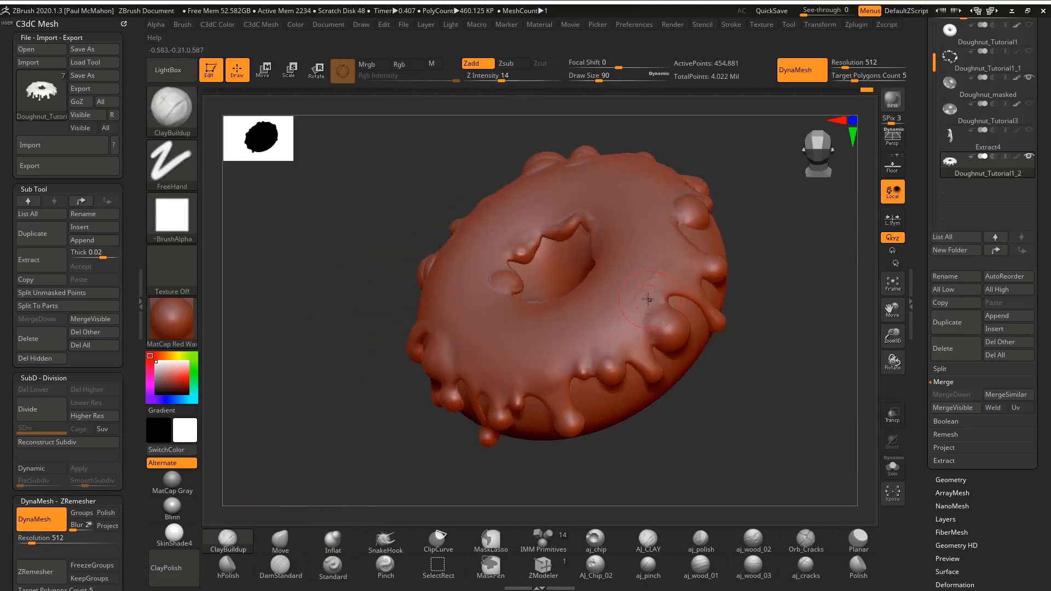
{"action": "left_click_drag", "start_coordinate": [777, 184], "coordinate": [575, 193]}
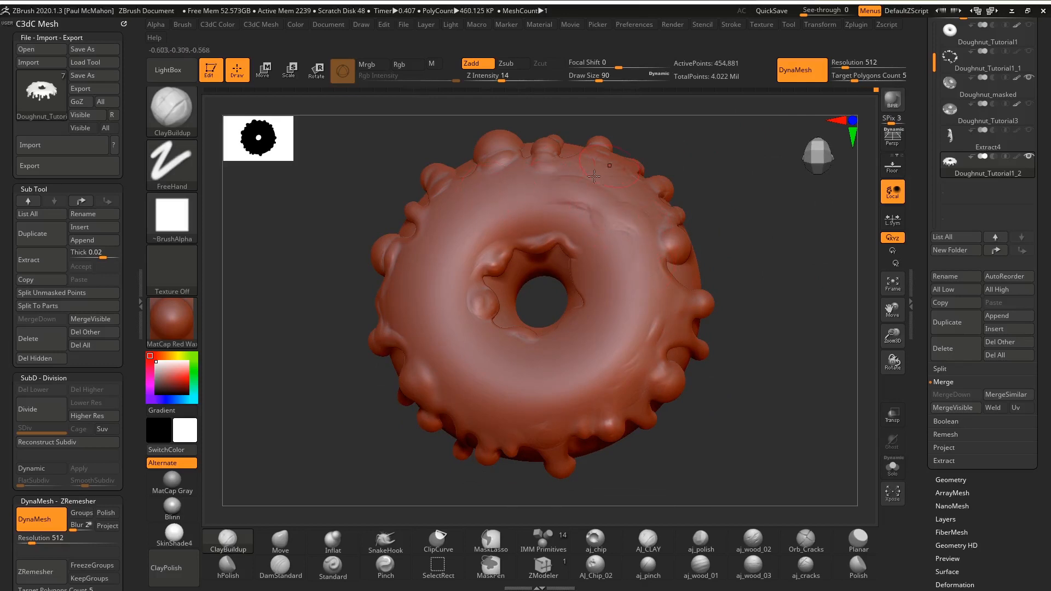
{"action": "mouse_move", "coordinate": [280, 296]}
{"action": "left_mouse_down"}
{"action": "mouse_move", "coordinate": [403, 289]}
{"action": "mouse_move", "coordinate": [395, 298]}
{"action": "mouse_move", "coordinate": [420, 296]}
{"action": "mouse_move", "coordinate": [416, 313]}
{"action": "mouse_move", "coordinate": [423, 293]}
{"action": "left_mouse_up"}
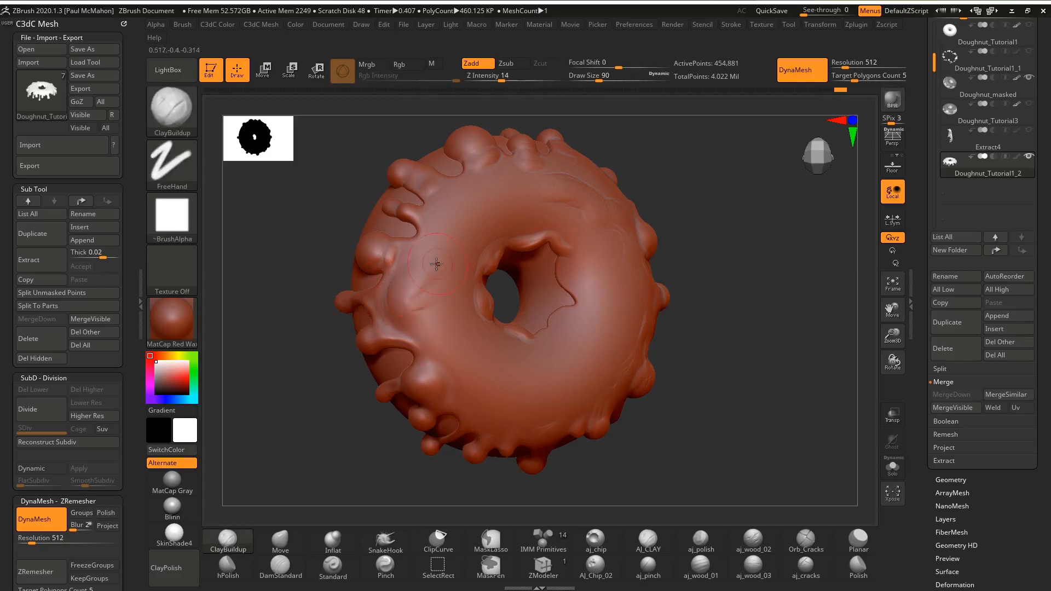
{"action": "left_click_drag", "start_coordinate": [432, 331], "coordinate": [431, 291], "text": "shift"}
{"action": "left_click_drag", "start_coordinate": [238, 273], "coordinate": [316, 262]}
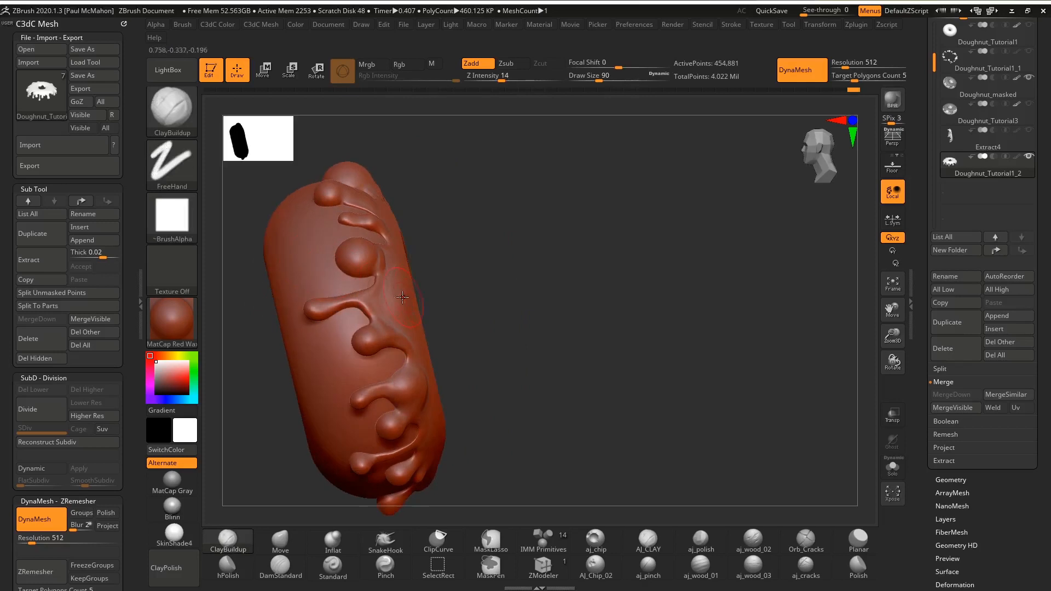
Step: Fill the uneven upper icing between the outer drips and the hole with ClayBuildup at draw size 90, and smooth it
{"action": "left_click_drag", "start_coordinate": [613, 278], "coordinate": [558, 323]}
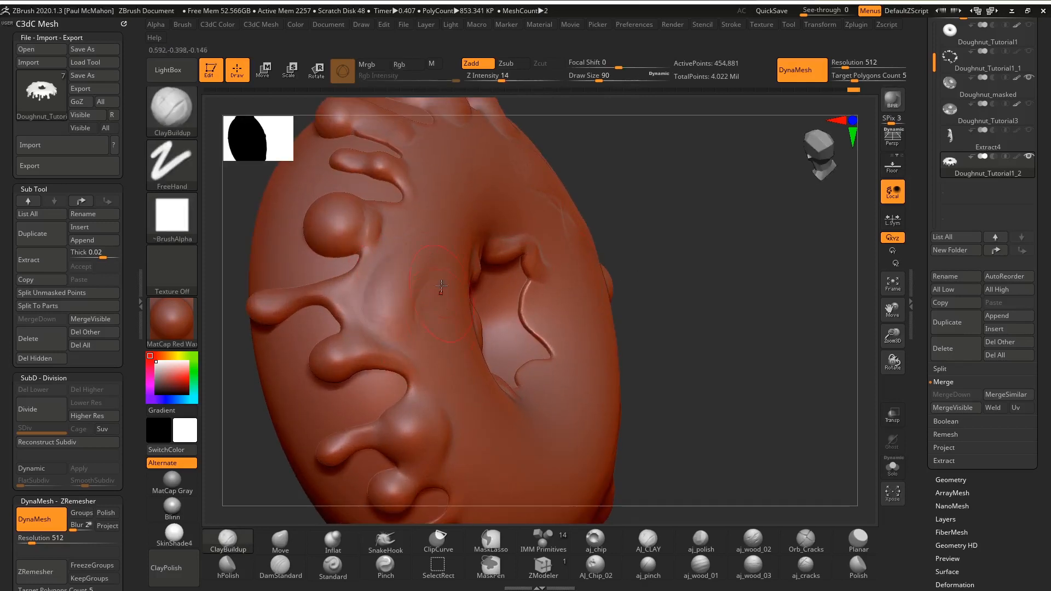
{"action": "mouse_move", "coordinate": [420, 273]}
{"action": "left_mouse_down"}
{"action": "mouse_move", "coordinate": [433, 338]}
{"action": "mouse_move", "coordinate": [428, 257]}
{"action": "mouse_move", "coordinate": [433, 307]}
{"action": "mouse_move", "coordinate": [383, 328]}
{"action": "left_mouse_up"}
{"action": "mouse_move", "coordinate": [713, 293]}
{"action": "left_mouse_down"}
{"action": "mouse_move", "coordinate": [728, 277]}
{"action": "mouse_move", "coordinate": [696, 272]}
{"action": "left_mouse_up"}
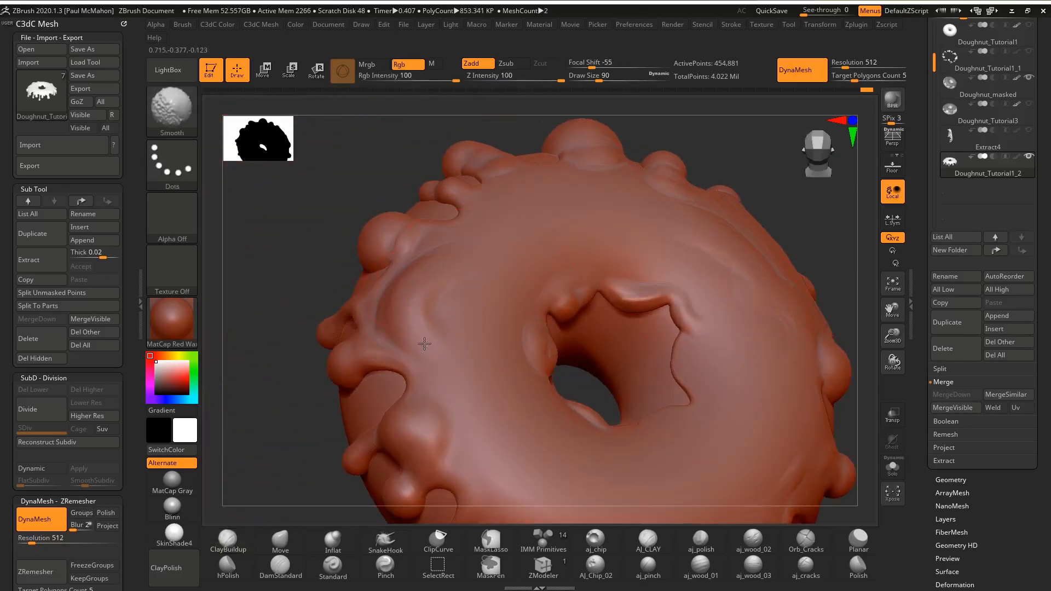
{"action": "mouse_move", "coordinate": [260, 340]}
{"action": "left_mouse_down"}
{"action": "mouse_move", "coordinate": [239, 337]}
{"action": "mouse_move", "coordinate": [270, 356]}
{"action": "mouse_move", "coordinate": [290, 350]}
{"action": "left_mouse_up"}
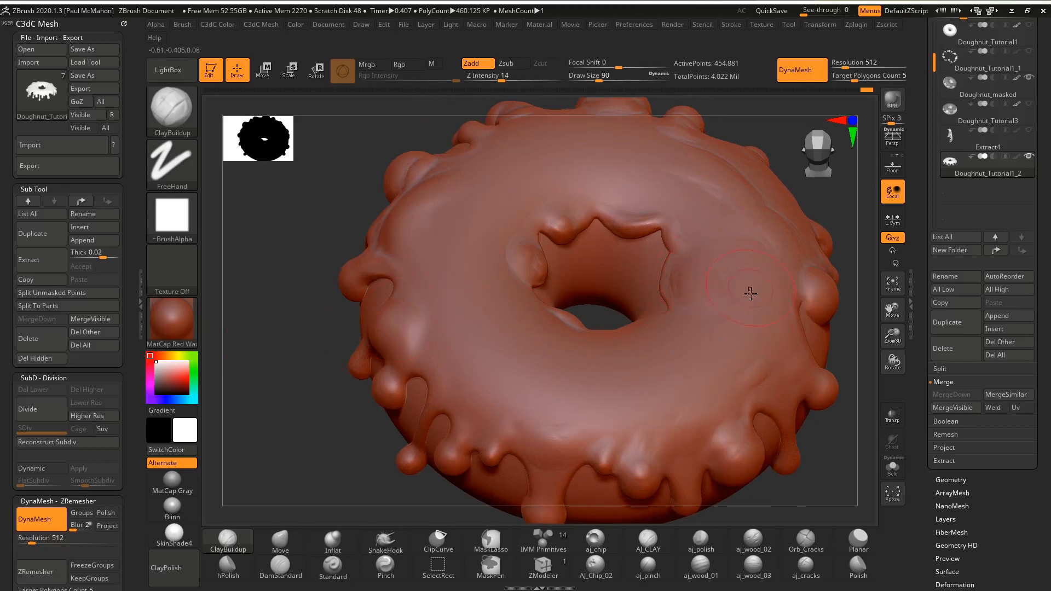
{"action": "left_click_drag", "start_coordinate": [346, 432], "coordinate": [370, 404]}
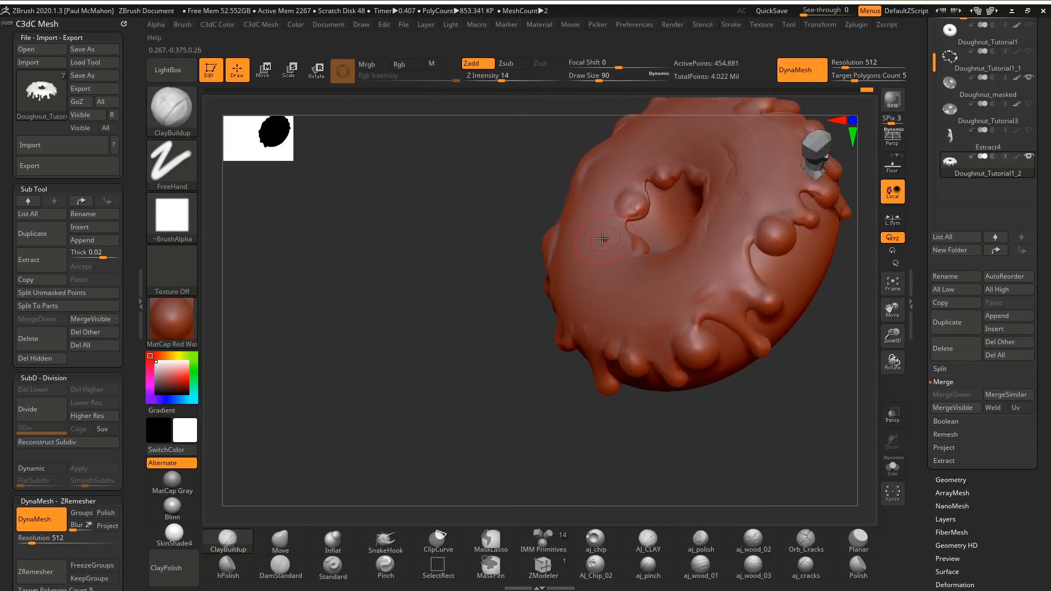
{"action": "left_click_drag", "start_coordinate": [463, 258], "coordinate": [466, 366]}
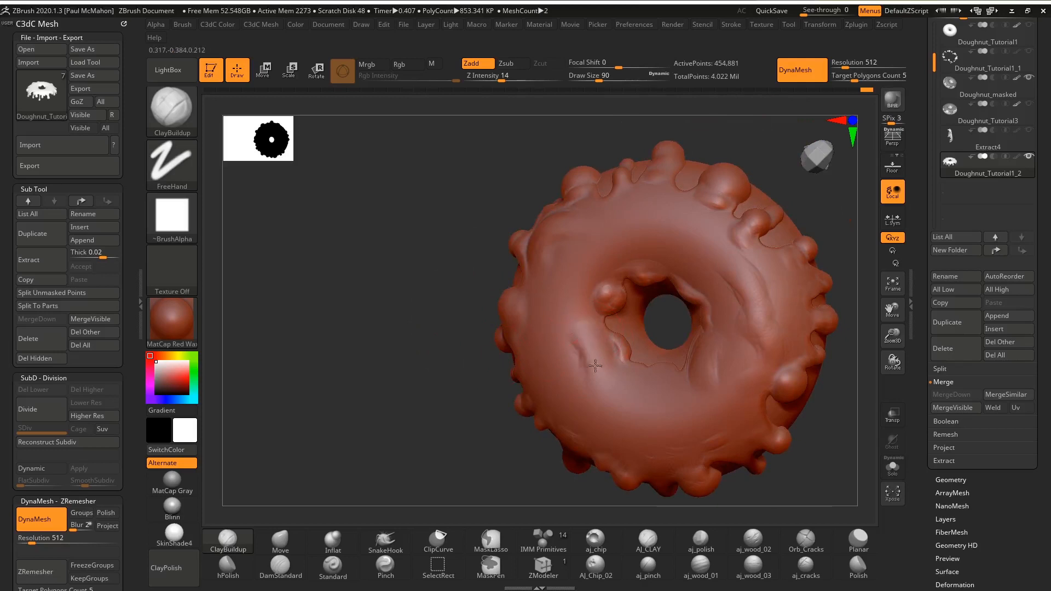
{"action": "key", "text": "shift"}
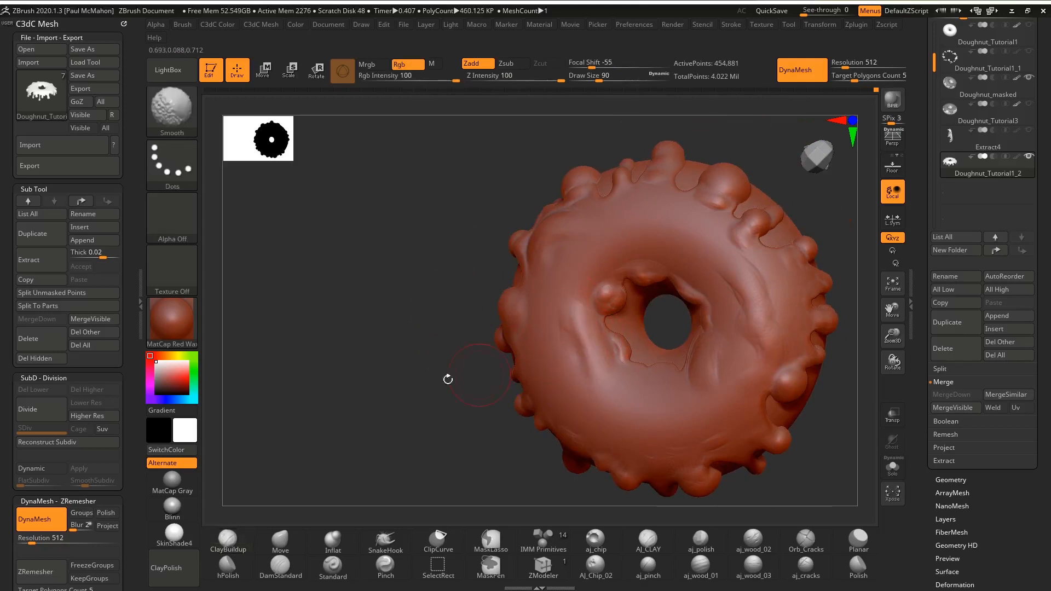
Step: Smooth the drips along the doughnut's outer side, including the sphere that overlaps the drip below it
{"action": "left_click_drag", "start_coordinate": [383, 386], "coordinate": [438, 377]}
{"action": "mouse_move", "coordinate": [307, 438]}
{"action": "left_mouse_down", "text": "alt"}
{"action": "mouse_move", "coordinate": [286, 387]}
{"action": "mouse_move", "coordinate": [370, 333]}
{"action": "mouse_move", "coordinate": [368, 267]}
{"action": "mouse_move", "coordinate": [348, 301]}
{"action": "mouse_move", "coordinate": [340, 423]}
{"action": "mouse_move", "coordinate": [320, 378]}
{"action": "mouse_move", "coordinate": [345, 322]}
{"action": "mouse_move", "coordinate": [336, 344]}
{"action": "left_mouse_up", "text": "alt"}
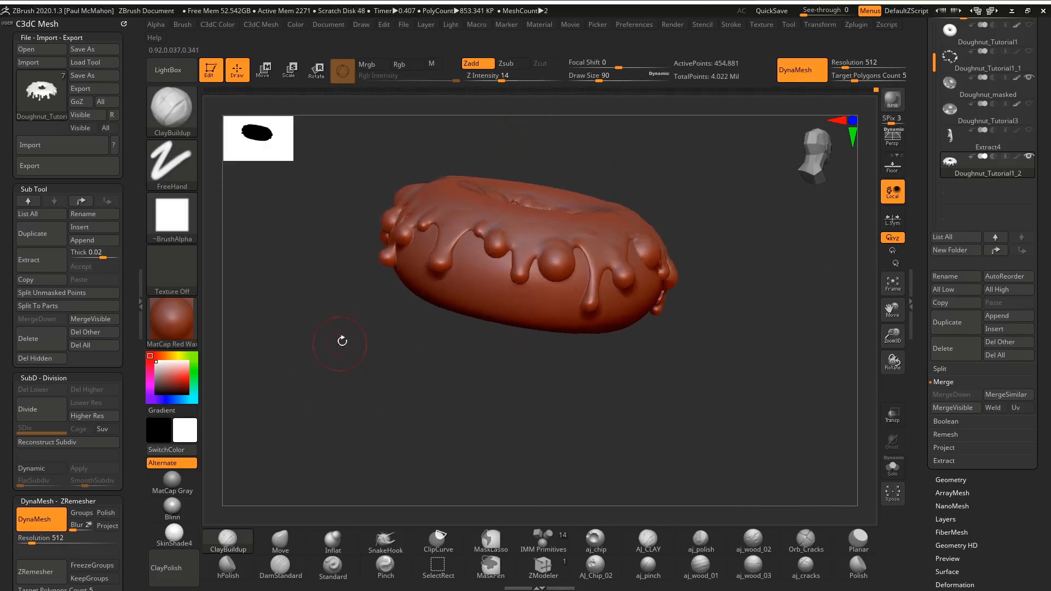
{"action": "left_click_drag", "start_coordinate": [441, 360], "coordinate": [446, 411], "text": "alt"}
{"action": "mouse_move", "coordinate": [474, 488]}
{"action": "left_mouse_down", "text": "alt"}
{"action": "mouse_move", "coordinate": [474, 454]}
{"action": "mouse_move", "coordinate": [558, 460]}
{"action": "mouse_move", "coordinate": [478, 465]}
{"action": "left_mouse_up", "text": "alt"}
{"action": "left_click_drag", "start_coordinate": [661, 306], "coordinate": [621, 331], "text": "shift"}
{"action": "left_click_drag", "start_coordinate": [663, 376], "coordinate": [663, 373], "text": "shift"}
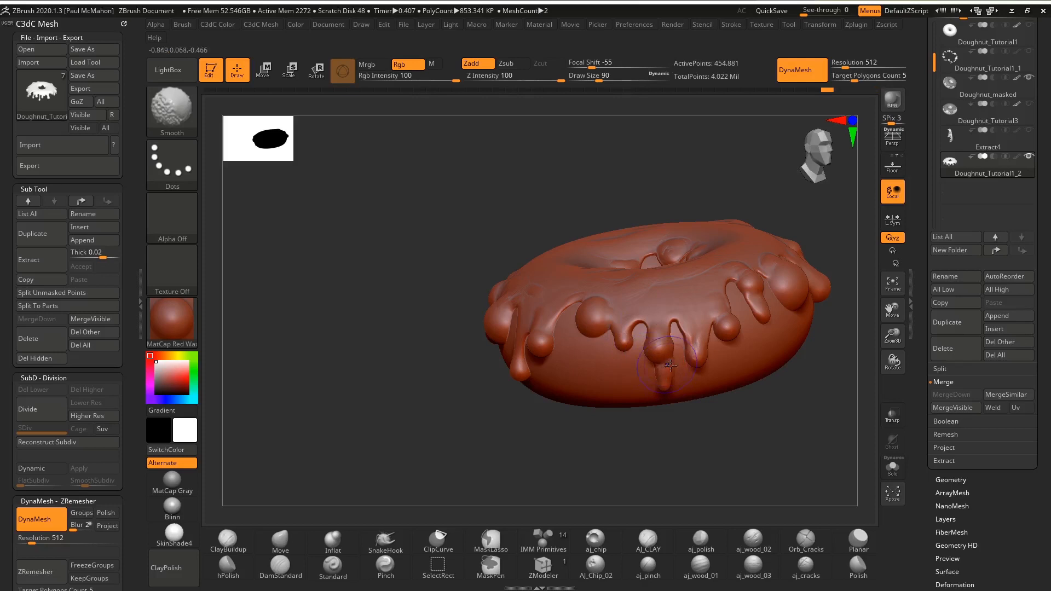
{"action": "left_click_drag", "start_coordinate": [469, 391], "coordinate": [846, 201]}
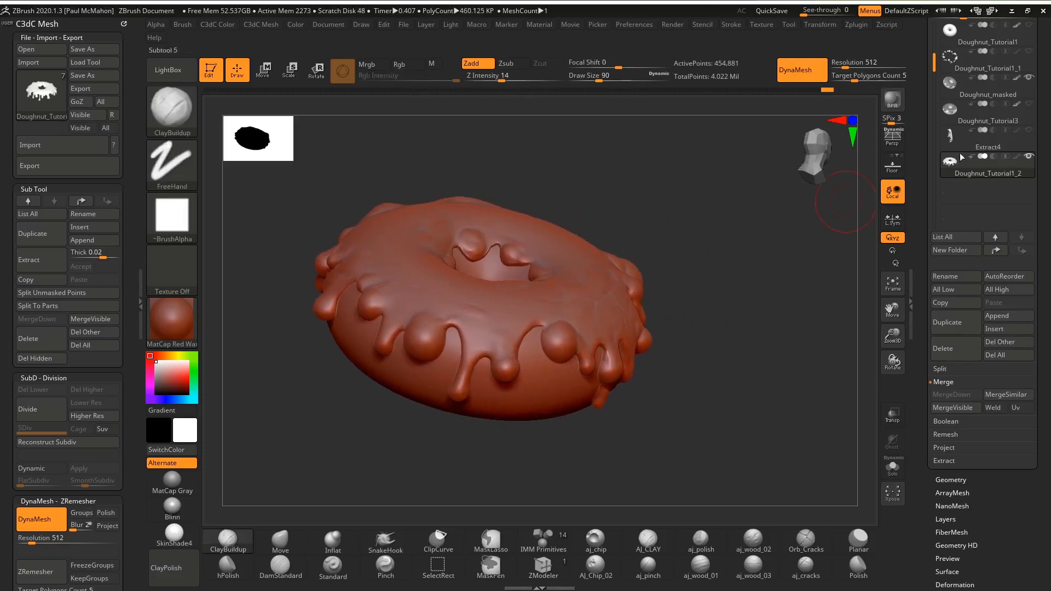
Step: Duplicate the icing subtool, hide the original, and display the polygon wireframe on the copy
{"action": "left_click", "coordinate": [954, 324]}
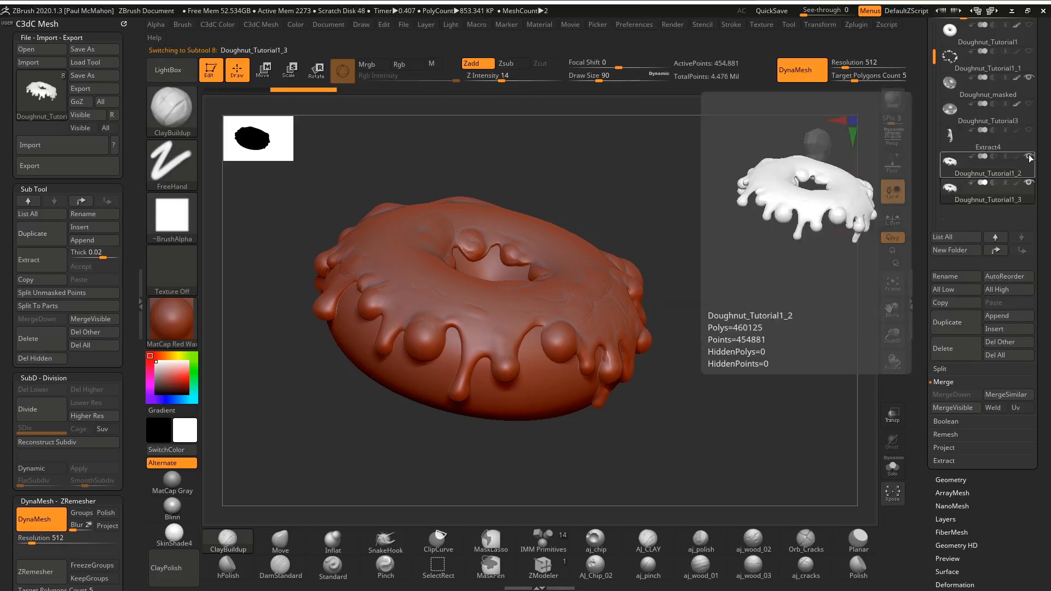
{"action": "left_click_drag", "start_coordinate": [700, 354], "coordinate": [775, 324]}
{"action": "key", "text": "shift+f"}
{"action": "left_click_drag", "start_coordinate": [747, 375], "coordinate": [748, 402], "text": "alt"}
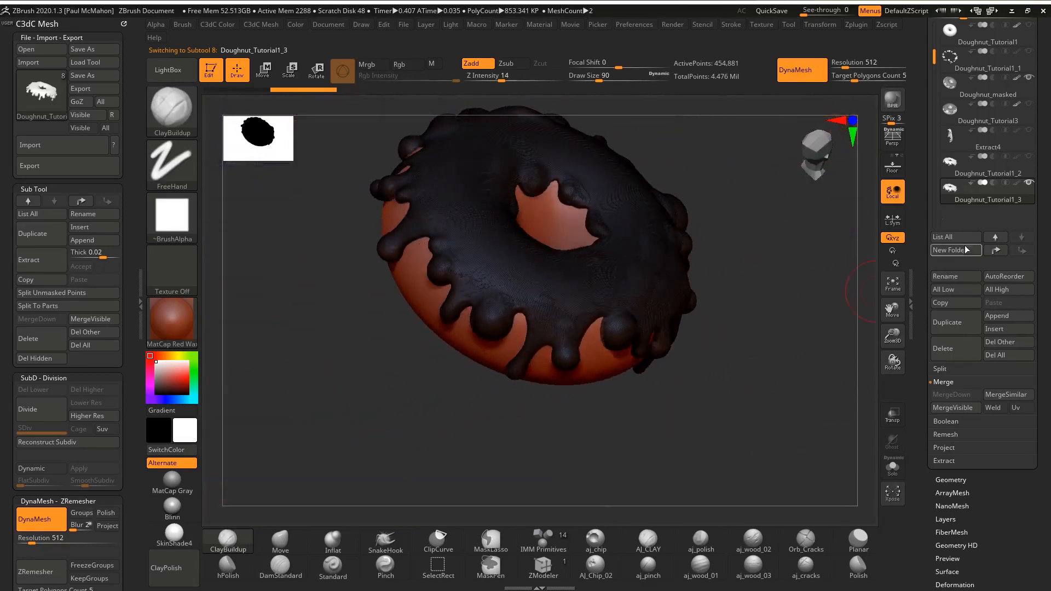
Step: Open the ZRemesher geometry settings for the duplicated icing
{"action": "left_click", "coordinate": [953, 480]}
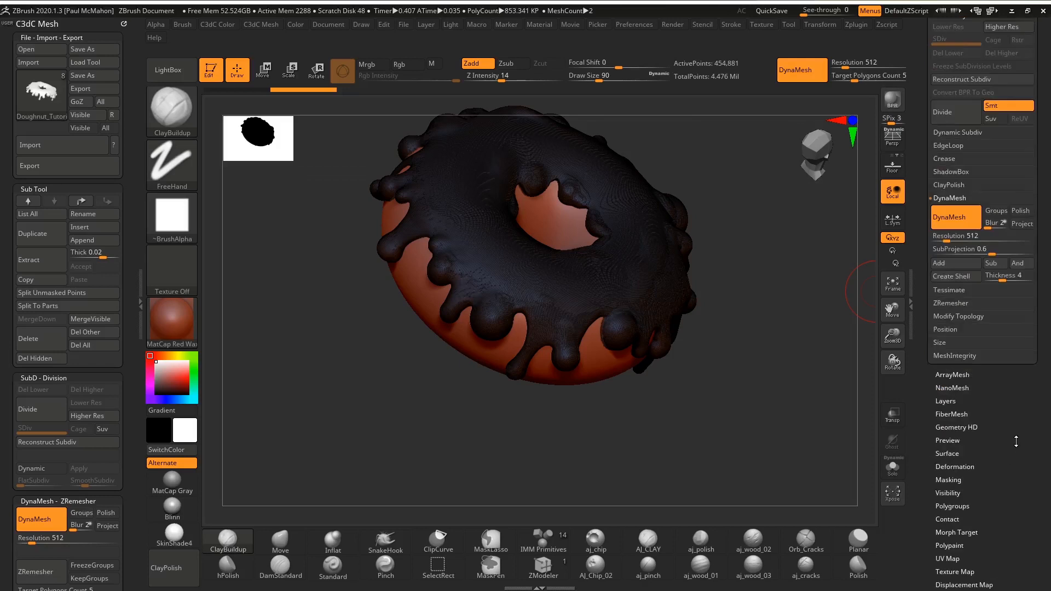
{"action": "left_click", "coordinate": [951, 401]}
{"action": "left_click", "coordinate": [951, 399]}
{"action": "left_click", "coordinate": [952, 401]}
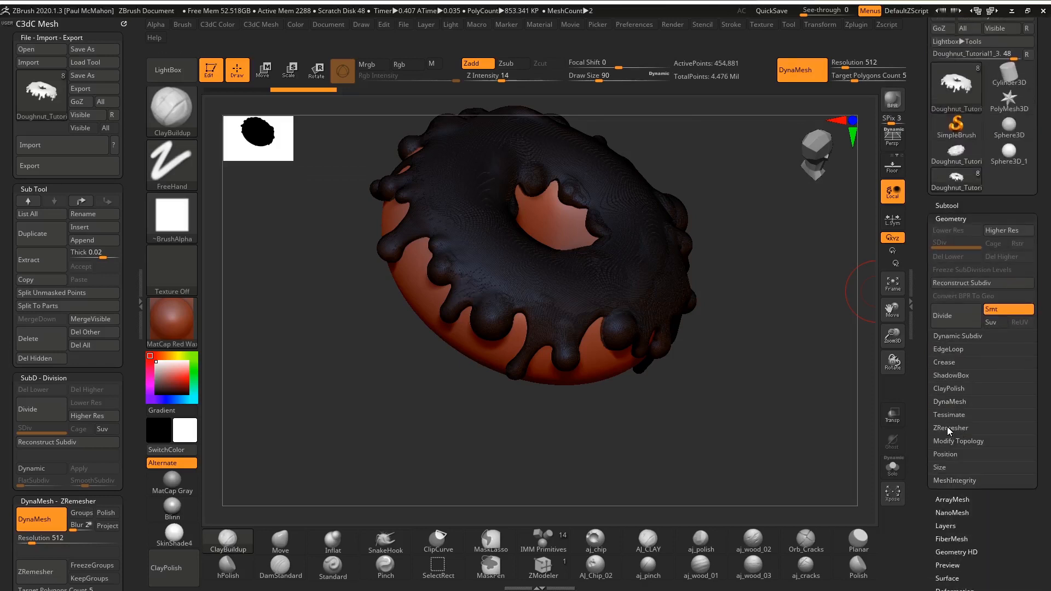
{"action": "left_click", "coordinate": [948, 428]}
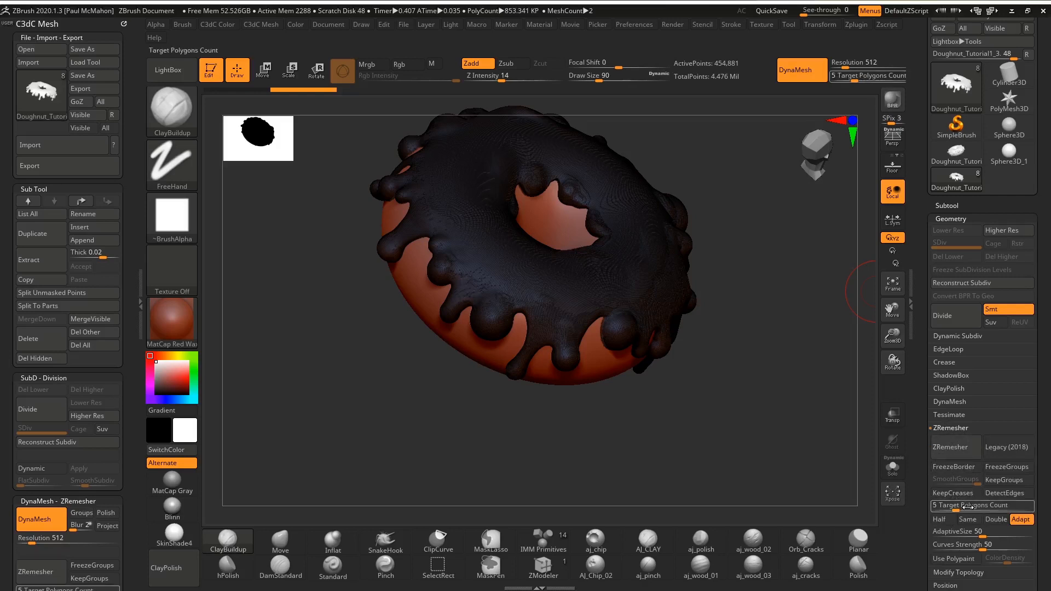
{"action": "left_click_drag", "start_coordinate": [917, 473], "coordinate": [918, 296]}
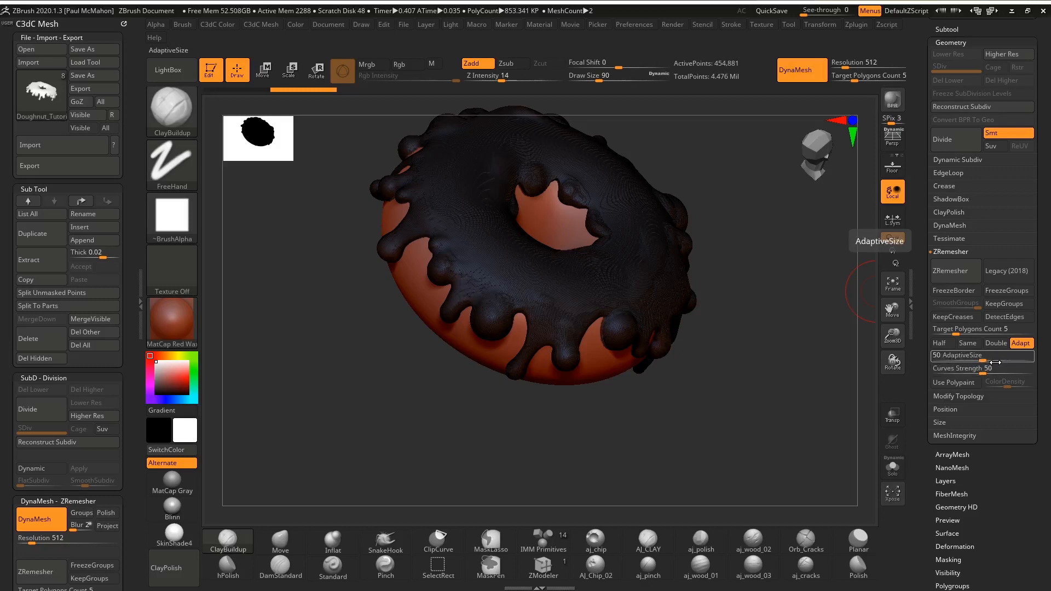
Step: Set ZRemesher's AdaptiveSize to 85 and its Target Polygons Count to 10 for the icing copy
{"action": "left_click_drag", "start_coordinate": [986, 359], "coordinate": [941, 360]}
{"action": "left_click_drag", "start_coordinate": [769, 317], "coordinate": [766, 372]}
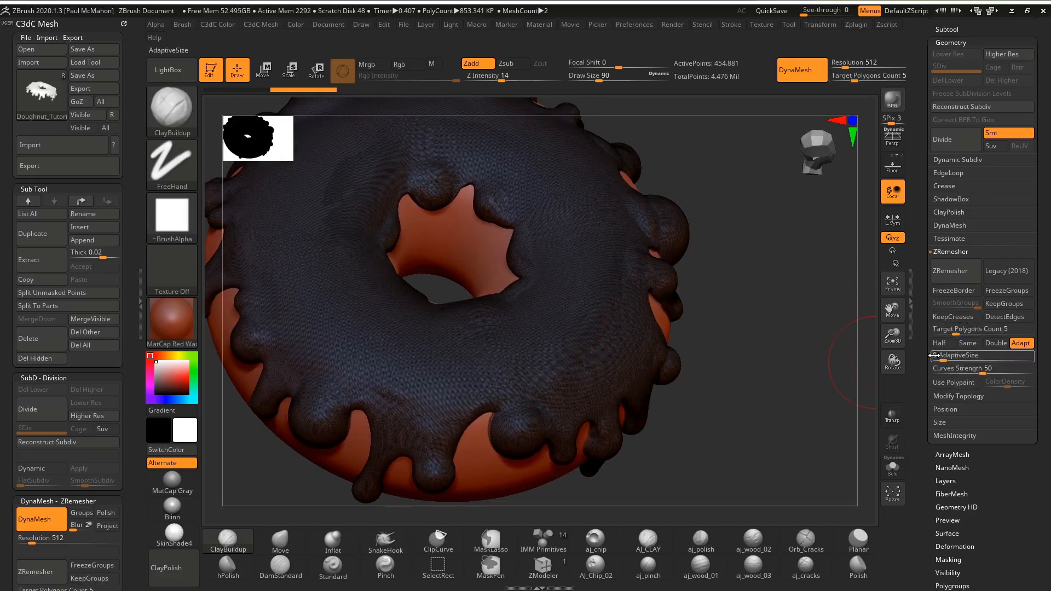
{"action": "left_click_drag", "start_coordinate": [943, 360], "coordinate": [954, 359]}
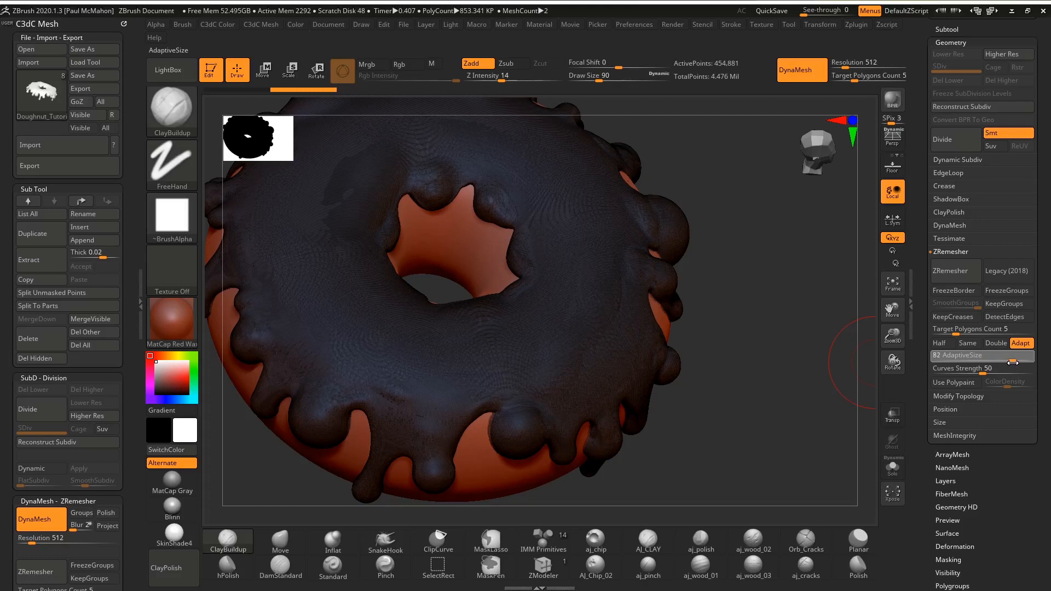
{"action": "left_click_drag", "start_coordinate": [1016, 362], "coordinate": [1017, 363]}
{"action": "left_click_drag", "start_coordinate": [698, 298], "coordinate": [854, 285]}
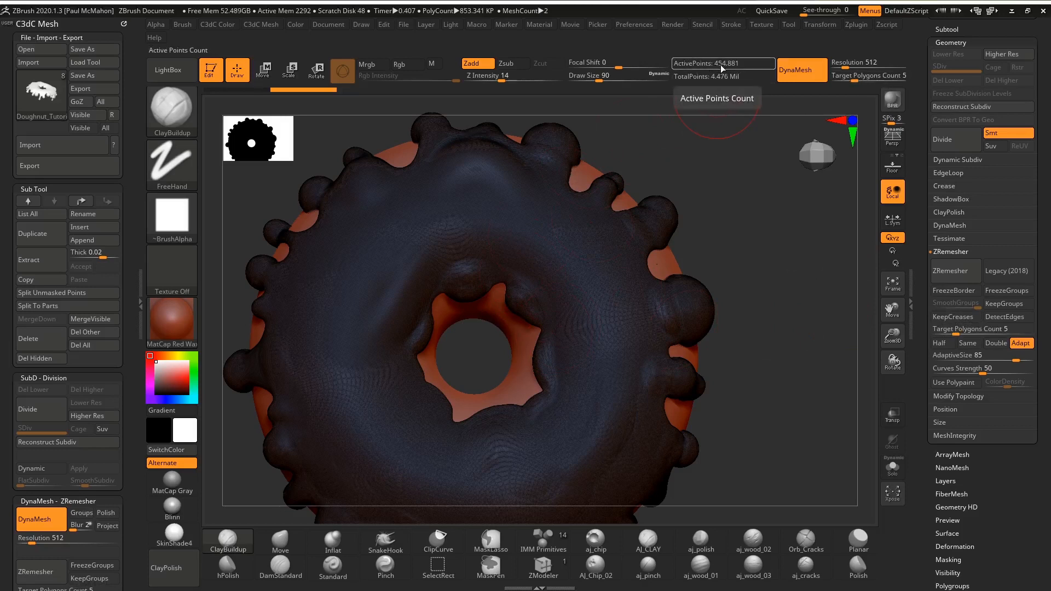
{"action": "left_click_drag", "start_coordinate": [756, 313], "coordinate": [791, 275]}
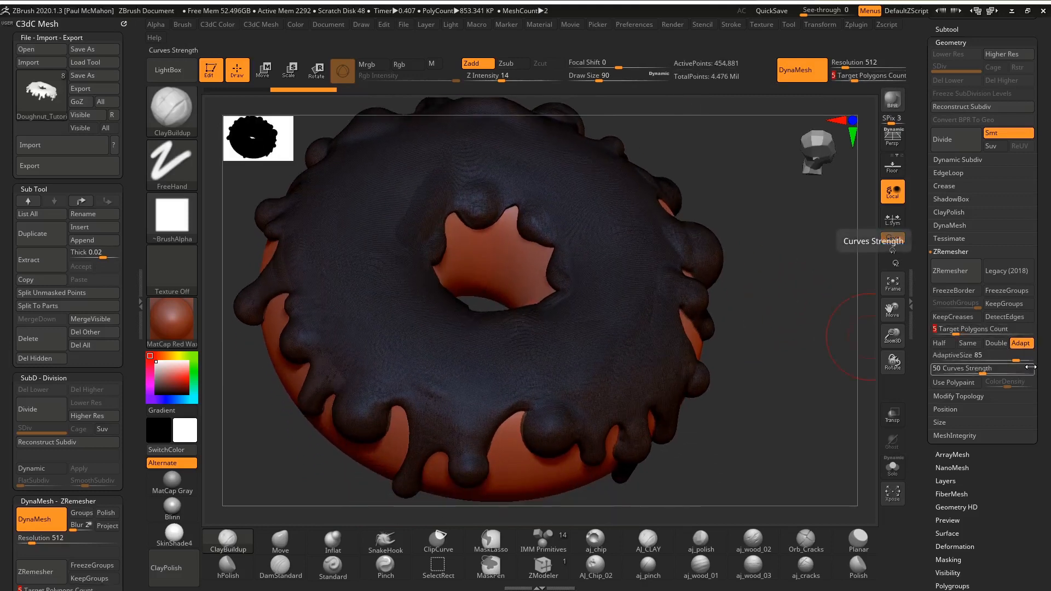
{"action": "type", "text": "10"}
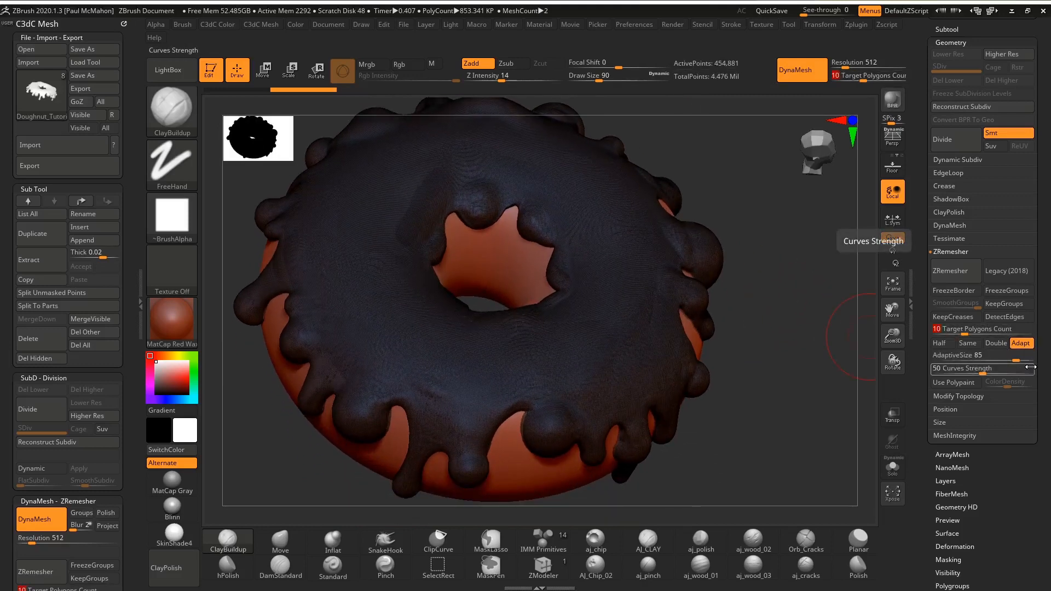
Step: ZRemesh the icing copy, examine its topology around the drips, and undo the remesh
{"action": "left_click", "coordinate": [957, 270]}
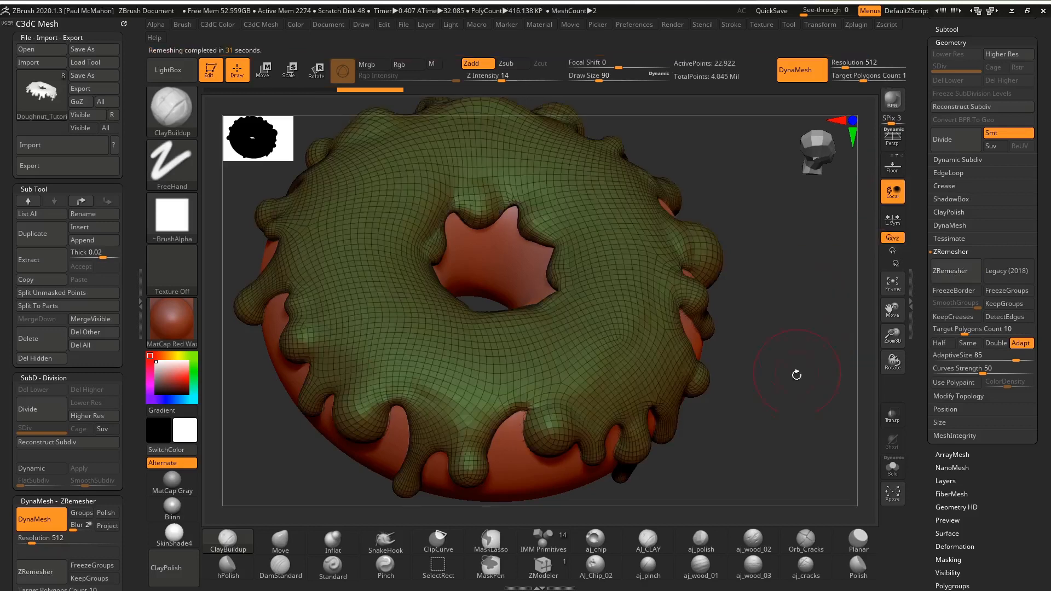
{"action": "left_click_drag", "start_coordinate": [774, 378], "coordinate": [714, 372]}
{"action": "left_click_drag", "start_coordinate": [399, 419], "coordinate": [407, 393]}
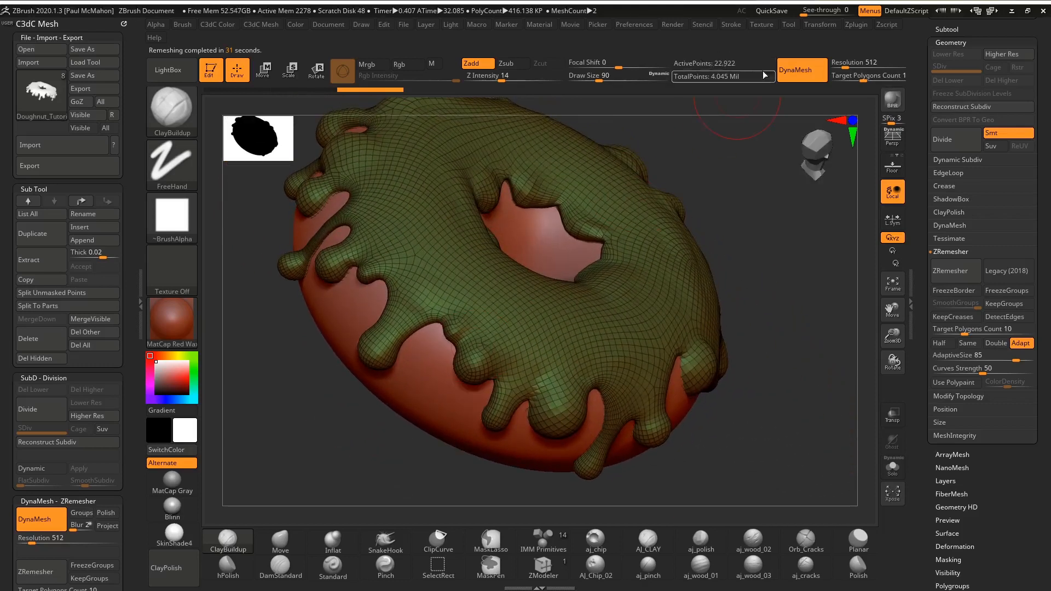
{"action": "left_click_drag", "start_coordinate": [780, 241], "coordinate": [793, 285]}
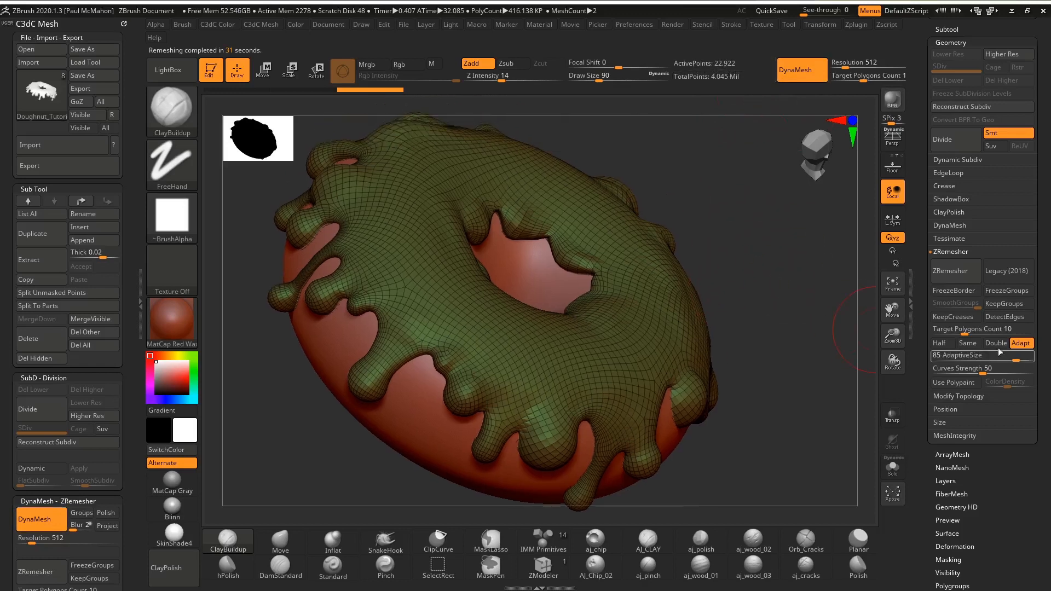
{"action": "key", "text": "ctrl"}
{"action": "key", "text": "ctrl+z"}
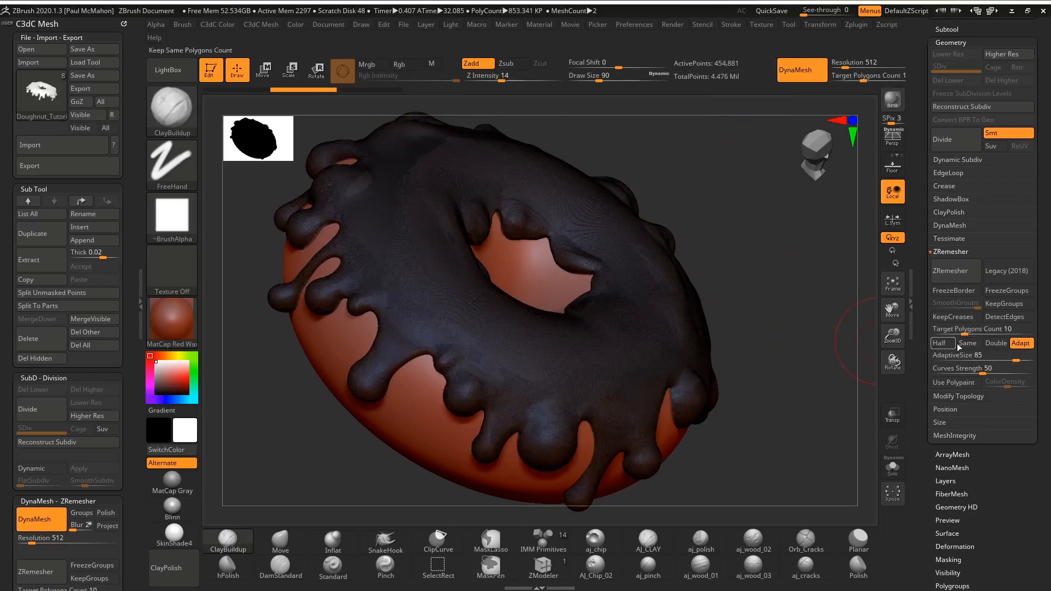
Step: Set AdaptiveSize to 11 and ZRemesh the icing copy with these settings
{"action": "left_click_drag", "start_coordinate": [1017, 359], "coordinate": [998, 360]}
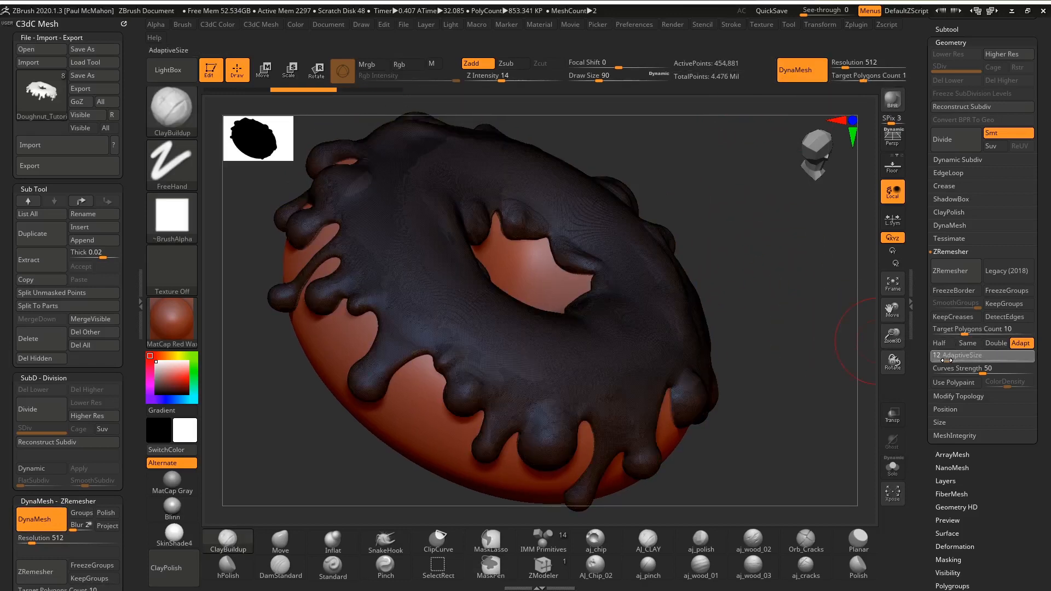
{"action": "left_click", "coordinate": [960, 277]}
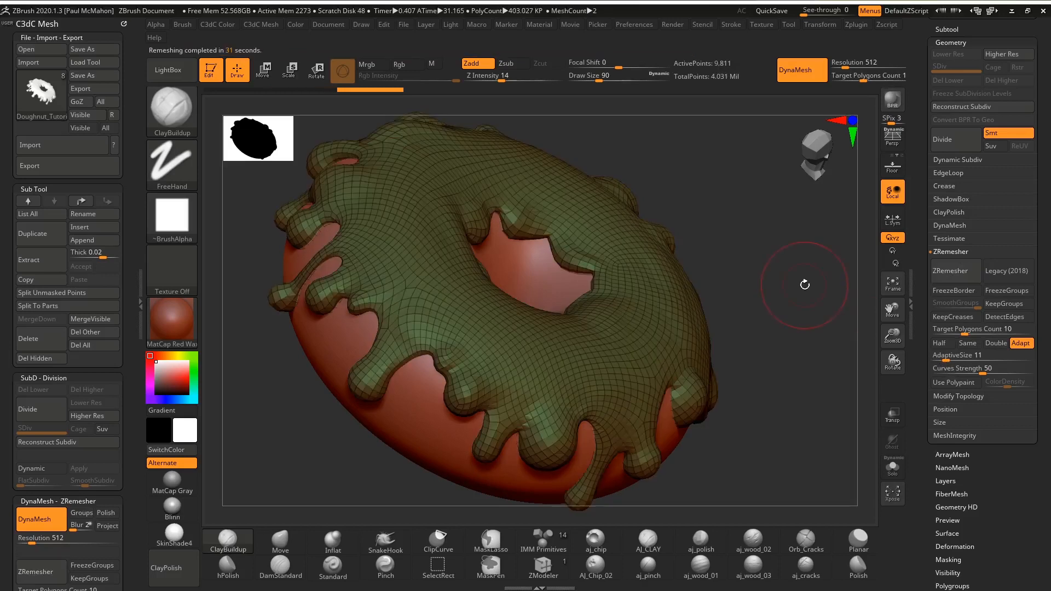
{"action": "left_click_drag", "start_coordinate": [820, 261], "coordinate": [798, 332]}
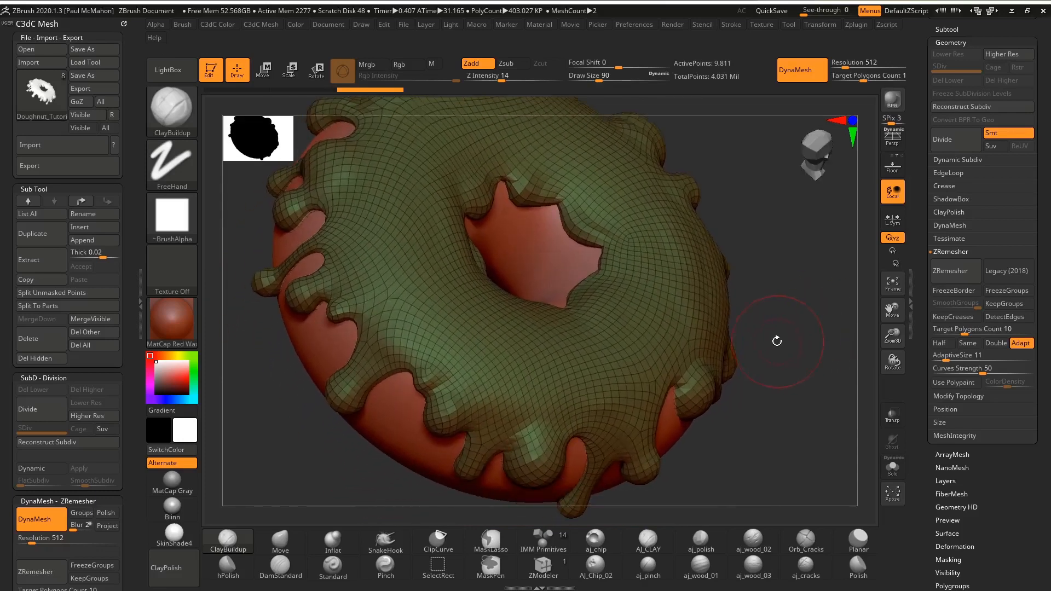
Step: Preview the remeshed icing with Dynamic Subdiv turned on, and turn it back off
{"action": "scroll", "coordinate": [934, 371], "scroll_direction": "up", "scroll_amount": 5}
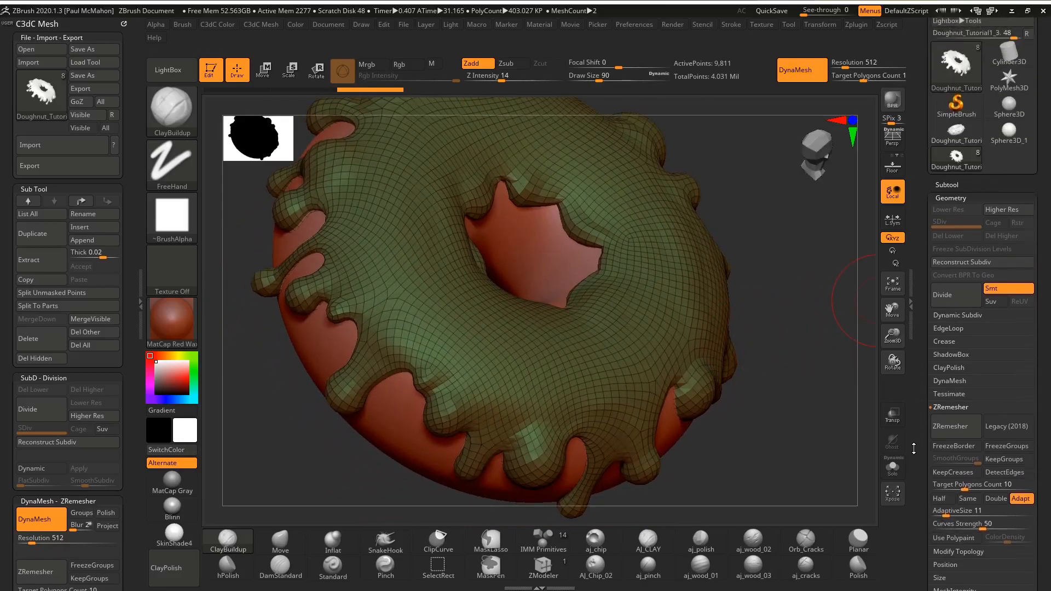
{"action": "left_click", "coordinate": [948, 433]}
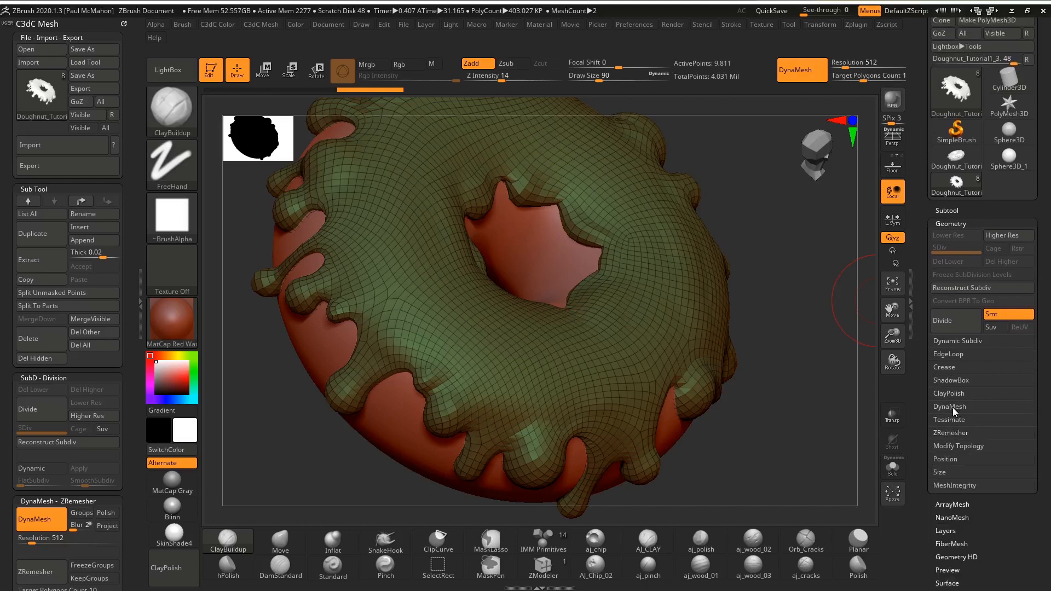
{"action": "left_click", "coordinate": [959, 342]}
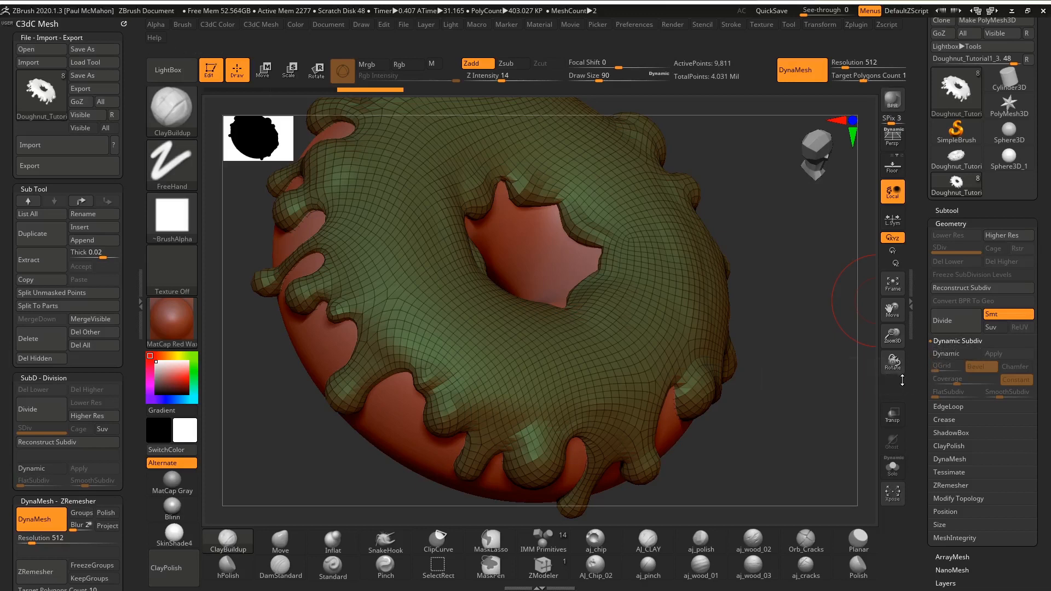
{"action": "left_click", "coordinate": [951, 354]}
{"action": "left_click_drag", "start_coordinate": [828, 403], "coordinate": [821, 375]}
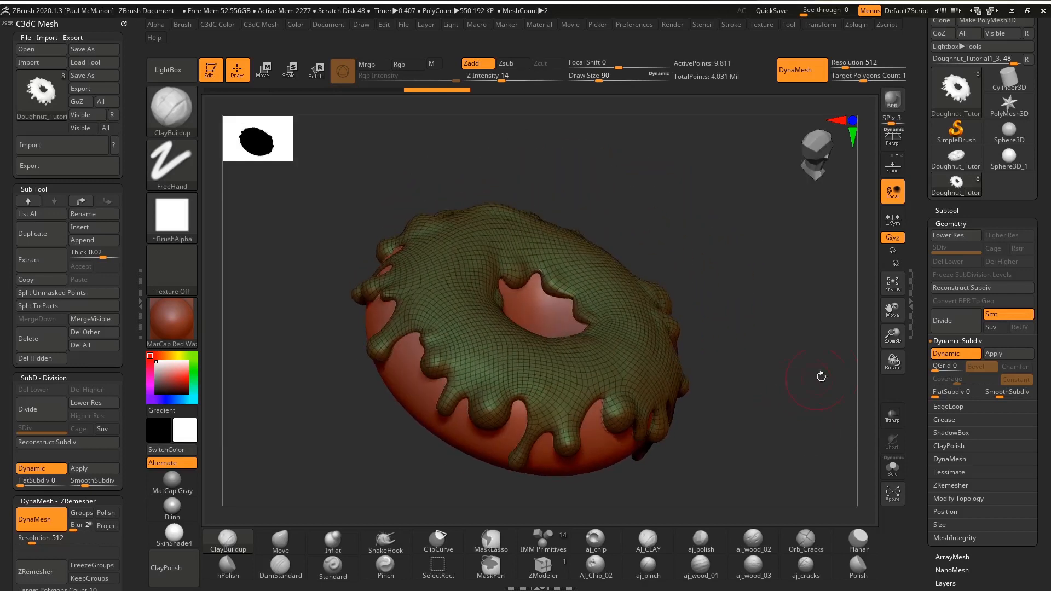
{"action": "left_click", "coordinate": [950, 351]}
Step: Pull the lower edge of the icing beside the large rounded drip downward with the Move brush
{"action": "mouse_move", "coordinate": [774, 417]}
{"action": "left_mouse_down"}
{"action": "mouse_move", "coordinate": [771, 363]}
{"action": "mouse_move", "coordinate": [790, 417]}
{"action": "mouse_move", "coordinate": [731, 412]}
{"action": "mouse_move", "coordinate": [746, 437]}
{"action": "mouse_move", "coordinate": [807, 436]}
{"action": "mouse_move", "coordinate": [774, 411]}
{"action": "mouse_move", "coordinate": [759, 419]}
{"action": "mouse_move", "coordinate": [790, 431]}
{"action": "mouse_move", "coordinate": [815, 387]}
{"action": "left_mouse_up"}
{"action": "left_click", "coordinate": [280, 542]}
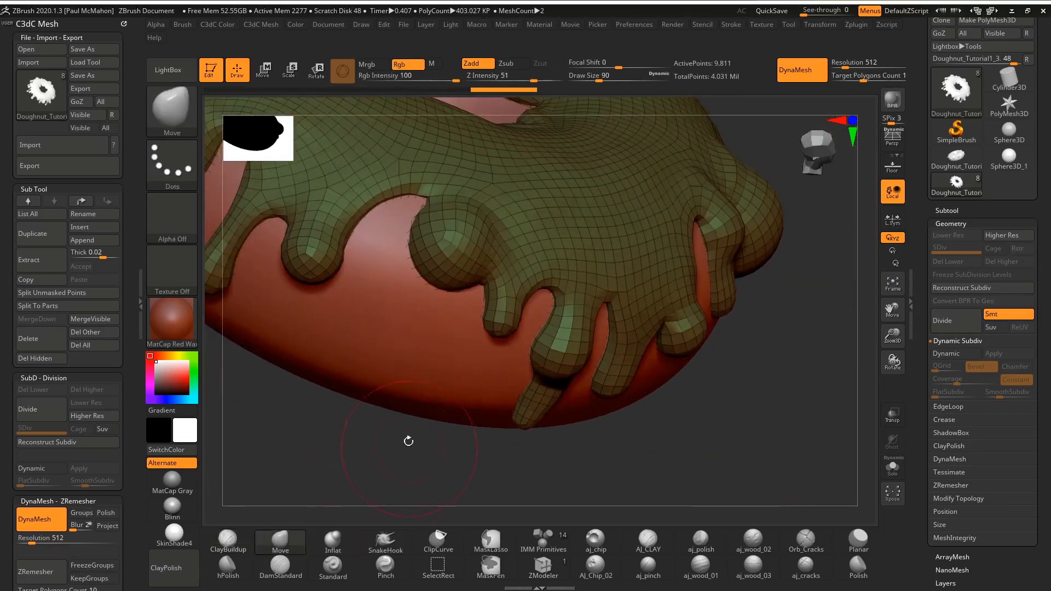
{"action": "left_click_drag", "start_coordinate": [379, 482], "coordinate": [448, 443]}
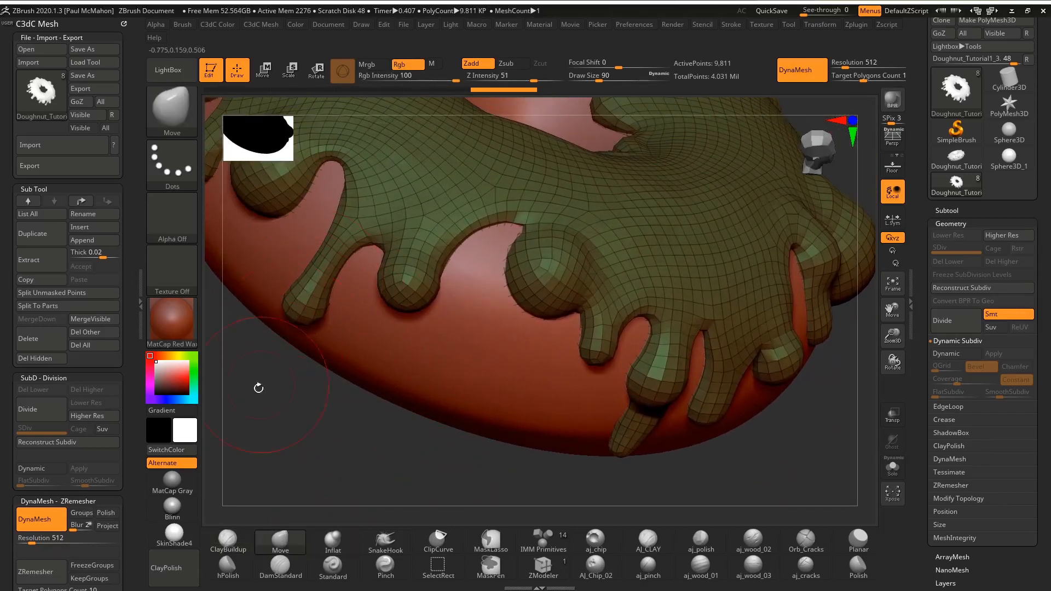
{"action": "left_click_drag", "start_coordinate": [272, 361], "coordinate": [320, 328]}
{"action": "left_click_drag", "start_coordinate": [304, 277], "coordinate": [298, 275]}
{"action": "left_click_drag", "start_coordinate": [276, 328], "coordinate": [282, 326]}
{"action": "mouse_move", "coordinate": [609, 248]}
{"action": "left_mouse_down", "text": "alt"}
{"action": "mouse_move", "coordinate": [690, 269]}
{"action": "mouse_move", "coordinate": [618, 290]}
{"action": "mouse_move", "coordinate": [593, 280]}
{"action": "mouse_move", "coordinate": [561, 312]}
{"action": "mouse_move", "coordinate": [602, 334]}
{"action": "mouse_move", "coordinate": [664, 397]}
{"action": "mouse_move", "coordinate": [690, 350]}
{"action": "mouse_move", "coordinate": [725, 370]}
{"action": "mouse_move", "coordinate": [670, 369]}
{"action": "left_mouse_up", "text": "alt"}
Step: Undo the recent Move brush pulls on the icing's lower edge beside the large rounded drip
{"action": "key", "text": "ctrl"}
{"action": "key", "text": "ctrl"}
{"action": "key", "text": "ctrl"}
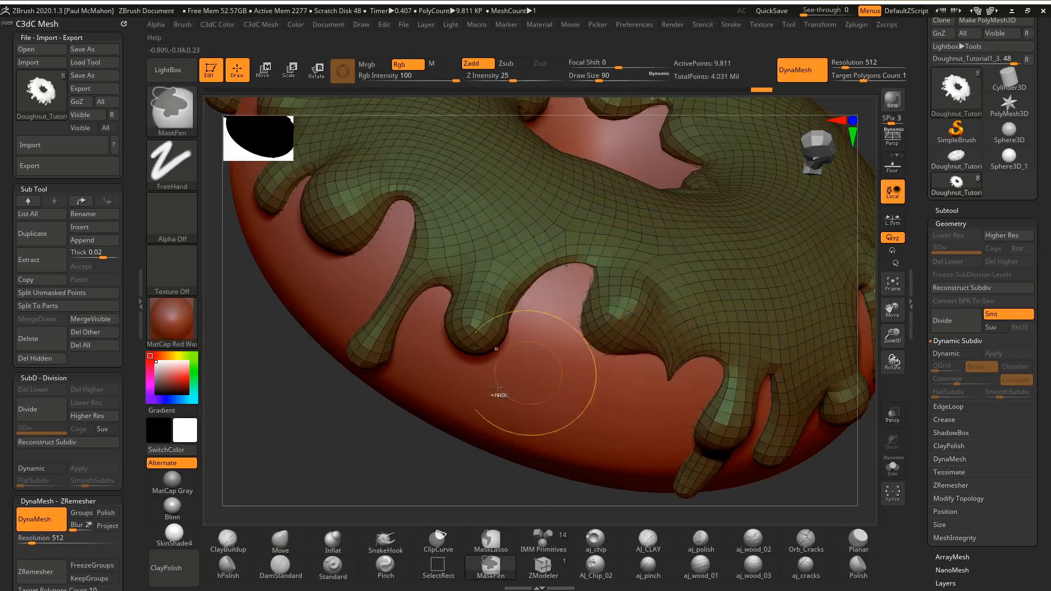
{"action": "key", "text": "ctrl+z"}
{"action": "key", "text": "ctrl+z"}
{"action": "key", "text": "ctrl+z"}
{"action": "key", "text": "ctrl+z"}
{"action": "key", "text": "ctrl+z"}
{"action": "key", "text": "ctrl+z"}
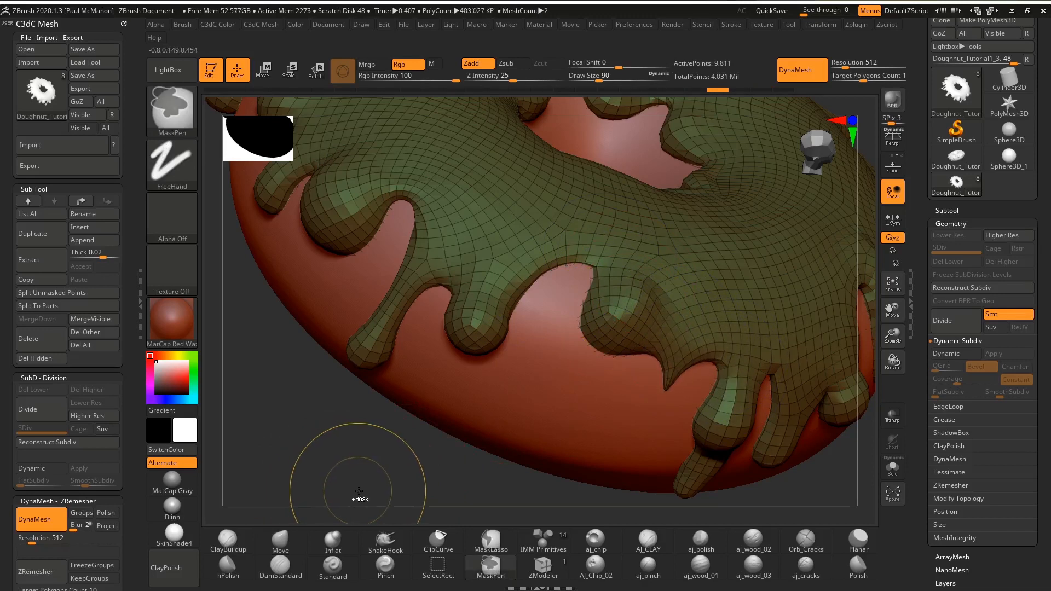
Step: Inflate the drip tips along the side of the doughnut with the Inflat brush and smooth the small drip
{"action": "mouse_move", "coordinate": [356, 483]}
{"action": "left_mouse_down"}
{"action": "mouse_move", "coordinate": [422, 422]}
{"action": "mouse_move", "coordinate": [359, 394]}
{"action": "mouse_move", "coordinate": [338, 418]}
{"action": "left_mouse_up"}
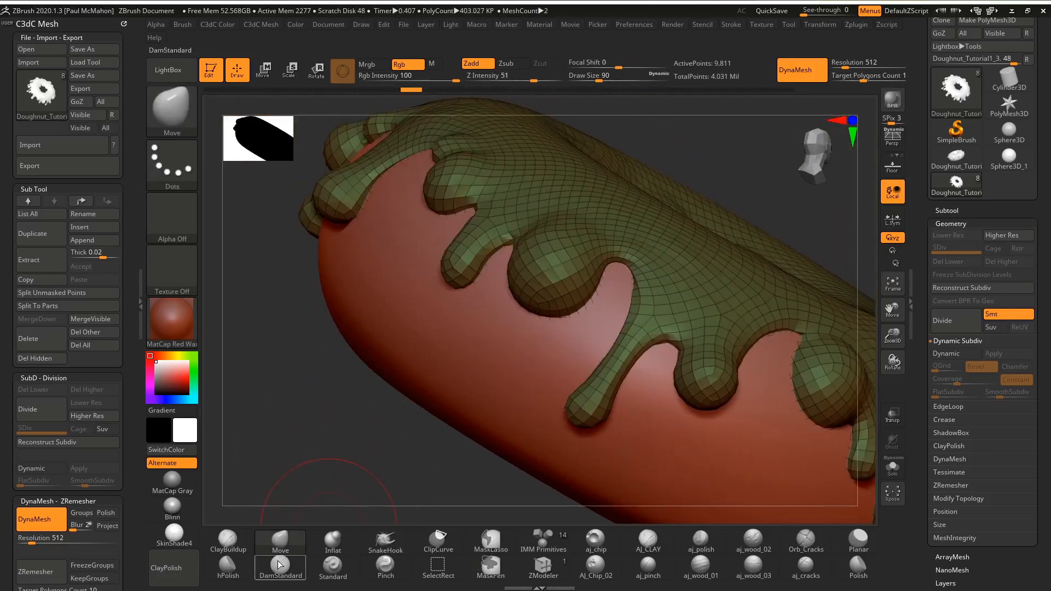
{"action": "left_click", "coordinate": [332, 542]}
{"action": "left_click_drag", "start_coordinate": [363, 458], "coordinate": [428, 394]}
{"action": "left_click_drag", "start_coordinate": [487, 357], "coordinate": [489, 359]}
{"action": "left_click_drag", "start_coordinate": [338, 403], "coordinate": [363, 443]}
{"action": "left_click_drag", "start_coordinate": [248, 452], "coordinate": [384, 439]}
{"action": "left_click_drag", "start_coordinate": [554, 366], "coordinate": [545, 360], "text": "shift"}
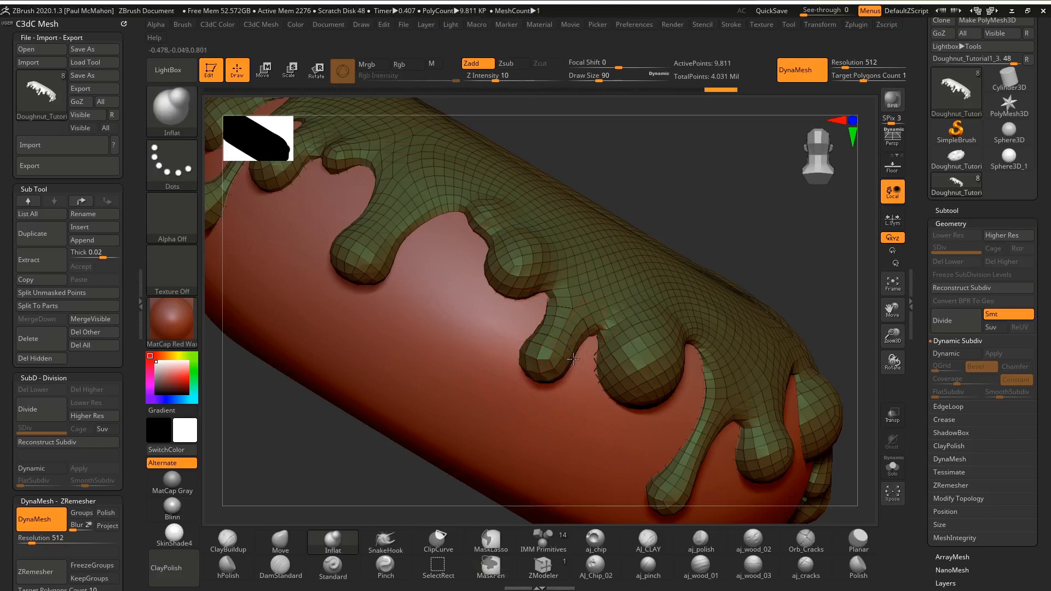
Step: Inflate the rounded drip next to the wide arch in the icing's edge with the Inflat brush
{"action": "key", "text": "space"}
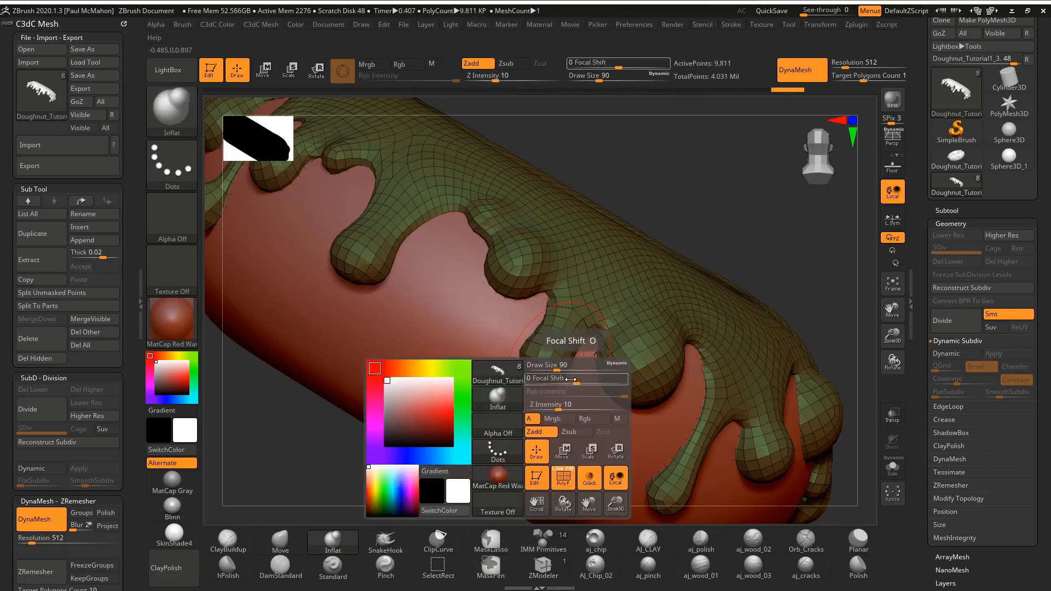
{"action": "left_click_drag", "start_coordinate": [290, 431], "coordinate": [350, 455]}
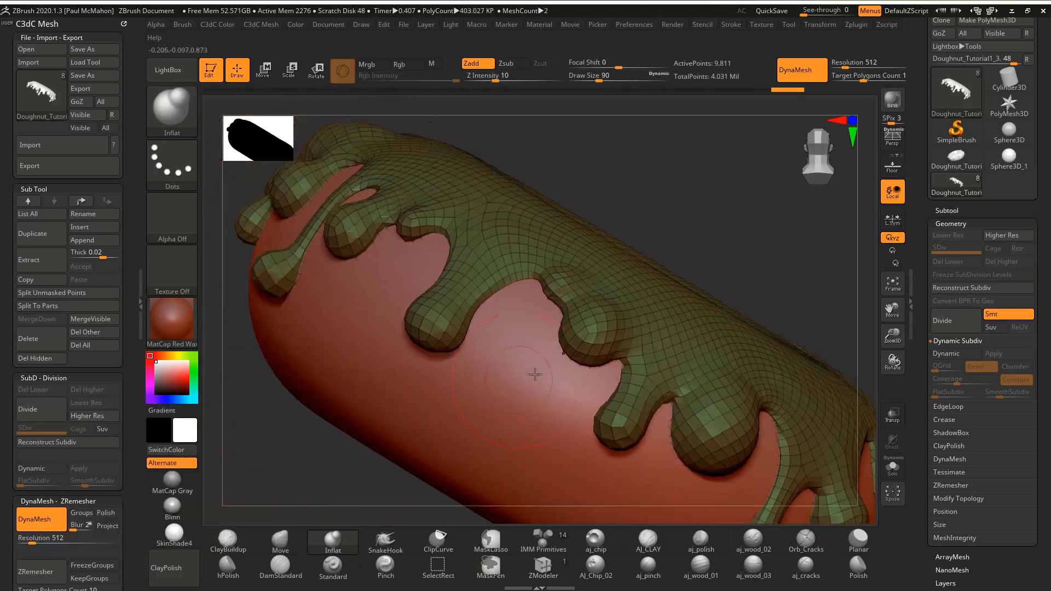
{"action": "left_click_drag", "start_coordinate": [597, 364], "coordinate": [585, 356]}
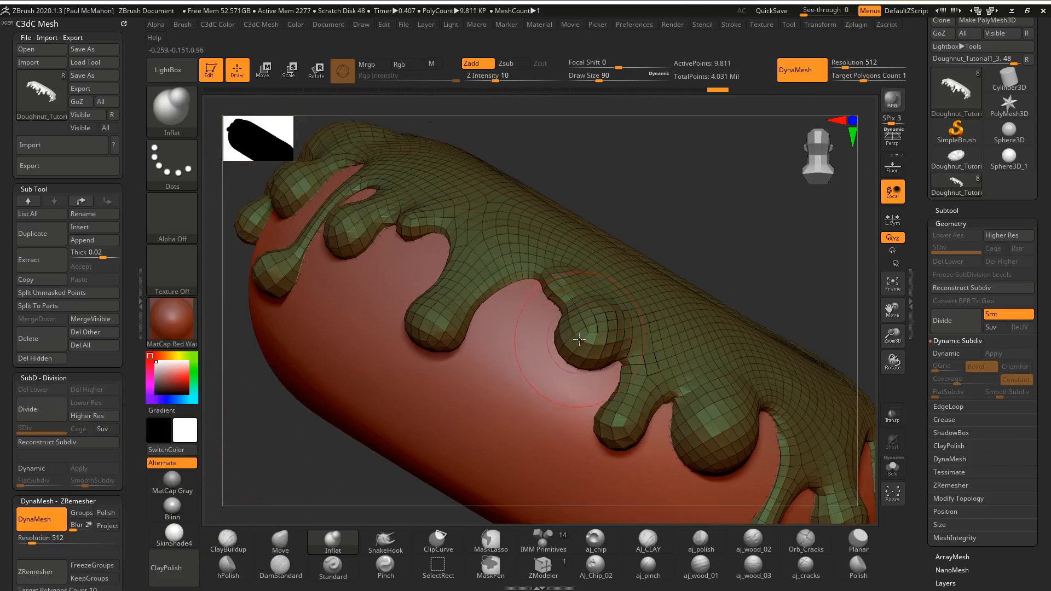
Step: Turn off the polygon wireframe, try smoothing and inflating the long drip's tip, and undo the unwanted strokes
{"action": "key", "text": "shift+f"}
{"action": "left_click_drag", "start_coordinate": [279, 433], "coordinate": [350, 444]}
{"action": "left_click_drag", "start_coordinate": [517, 351], "coordinate": [497, 386], "text": "shift"}
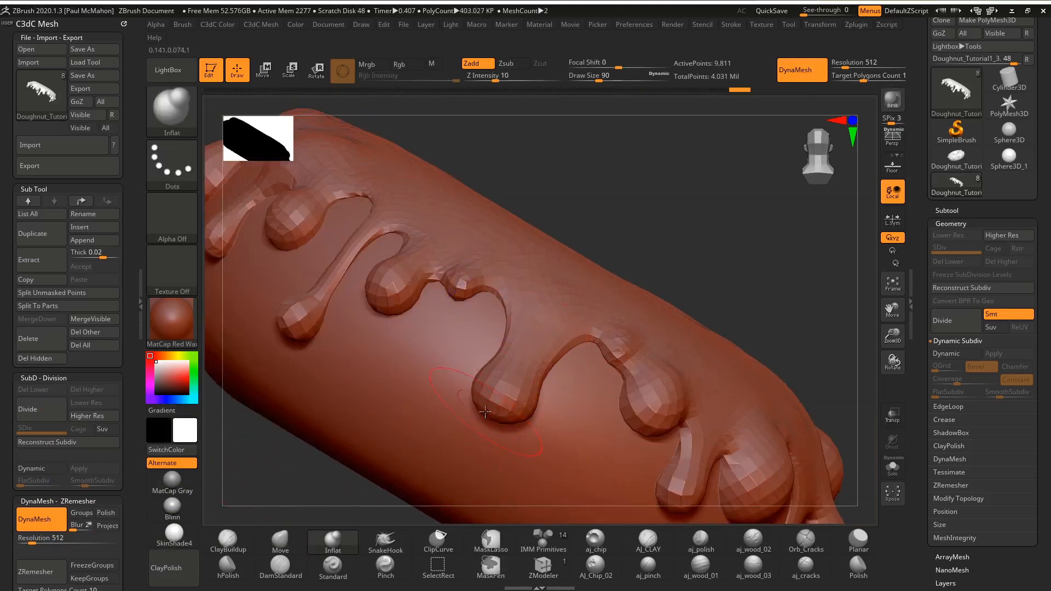
{"action": "key", "text": "ctrl+z"}
{"action": "left_click_drag", "start_coordinate": [483, 401], "coordinate": [527, 408]}
{"action": "left_click_drag", "start_coordinate": [263, 490], "coordinate": [522, 361]}
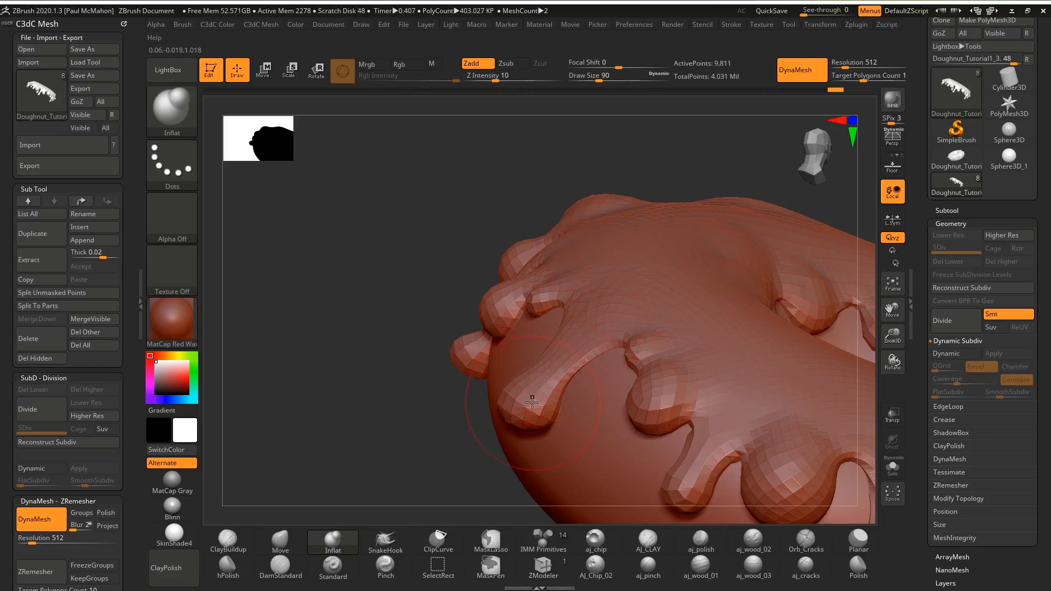
{"action": "mouse_move", "coordinate": [419, 439]}
{"action": "left_mouse_down"}
{"action": "mouse_move", "coordinate": [514, 422]}
{"action": "mouse_move", "coordinate": [522, 432]}
{"action": "left_mouse_up"}
{"action": "mouse_move", "coordinate": [421, 441]}
{"action": "left_mouse_down"}
{"action": "mouse_move", "coordinate": [510, 422]}
{"action": "mouse_move", "coordinate": [507, 393]}
{"action": "mouse_move", "coordinate": [533, 420]}
{"action": "left_mouse_up"}
{"action": "key", "text": "ctrl+z"}
{"action": "key", "text": "ctrl+z"}
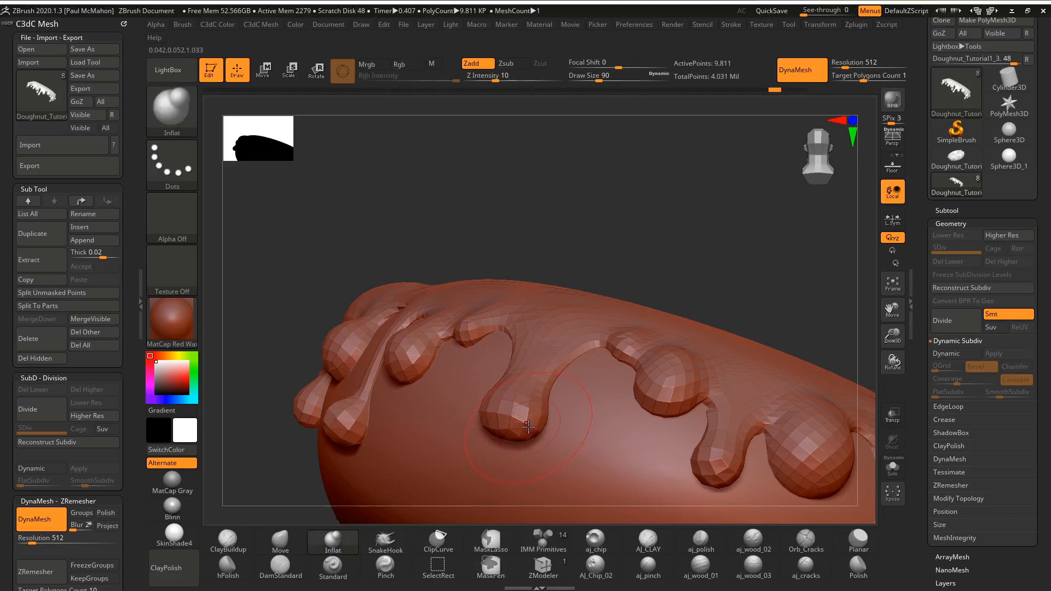
Step: Lower the Smooth brush's Z Intensity to 13
{"action": "key", "text": "shift"}
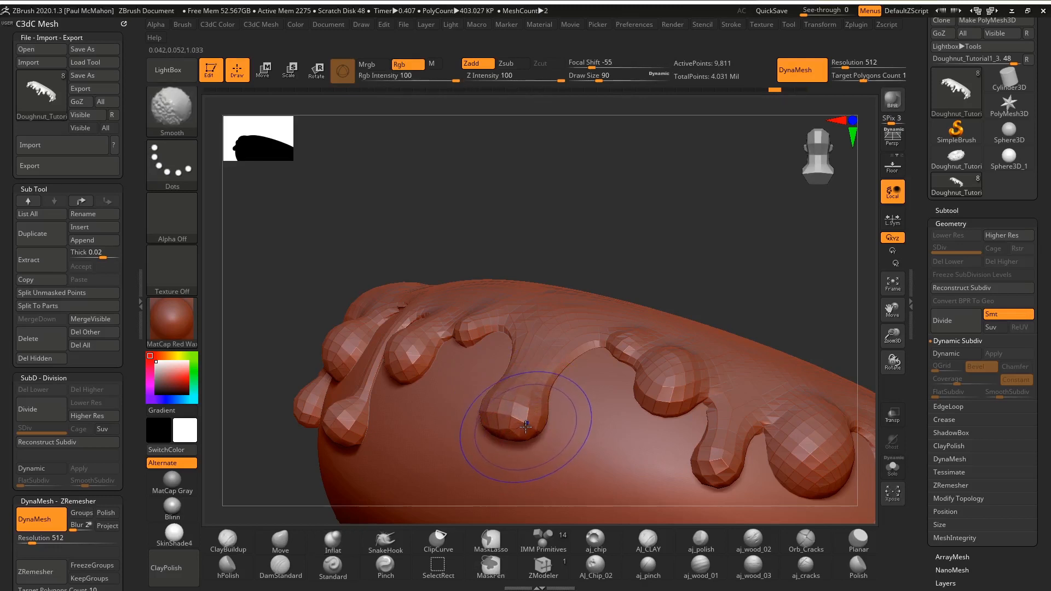
{"action": "key", "text": "space"}
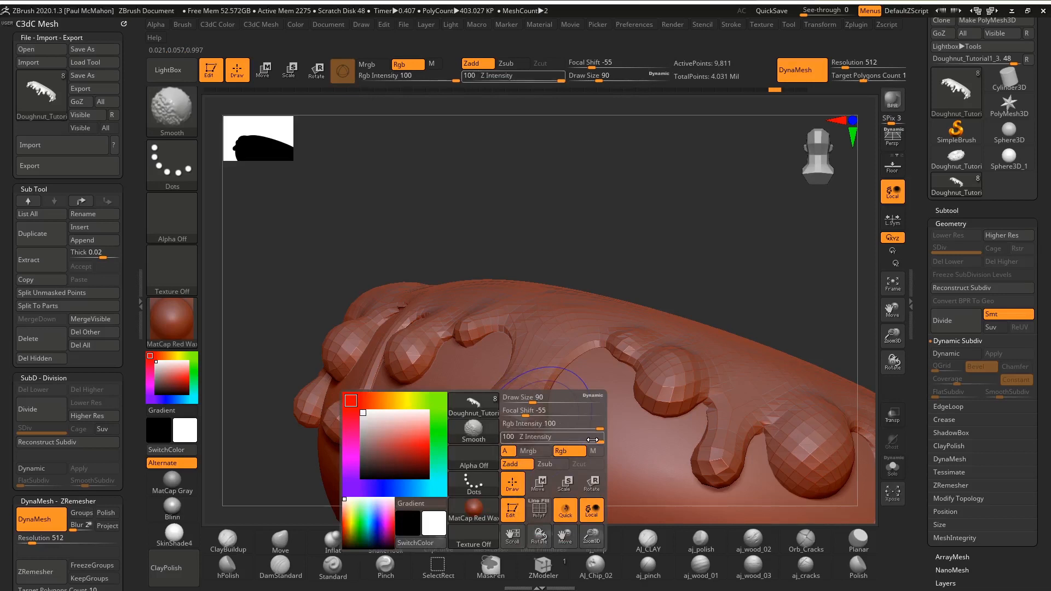
{"action": "left_click_drag", "start_coordinate": [590, 440], "coordinate": [584, 441]}
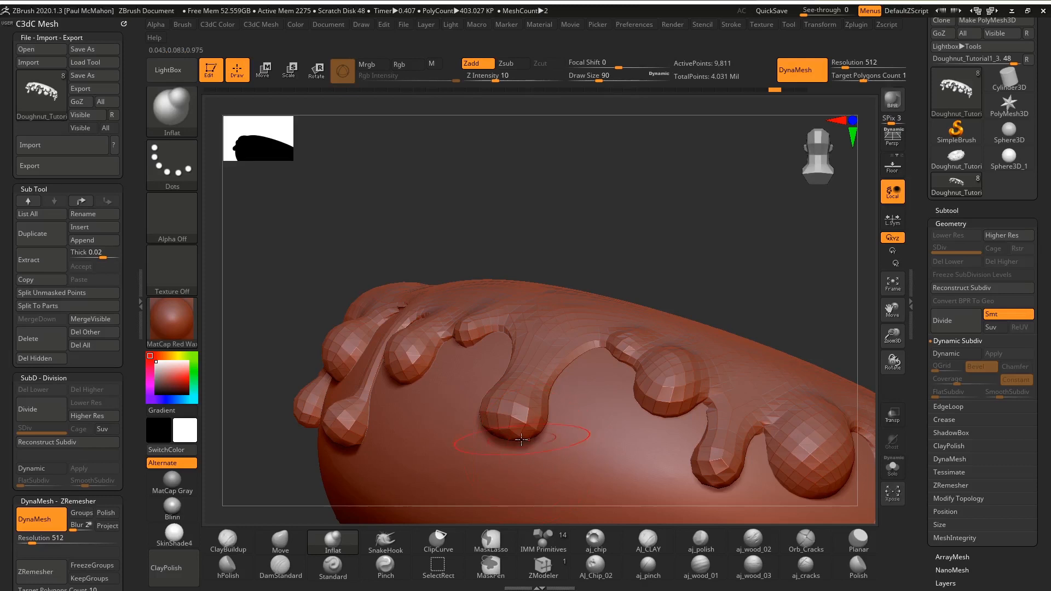
{"action": "key", "text": "shift"}
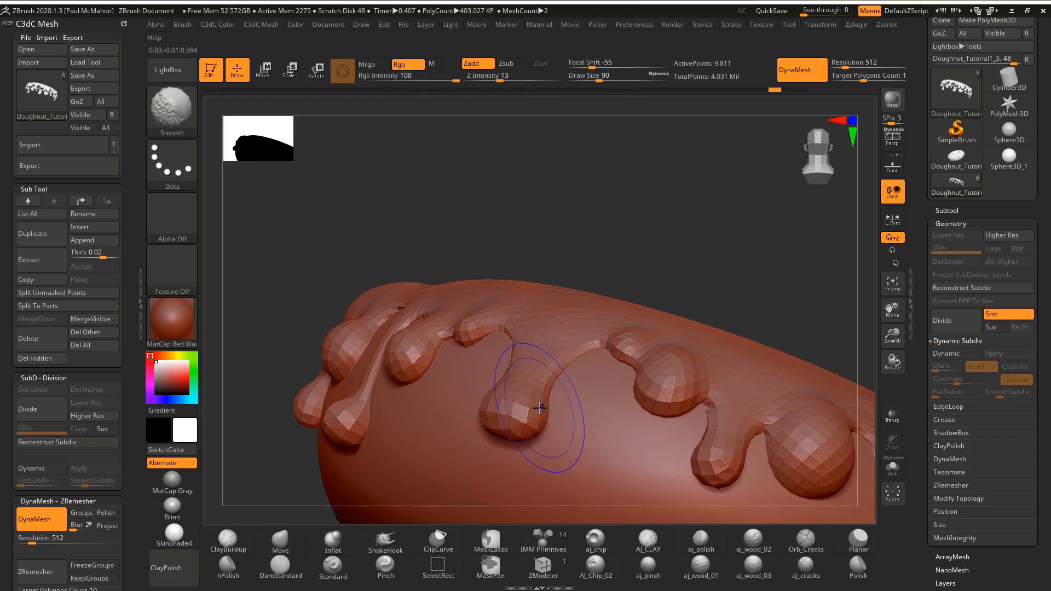
{"action": "key", "text": "space"}
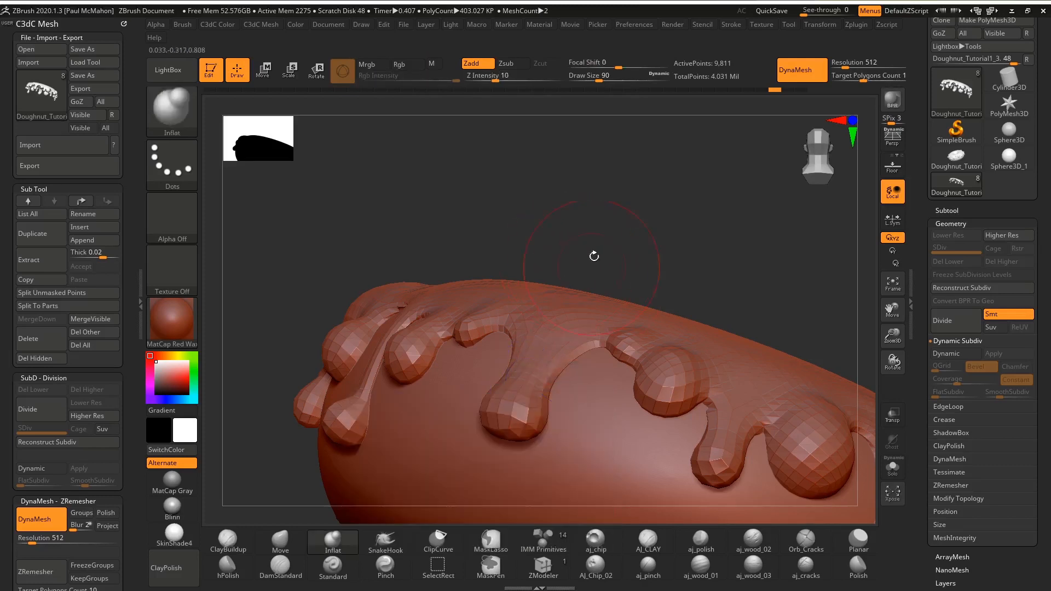
Step: Lightly smooth the tip of the long drip with the weakened Smooth brush
{"action": "key", "text": "shift"}
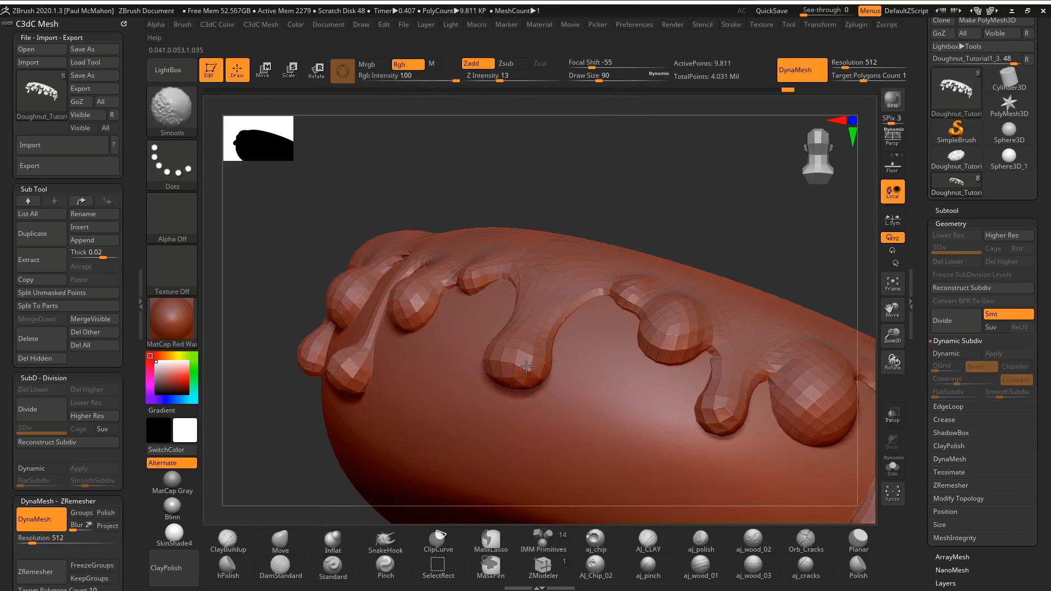
{"action": "left_click_drag", "start_coordinate": [262, 394], "coordinate": [372, 407]}
{"action": "key", "text": "shift"}
{"action": "left_click_drag", "start_coordinate": [328, 343], "coordinate": [525, 364]}
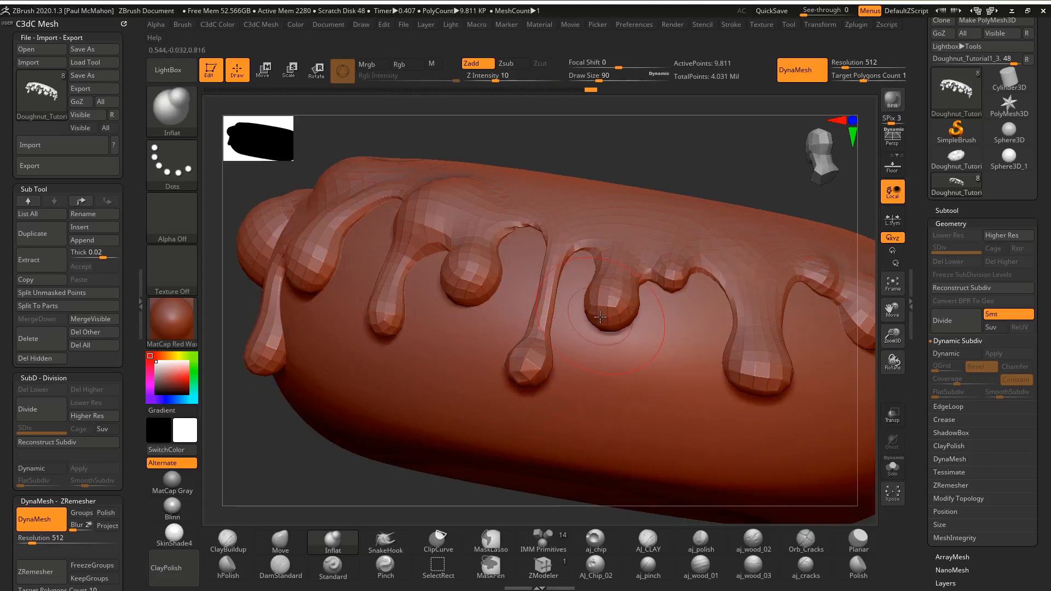
Step: Inflate the tip of the medium rounded drip and the small drip beside it with the Inflat brush
{"action": "left_click_drag", "start_coordinate": [593, 323], "coordinate": [634, 320]}
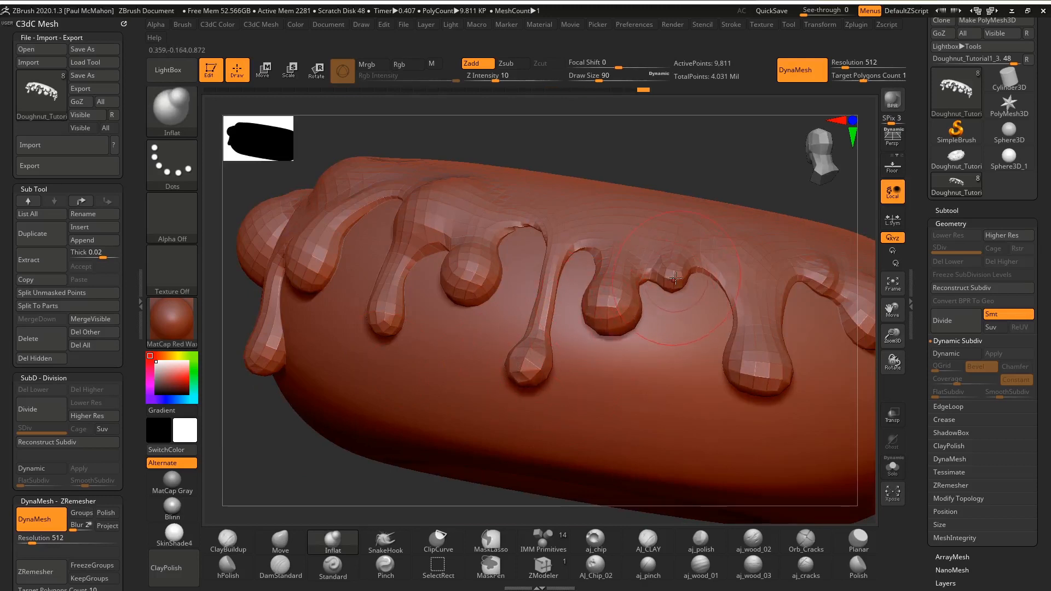
{"action": "left_click_drag", "start_coordinate": [689, 279], "coordinate": [674, 284]}
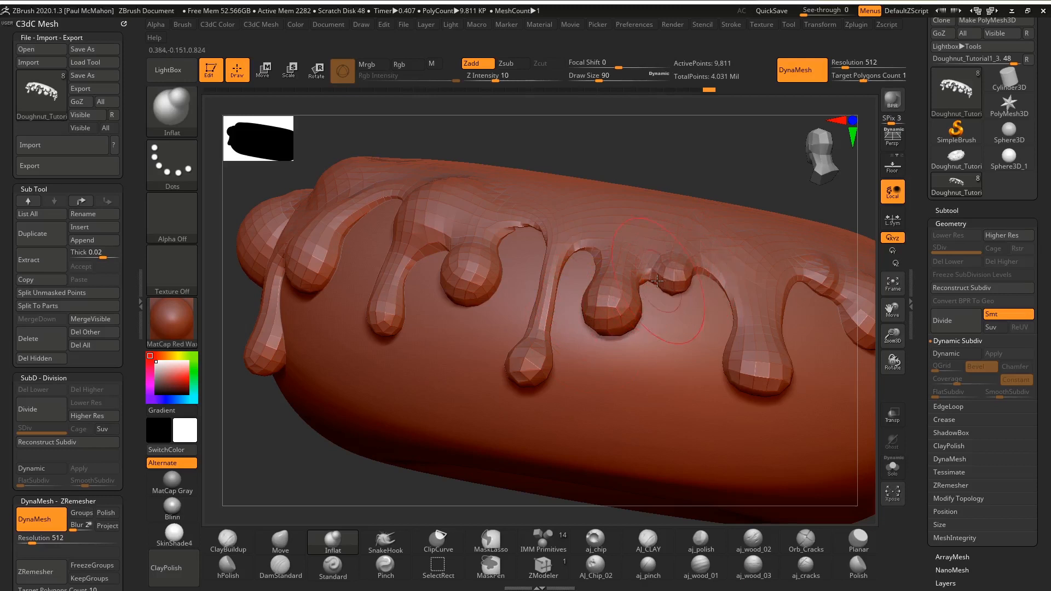
{"action": "left_click_drag", "start_coordinate": [319, 459], "coordinate": [374, 469]}
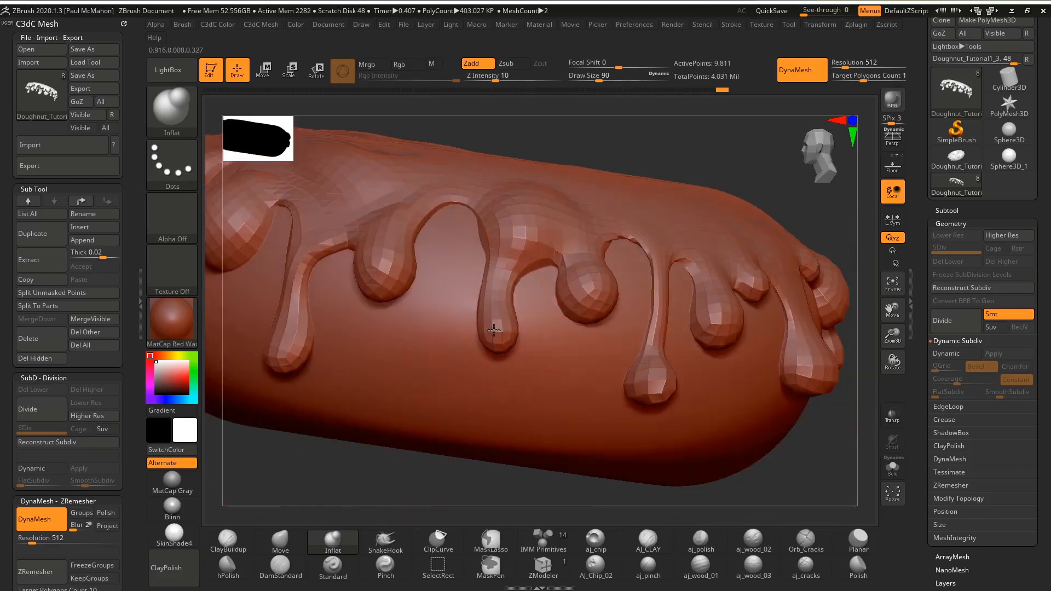
Step: Widen the slim drip's tip and reshape its neck with the Move brush
{"action": "left_click", "coordinate": [280, 541]}
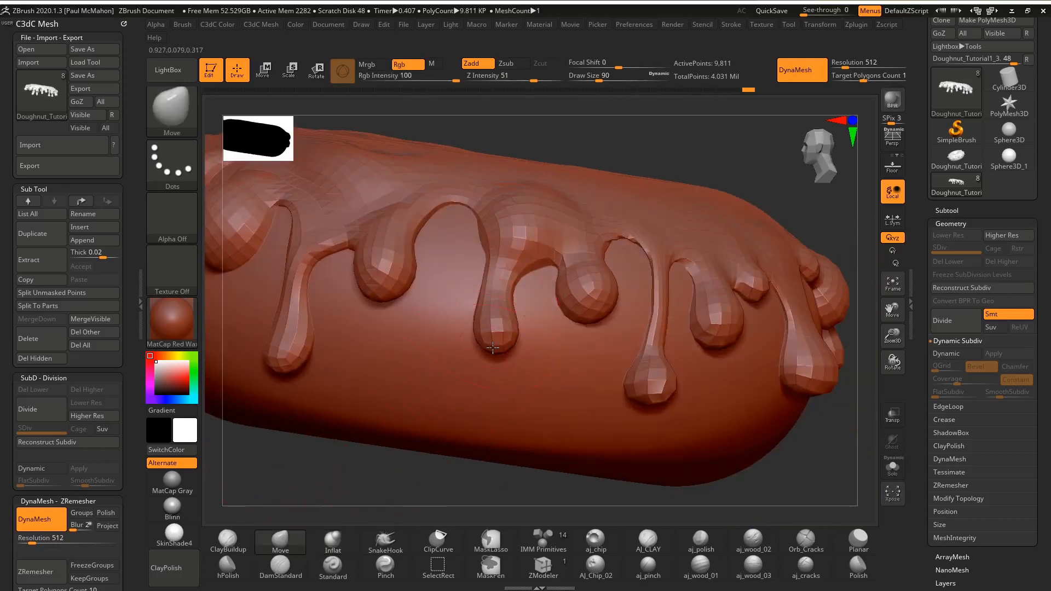
{"action": "left_click_drag", "start_coordinate": [492, 346], "coordinate": [476, 343]}
{"action": "left_click_drag", "start_coordinate": [486, 285], "coordinate": [509, 296]}
{"action": "mouse_move", "coordinate": [500, 348]}
{"action": "left_mouse_down"}
{"action": "mouse_move", "coordinate": [483, 350]}
{"action": "mouse_move", "coordinate": [523, 345]}
{"action": "left_mouse_up"}
{"action": "left_click", "coordinate": [333, 542]}
{"action": "left_click_drag", "start_coordinate": [299, 460], "coordinate": [383, 438], "text": "alt"}
Step: Undo a trial pull on the long drip's tip and adjust the icing edge joining it to the rounded drip
{"action": "left_click", "coordinate": [280, 542]}
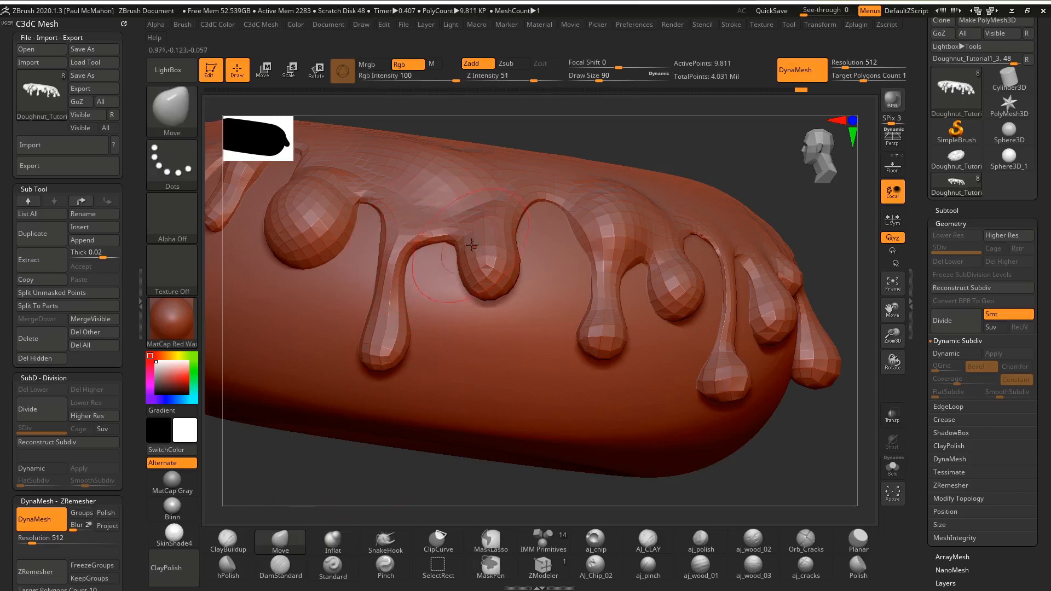
{"action": "mouse_move", "coordinate": [414, 343]}
{"action": "left_mouse_down"}
{"action": "mouse_move", "coordinate": [416, 335]}
{"action": "mouse_move", "coordinate": [383, 366]}
{"action": "left_mouse_up"}
{"action": "key", "text": "ctrl+z"}
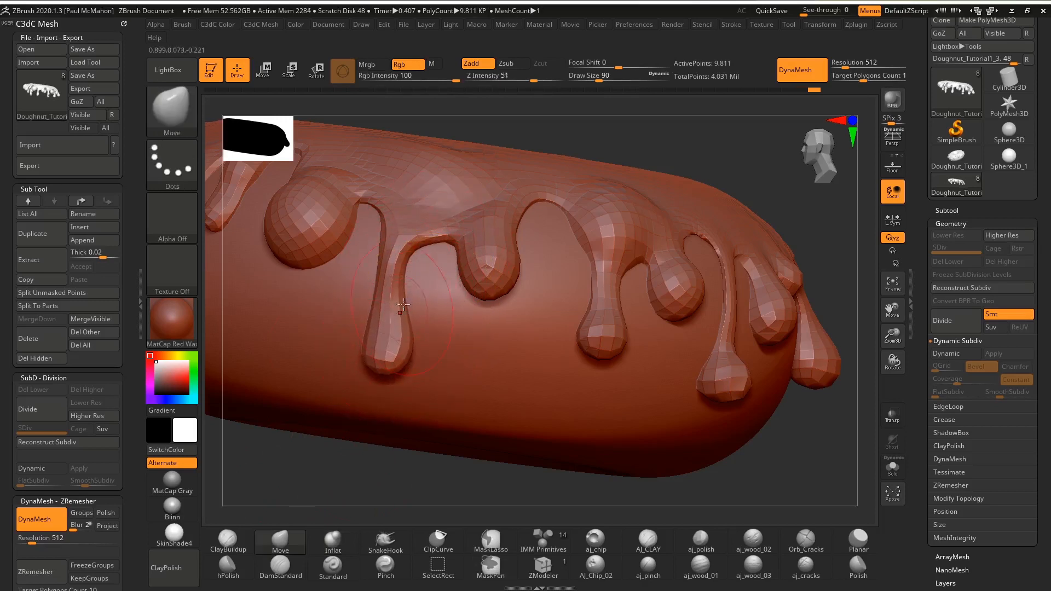
{"action": "mouse_move", "coordinate": [421, 248]}
{"action": "left_mouse_down"}
{"action": "mouse_move", "coordinate": [452, 275]}
{"action": "mouse_move", "coordinate": [459, 239]}
{"action": "left_mouse_up"}
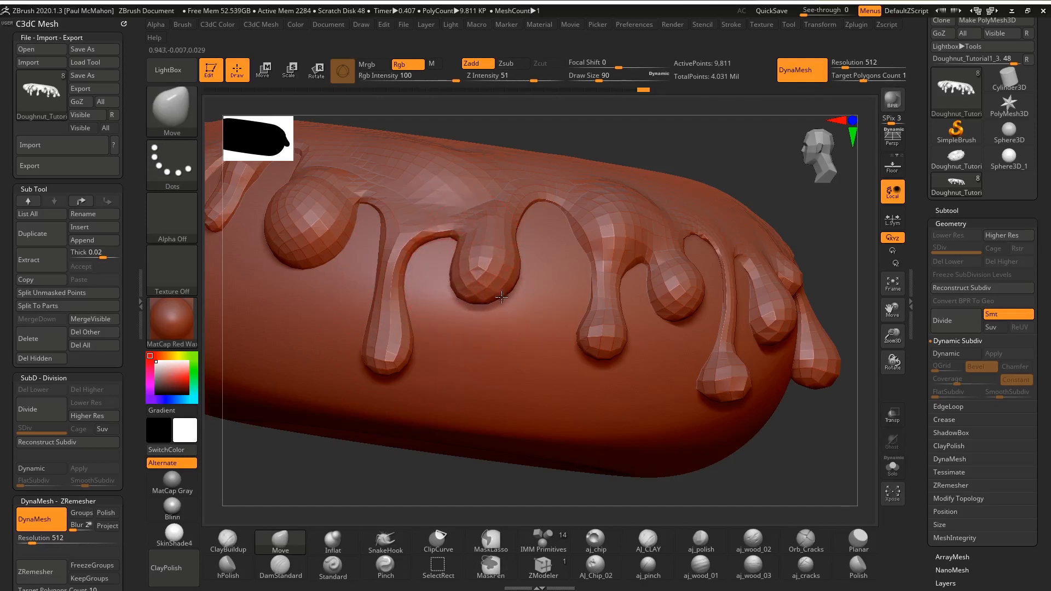
Step: Refine the outlines of the rounded drip and the neighbouring long drip with the Move brush
{"action": "left_click_drag", "start_coordinate": [772, 172], "coordinate": [679, 226]}
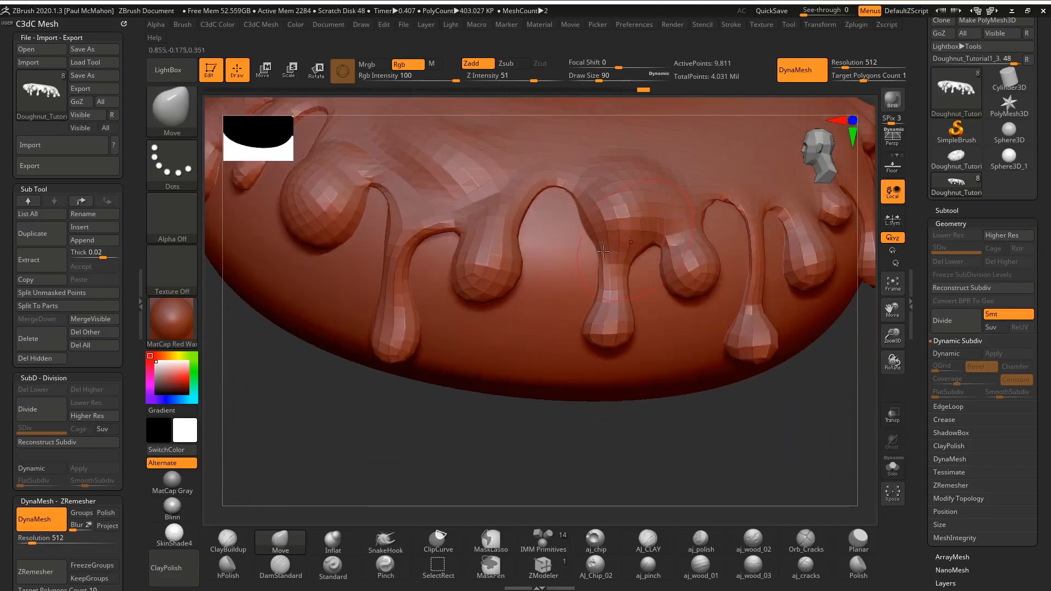
{"action": "mouse_move", "coordinate": [518, 301]}
{"action": "left_mouse_down"}
{"action": "mouse_move", "coordinate": [382, 445]}
{"action": "mouse_move", "coordinate": [345, 422]}
{"action": "mouse_move", "coordinate": [340, 406]}
{"action": "mouse_move", "coordinate": [349, 415]}
{"action": "mouse_move", "coordinate": [378, 370]}
{"action": "mouse_move", "coordinate": [515, 288]}
{"action": "left_mouse_up"}
{"action": "left_click_drag", "start_coordinate": [485, 322], "coordinate": [377, 217]}
{"action": "left_click_drag", "start_coordinate": [337, 265], "coordinate": [384, 304]}
Step: Slim the short drip between the two large drips and inflate its tip into a rounded bead
{"action": "left_click_drag", "start_coordinate": [745, 258], "coordinate": [460, 215]}
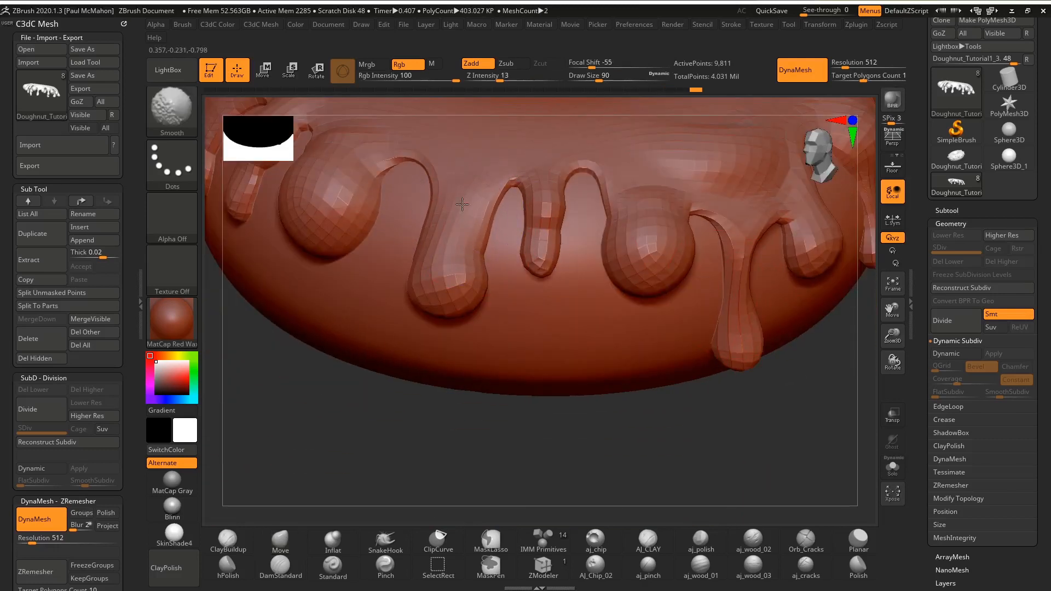
{"action": "left_click_drag", "start_coordinate": [471, 265], "coordinate": [542, 259]}
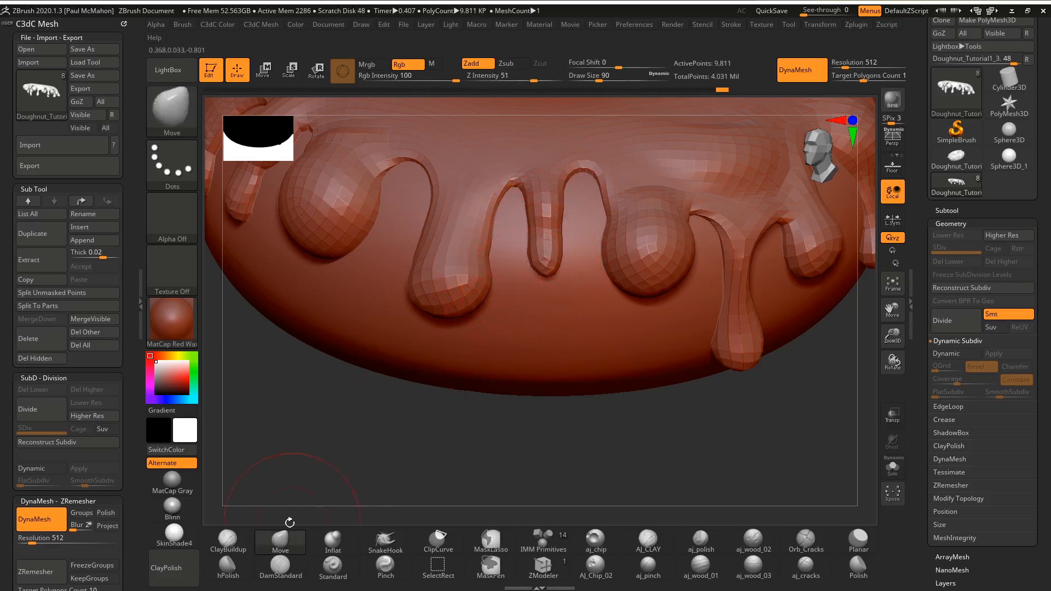
{"action": "left_click", "coordinate": [332, 542]}
{"action": "left_click_drag", "start_coordinate": [545, 263], "coordinate": [539, 251]}
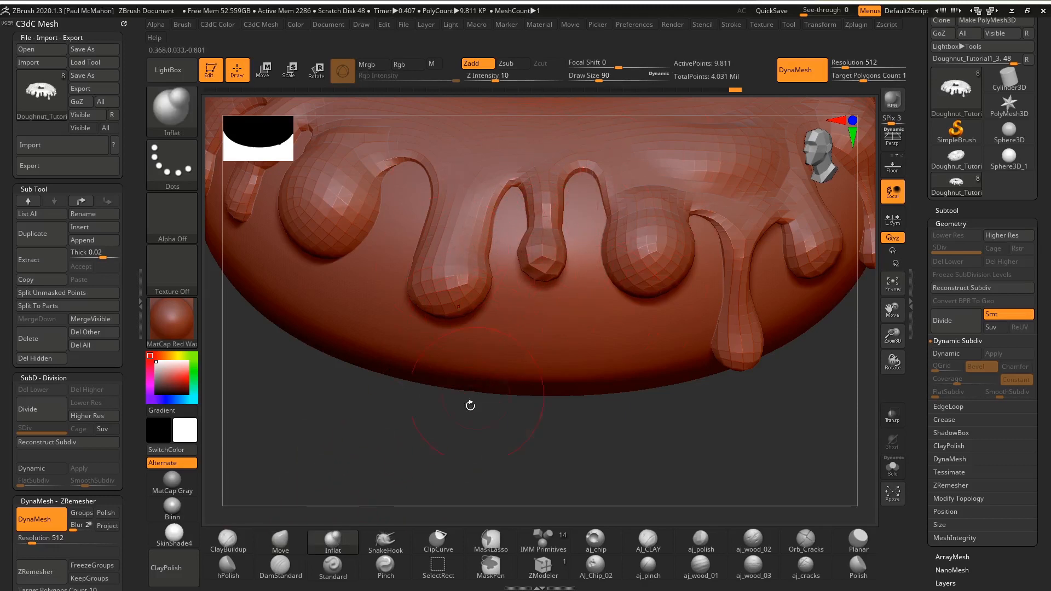
Step: Reshape the long drip's neck and pull its tip downward with the Move brush, nudging the short beaded drip upward
{"action": "left_click", "coordinate": [259, 551]}
{"action": "left_click_drag", "start_coordinate": [479, 277], "coordinate": [487, 273]}
{"action": "left_click_drag", "start_coordinate": [423, 208], "coordinate": [438, 229]}
{"action": "left_click_drag", "start_coordinate": [489, 209], "coordinate": [483, 210]}
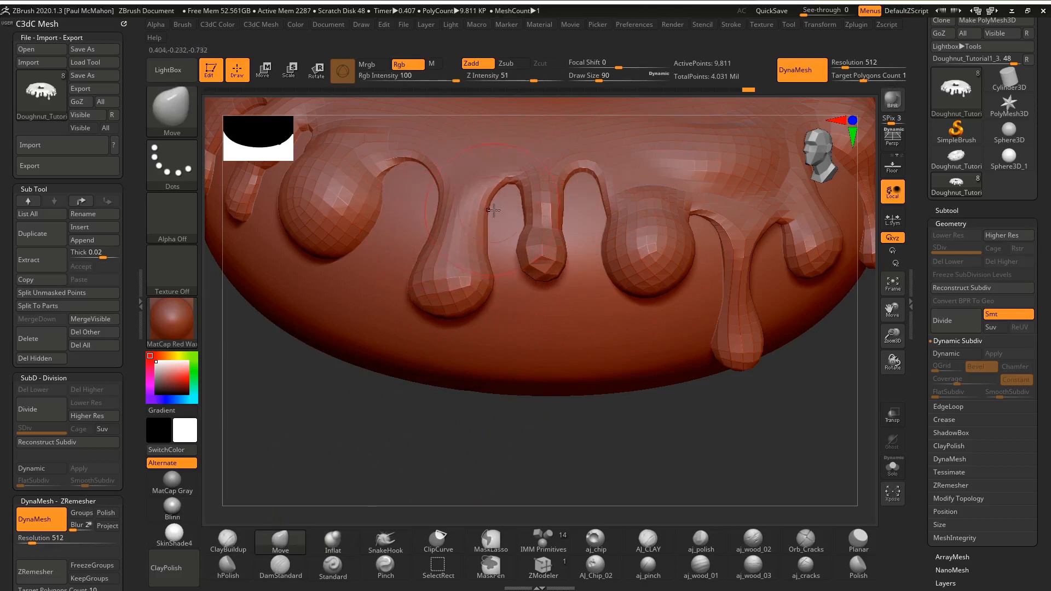
{"action": "left_click_drag", "start_coordinate": [539, 269], "coordinate": [540, 241]}
{"action": "mouse_move", "coordinate": [474, 303]}
{"action": "left_mouse_down"}
{"action": "mouse_move", "coordinate": [432, 324]}
{"action": "mouse_move", "coordinate": [467, 327]}
{"action": "left_mouse_up"}
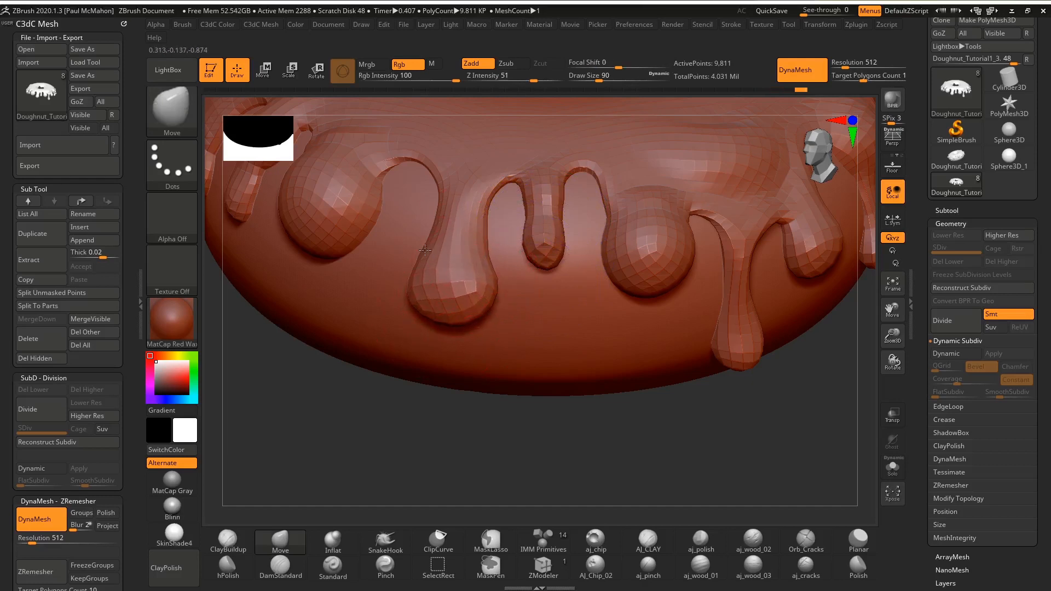
Step: Smooth and reshape the narrow drip hanging below the bulge on the far side of the icing
{"action": "left_click_drag", "start_coordinate": [353, 419], "coordinate": [432, 414]}
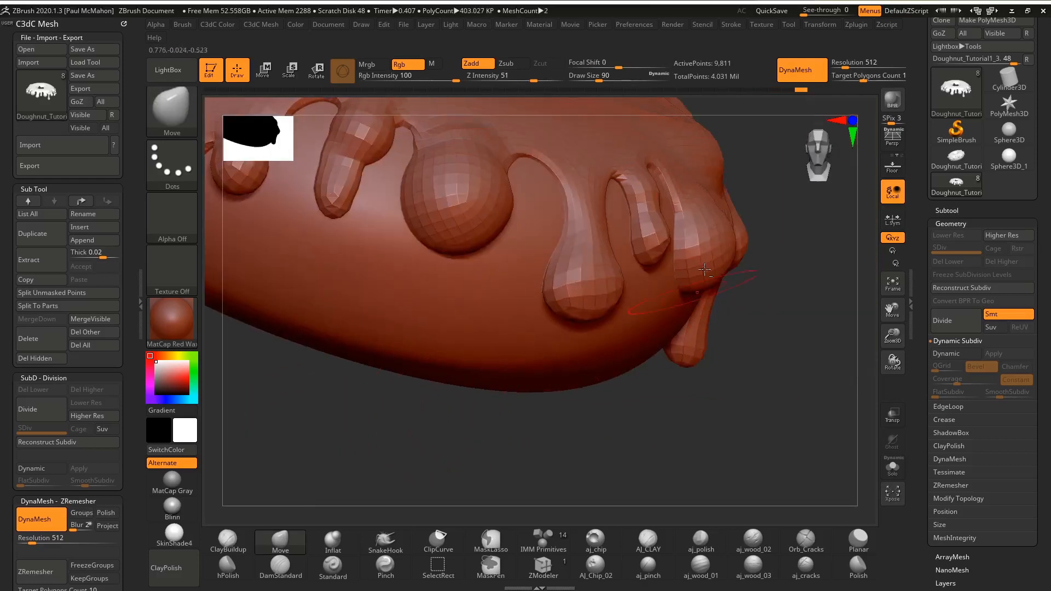
{"action": "left_click_drag", "start_coordinate": [739, 450], "coordinate": [318, 496]}
{"action": "key", "text": "shift"}
{"action": "left_click_drag", "start_coordinate": [425, 322], "coordinate": [437, 350], "text": "shift"}
{"action": "mouse_move", "coordinate": [815, 465]}
{"action": "left_mouse_down"}
{"action": "mouse_move", "coordinate": [837, 409]}
{"action": "mouse_move", "coordinate": [862, 405]}
{"action": "left_mouse_up"}
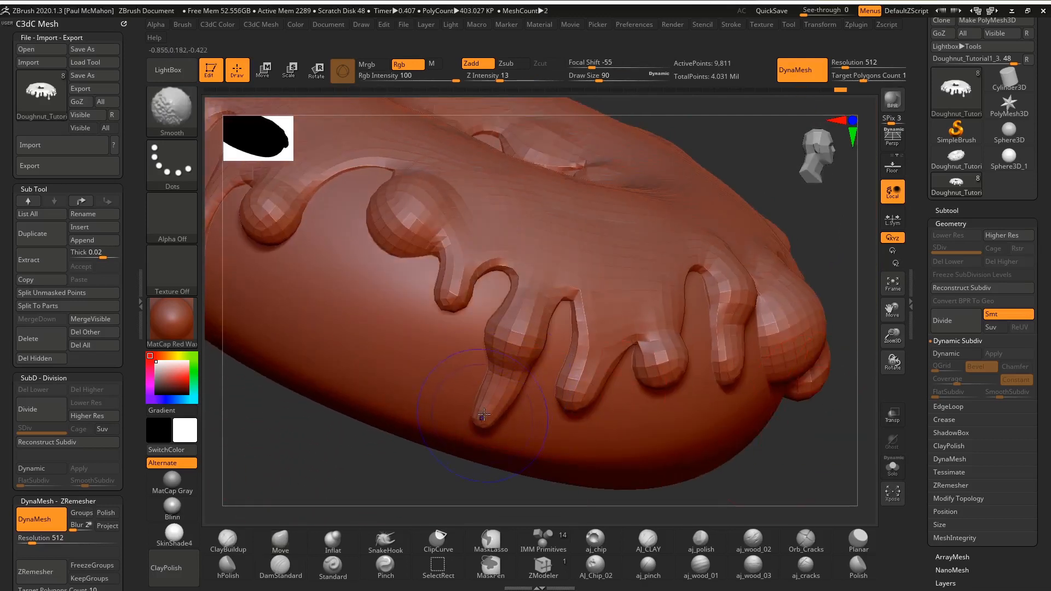
{"action": "left_click_drag", "start_coordinate": [492, 351], "coordinate": [481, 353]}
{"action": "left_click_drag", "start_coordinate": [485, 414], "coordinate": [478, 423]}
Step: Adjust the neighbouring drip's tip and the arch between it and the narrow drip with the Move brush
{"action": "left_click_drag", "start_coordinate": [377, 460], "coordinate": [476, 369]}
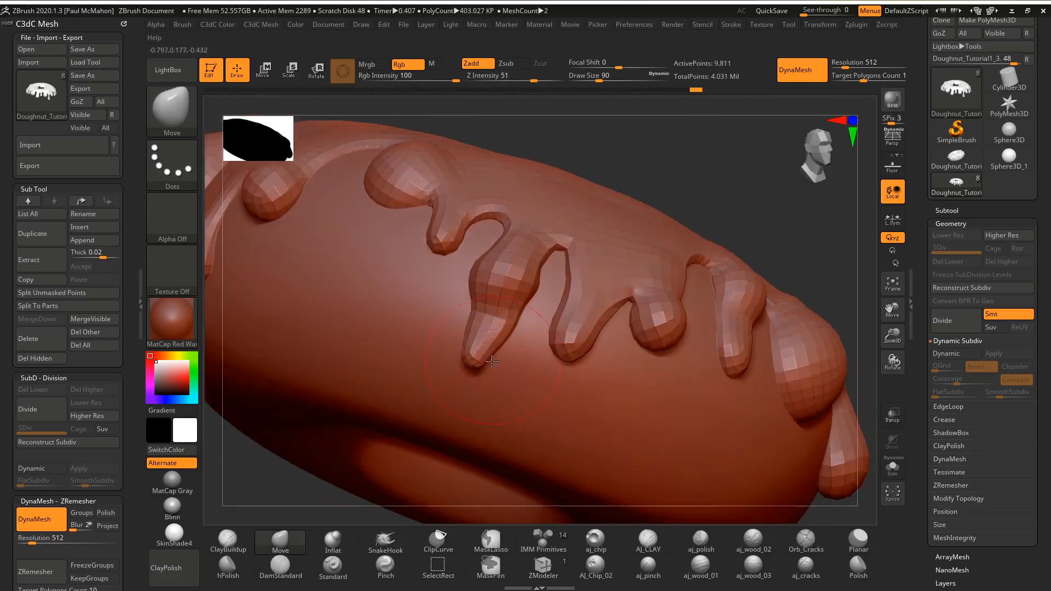
{"action": "left_click_drag", "start_coordinate": [567, 351], "coordinate": [573, 353]}
{"action": "mouse_move", "coordinate": [575, 276]}
{"action": "left_mouse_down"}
{"action": "mouse_move", "coordinate": [580, 246]}
{"action": "mouse_move", "coordinate": [523, 315]}
{"action": "mouse_move", "coordinate": [539, 280]}
{"action": "left_mouse_up"}
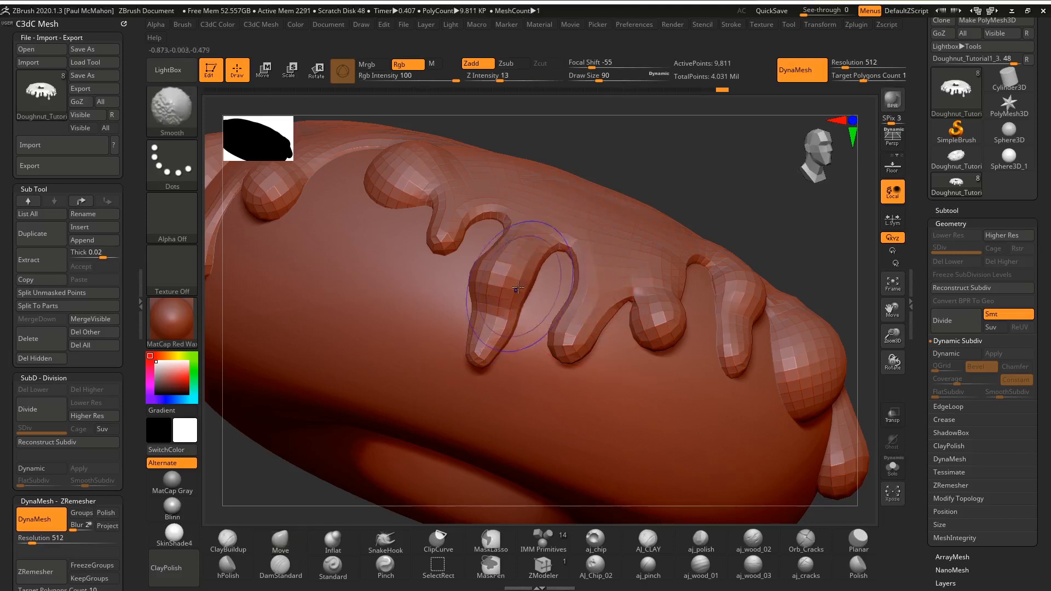
Step: Inflate the end of the narrow drip into a large rounded bulb with the Inflat brush
{"action": "left_click", "coordinate": [335, 542]}
{"action": "mouse_move", "coordinate": [472, 330]}
{"action": "left_mouse_down"}
{"action": "mouse_move", "coordinate": [481, 346]}
{"action": "mouse_move", "coordinate": [470, 332]}
{"action": "mouse_move", "coordinate": [503, 265]}
{"action": "mouse_move", "coordinate": [469, 348]}
{"action": "left_mouse_up"}
{"action": "left_click_drag", "start_coordinate": [698, 196], "coordinate": [662, 213]}
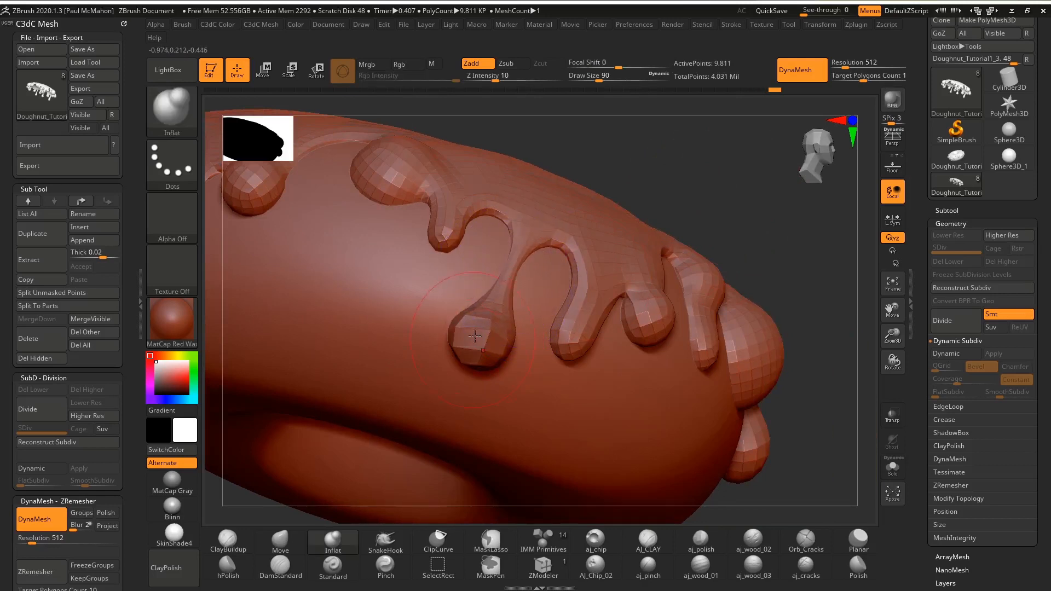
Step: Smooth the neck of the narrow drip into its inflated bulb from several viewing angles
{"action": "left_click_drag", "start_coordinate": [489, 324], "coordinate": [499, 305], "text": "shift"}
{"action": "left_click_drag", "start_coordinate": [766, 192], "coordinate": [736, 252]}
{"action": "mouse_move", "coordinate": [590, 410]}
{"action": "left_mouse_down"}
{"action": "mouse_move", "coordinate": [527, 406]}
{"action": "mouse_move", "coordinate": [556, 418]}
{"action": "left_mouse_up"}
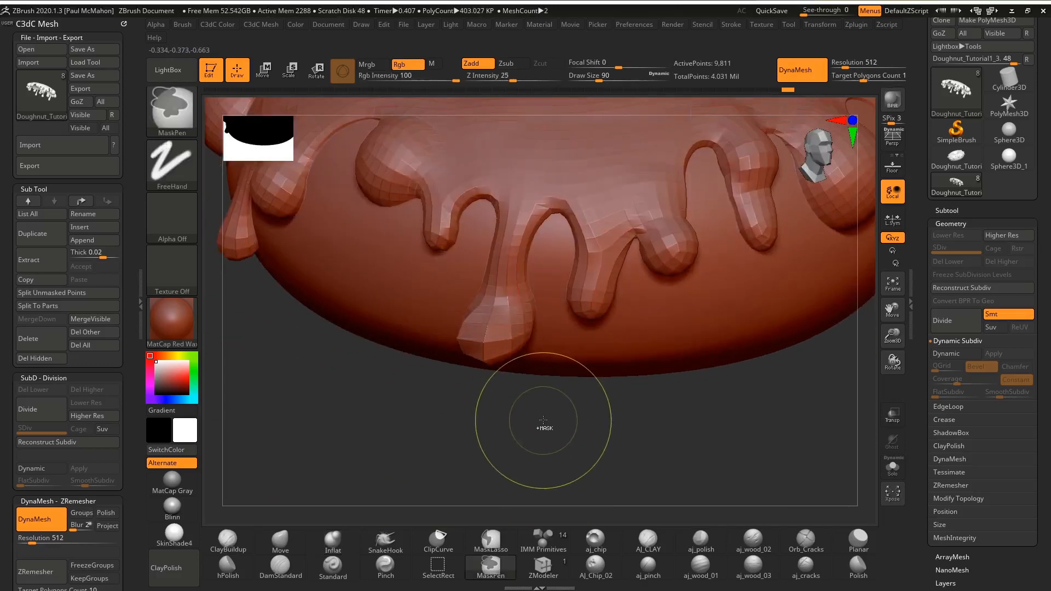
{"action": "key", "text": "ctrl+z"}
{"action": "left_click_drag", "start_coordinate": [509, 266], "coordinate": [512, 252], "text": "shift"}
{"action": "left_click_drag", "start_coordinate": [426, 374], "coordinate": [355, 381]}
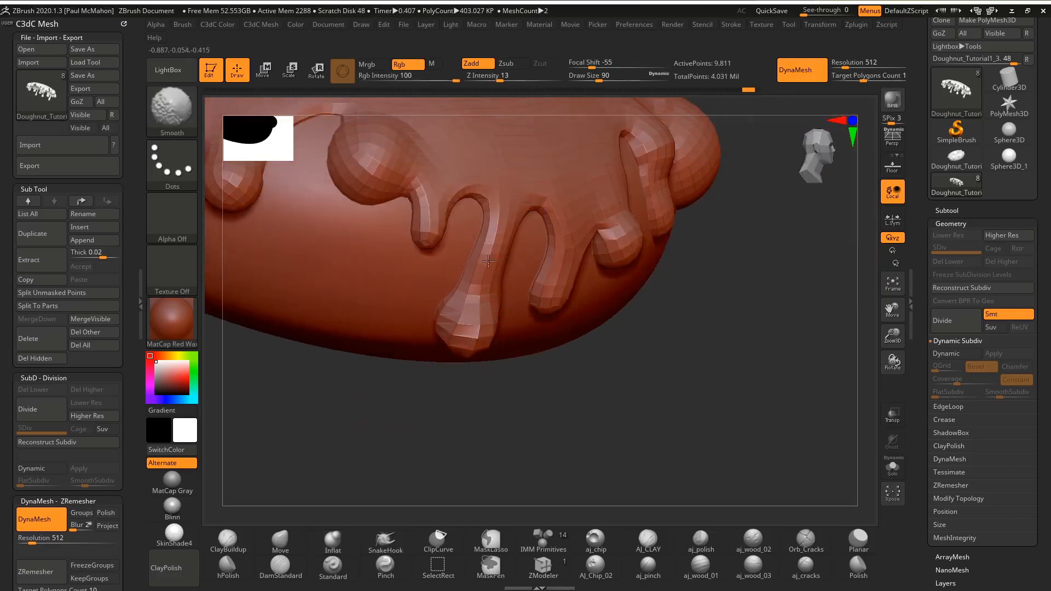
{"action": "left_click_drag", "start_coordinate": [629, 383], "coordinate": [590, 369]}
{"action": "mouse_move", "coordinate": [507, 223]}
{"action": "left_mouse_down", "text": "shift"}
{"action": "mouse_move", "coordinate": [504, 255]}
{"action": "mouse_move", "coordinate": [503, 241]}
{"action": "left_mouse_up", "text": "shift"}
{"action": "left_click_drag", "start_coordinate": [382, 415], "coordinate": [527, 329]}
{"action": "left_click_drag", "start_coordinate": [629, 348], "coordinate": [505, 311]}
{"action": "mouse_move", "coordinate": [700, 350]}
{"action": "left_mouse_down"}
{"action": "mouse_move", "coordinate": [627, 373]}
{"action": "mouse_move", "coordinate": [613, 404]}
{"action": "left_mouse_up"}
{"action": "left_click_drag", "start_coordinate": [526, 299], "coordinate": [533, 353], "text": "shift"}
{"action": "mouse_move", "coordinate": [394, 390]}
{"action": "left_mouse_down"}
{"action": "mouse_move", "coordinate": [387, 406]}
{"action": "mouse_move", "coordinate": [462, 383]}
{"action": "left_mouse_up"}
Step: Turn on the Dynamic Subdiv preview and smooth the necks of the narrow drip and its neighbour
{"action": "left_click", "coordinate": [952, 353]}
{"action": "mouse_move", "coordinate": [468, 466]}
{"action": "left_mouse_down"}
{"action": "mouse_move", "coordinate": [497, 430]}
{"action": "mouse_move", "coordinate": [513, 377]}
{"action": "left_mouse_up"}
{"action": "left_click_drag", "start_coordinate": [523, 328], "coordinate": [548, 281], "text": "shift"}
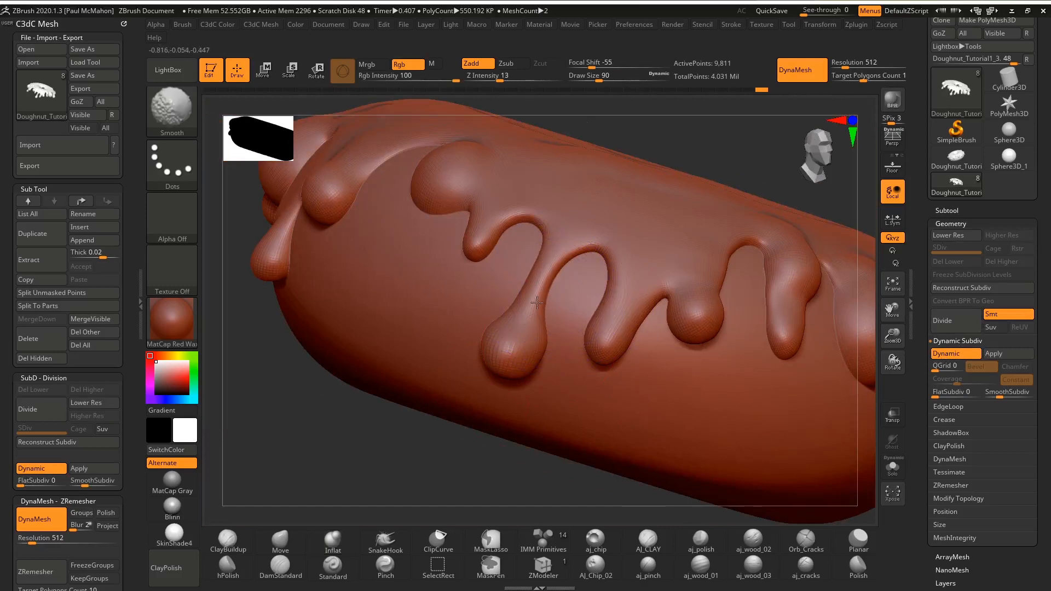
{"action": "left_click_drag", "start_coordinate": [519, 326], "coordinate": [499, 351], "text": "shift"}
{"action": "mouse_move", "coordinate": [621, 312]}
{"action": "left_mouse_down", "text": "shift"}
{"action": "mouse_move", "coordinate": [609, 328]}
{"action": "mouse_move", "coordinate": [606, 309]}
{"action": "left_mouse_up", "text": "shift"}
Step: Inflate the tips of the neighbouring drip and the short drip beside the large bulge with the Inflat brush
{"action": "mouse_move", "coordinate": [607, 351]}
{"action": "left_mouse_down"}
{"action": "mouse_move", "coordinate": [620, 354]}
{"action": "mouse_move", "coordinate": [578, 341]}
{"action": "left_mouse_up"}
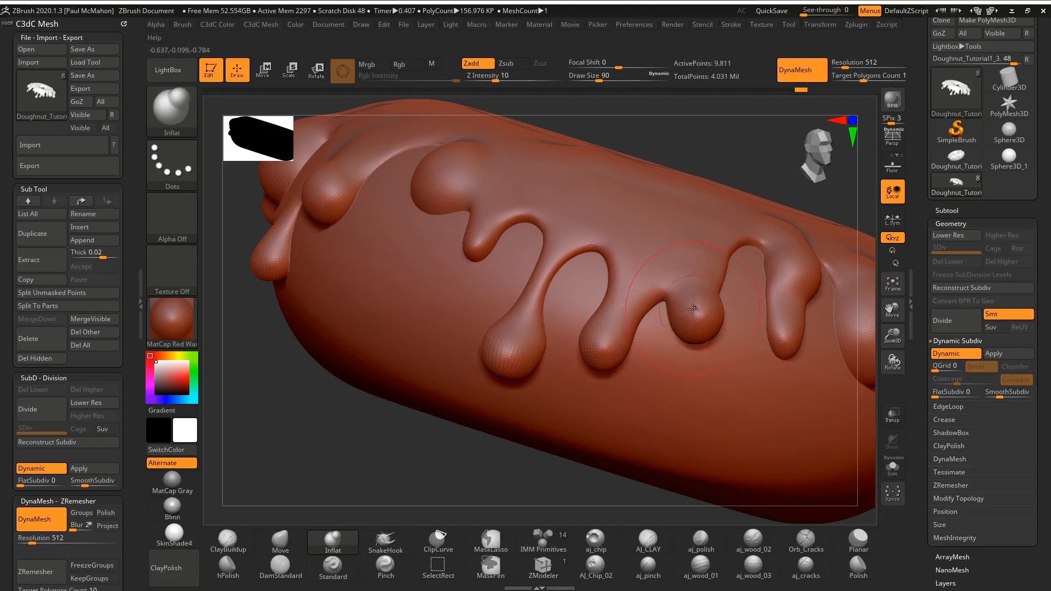
{"action": "left_click_drag", "start_coordinate": [325, 411], "coordinate": [364, 432]}
{"action": "left_click_drag", "start_coordinate": [563, 277], "coordinate": [561, 291]}
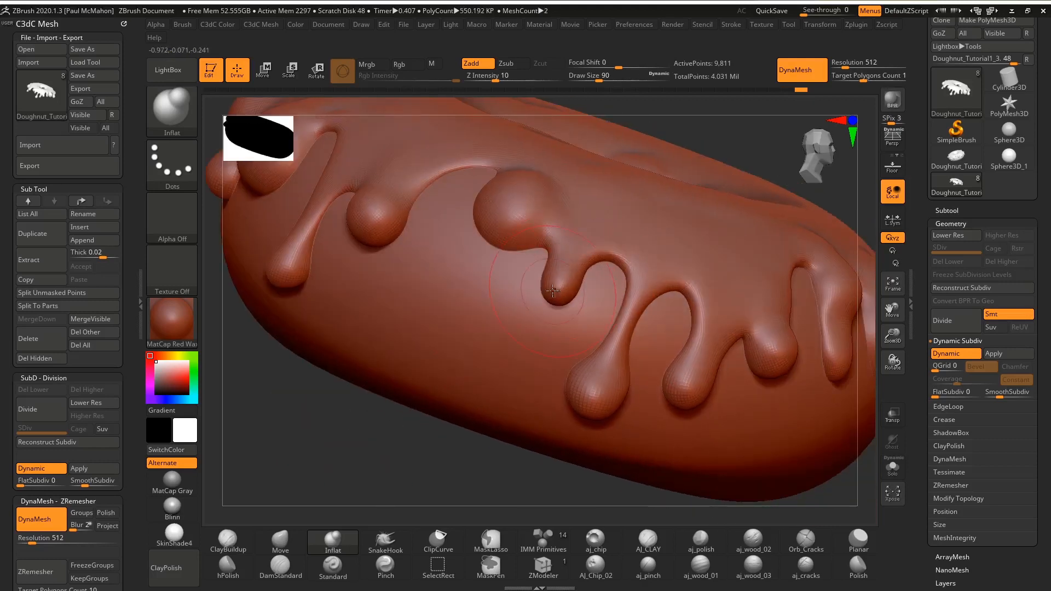
{"action": "left_click_drag", "start_coordinate": [289, 425], "coordinate": [302, 449]}
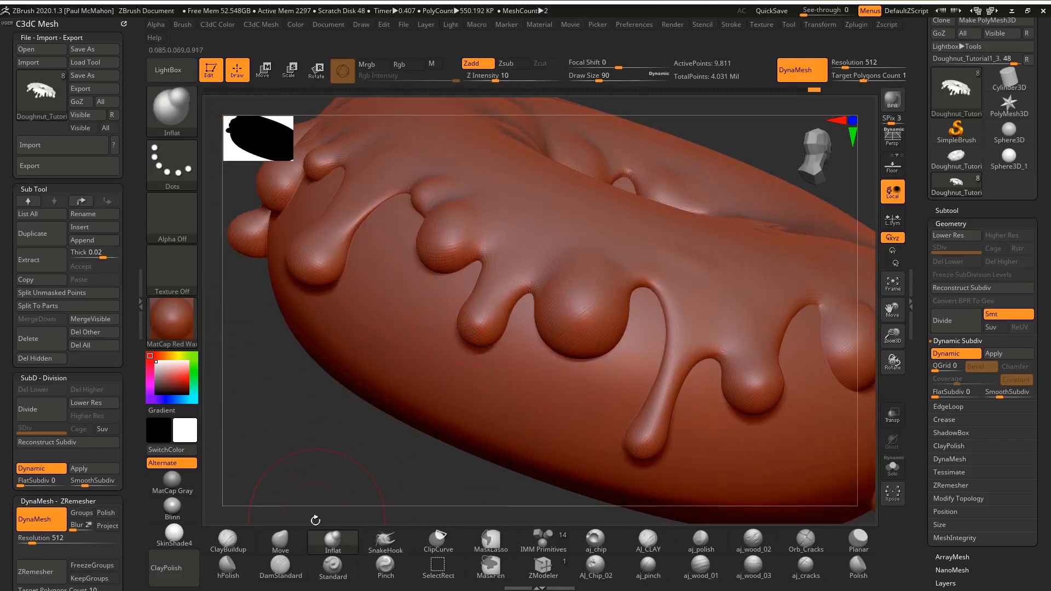
Step: Reshape the icing edge and arches around the large round bead with the Move brush
{"action": "key", "text": "b"}
{"action": "key", "text": "m"}
{"action": "key", "text": "v"}
{"action": "mouse_move", "coordinate": [479, 262]}
{"action": "left_mouse_down"}
{"action": "mouse_move", "coordinate": [495, 259]}
{"action": "mouse_move", "coordinate": [520, 282]}
{"action": "left_mouse_up"}
{"action": "left_click_drag", "start_coordinate": [652, 290], "coordinate": [668, 331]}
{"action": "left_click_drag", "start_coordinate": [378, 432], "coordinate": [364, 491]}
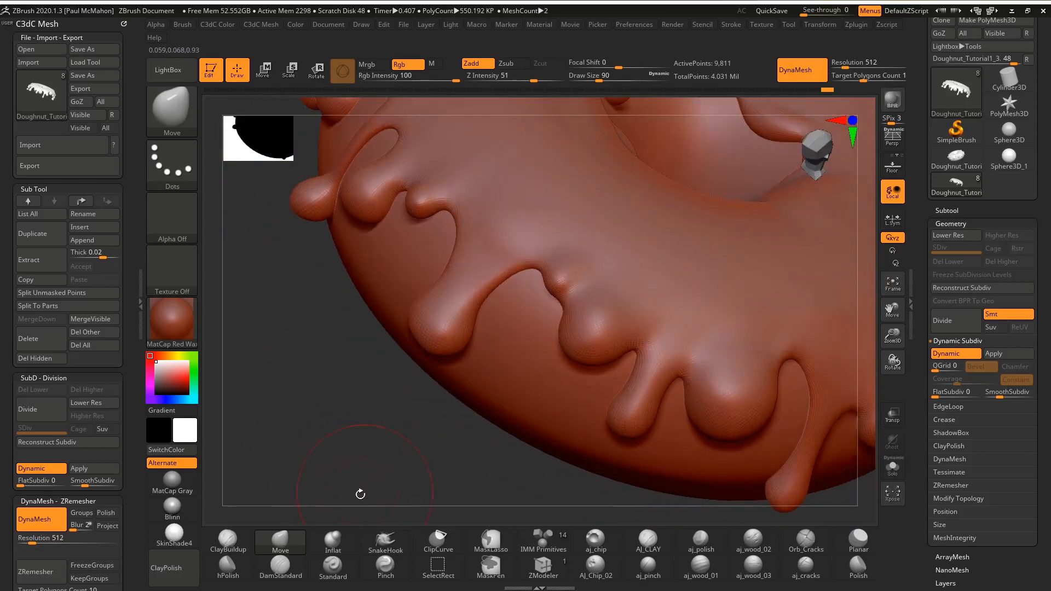
{"action": "left_click_drag", "start_coordinate": [340, 419], "coordinate": [317, 401]}
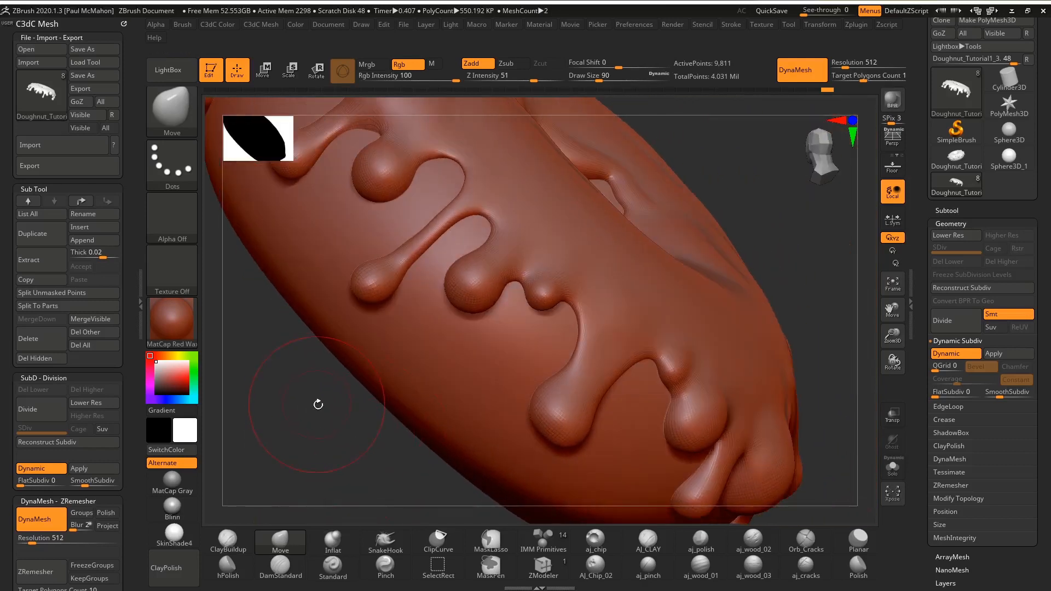
Step: Smooth the neck of the long thin drip beside the round bulges
{"action": "key", "text": "shift"}
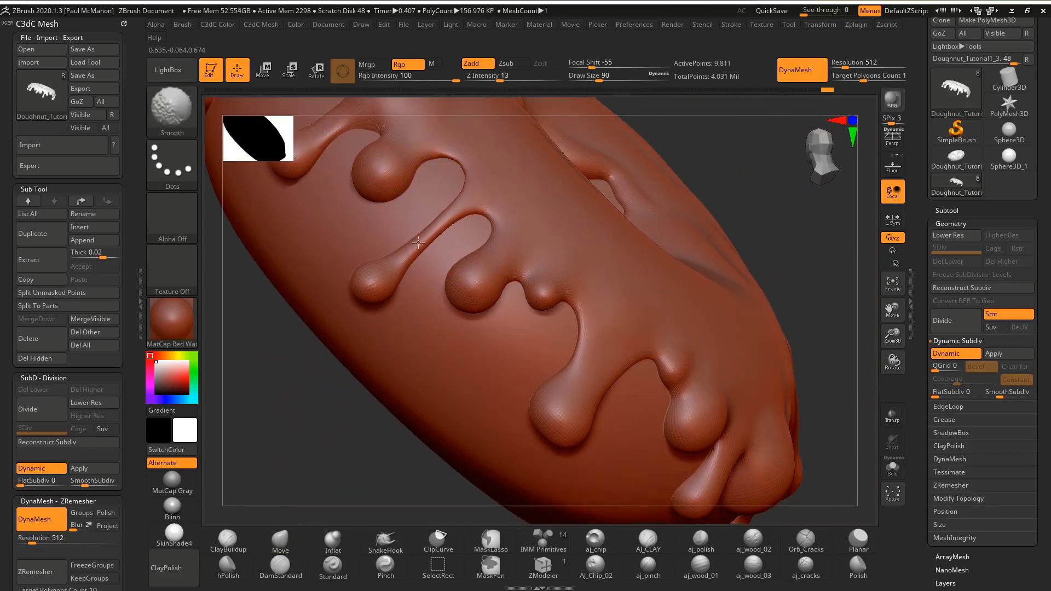
{"action": "left_click_drag", "start_coordinate": [405, 255], "coordinate": [425, 241], "text": "shift"}
{"action": "left_click_drag", "start_coordinate": [258, 337], "coordinate": [307, 304]}
{"action": "mouse_move", "coordinate": [274, 375]}
{"action": "left_mouse_down"}
{"action": "mouse_move", "coordinate": [263, 356]}
{"action": "mouse_move", "coordinate": [304, 329]}
{"action": "mouse_move", "coordinate": [263, 336]}
{"action": "mouse_move", "coordinate": [350, 335]}
{"action": "mouse_move", "coordinate": [357, 319]}
{"action": "mouse_move", "coordinate": [421, 314]}
{"action": "left_mouse_up"}
Step: Shift the bulb at the end of the thin hanging drip slightly sideways with the Move brush
{"action": "left_click", "coordinate": [333, 539]}
{"action": "right_click", "coordinate": [421, 314]}
{"action": "mouse_move", "coordinate": [556, 155]}
{"action": "left_mouse_down"}
{"action": "mouse_move", "coordinate": [595, 160]}
{"action": "mouse_move", "coordinate": [586, 140]}
{"action": "left_mouse_up"}
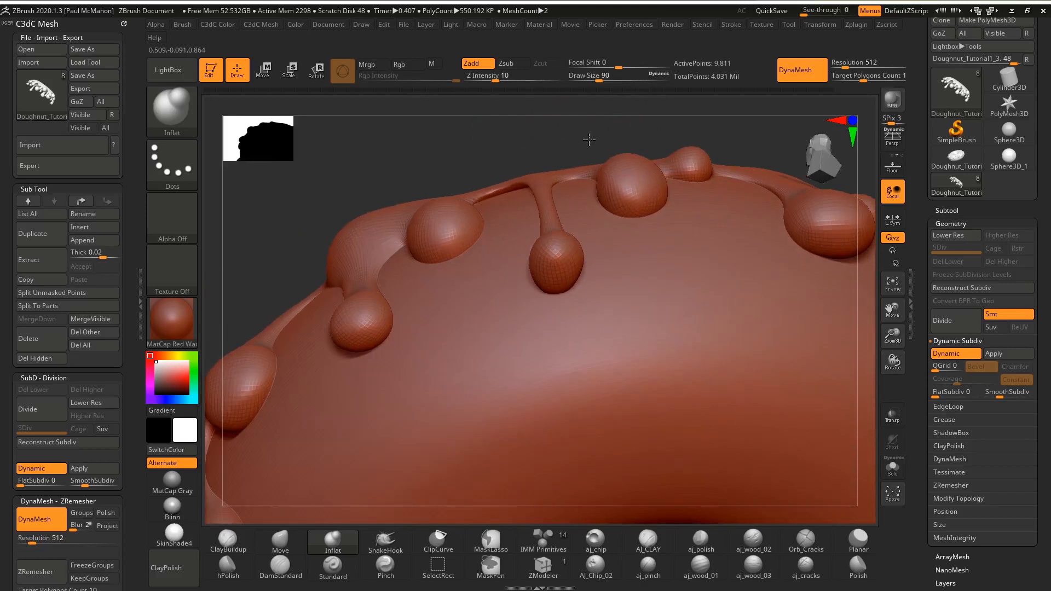
{"action": "left_click", "coordinate": [281, 541]}
{"action": "left_click_drag", "start_coordinate": [561, 268], "coordinate": [576, 284]}
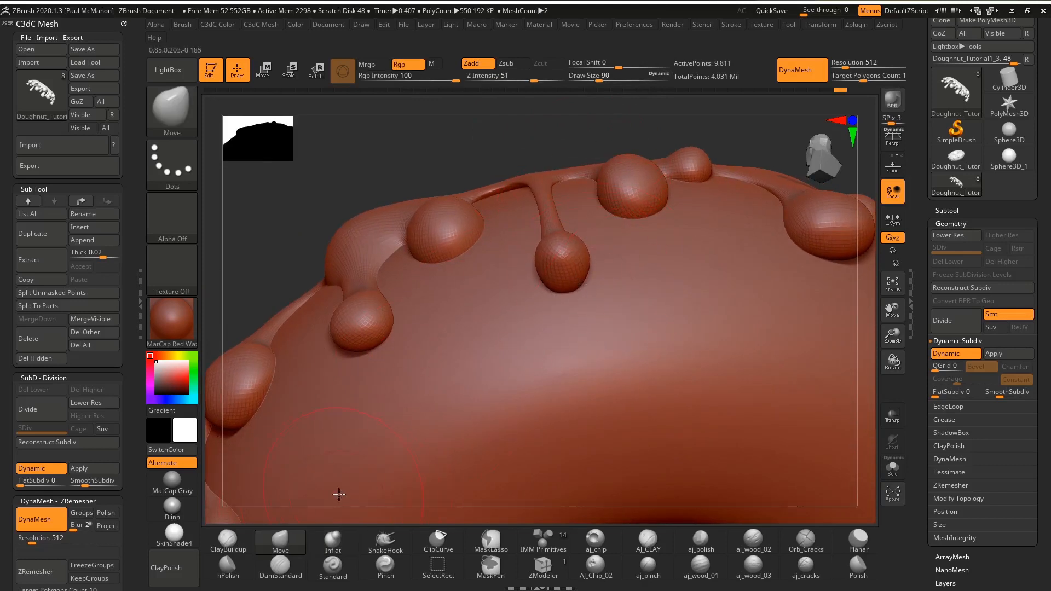
Step: Refine the thin drip's bulb with the Inflat brush at draw size 37 and preview the icing with Dynamic Subdiv
{"action": "left_click", "coordinate": [336, 544]}
{"action": "key", "text": "space"}
{"action": "left_click_drag", "start_coordinate": [513, 187], "coordinate": [503, 187]}
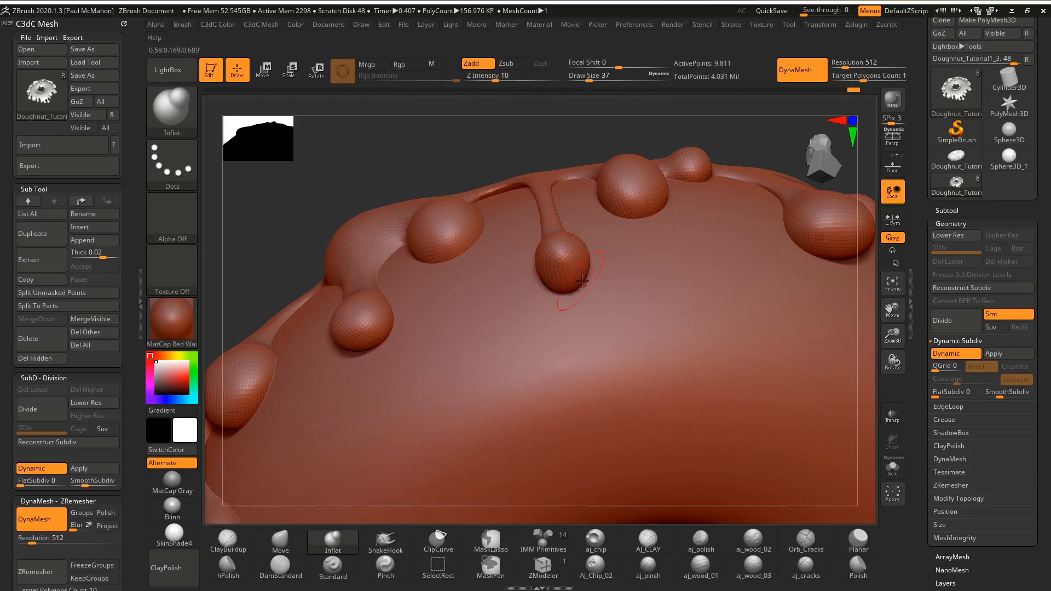
{"action": "left_click", "coordinate": [959, 350]}
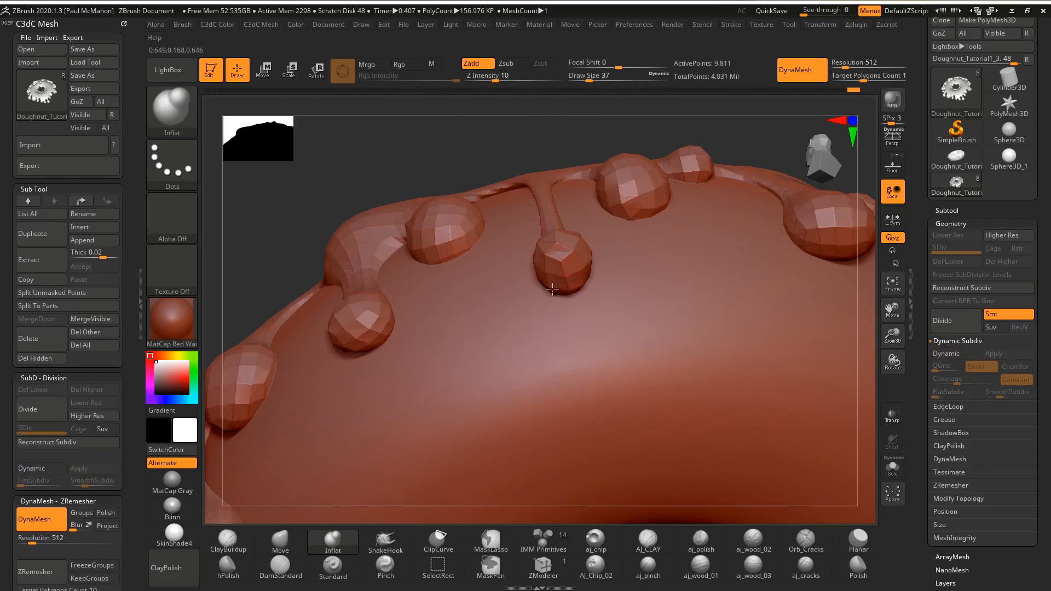
{"action": "left_click_drag", "start_coordinate": [432, 178], "coordinate": [561, 296]}
{"action": "key", "text": "shift"}
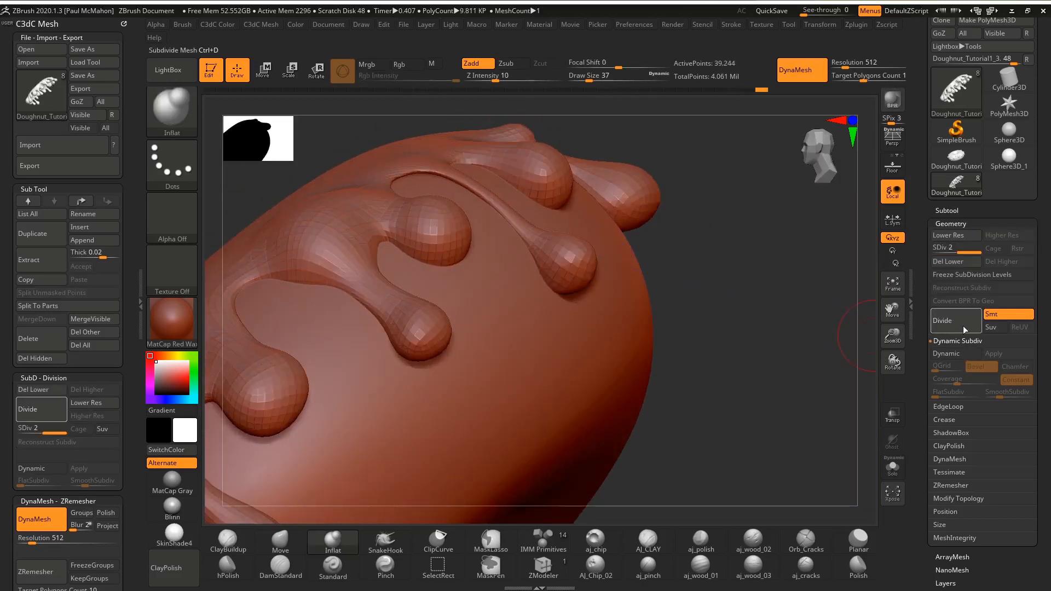
{"action": "left_click", "coordinate": [966, 354]}
{"action": "left_click_drag", "start_coordinate": [820, 347], "coordinate": [783, 352]}
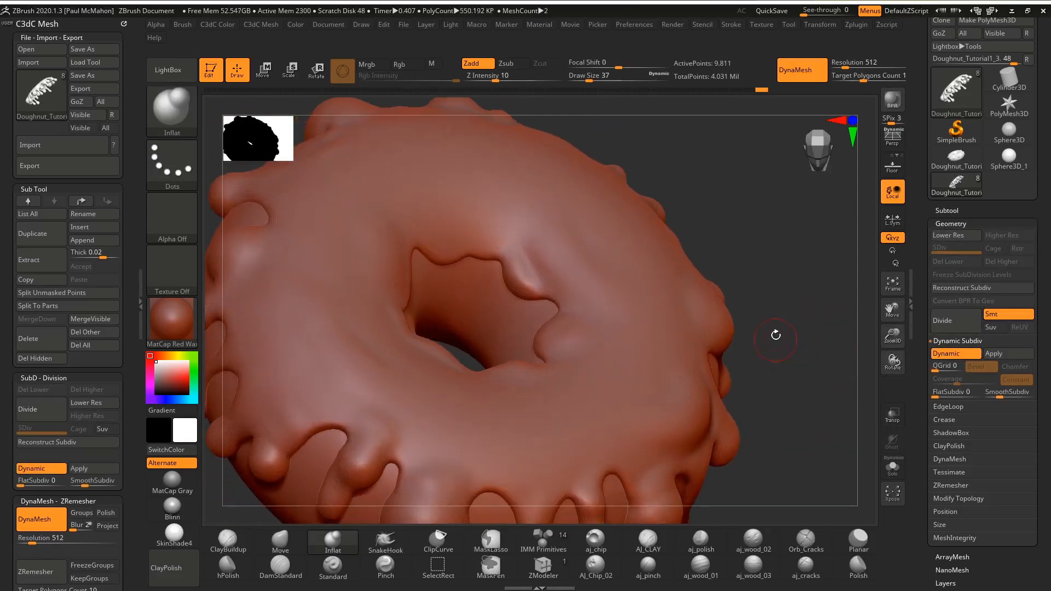
Step: Turn off the subdivision preview and inflate the drips around the centre hole with the Inflat brush at draw size 97
{"action": "left_click", "coordinate": [947, 358]}
{"action": "key", "text": "space"}
{"action": "left_click", "coordinate": [729, 261]}
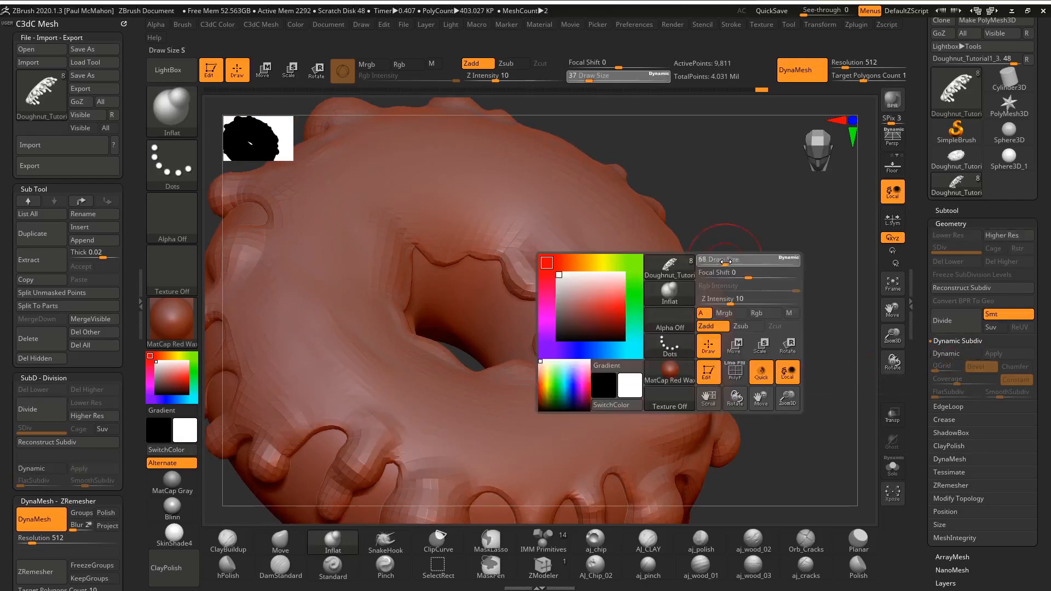
{"action": "mouse_move", "coordinate": [519, 291]}
{"action": "left_mouse_down"}
{"action": "mouse_move", "coordinate": [514, 282]}
{"action": "mouse_move", "coordinate": [558, 295]}
{"action": "left_mouse_up"}
{"action": "left_click_drag", "start_coordinate": [810, 272], "coordinate": [787, 315]}
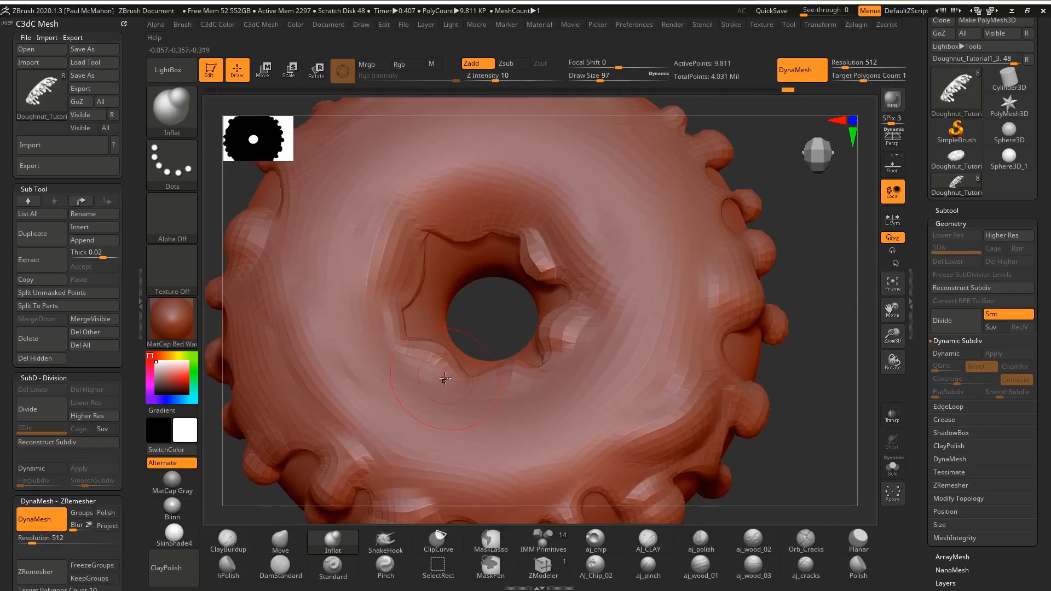
{"action": "left_click_drag", "start_coordinate": [418, 280], "coordinate": [416, 266]}
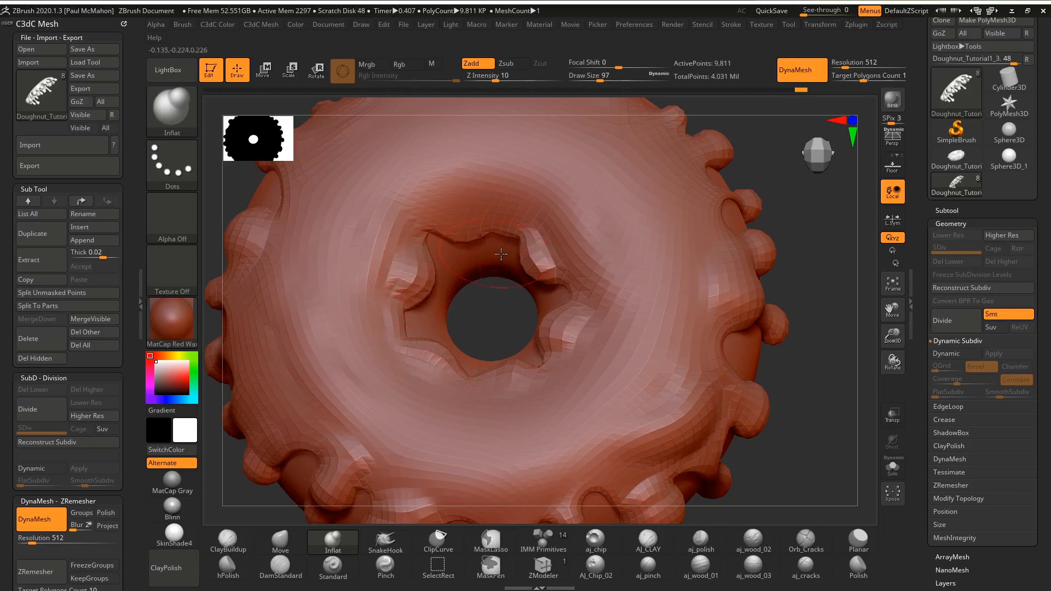
{"action": "mouse_move", "coordinate": [815, 248]}
{"action": "left_mouse_down"}
{"action": "mouse_move", "coordinate": [490, 321]}
{"action": "mouse_move", "coordinate": [493, 310]}
{"action": "left_mouse_up"}
Step: Reshape the inner drips at the edge of the centre hole with the Move brush and smooth the icing above them
{"action": "left_click", "coordinate": [280, 540]}
{"action": "mouse_move", "coordinate": [751, 276]}
{"action": "left_mouse_down"}
{"action": "mouse_move", "coordinate": [725, 251]}
{"action": "mouse_move", "coordinate": [678, 254]}
{"action": "left_mouse_up"}
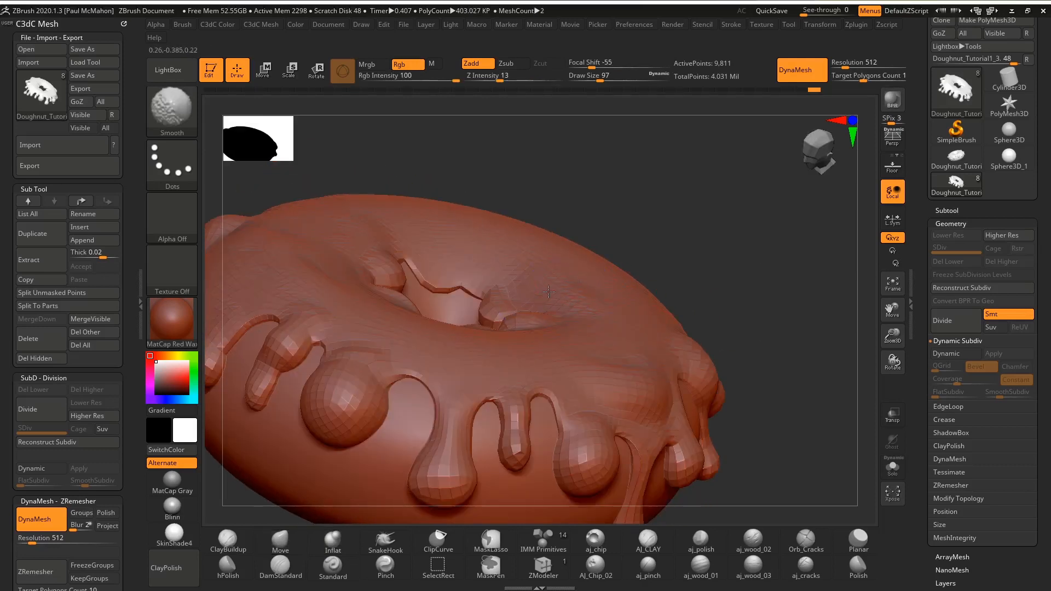
{"action": "left_click_drag", "start_coordinate": [526, 292], "coordinate": [527, 289], "text": "shift"}
{"action": "mouse_move", "coordinate": [758, 232]}
{"action": "left_mouse_down"}
{"action": "mouse_move", "coordinate": [753, 301]}
{"action": "mouse_move", "coordinate": [802, 305]}
{"action": "mouse_move", "coordinate": [801, 322]}
{"action": "left_mouse_up"}
{"action": "left_click_drag", "start_coordinate": [443, 389], "coordinate": [454, 398]}
{"action": "left_click_drag", "start_coordinate": [450, 352], "coordinate": [365, 321]}
{"action": "mouse_move", "coordinate": [784, 220]}
{"action": "left_mouse_down", "text": "alt"}
{"action": "mouse_move", "coordinate": [802, 229]}
{"action": "mouse_move", "coordinate": [804, 290]}
{"action": "left_mouse_up", "text": "alt"}
{"action": "left_click_drag", "start_coordinate": [455, 411], "coordinate": [445, 425]}
{"action": "left_click_drag", "start_coordinate": [439, 385], "coordinate": [506, 379]}
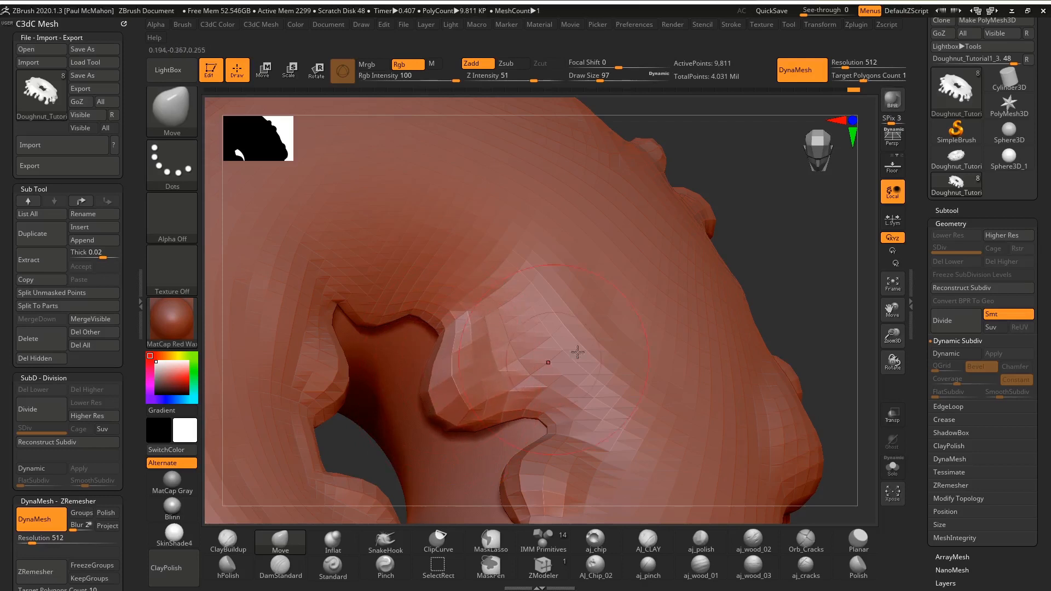
{"action": "left_click_drag", "start_coordinate": [812, 321], "coordinate": [753, 326], "text": "alt"}
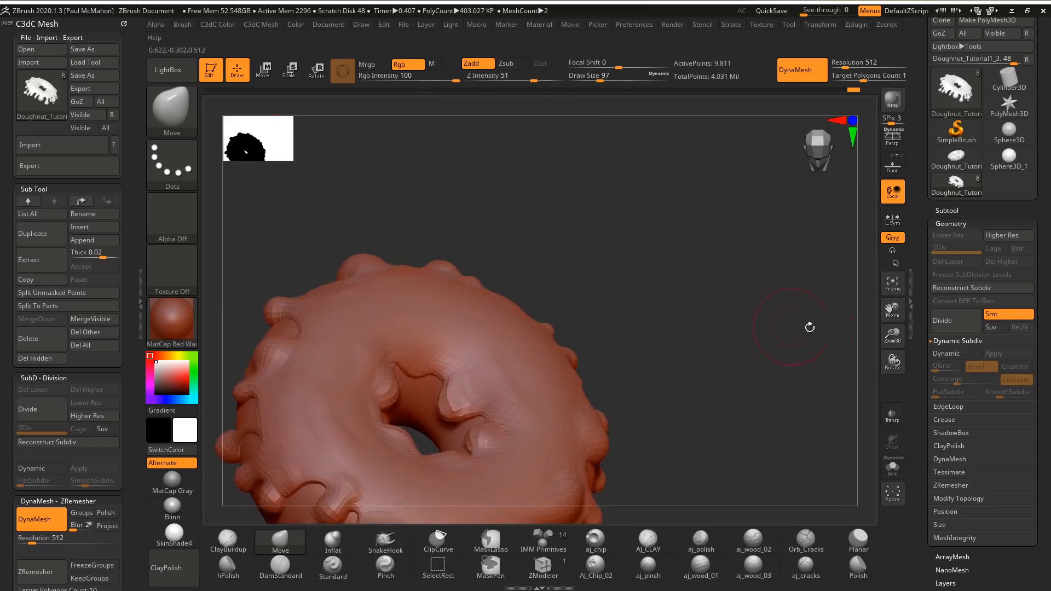
Step: Turn on the Dynamic Subdiv preview and examine the whole icing from above and from the sides
{"action": "left_click", "coordinate": [953, 335]}
{"action": "left_click", "coordinate": [953, 355]}
{"action": "mouse_move", "coordinate": [748, 405]}
{"action": "left_mouse_down"}
{"action": "mouse_move", "coordinate": [760, 370]}
{"action": "mouse_move", "coordinate": [727, 360]}
{"action": "mouse_move", "coordinate": [755, 399]}
{"action": "mouse_move", "coordinate": [774, 369]}
{"action": "mouse_move", "coordinate": [755, 380]}
{"action": "mouse_move", "coordinate": [771, 406]}
{"action": "mouse_move", "coordinate": [753, 398]}
{"action": "left_mouse_up"}
{"action": "key", "text": "shift"}
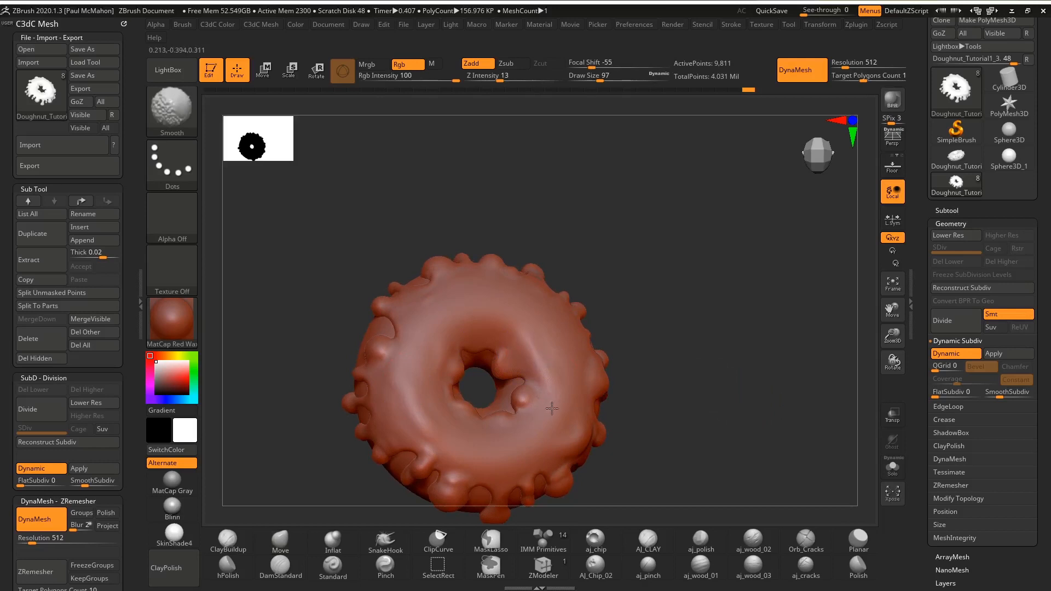
{"action": "mouse_move", "coordinate": [671, 362]}
{"action": "left_mouse_down"}
{"action": "mouse_move", "coordinate": [723, 371]}
{"action": "mouse_move", "coordinate": [755, 277]}
{"action": "mouse_move", "coordinate": [716, 295]}
{"action": "mouse_move", "coordinate": [708, 340]}
{"action": "mouse_move", "coordinate": [734, 356]}
{"action": "mouse_move", "coordinate": [458, 203]}
{"action": "left_mouse_up"}
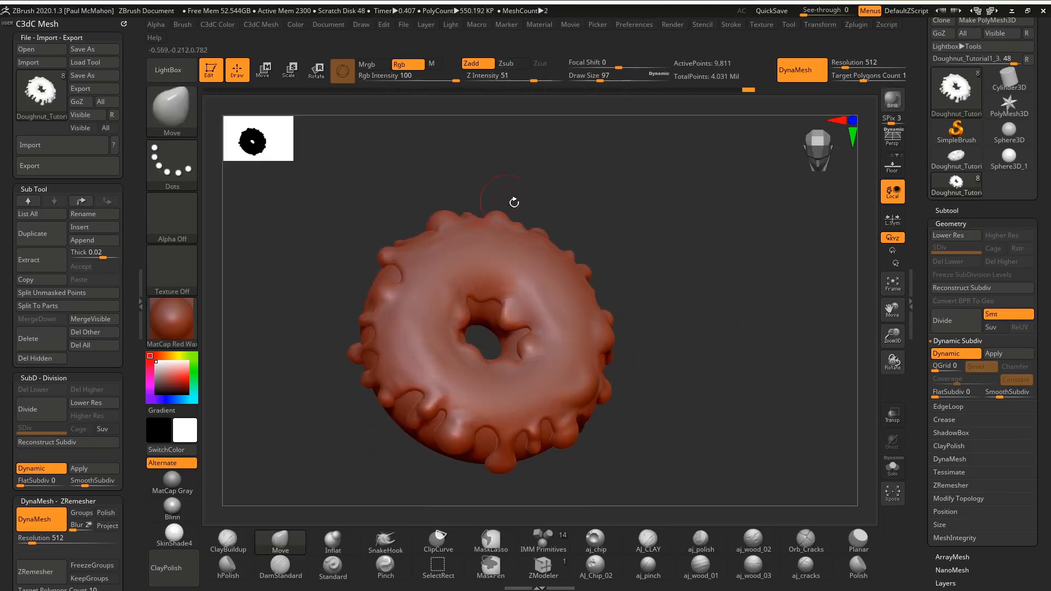
{"action": "left_click_drag", "start_coordinate": [730, 283], "coordinate": [756, 288]}
{"action": "left_click_drag", "start_coordinate": [667, 345], "coordinate": [749, 326]}
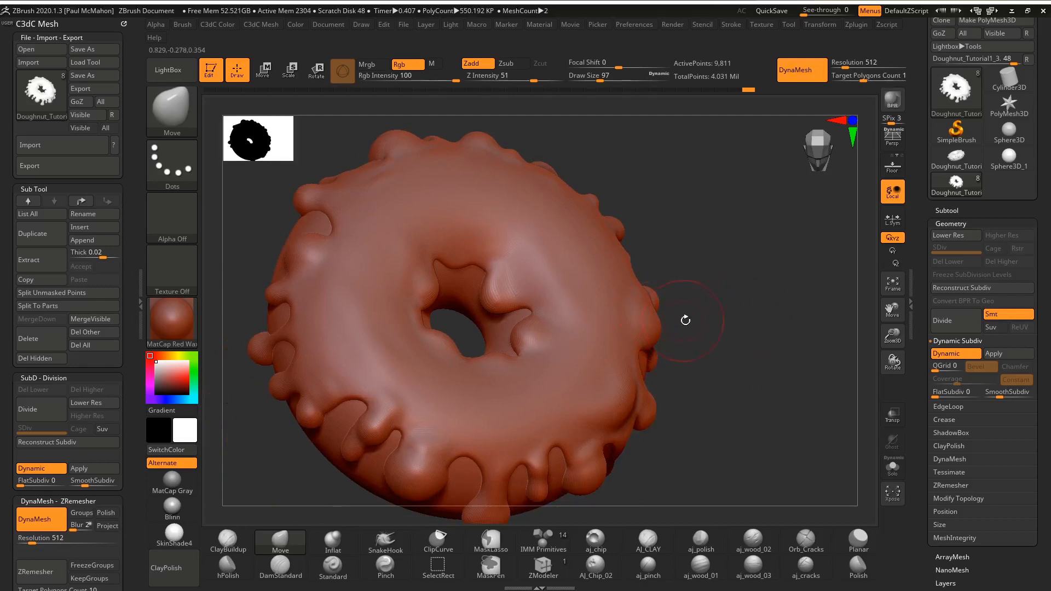
{"action": "left_click_drag", "start_coordinate": [758, 318], "coordinate": [783, 334]}
{"action": "mouse_move", "coordinate": [792, 354]}
{"action": "left_mouse_down"}
{"action": "mouse_move", "coordinate": [874, 312]}
{"action": "mouse_move", "coordinate": [809, 345]}
{"action": "left_mouse_up"}
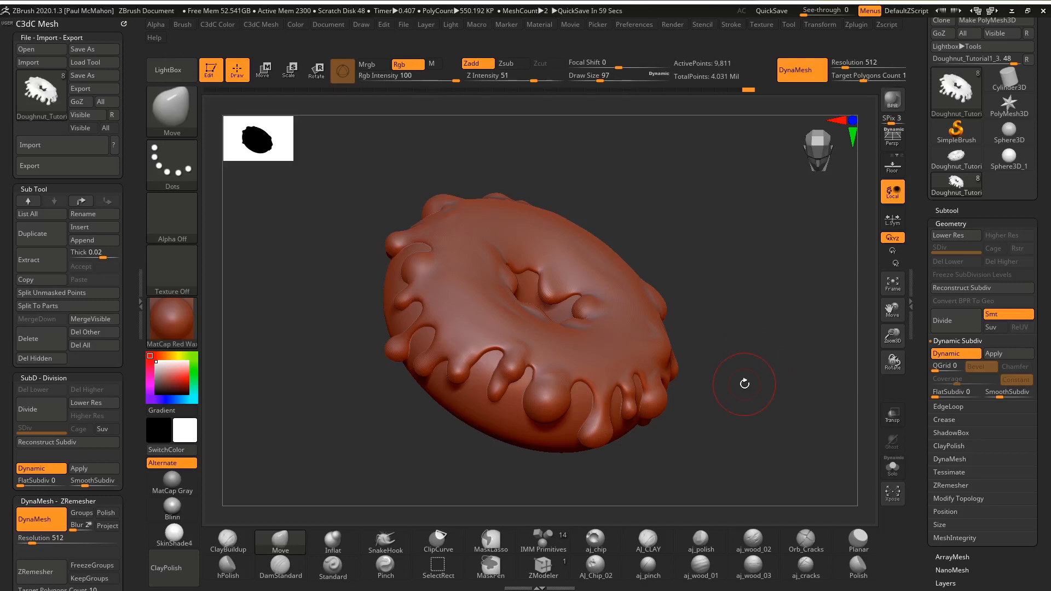
Step: Smooth the icing around the drips along the front edge
{"action": "left_click_drag", "start_coordinate": [719, 248], "coordinate": [684, 274], "text": "alt"}
{"action": "key", "text": "shift"}
{"action": "mouse_move", "coordinate": [491, 388]}
{"action": "left_mouse_down", "text": "shift"}
{"action": "mouse_move", "coordinate": [474, 398]}
{"action": "mouse_move", "coordinate": [428, 383]}
{"action": "mouse_move", "coordinate": [474, 379]}
{"action": "left_mouse_up", "text": "shift"}
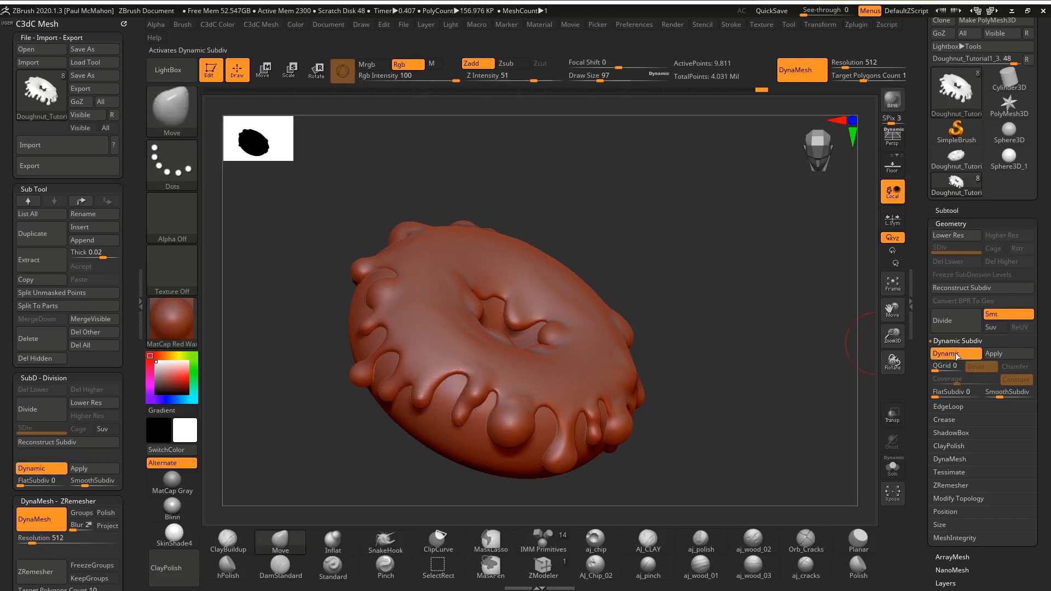
Step: Turn off the subdivision preview and hide the Doughnut_masked subtool so only the icing is shown
{"action": "left_click", "coordinate": [967, 236]}
{"action": "left_click", "coordinate": [947, 210]}
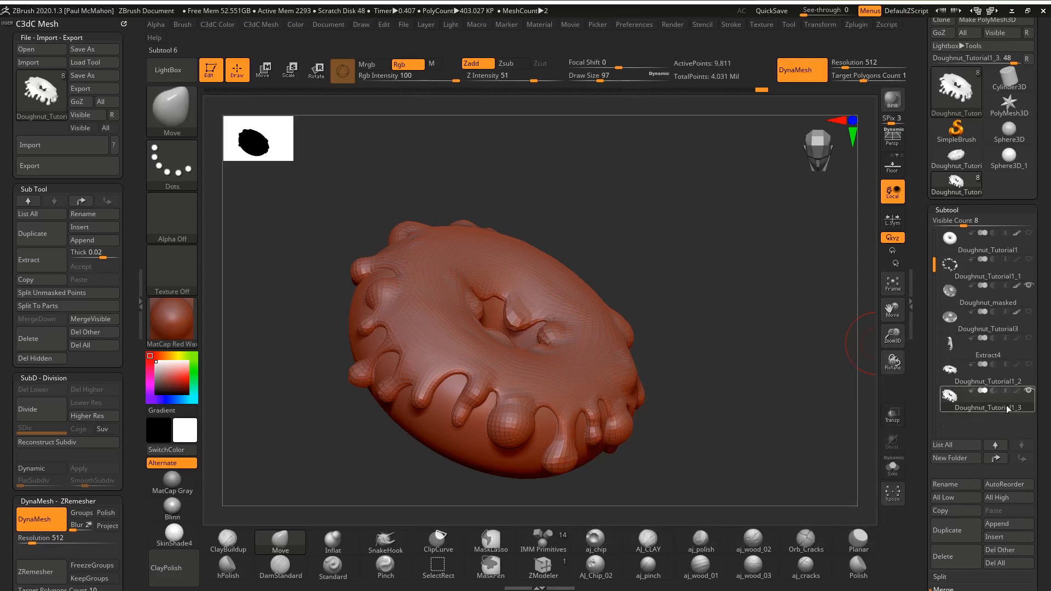
{"action": "left_click_drag", "start_coordinate": [743, 402], "coordinate": [808, 387], "text": "alt"}
{"action": "left_click_drag", "start_coordinate": [934, 265], "coordinate": [938, 234]}
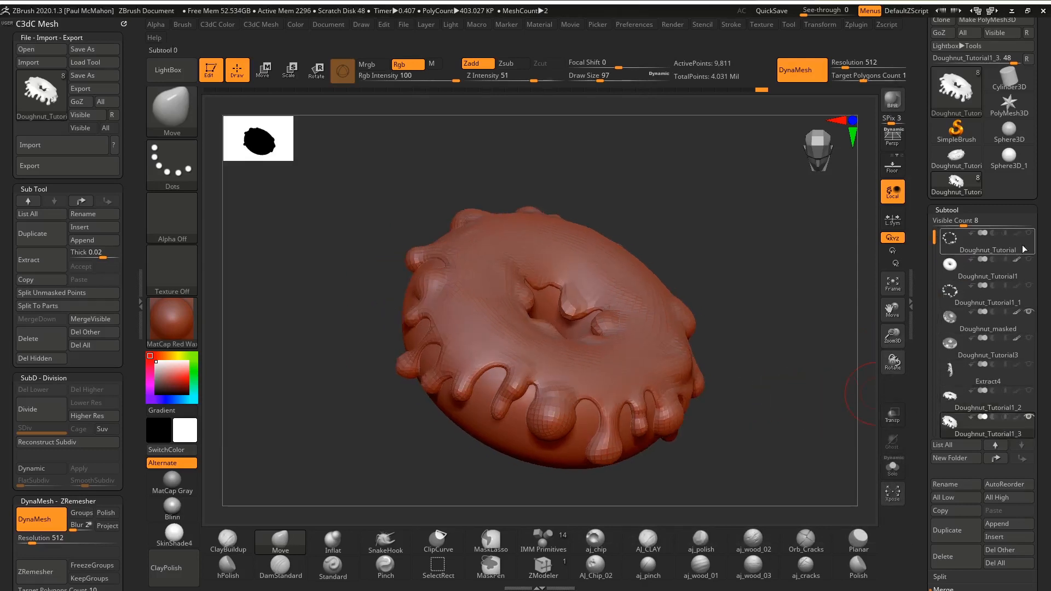
{"action": "left_click", "coordinate": [1028, 311]}
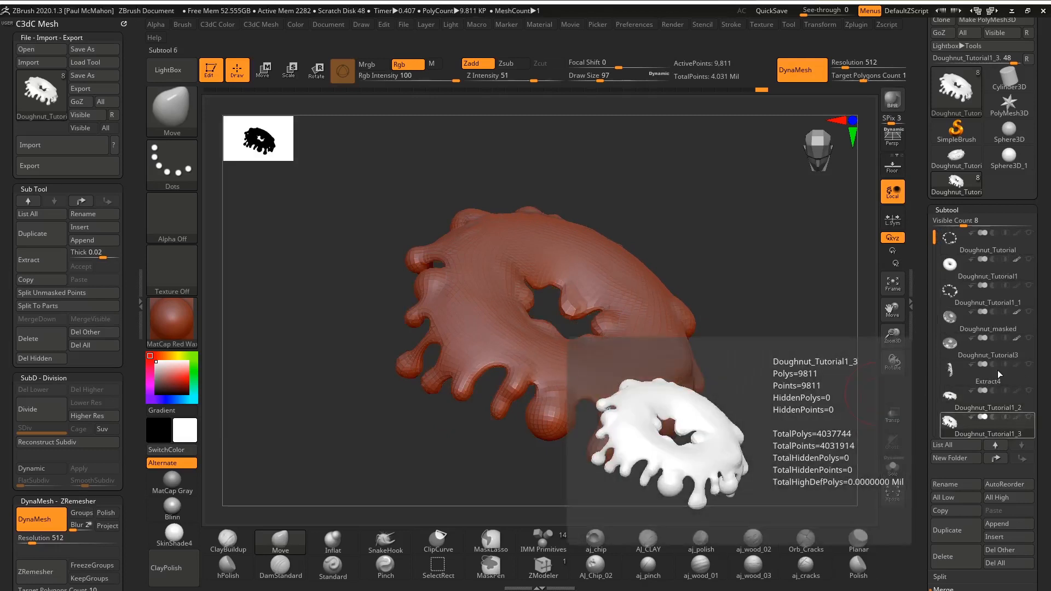
Step: Review the earlier build stages by selecting each subtool in turn, from Doughnut_Tutorial through Doughnut_Tutorial1_2
{"action": "left_click", "coordinate": [1019, 251]}
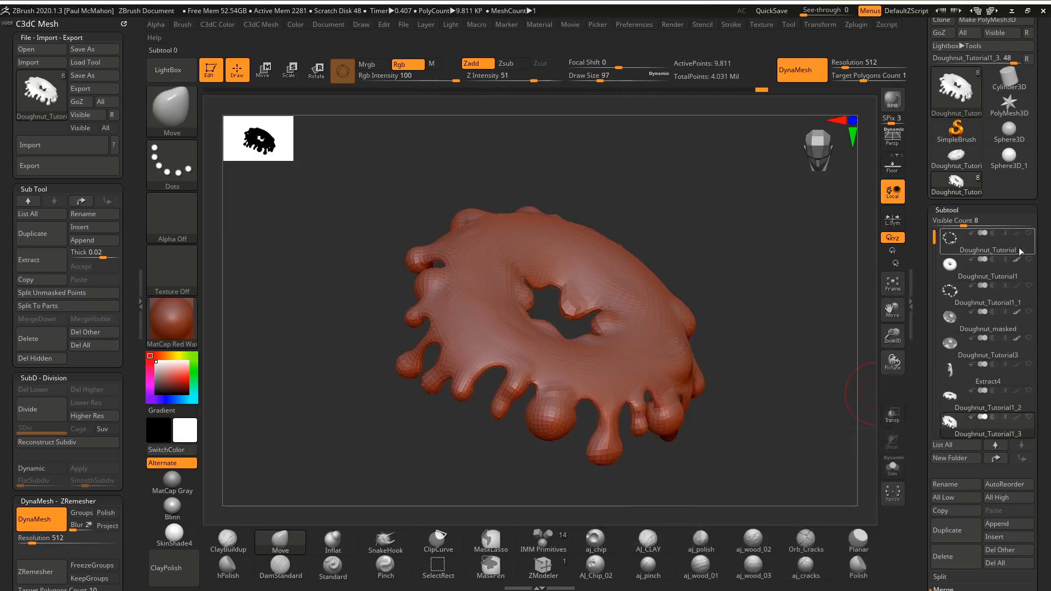
{"action": "key", "text": "f"}
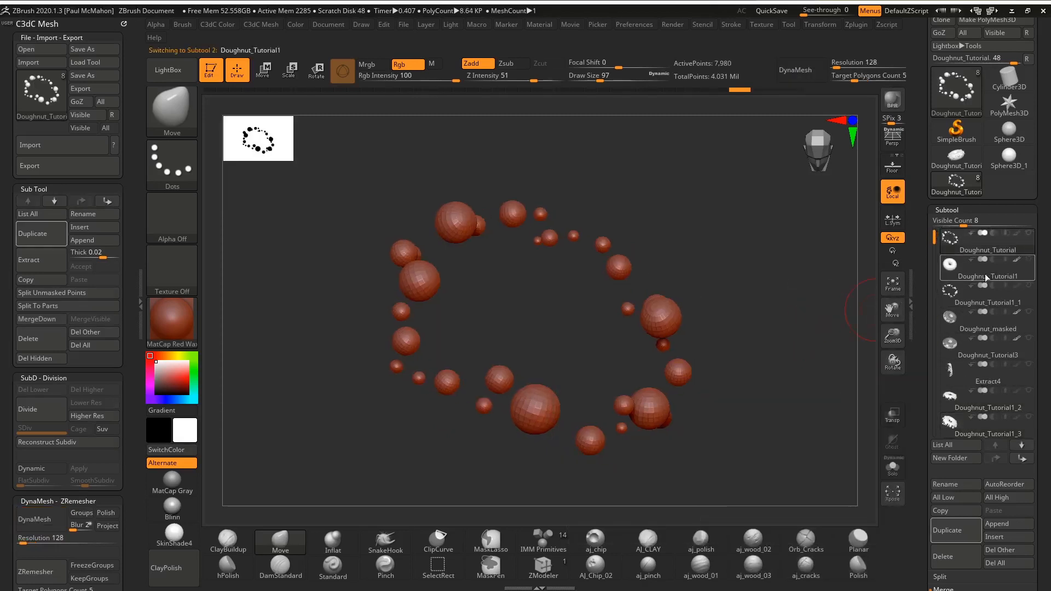
{"action": "left_click", "coordinate": [988, 274]}
{"action": "left_click", "coordinate": [990, 300]}
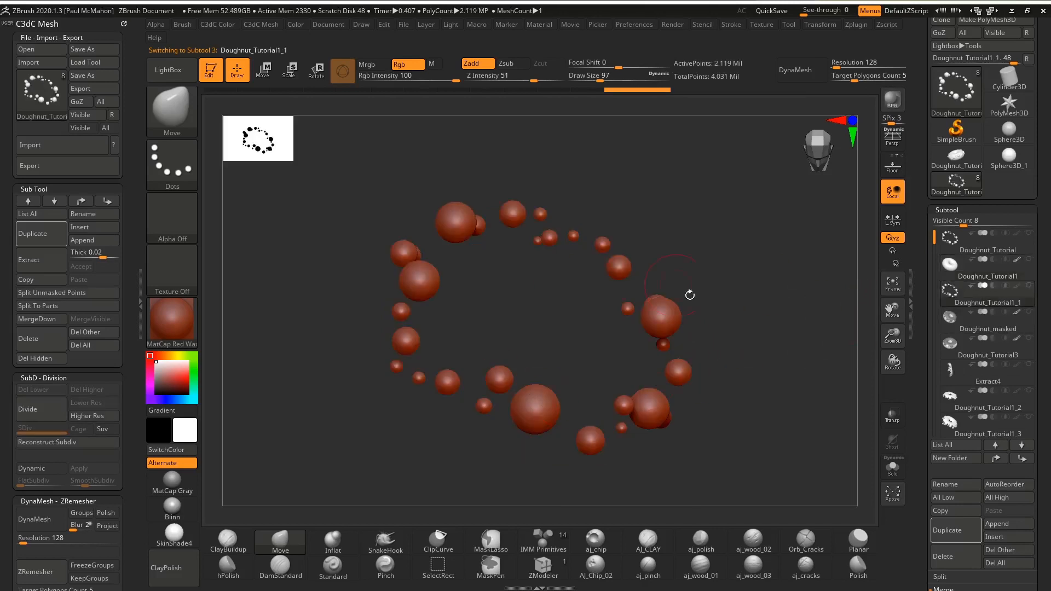
{"action": "left_click", "coordinate": [975, 322]}
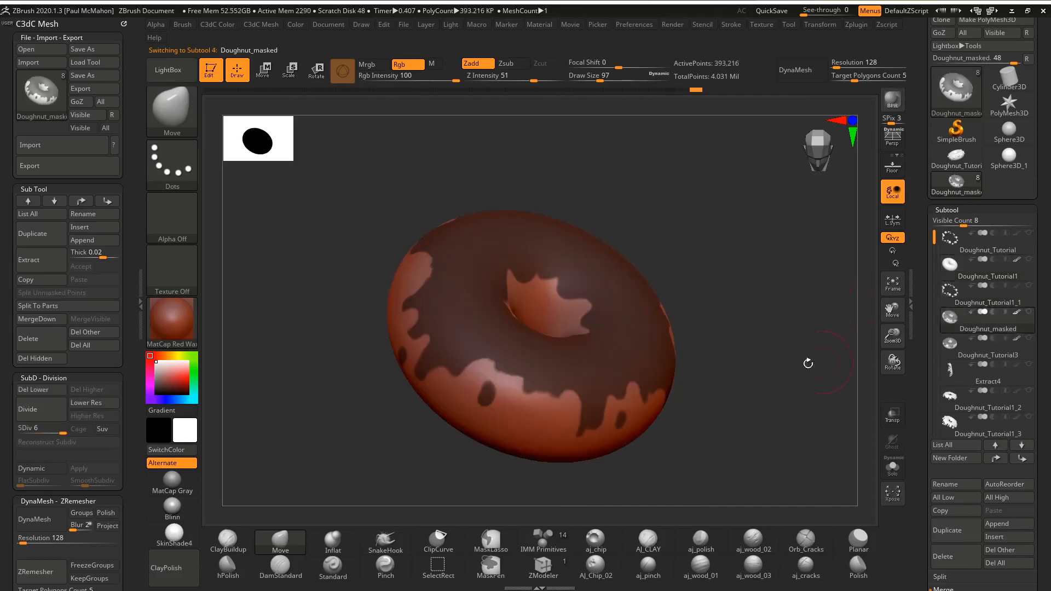
{"action": "left_click_drag", "start_coordinate": [722, 300], "coordinate": [759, 303]}
{"action": "left_click", "coordinate": [974, 354]}
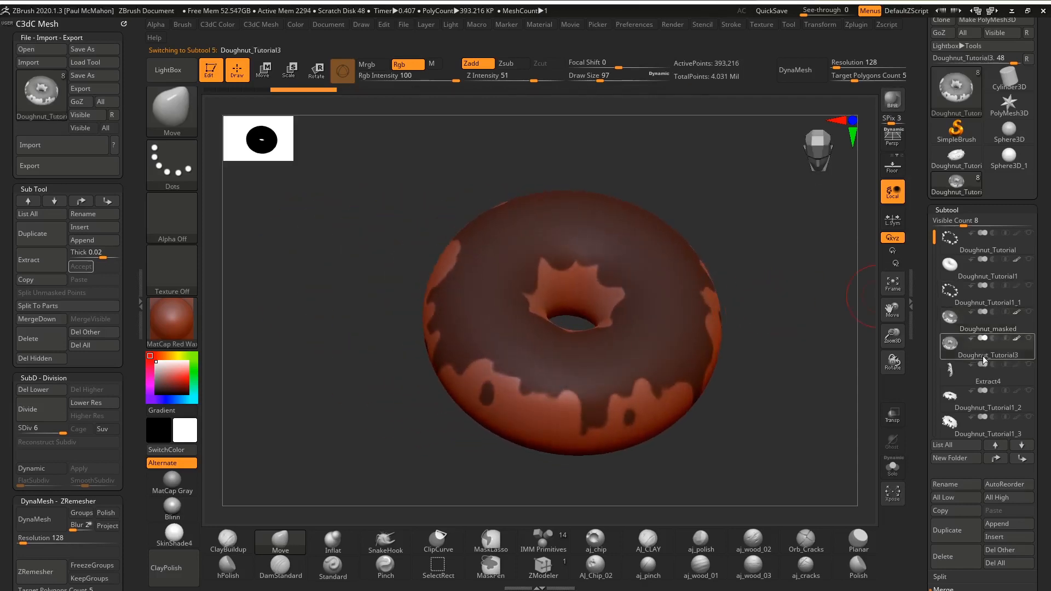
{"action": "left_click", "coordinate": [969, 374]}
{"action": "mouse_move", "coordinate": [778, 401]}
{"action": "left_mouse_down"}
{"action": "mouse_move", "coordinate": [814, 400]}
{"action": "mouse_move", "coordinate": [773, 390]}
{"action": "mouse_move", "coordinate": [713, 401]}
{"action": "mouse_move", "coordinate": [797, 403]}
{"action": "mouse_move", "coordinate": [765, 412]}
{"action": "left_mouse_up"}
{"action": "left_click", "coordinate": [970, 408]}
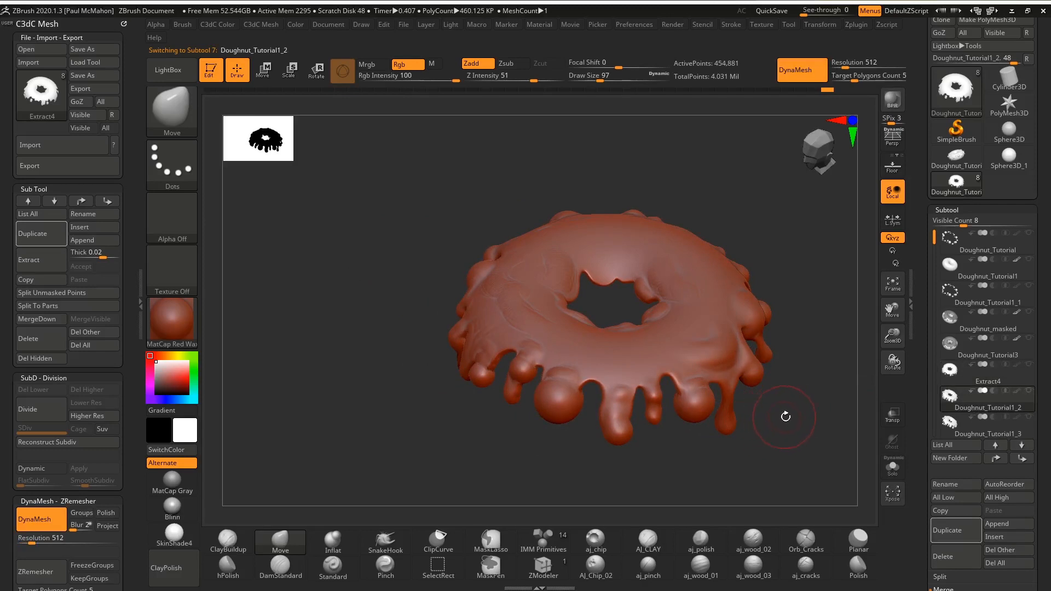
Step: Select the Doughnut_Tutorial1_3 subtool and examine the low-polygon icing from the side and from above
{"action": "left_click", "coordinate": [979, 431]}
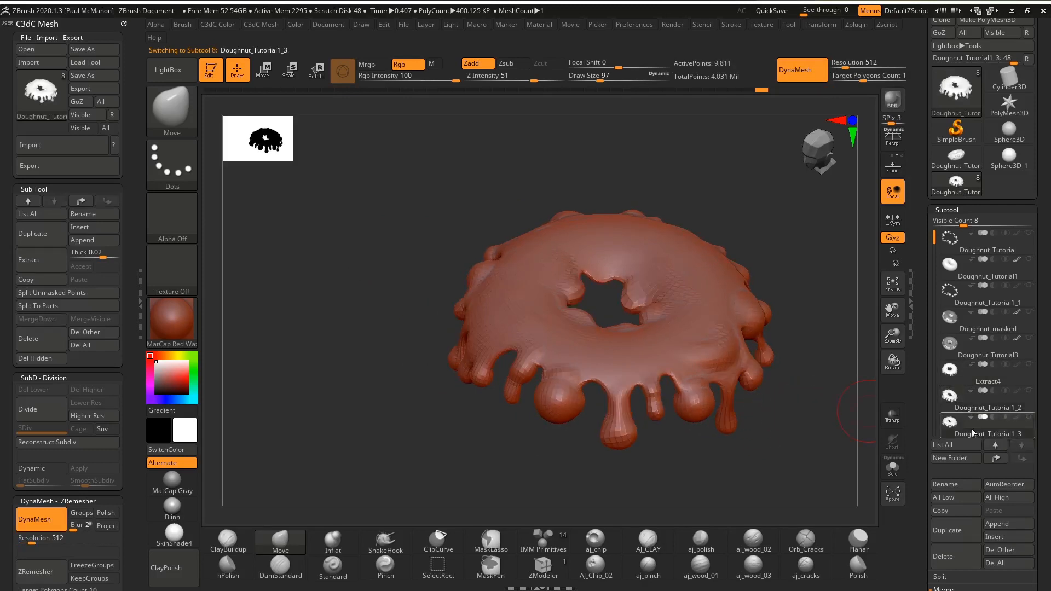
{"action": "left_click_drag", "start_coordinate": [765, 420], "coordinate": [853, 416]}
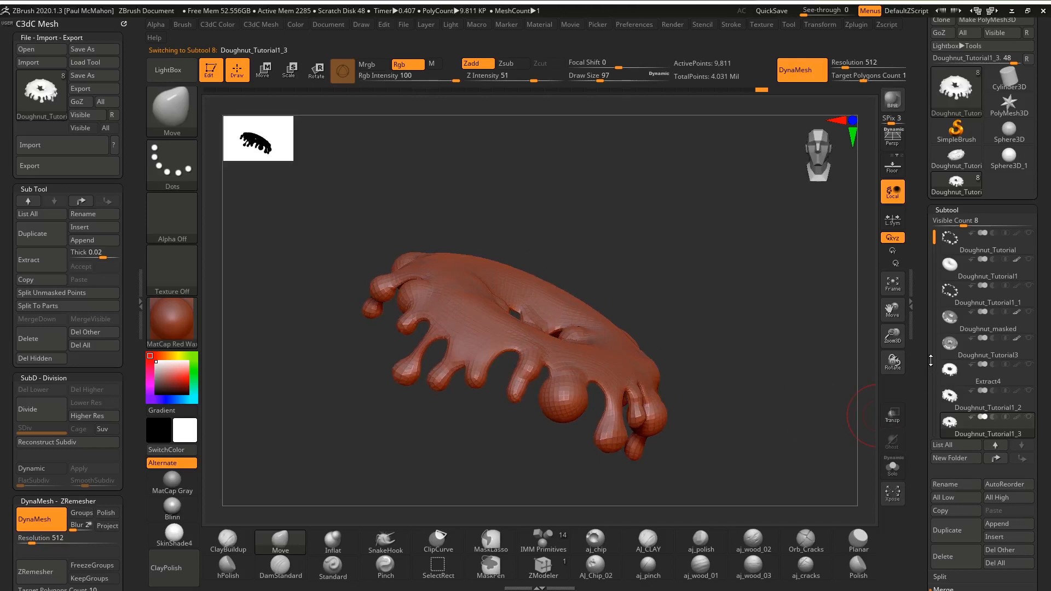
{"action": "scroll", "coordinate": [969, 394], "scroll_direction": "down", "scroll_amount": 1}
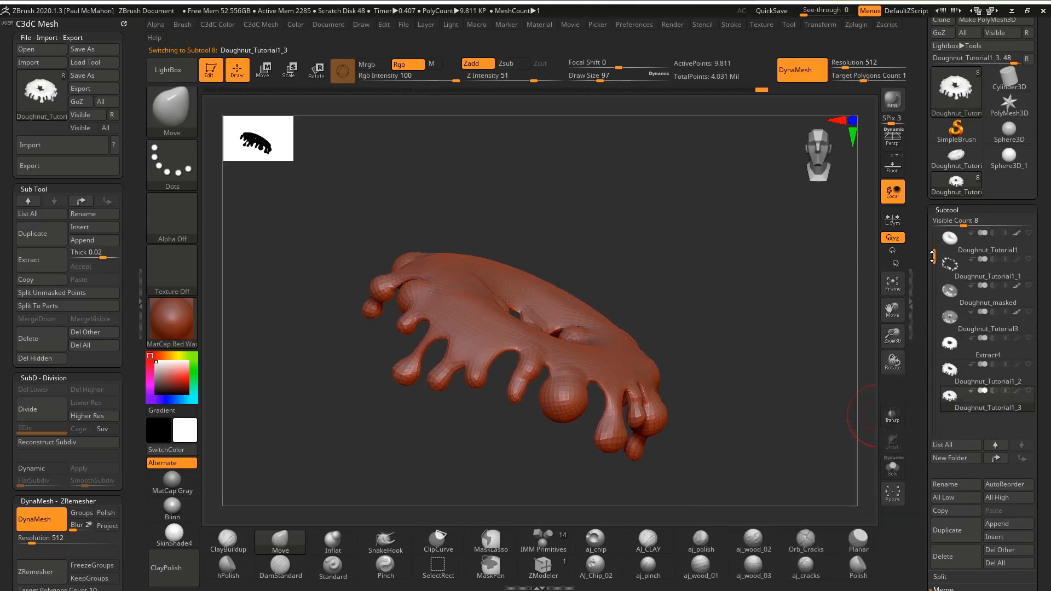
{"action": "left_click_drag", "start_coordinate": [785, 401], "coordinate": [723, 364]}
Step: Export the selected icing subtool to the Desktop as an OBJ file named Doughnut_icing
{"action": "left_click_drag", "start_coordinate": [920, 139], "coordinate": [921, 212]}
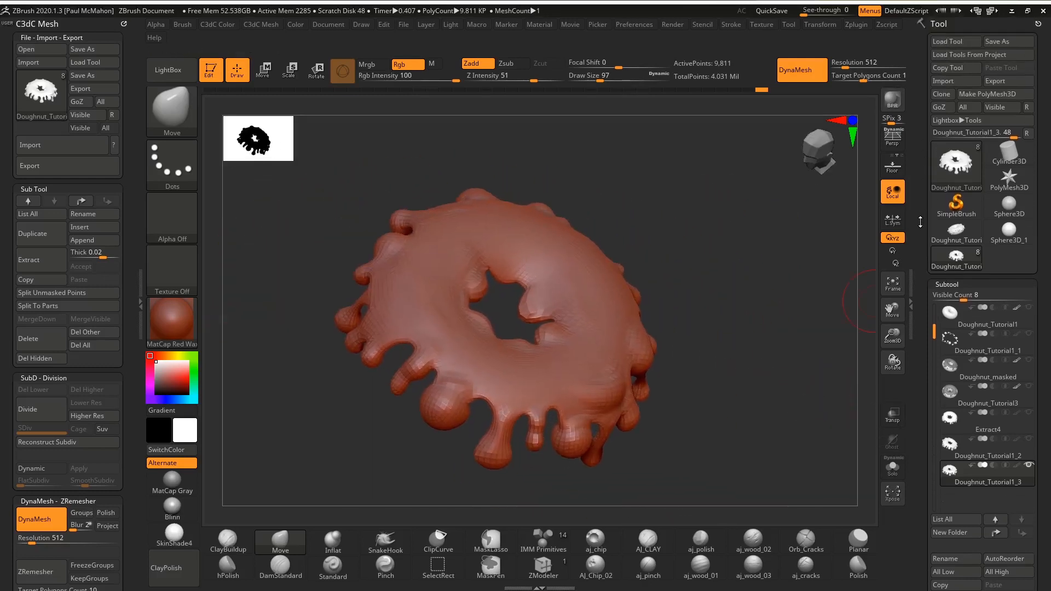
{"action": "left_click", "coordinate": [1008, 81]}
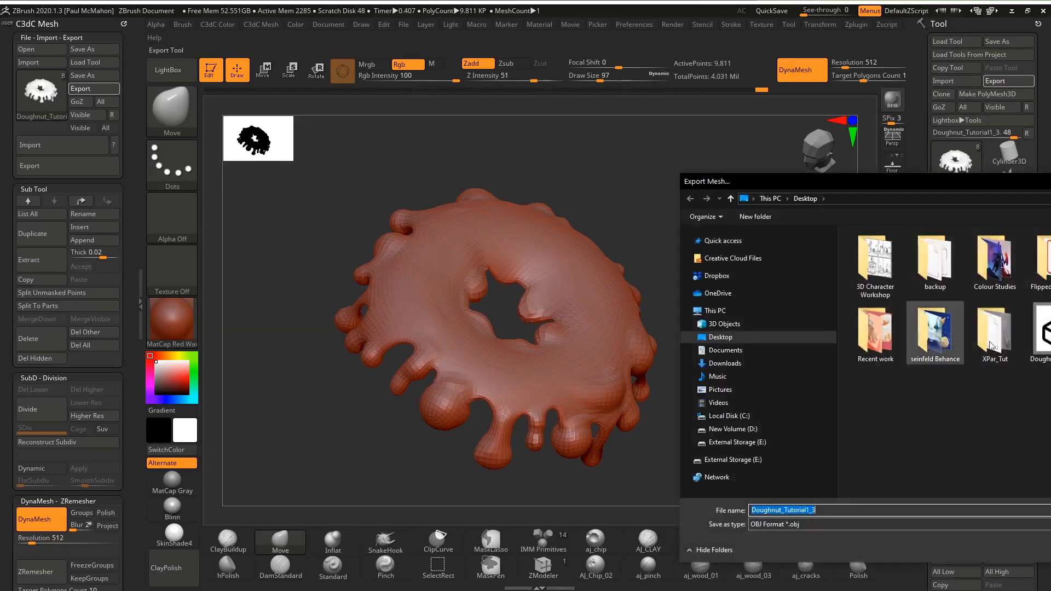
{"action": "left_click", "coordinate": [786, 510]}
{"action": "left_click_drag", "start_coordinate": [784, 510], "coordinate": [846, 505]}
{"action": "type", "text": "ing"}
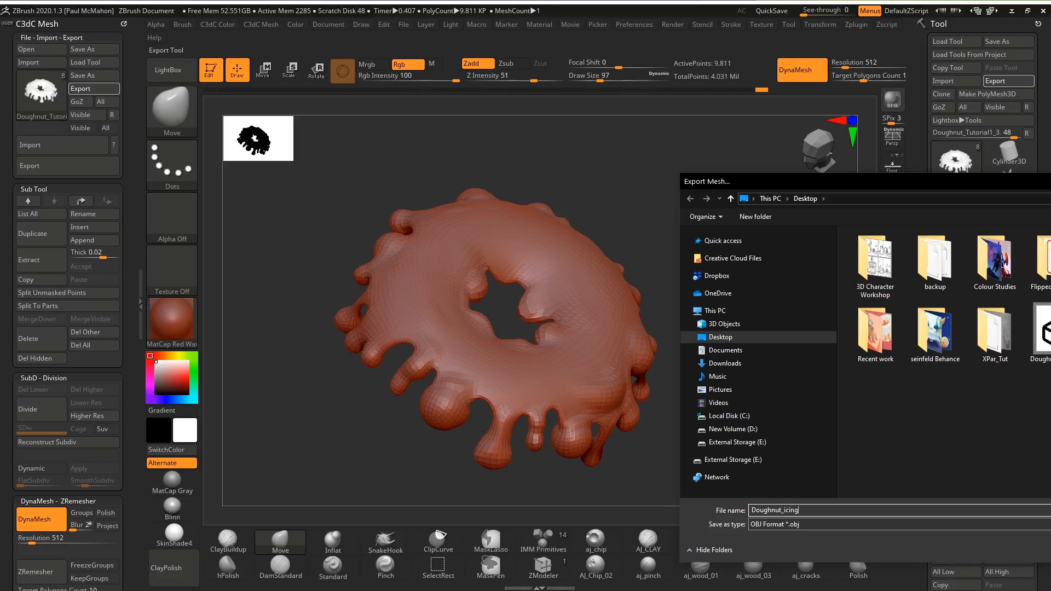
{"action": "key", "text": "Return"}
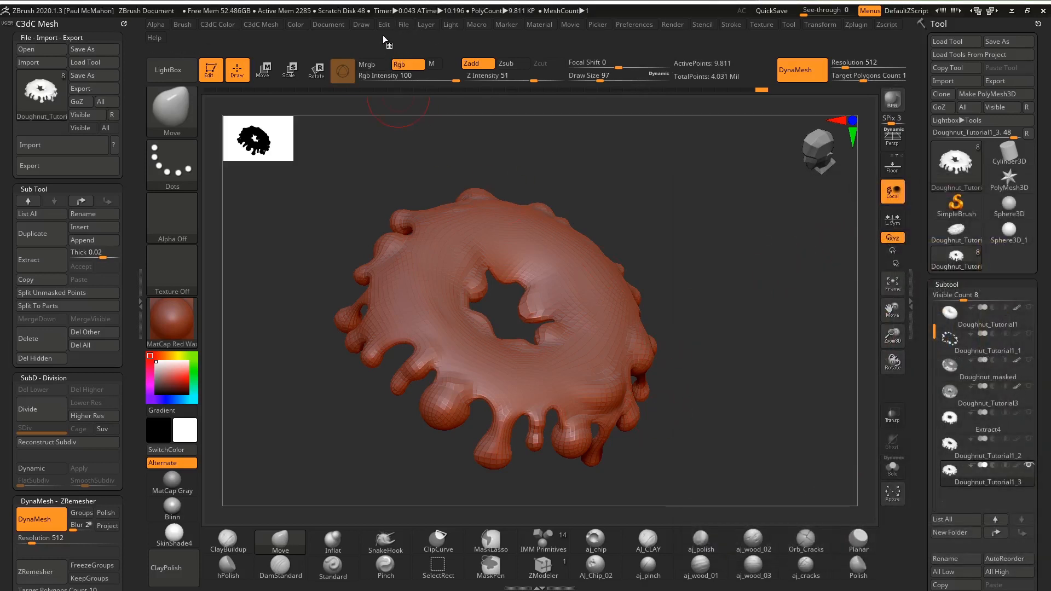
{"action": "left_click", "coordinate": [403, 25]}
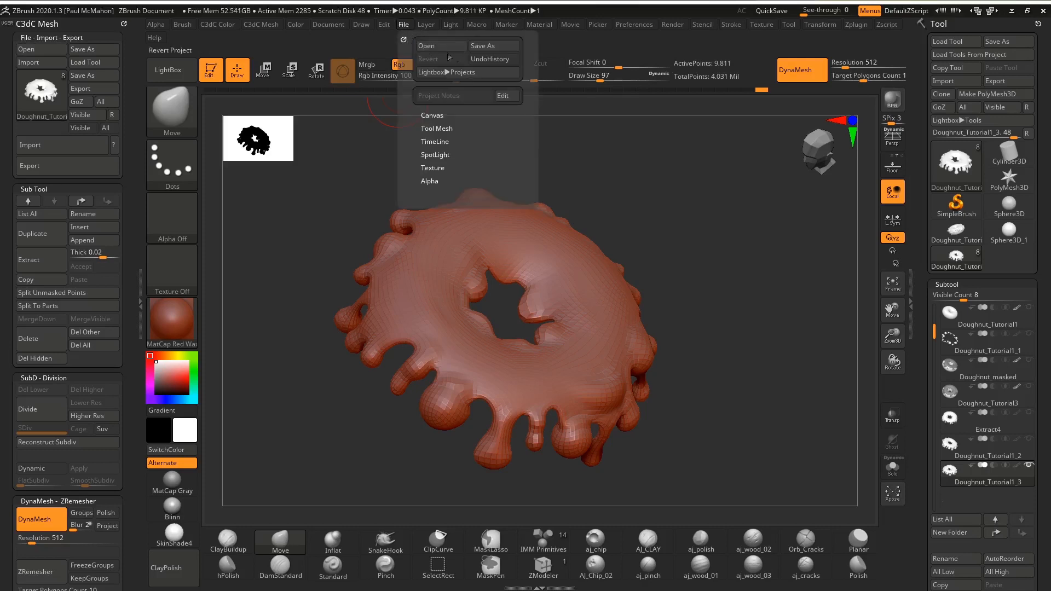
{"action": "left_click", "coordinate": [407, 25]}
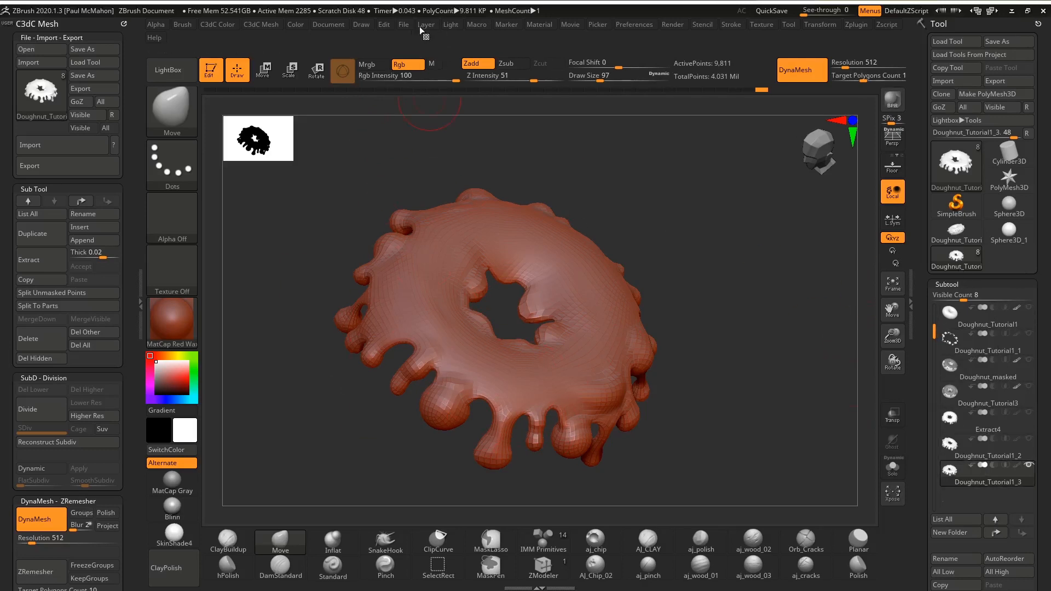
{"action": "left_click", "coordinate": [403, 24]}
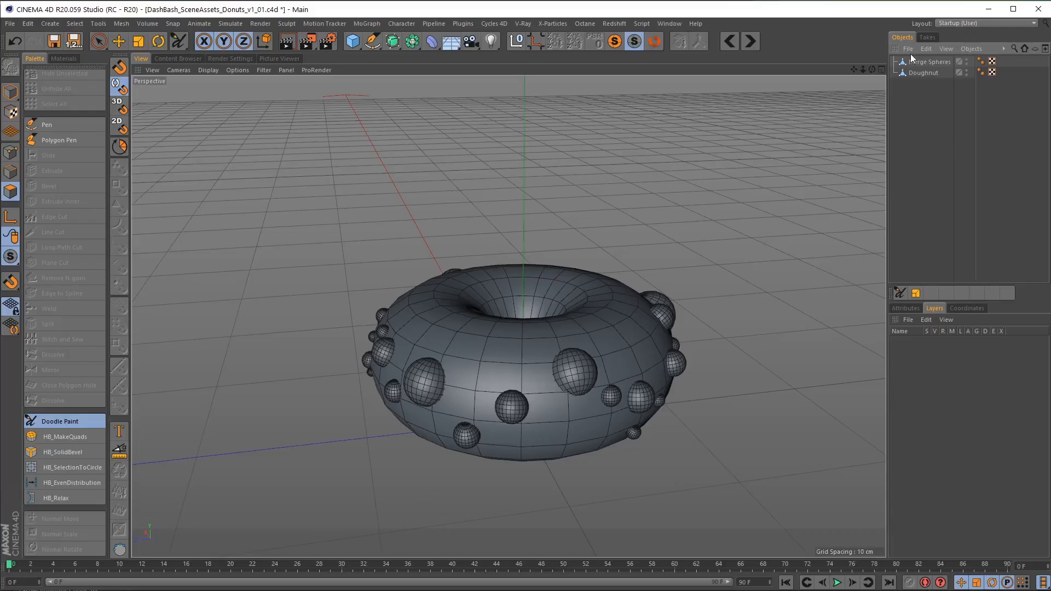
Step: In Cinema 4D, merge the exported icing OBJ into the doughnut scene using the For C4D import preset
{"action": "left_click", "coordinate": [908, 49]}
{"action": "left_click", "coordinate": [934, 66]}
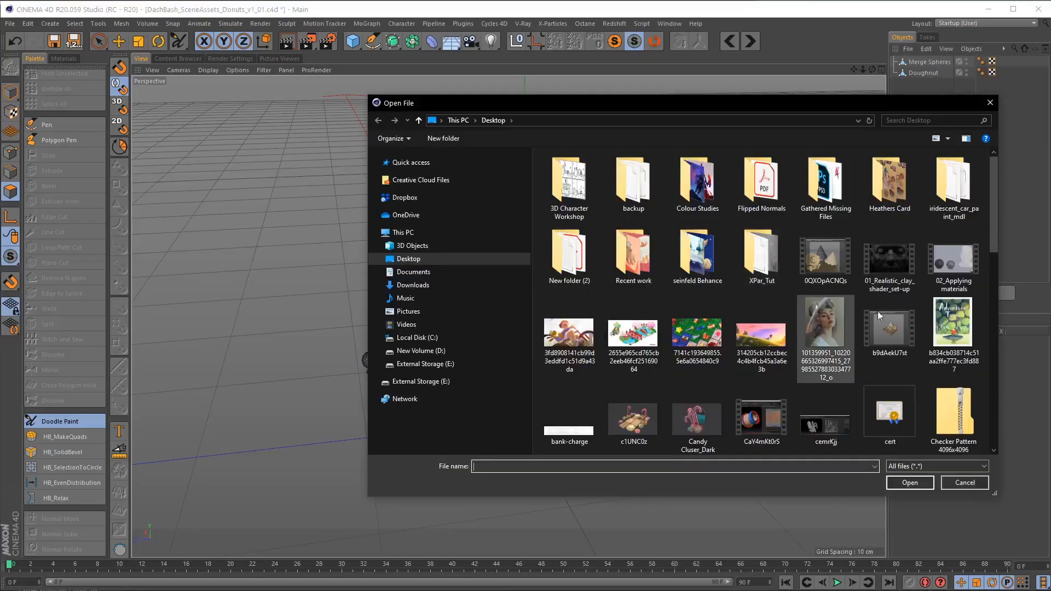
{"action": "left_click_drag", "start_coordinate": [991, 211], "coordinate": [981, 280]}
{"action": "left_click", "coordinate": [953, 249]}
{"action": "left_click", "coordinate": [909, 482]}
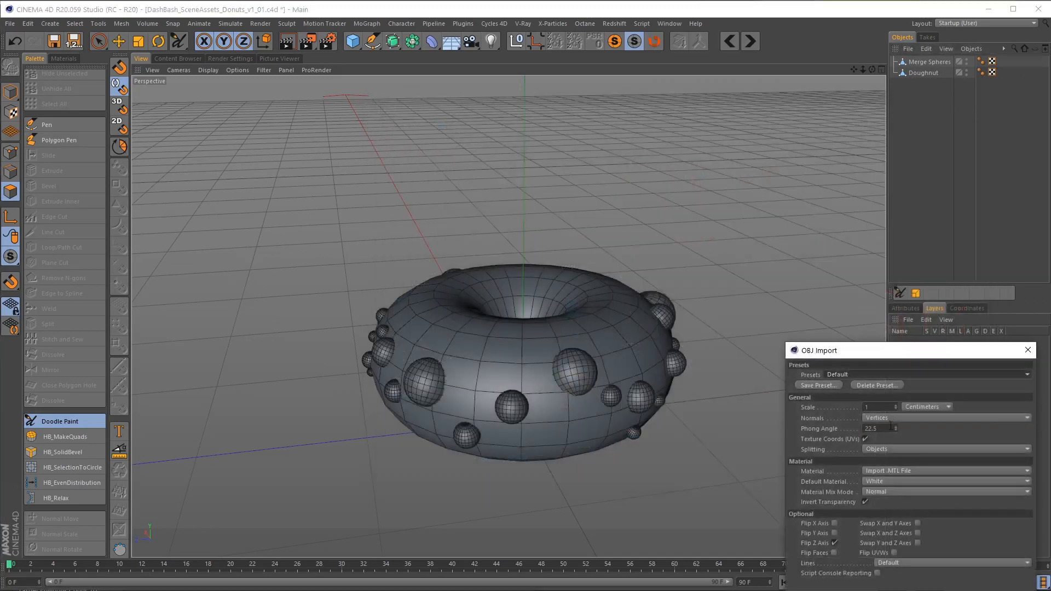
{"action": "left_click", "coordinate": [853, 375]}
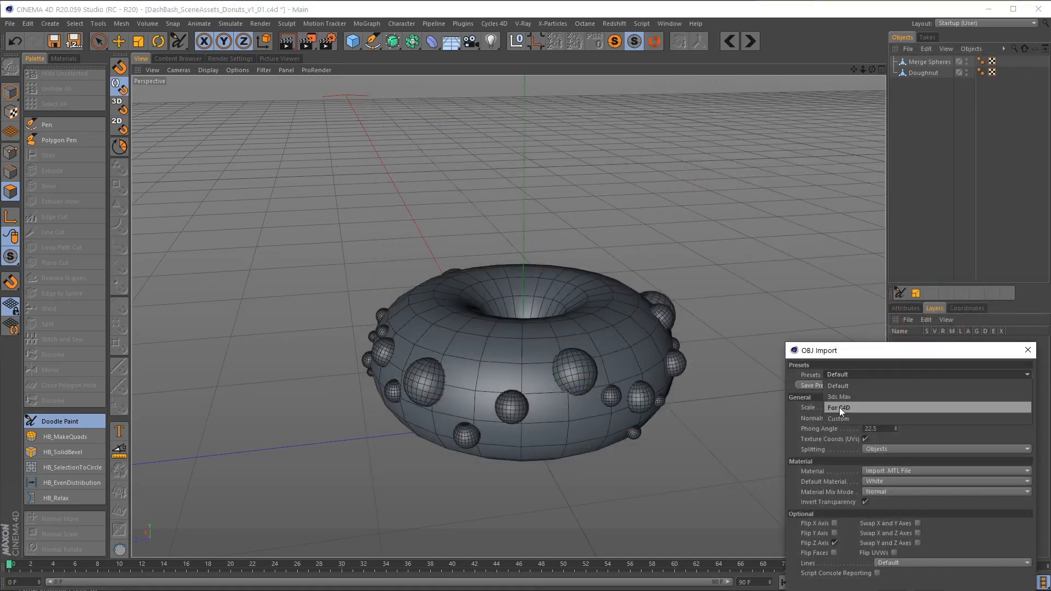
{"action": "left_click", "coordinate": [854, 406]}
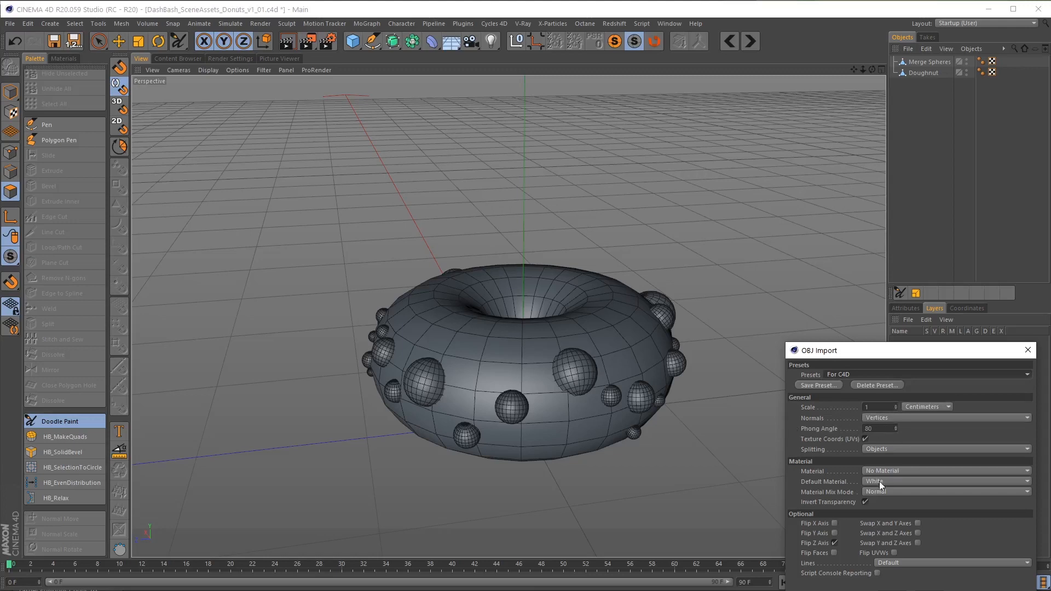
{"action": "left_click", "coordinate": [910, 590]}
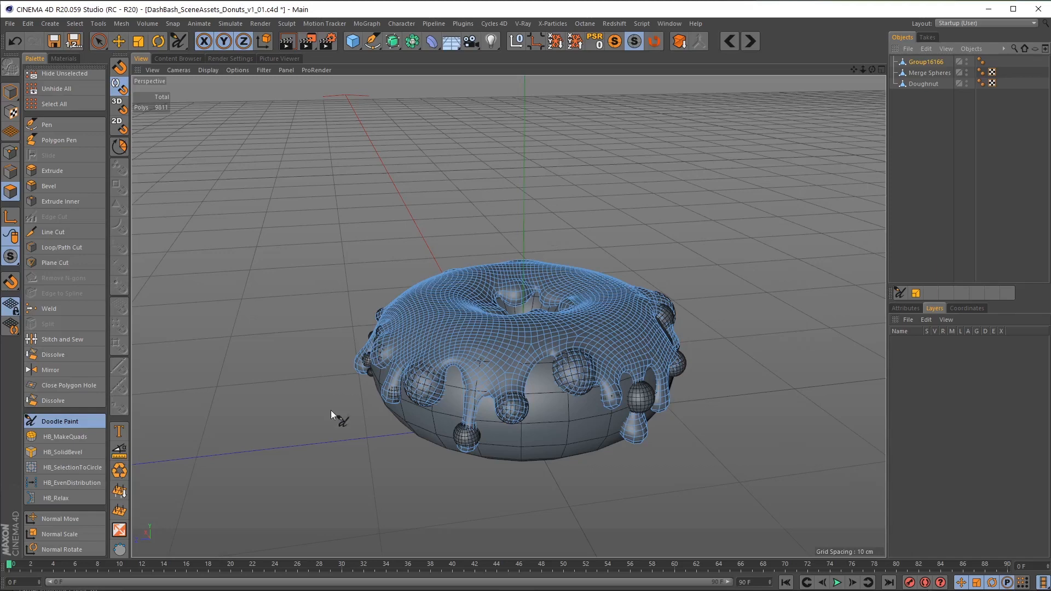
Step: Inspect the imported icing on the doughnut from several angles and delete the stray Doodle Object
{"action": "left_click_drag", "start_coordinate": [299, 411], "coordinate": [534, 344], "text": "alt"}
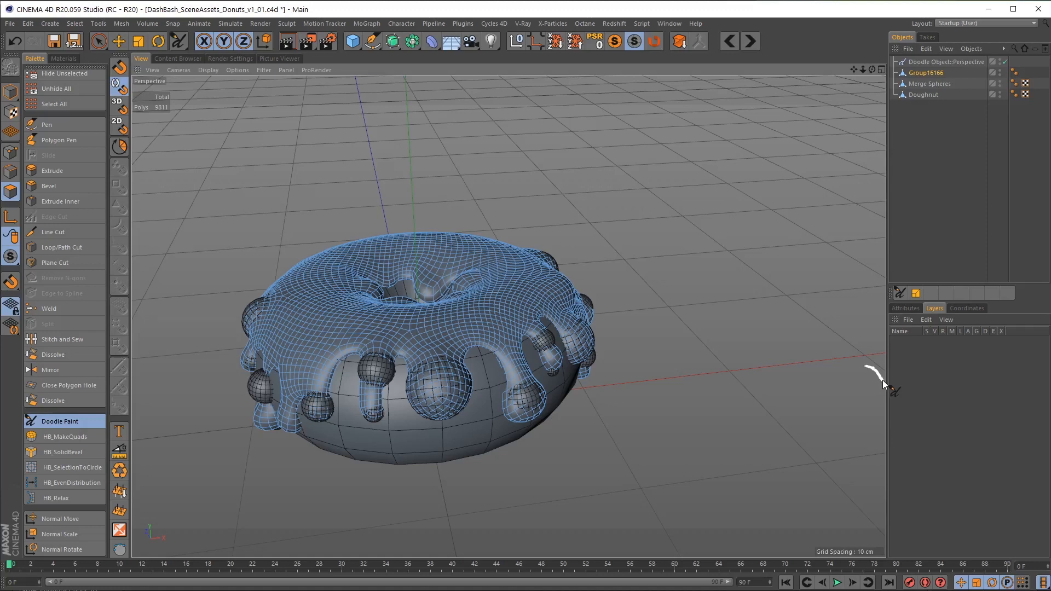
{"action": "mouse_move", "coordinate": [642, 382]}
{"action": "left_mouse_down", "text": "alt"}
{"action": "mouse_move", "coordinate": [661, 368]}
{"action": "mouse_move", "coordinate": [687, 379]}
{"action": "mouse_move", "coordinate": [666, 388]}
{"action": "mouse_move", "coordinate": [704, 418]}
{"action": "mouse_move", "coordinate": [706, 397]}
{"action": "mouse_move", "coordinate": [727, 395]}
{"action": "left_mouse_up", "text": "alt"}
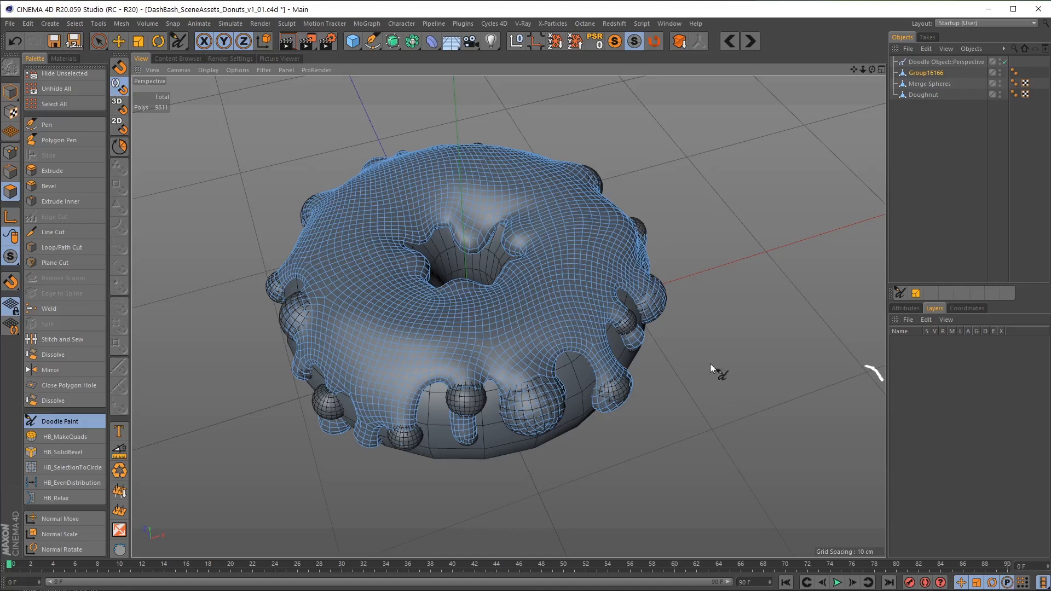
{"action": "left_click_drag", "start_coordinate": [746, 356], "coordinate": [744, 349], "text": "alt"}
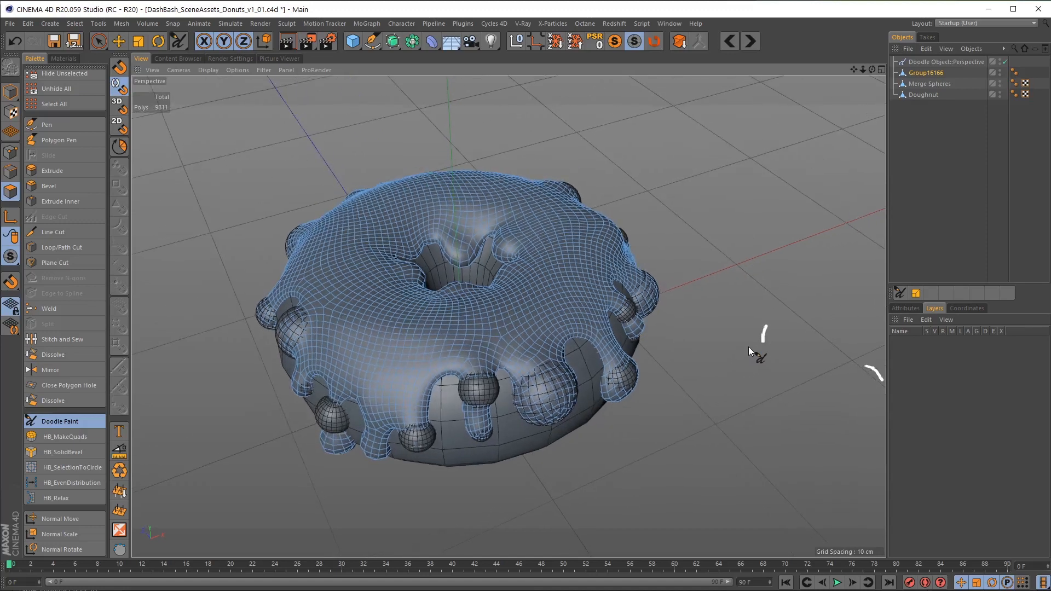
{"action": "key", "text": "ctrl+z"}
{"action": "left_click", "coordinate": [922, 62]}
{"action": "key", "text": "Delete"}
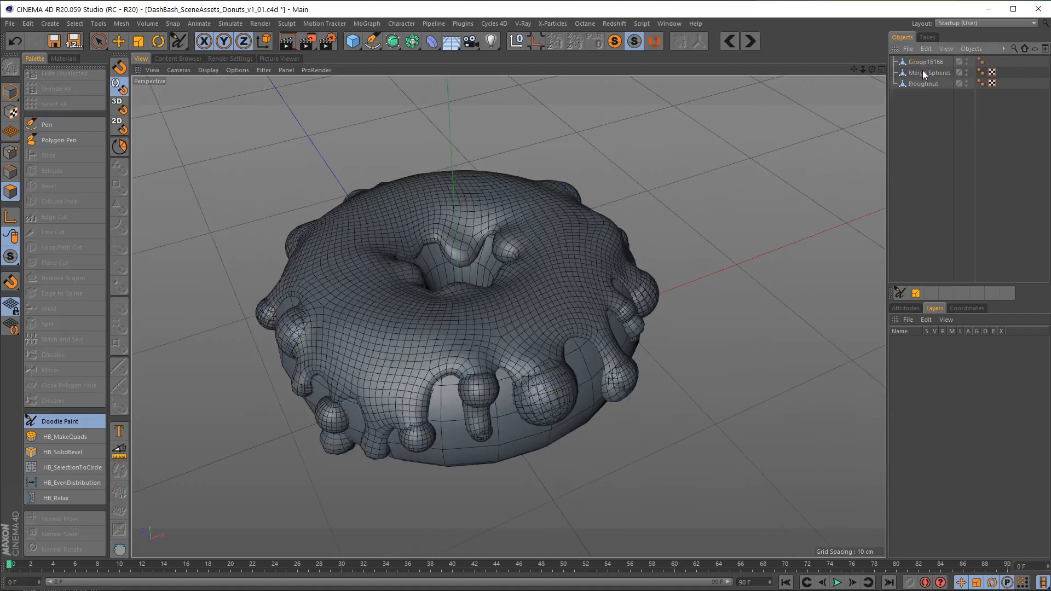
Step: Hide the Merge Spheres object so only the doughnut and its icing are shown
{"action": "left_click", "coordinate": [966, 73], "text": "alt"}
{"action": "middle_click_drag", "start_coordinate": [691, 363], "coordinate": [710, 344], "text": "alt"}
{"action": "left_click", "coordinate": [709, 344]}
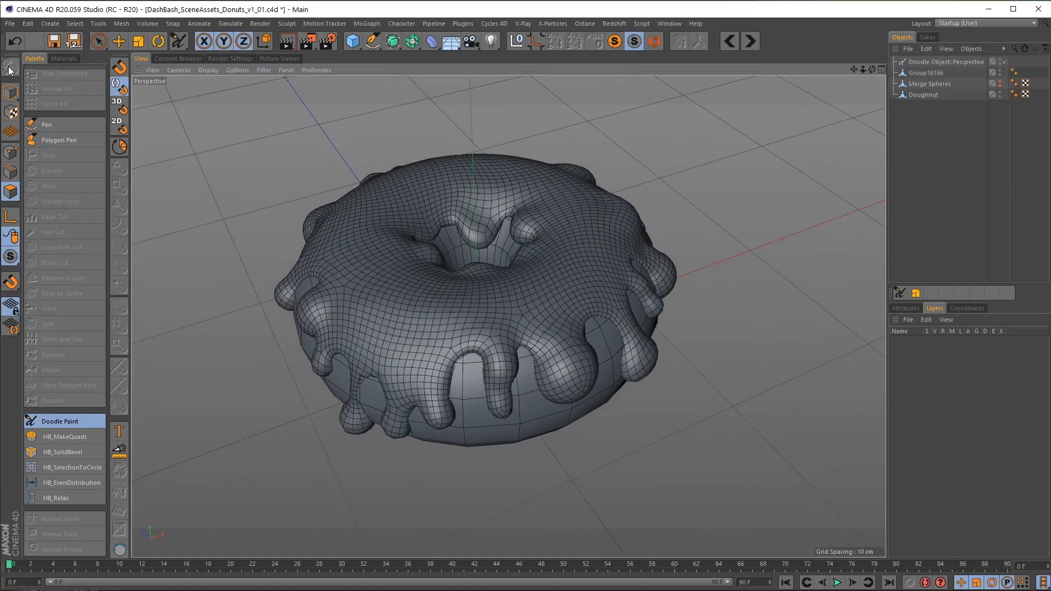
Step: Create a new material and set its colour to pink with hue 355°, saturation 50% and value 92%
{"action": "left_click", "coordinate": [63, 59]}
{"action": "double_click", "coordinate": [39, 91]}
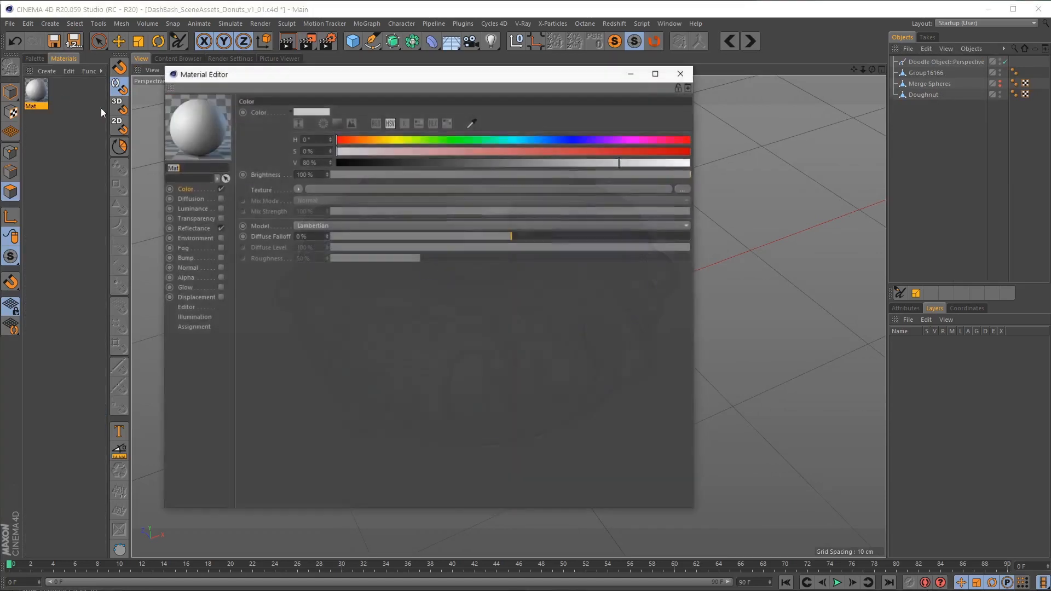
{"action": "left_click_drag", "start_coordinate": [678, 141], "coordinate": [513, 152]}
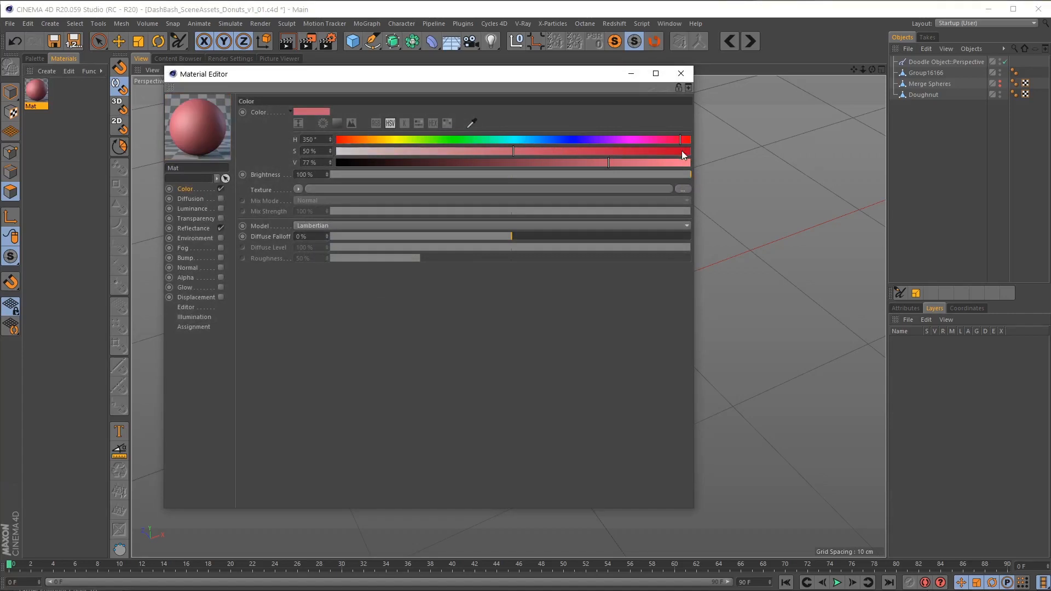
{"action": "left_click_drag", "start_coordinate": [681, 139], "coordinate": [685, 139]}
{"action": "left_click_drag", "start_coordinate": [619, 163], "coordinate": [661, 160]}
{"action": "left_click", "coordinate": [471, 123]}
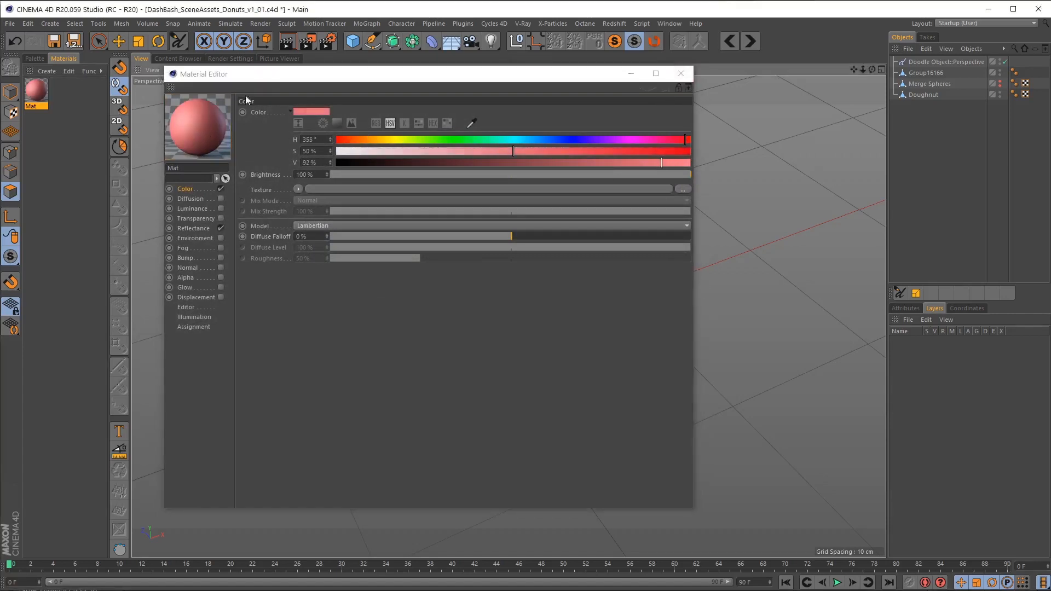
{"action": "left_click", "coordinate": [679, 71]}
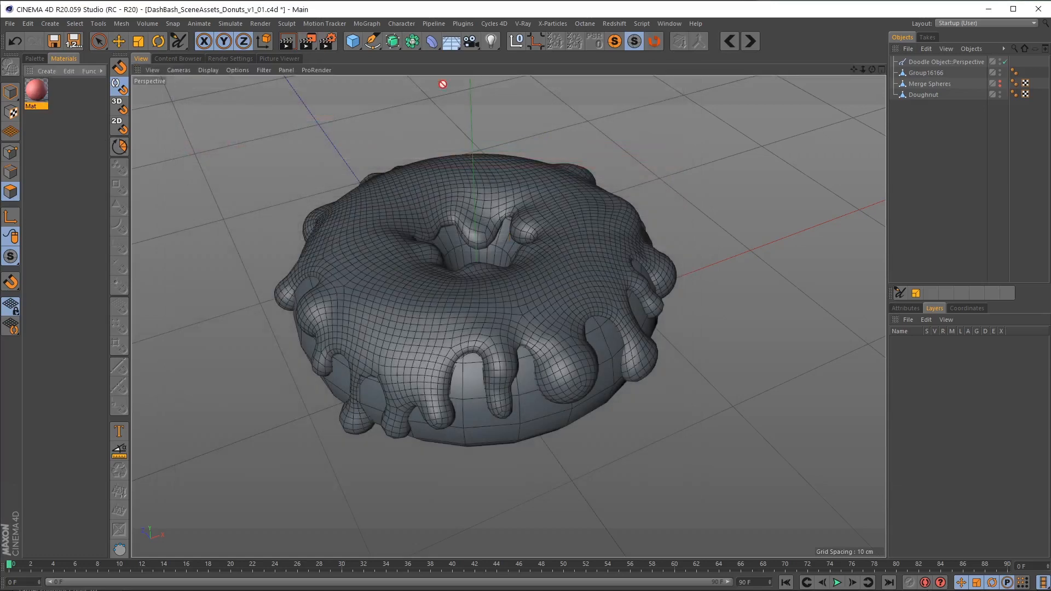
Step: Apply the pink material to the imported icing mesh and examine the iced doughnut from above and the side
{"action": "left_click_drag", "start_coordinate": [921, 72], "coordinate": [921, 73]}
{"action": "left_click_drag", "start_coordinate": [717, 318], "coordinate": [721, 349], "text": "alt"}
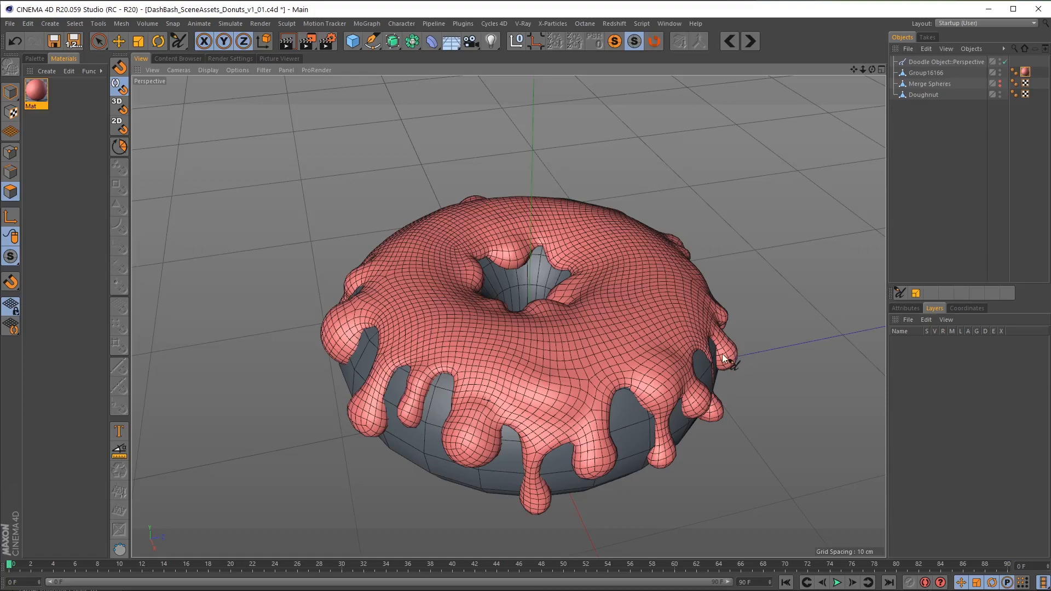
{"action": "left_click_drag", "start_coordinate": [712, 346], "coordinate": [716, 258], "text": "alt"}
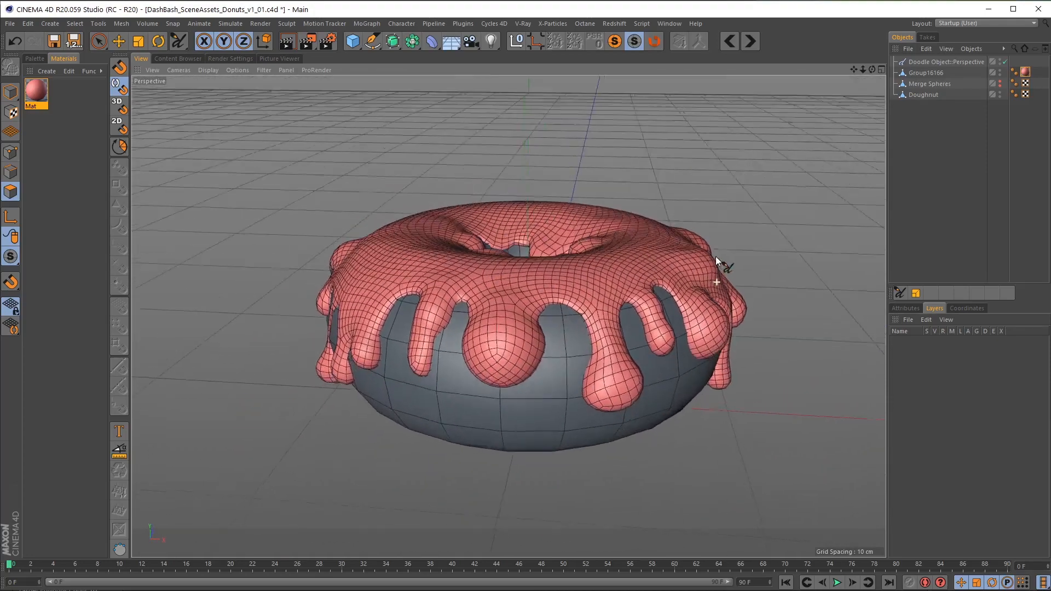